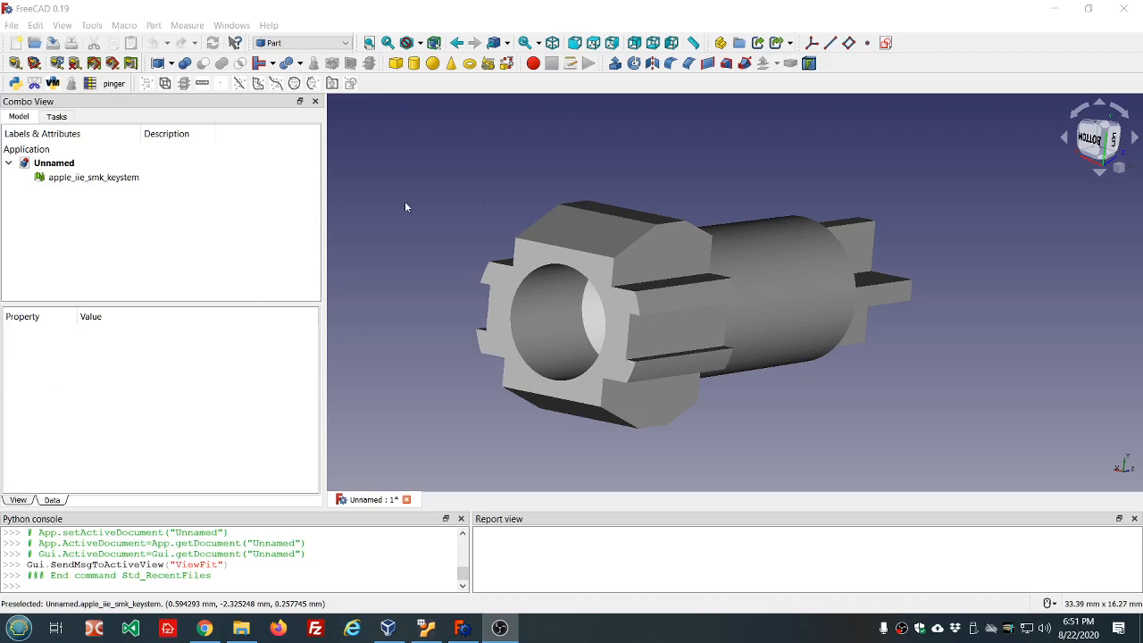
# Check the program's version and build details in its About information
pyautogui.moveTo(407, 263); pyautogui.dragTo(442, 255, button='middle')
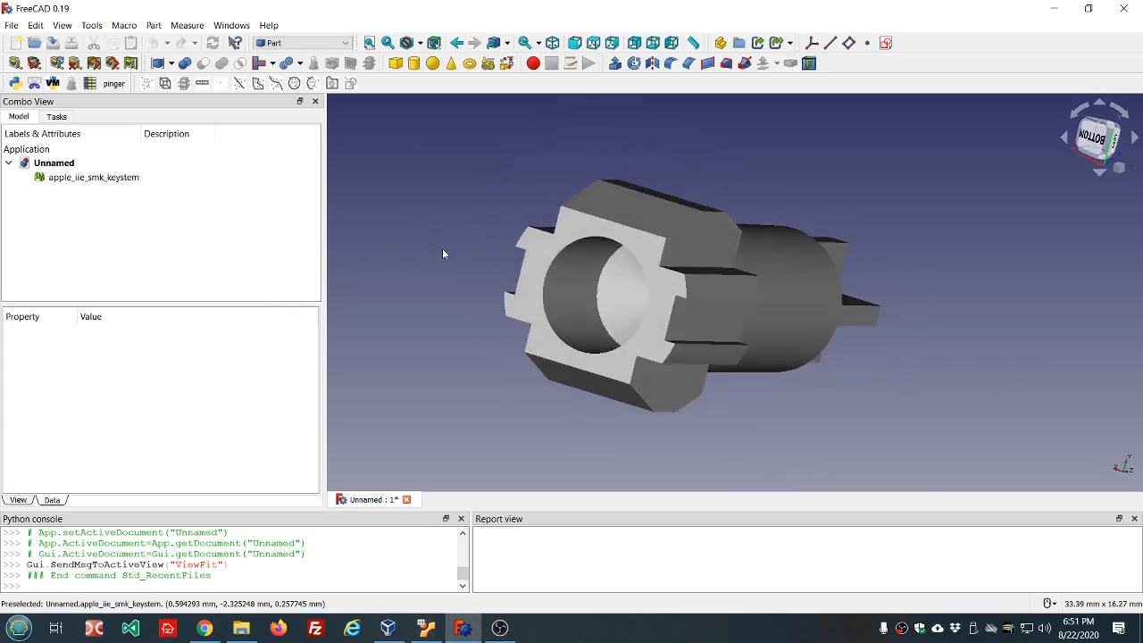
pyautogui.click(269, 25)
pyautogui.click(299, 152)
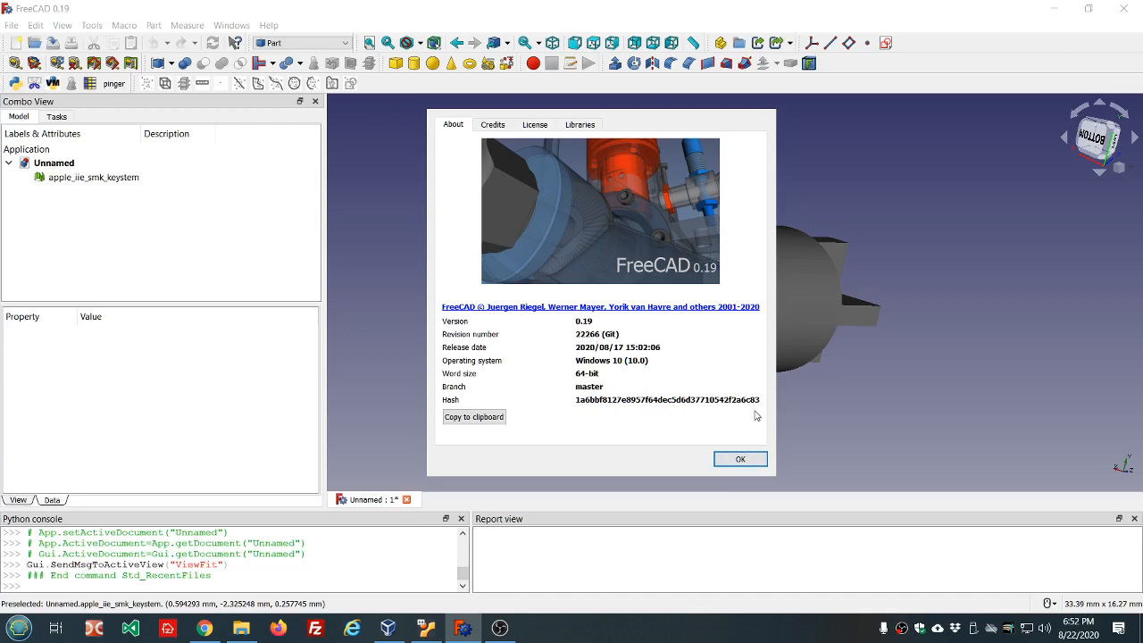
pyautogui.click(740, 459)
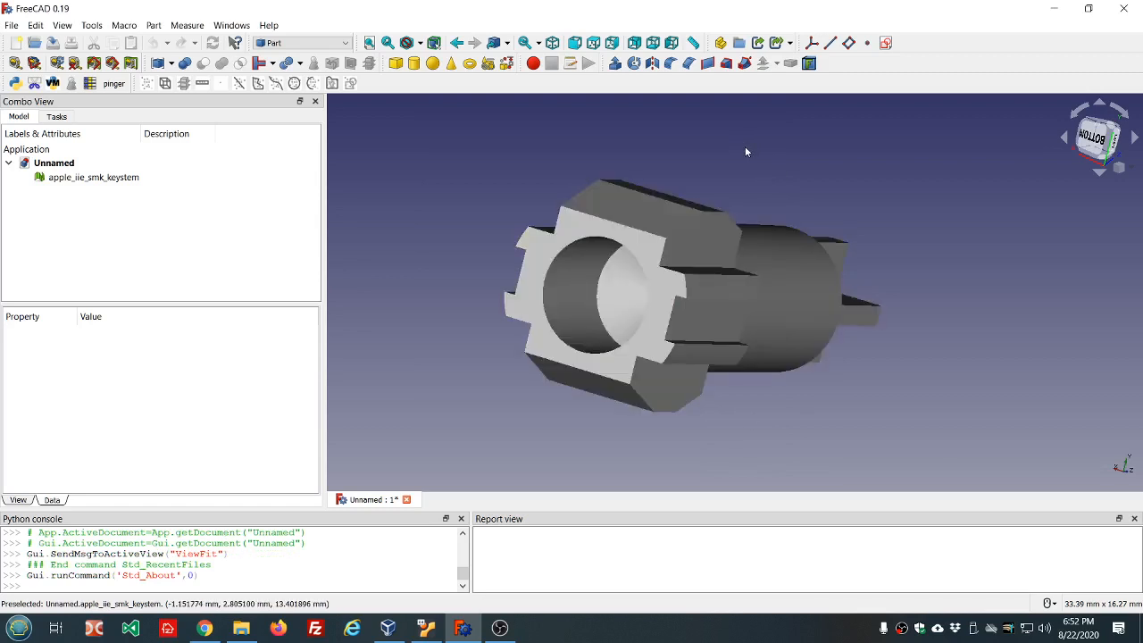
# Examine the key stem mesh from all sides, including the bored head, the cylindrical shaft and the cross-shaped end
pyautogui.moveTo(744, 151); pyautogui.dragTo(753, 160, button='middle')
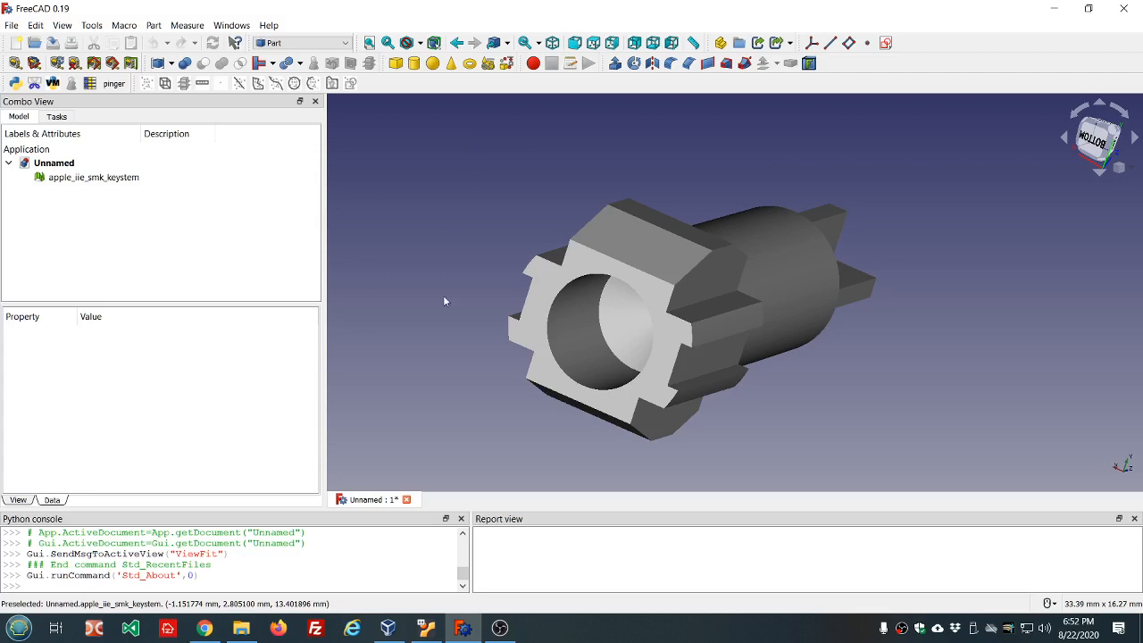
pyautogui.moveTo(455, 432)
pyautogui.mouseDown(button='middle')
pyautogui.moveTo(543, 422)
pyautogui.moveTo(495, 408)
pyautogui.moveTo(500, 416)
pyautogui.moveTo(449, 421)
pyautogui.mouseUp(button='middle')
pyautogui.moveTo(945, 192); pyautogui.dragTo(991, 330, button='middle')
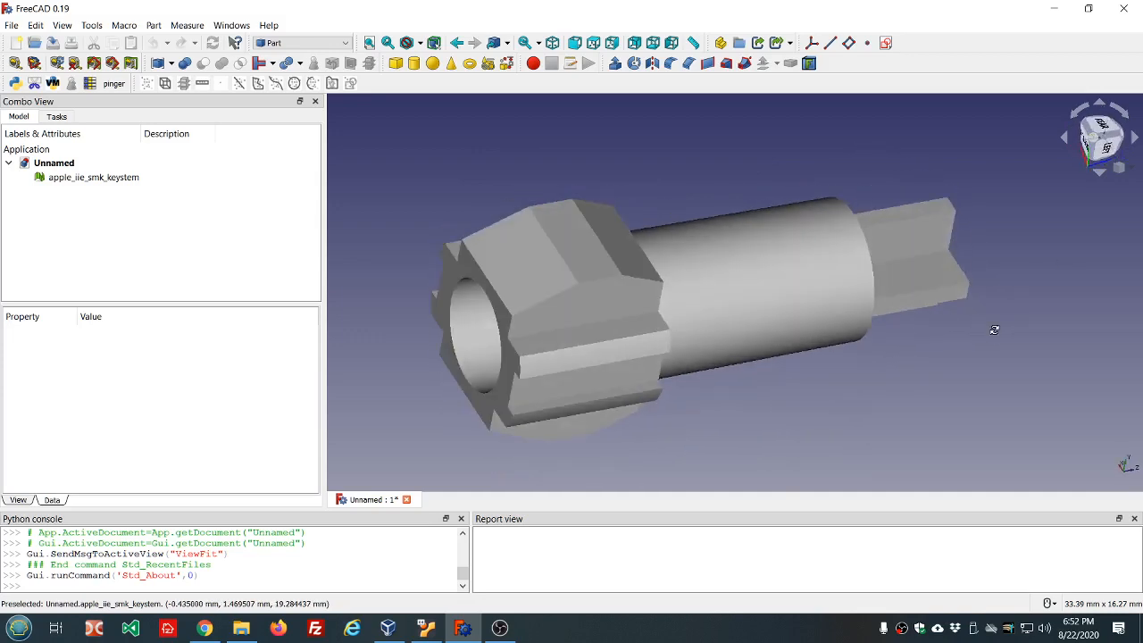
pyautogui.click(94, 180)
pyautogui.click(355, 336)
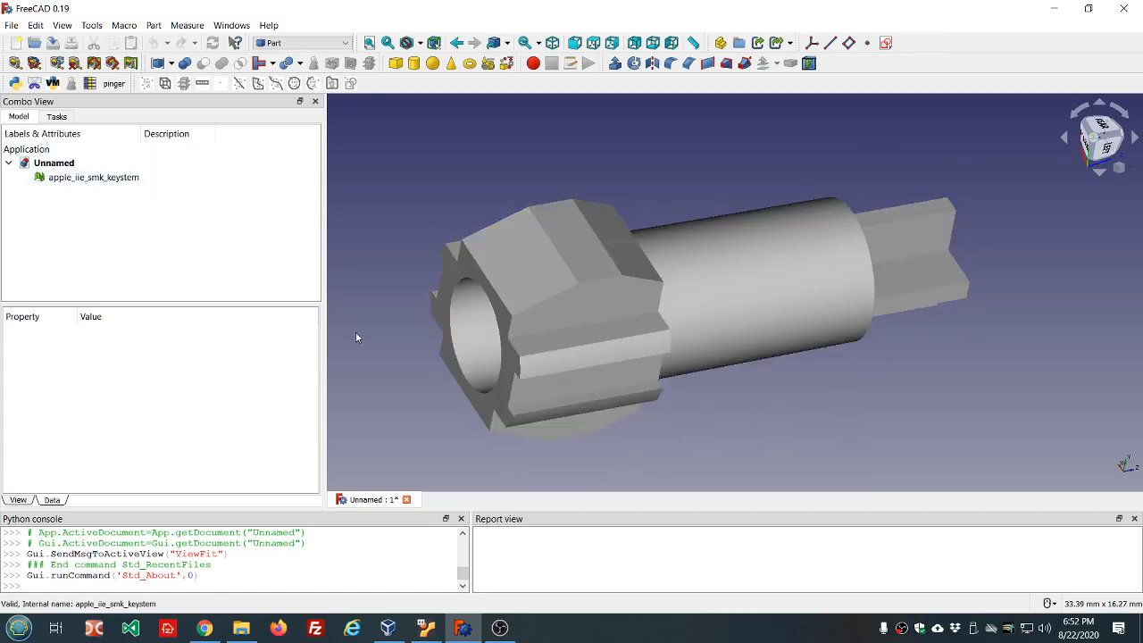
pyautogui.moveTo(413, 448); pyautogui.dragTo(538, 373, button='middle')
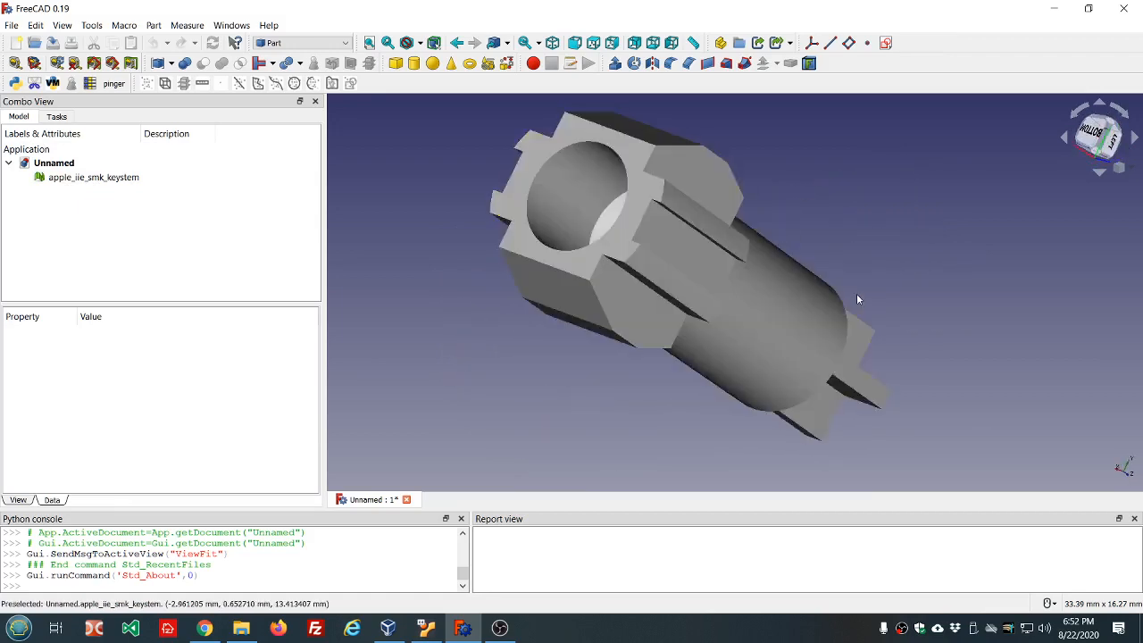
pyautogui.moveTo(967, 277); pyautogui.dragTo(527, 195, button='middle')
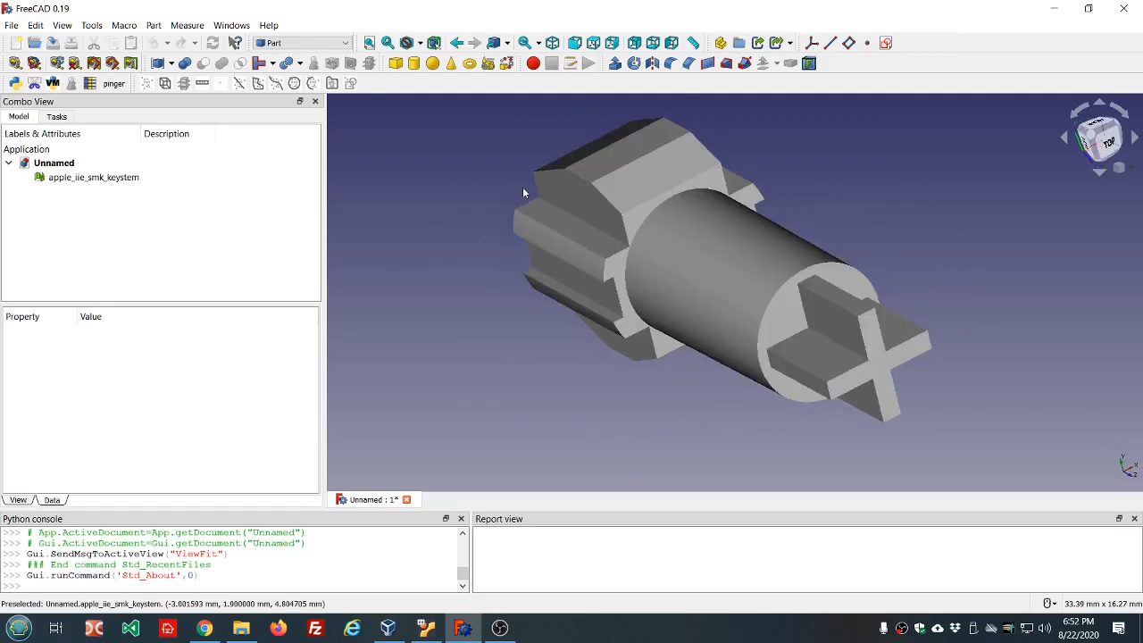
pyautogui.moveTo(464, 171); pyautogui.dragTo(720, 309, button='middle')
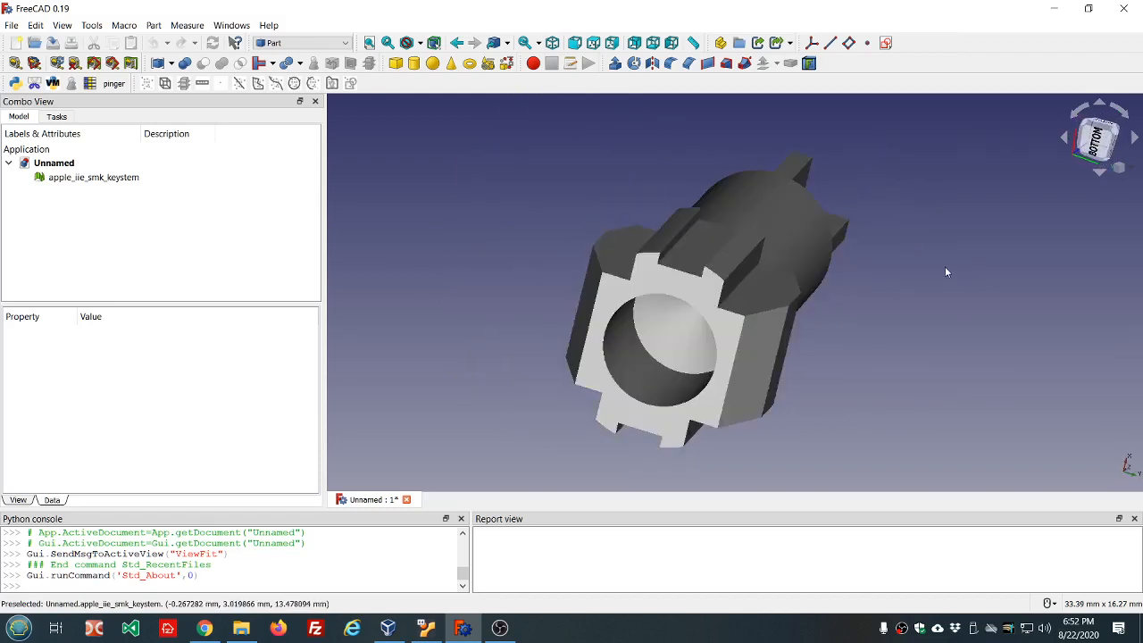
pyautogui.moveTo(970, 286); pyautogui.dragTo(807, 177, button='middle')
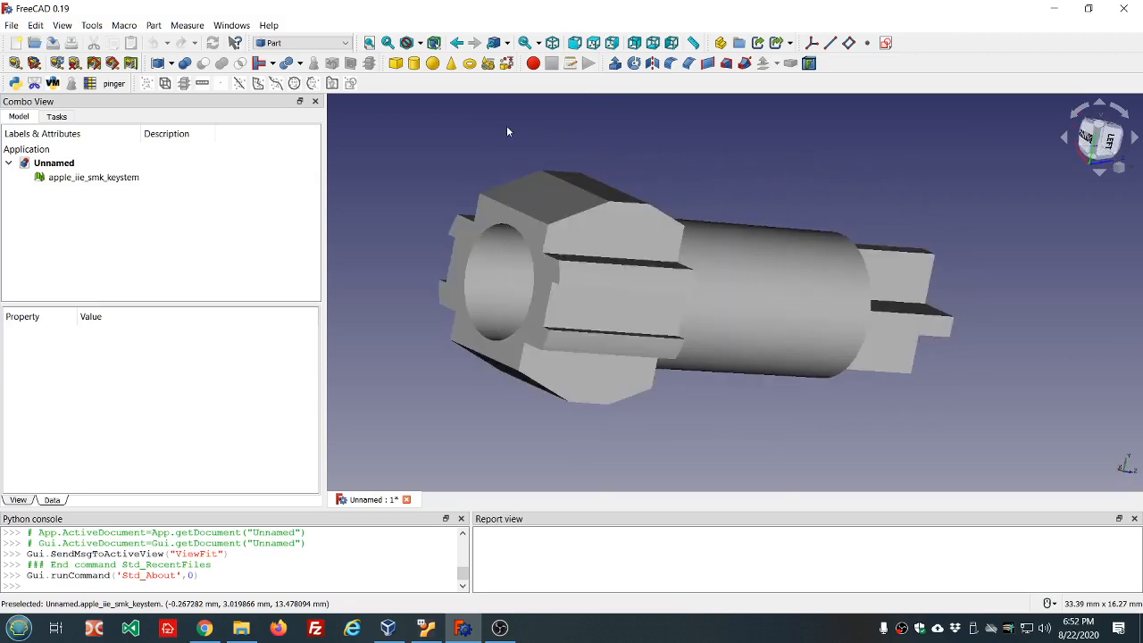
pyautogui.moveTo(400, 340); pyautogui.dragTo(482, 336, button='middle')
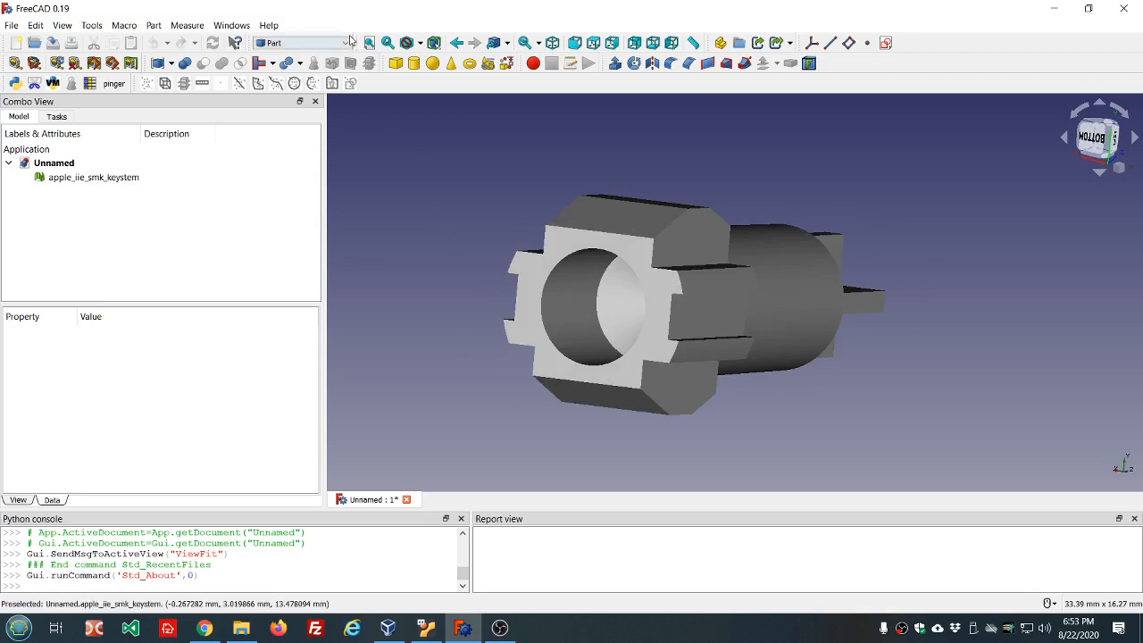
# Switch to the Mesh Remodel workbench and create a points object from the apple_iie_smk_keystem mesh
pyautogui.click(304, 43)
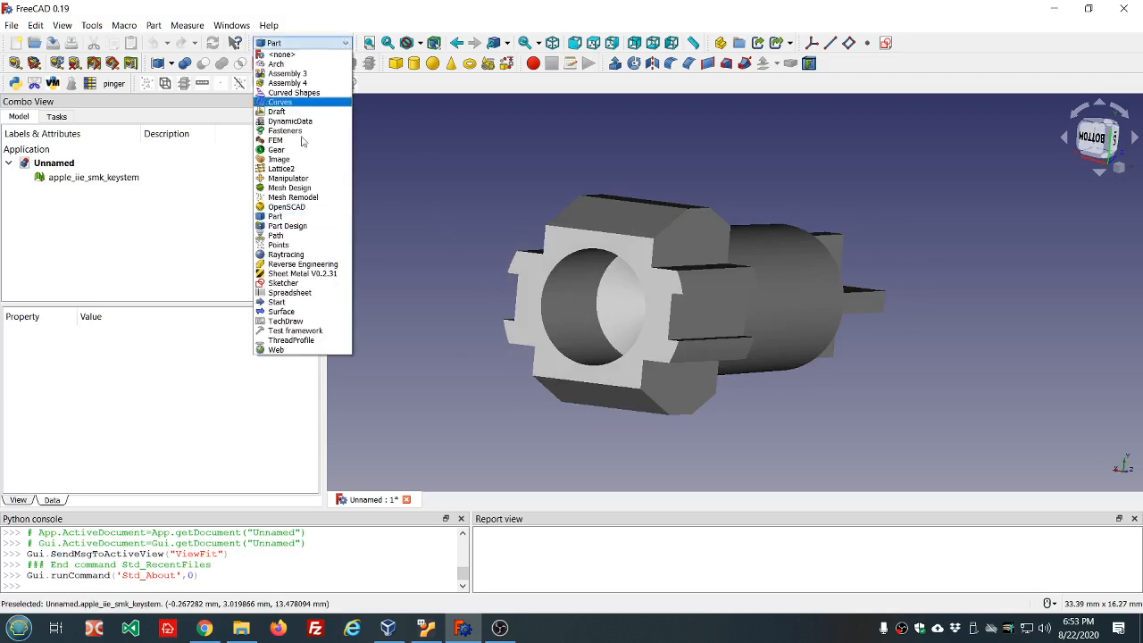
pyautogui.click(286, 197)
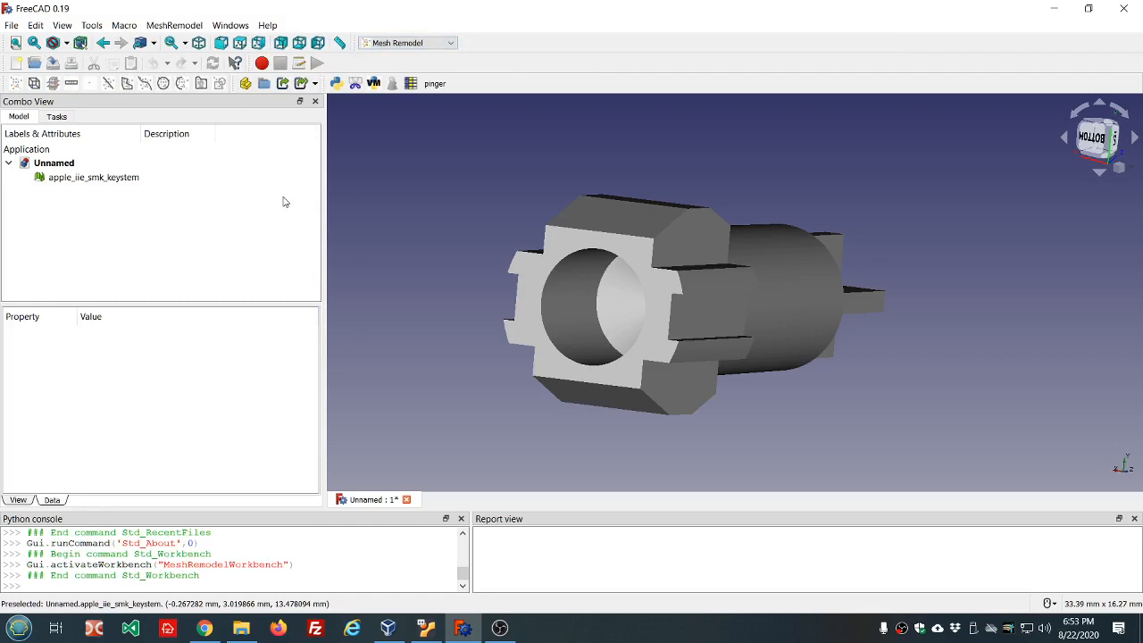
pyautogui.scroll(-3, 448, 219)
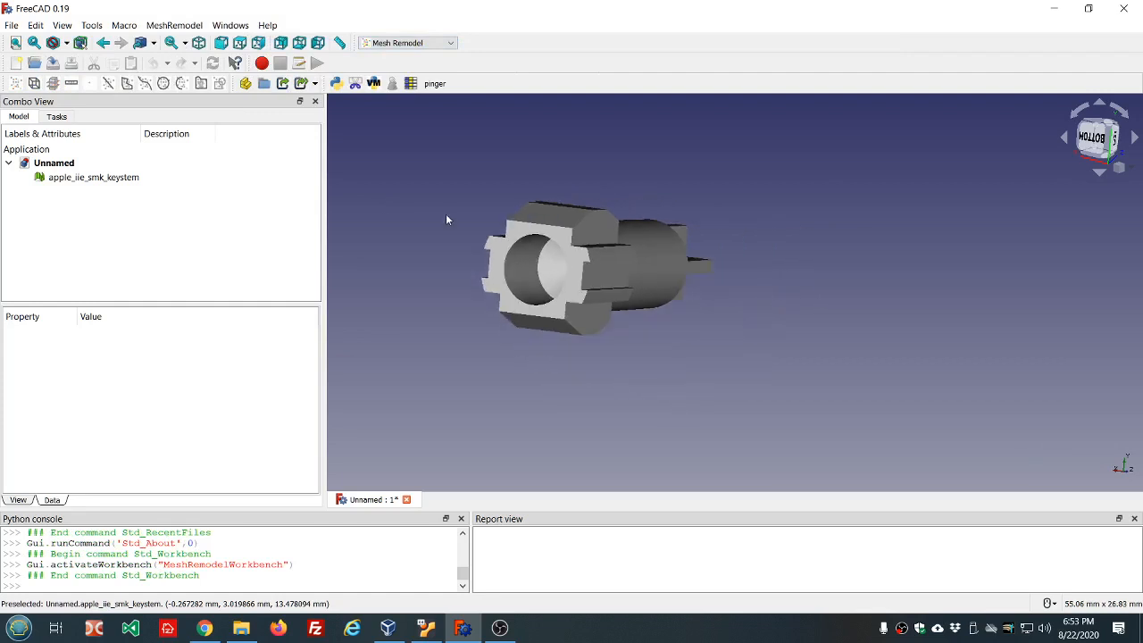
pyautogui.scroll(4, 436, 290)
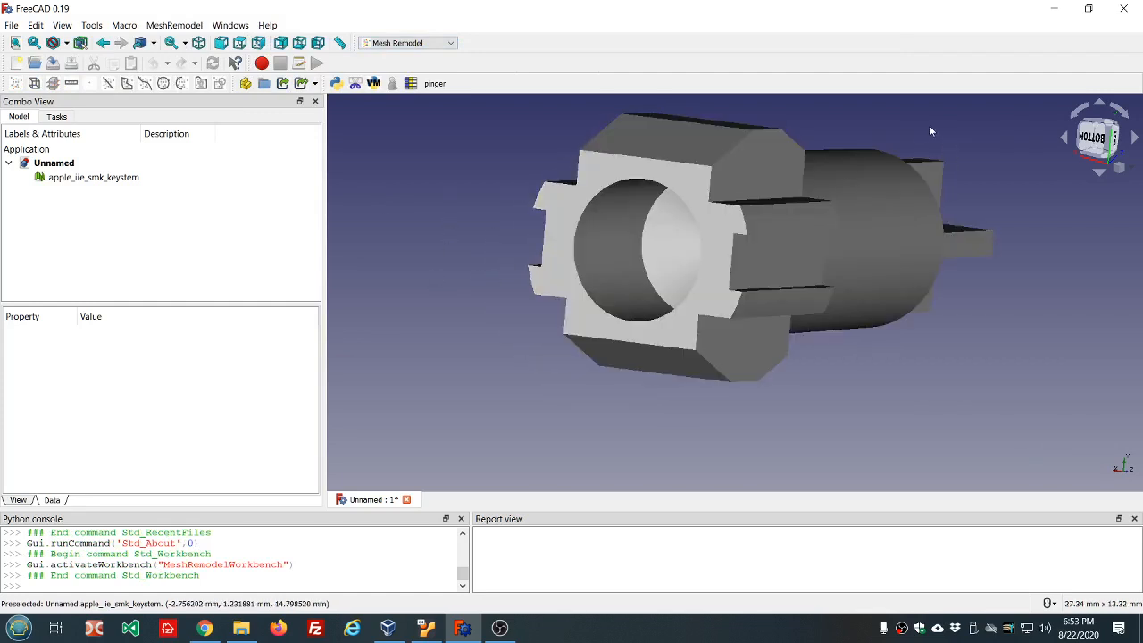
pyautogui.scroll(1, 930, 131)
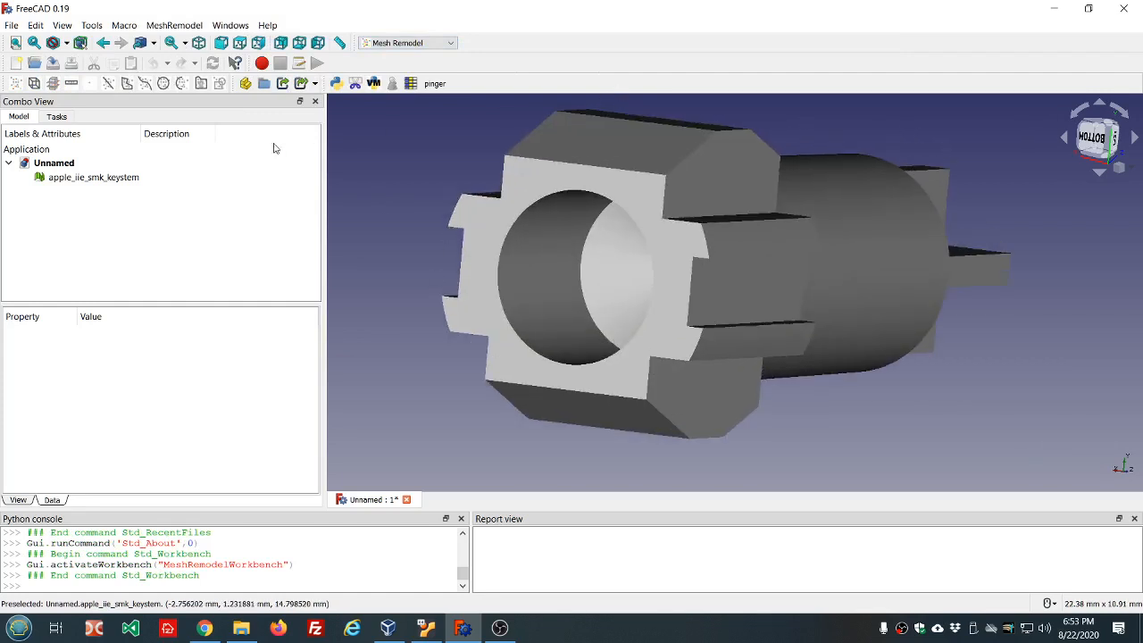
pyautogui.click(96, 183)
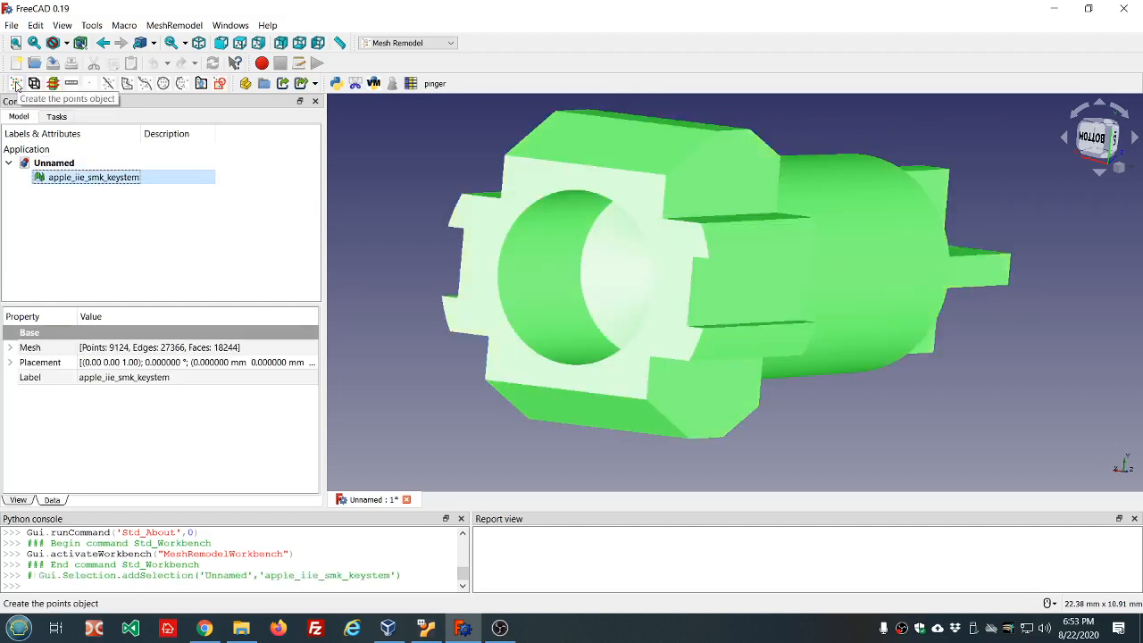
pyautogui.click(16, 83)
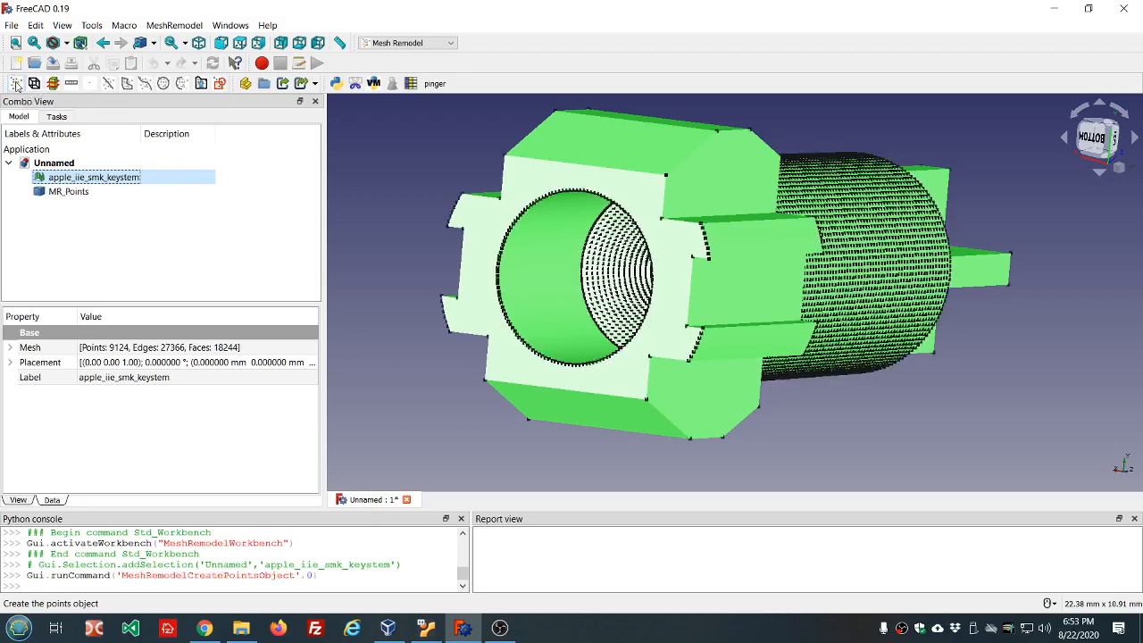
# Examine the mesh points on the shaft, inside the bore and around the outline of the head's end face
pyautogui.scroll(-4, 842, 210)
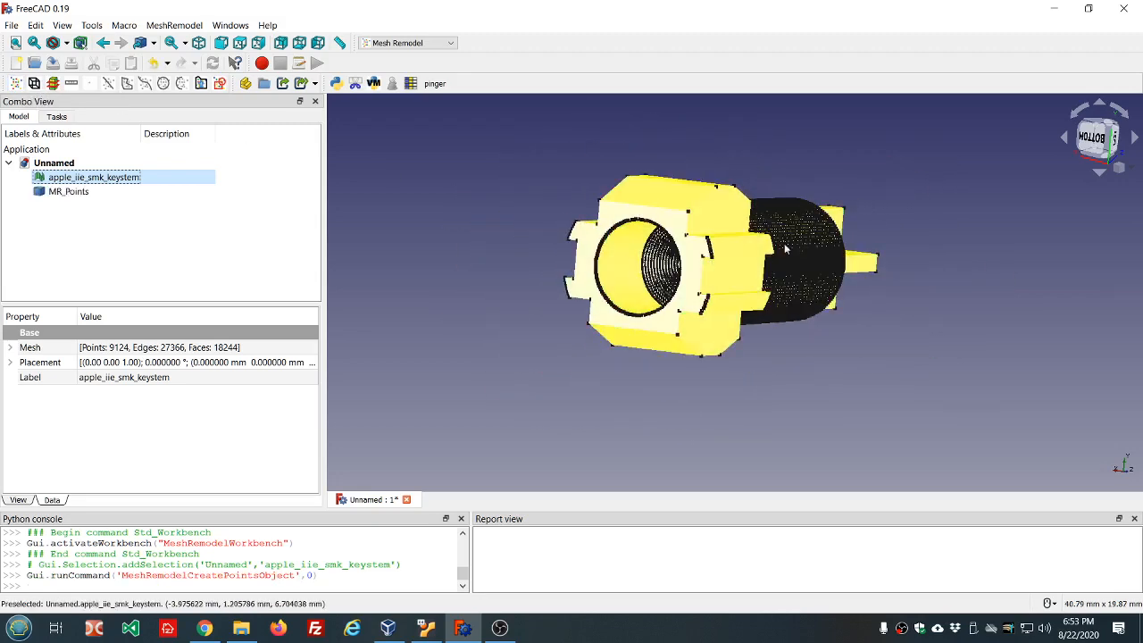
pyautogui.scroll(4, 803, 232)
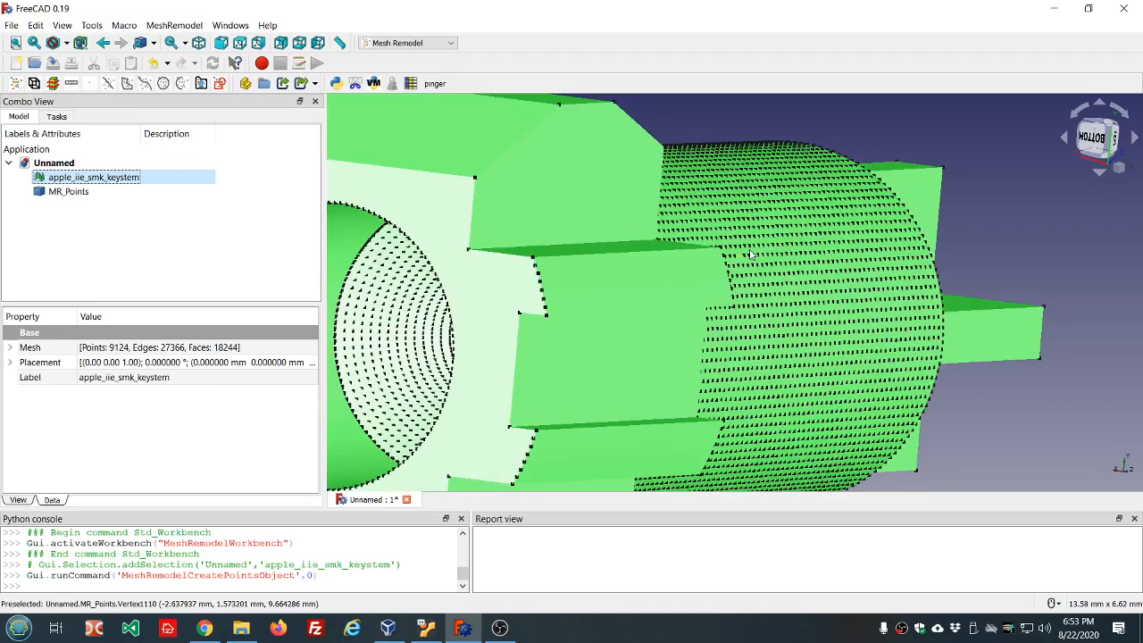
pyautogui.scroll(-3, 750, 255)
pyautogui.moveTo(413, 188); pyautogui.dragTo(594, 216, button='middle')
pyautogui.moveTo(1058, 344); pyautogui.dragTo(846, 286, button='middle')
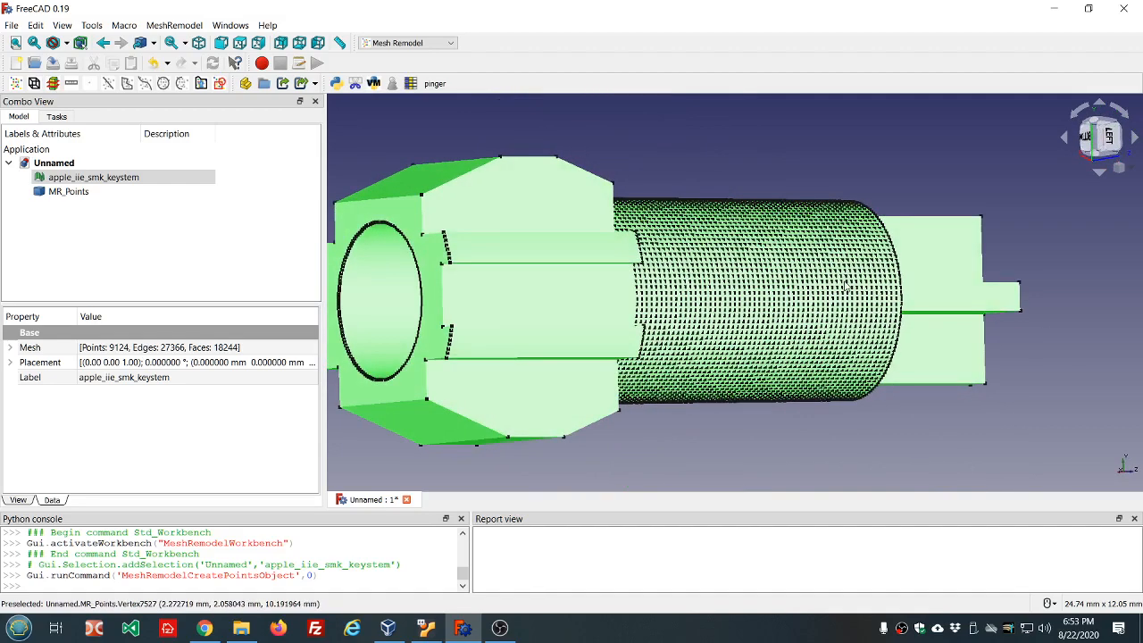
pyautogui.scroll(-2, 847, 286)
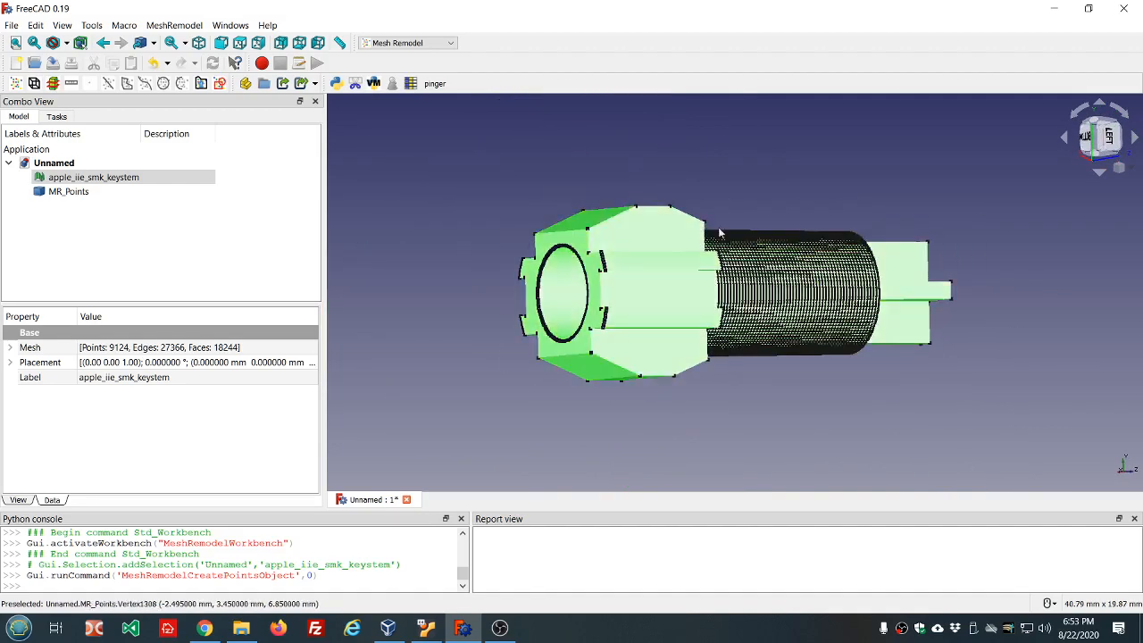
pyautogui.scroll(3, 717, 233)
pyautogui.moveTo(768, 197); pyautogui.dragTo(766, 212, button='middle')
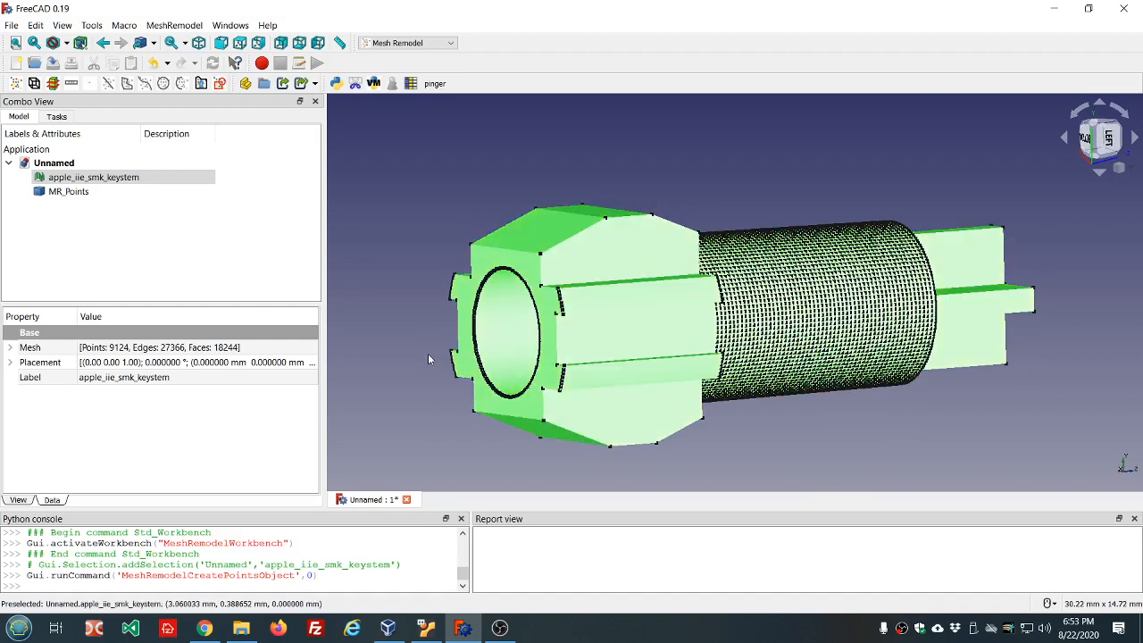
pyautogui.moveTo(428, 354); pyautogui.dragTo(519, 316, button='middle')
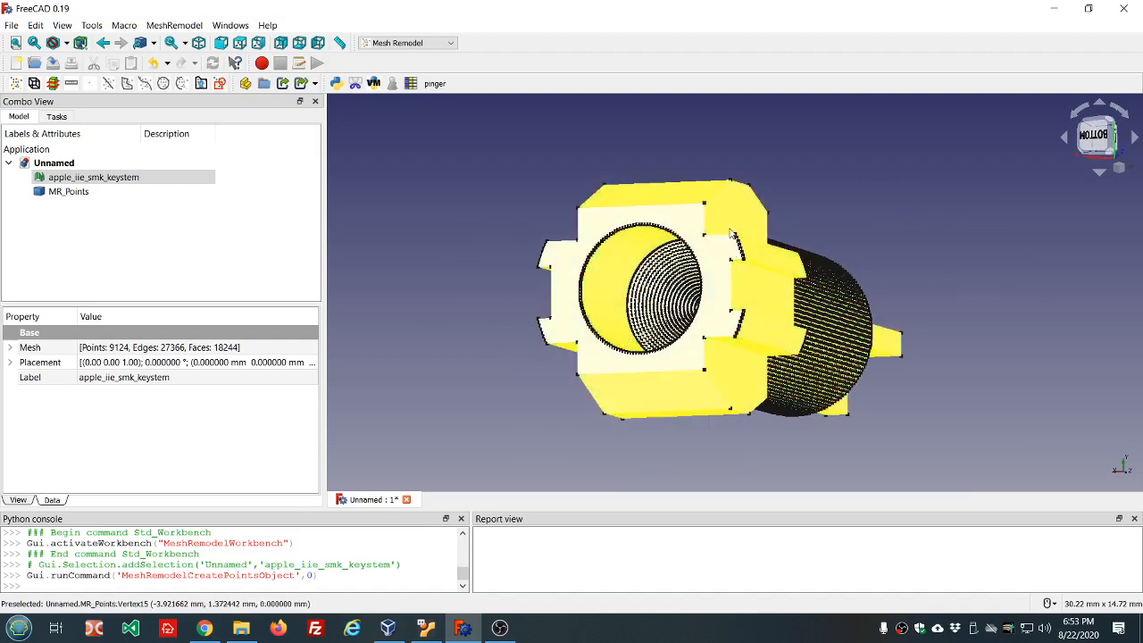
pyautogui.scroll(-2, 705, 314)
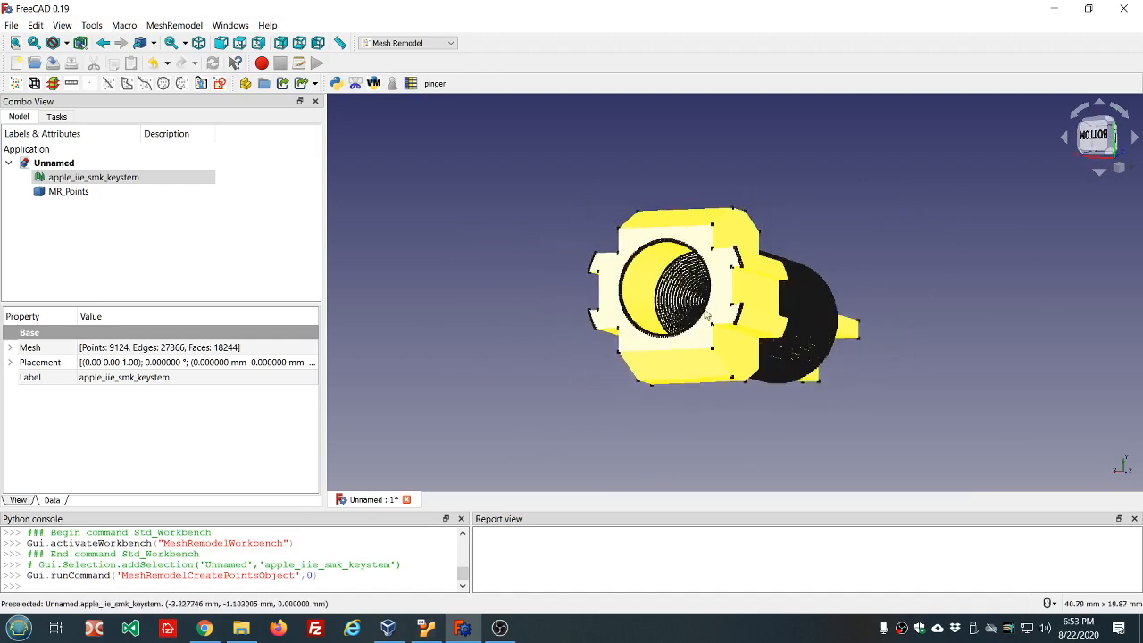
pyautogui.click(706, 315)
pyautogui.moveTo(705, 315); pyautogui.dragTo(952, 299, button='middle')
pyautogui.scroll(5, 874, 318)
pyautogui.moveTo(794, 163); pyautogui.dragTo(768, 140, button='middle')
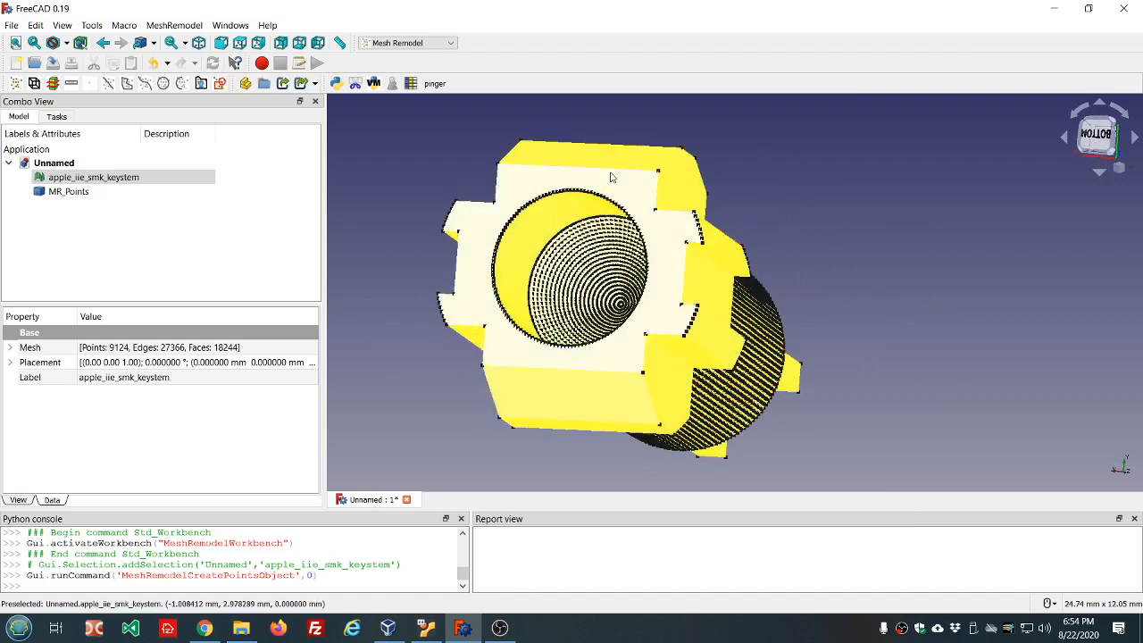
pyautogui.moveTo(400, 380); pyautogui.dragTo(431, 401, button='middle')
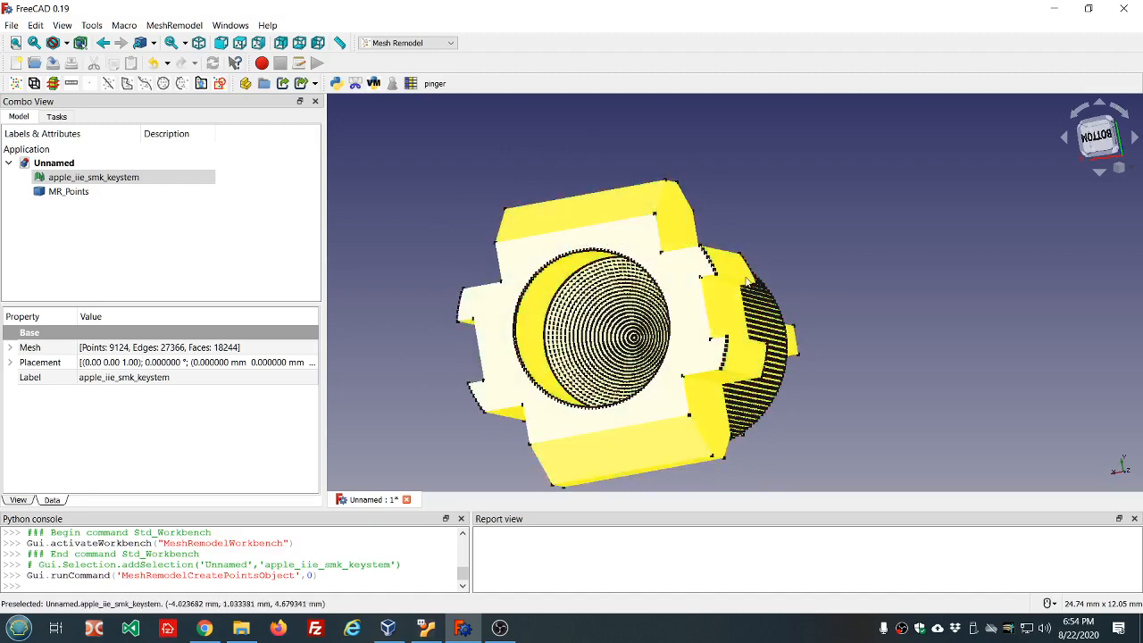
pyautogui.moveTo(806, 289); pyautogui.dragTo(679, 239, button='middle')
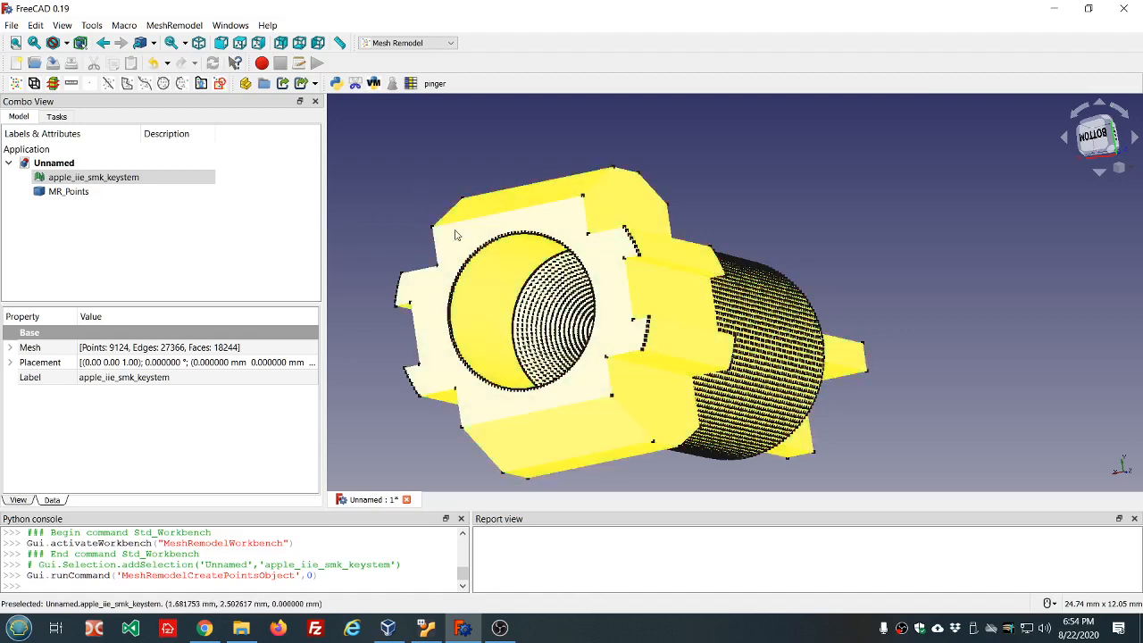
pyautogui.moveTo(431, 166); pyautogui.dragTo(496, 181, button='middle')
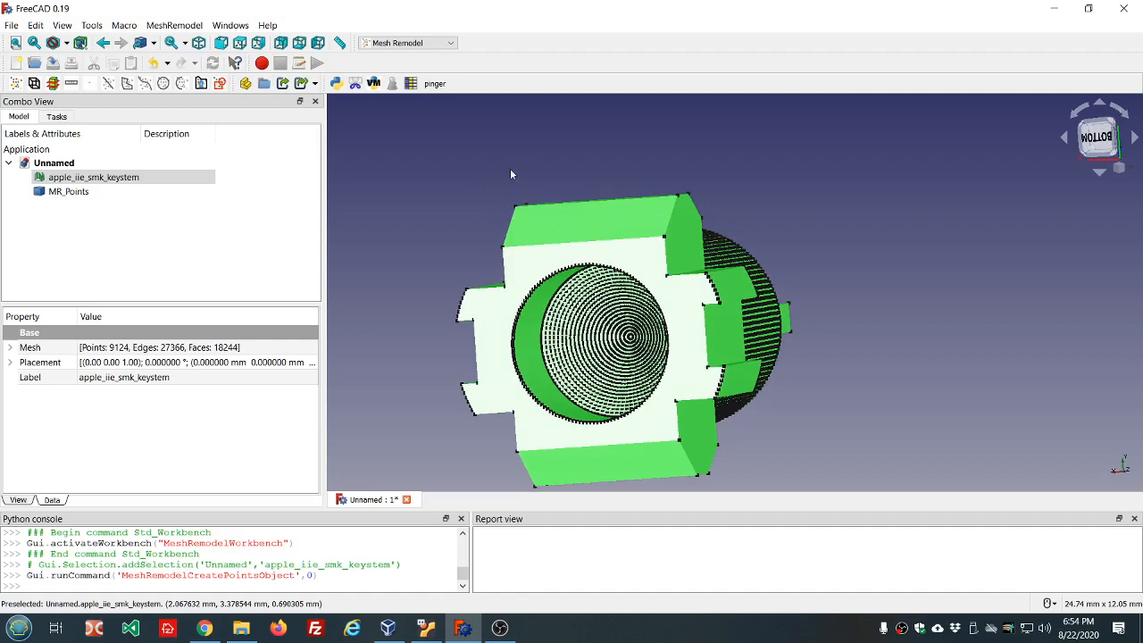
# Create a Mesh Remodel line joining the two end points of a short curved tab edge on the head's bored end face
pyautogui.click(357, 246)
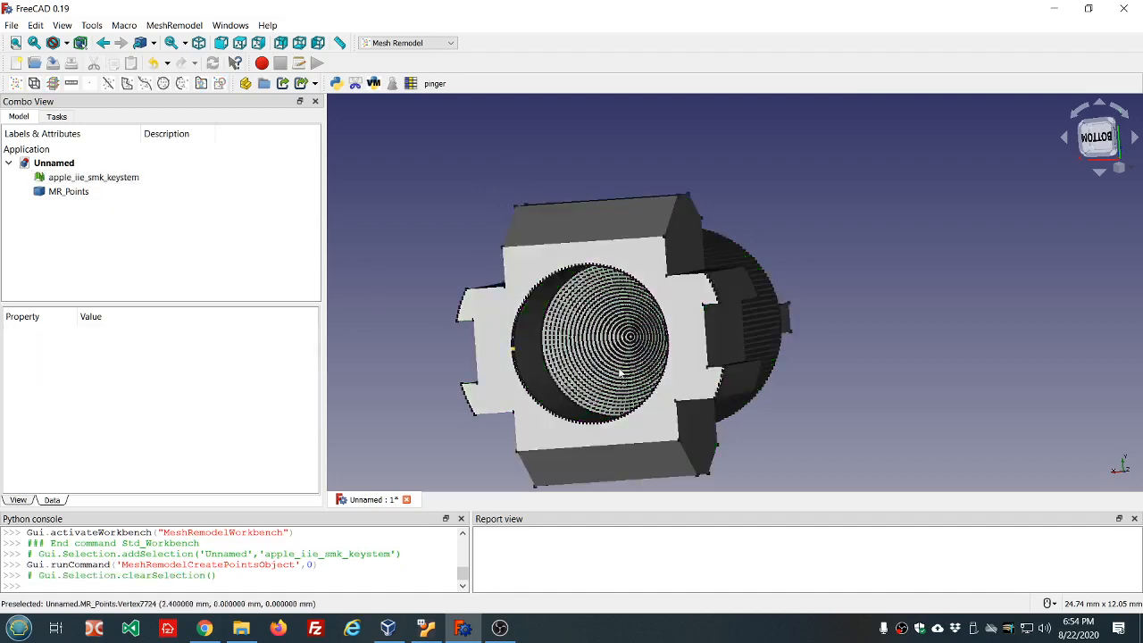
pyautogui.scroll(2, 742, 305)
pyautogui.scroll(4, 741, 305)
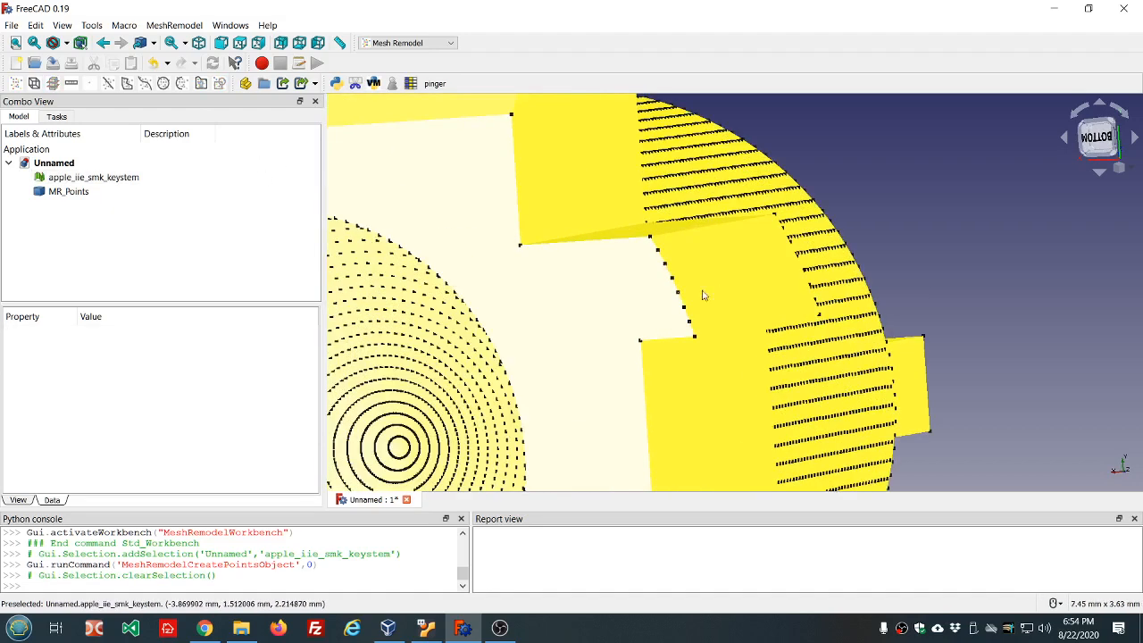
pyautogui.click(694, 337)
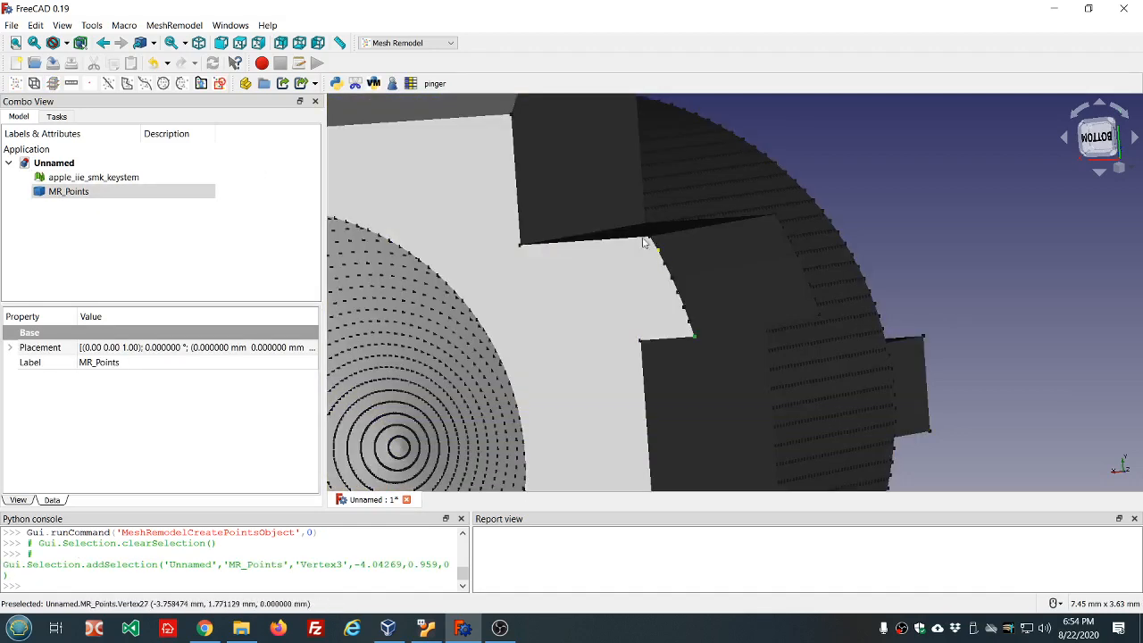
pyautogui.scroll(-2, 659, 239)
pyautogui.scroll(-2, 659, 239)
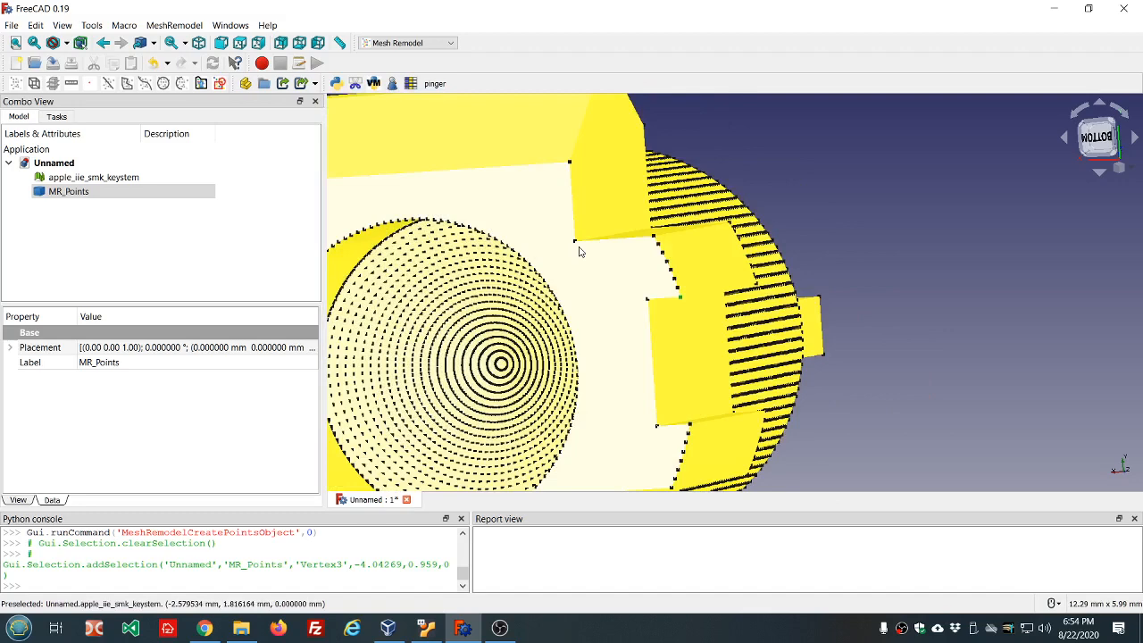
pyautogui.keyDown('ctrl'); pyautogui.click(653, 239); pyautogui.keyUp('ctrl')
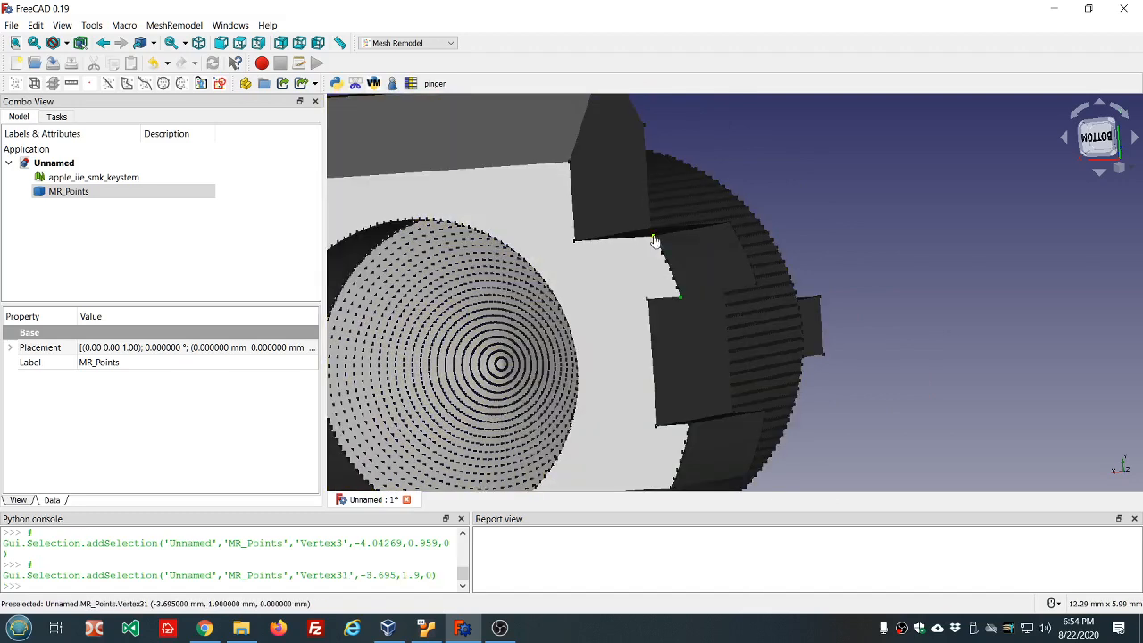
pyautogui.click(107, 83)
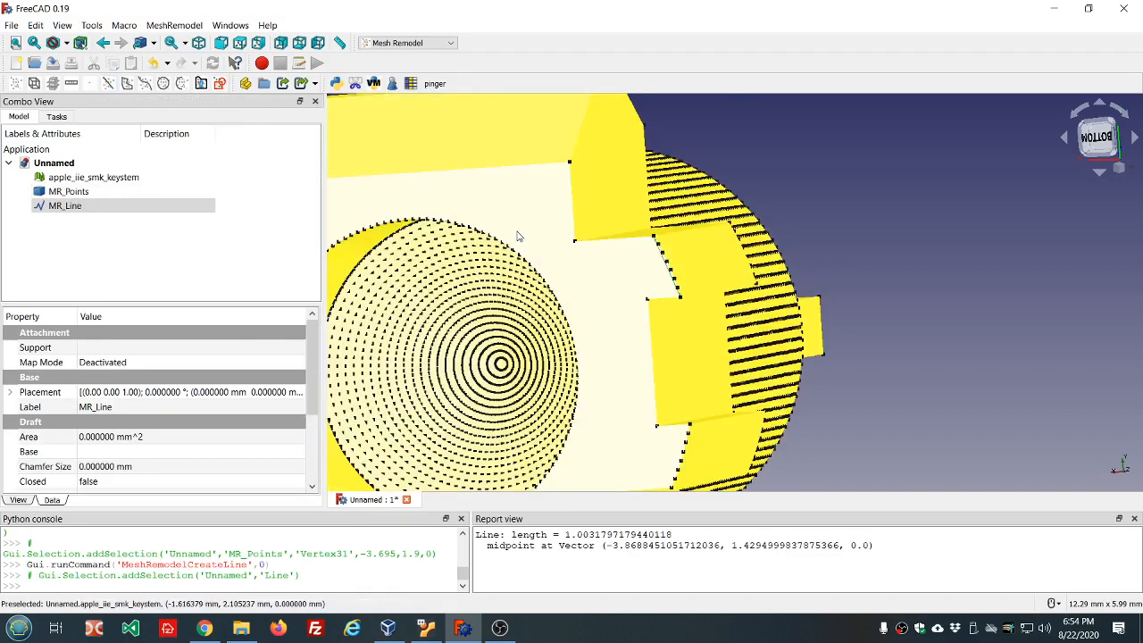
# Delete the straight line that spans the curved tab edge on the head's bored end face
pyautogui.scroll(6, 665, 268)
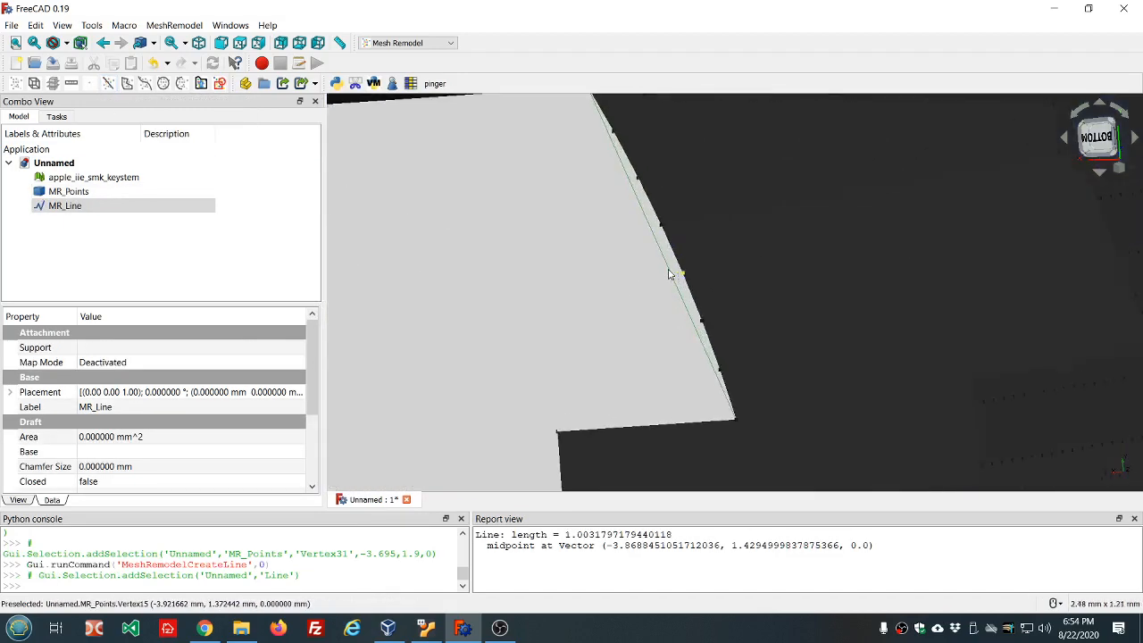
pyautogui.scroll(-2, 667, 277)
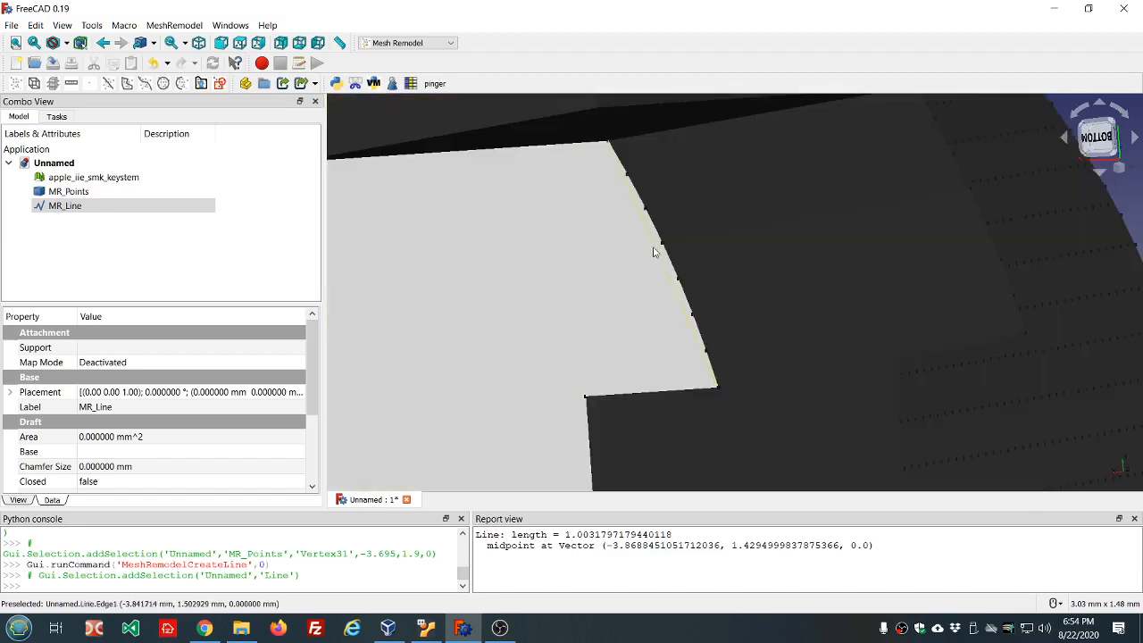
pyautogui.click(653, 253)
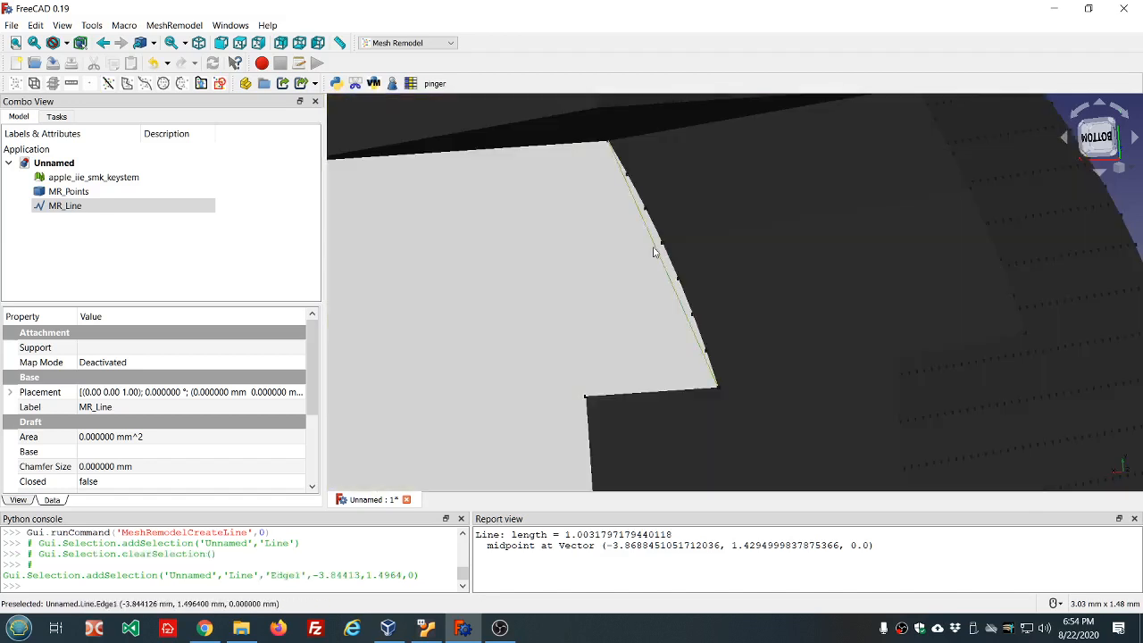
pyautogui.press('Delete')
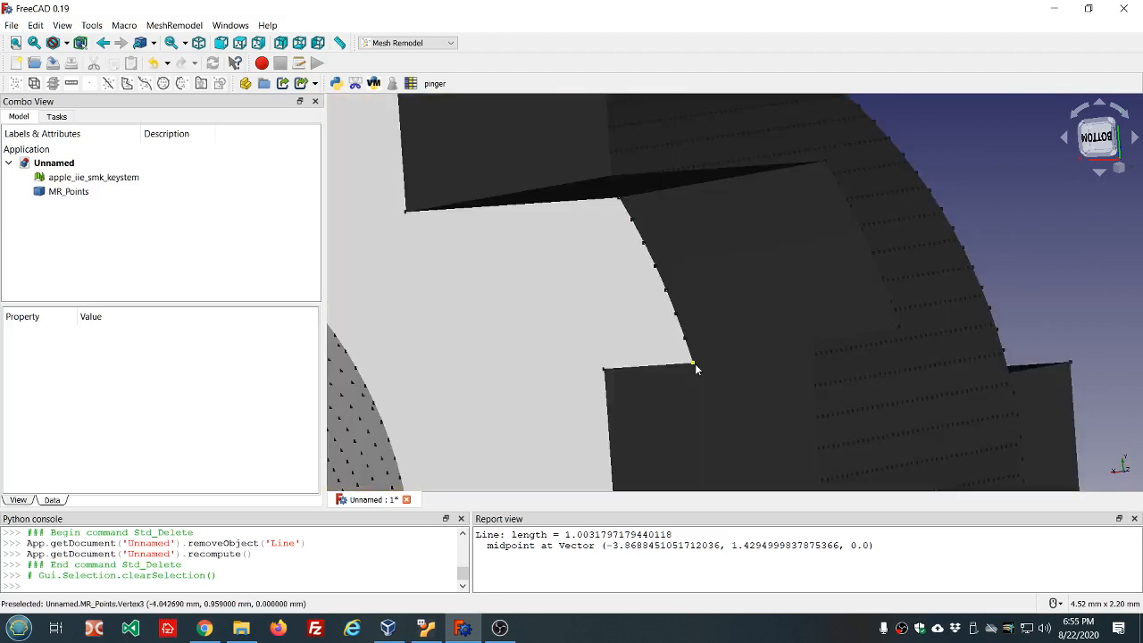
# Create a Mesh Remodel arc through the two end points and a middle point of the -X, +Y tab's curved edge
pyautogui.click(693, 365)
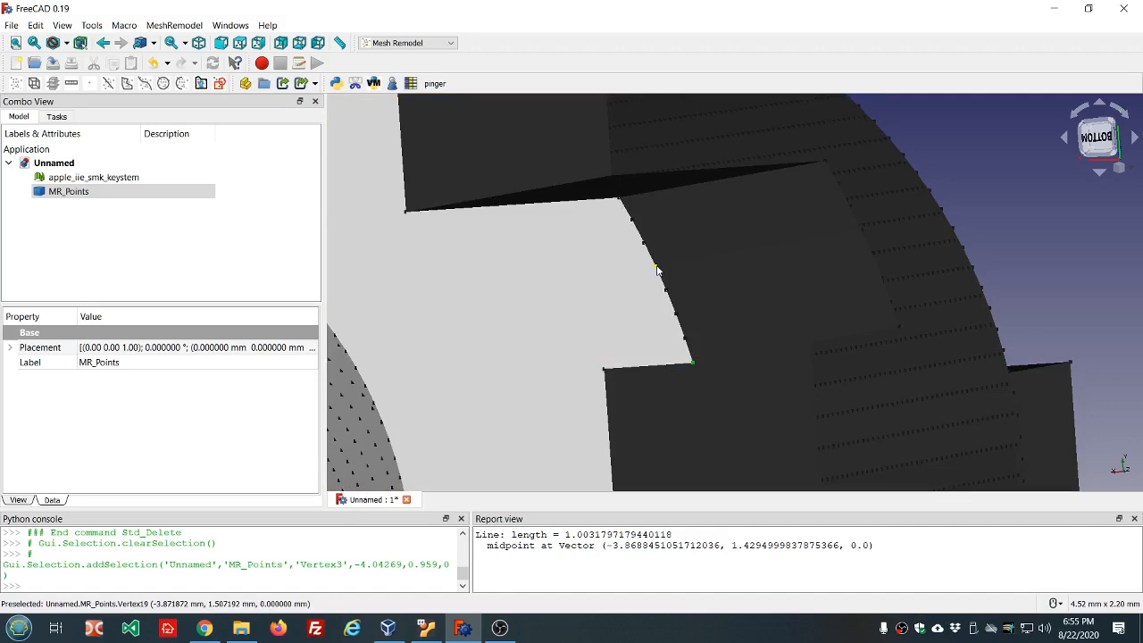
pyautogui.click(656, 269)
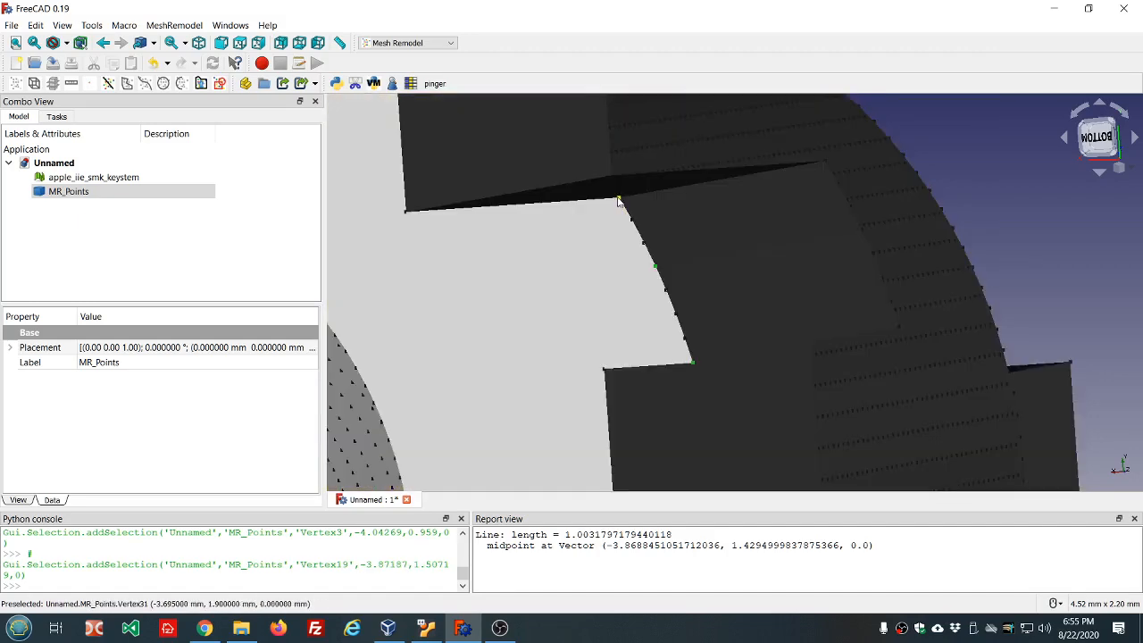
pyautogui.click(618, 201)
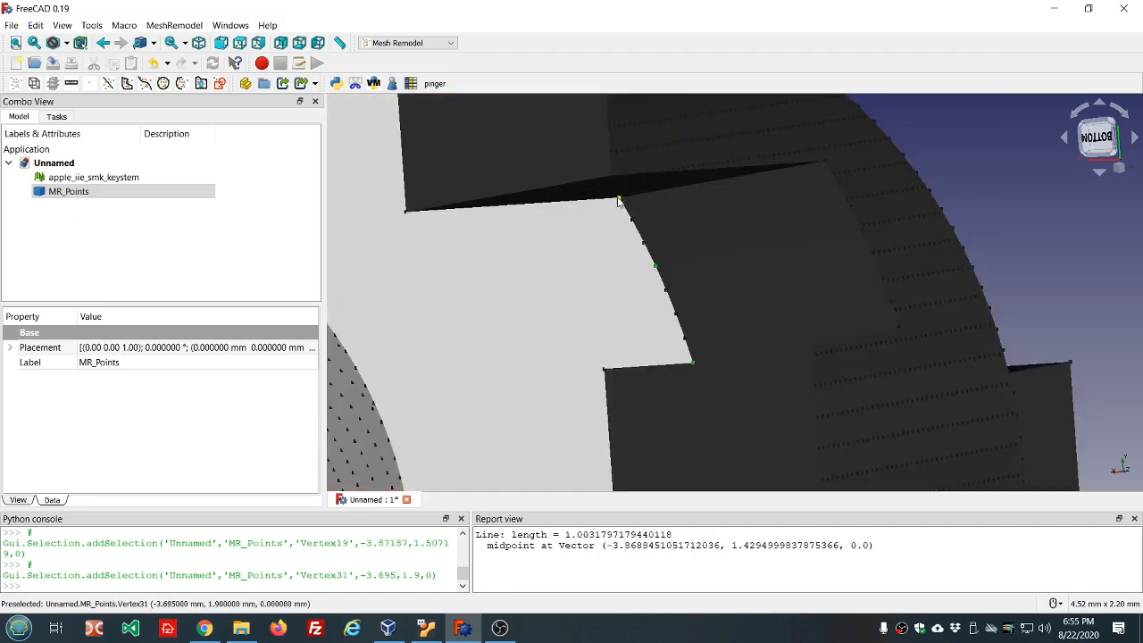
pyautogui.click(183, 83)
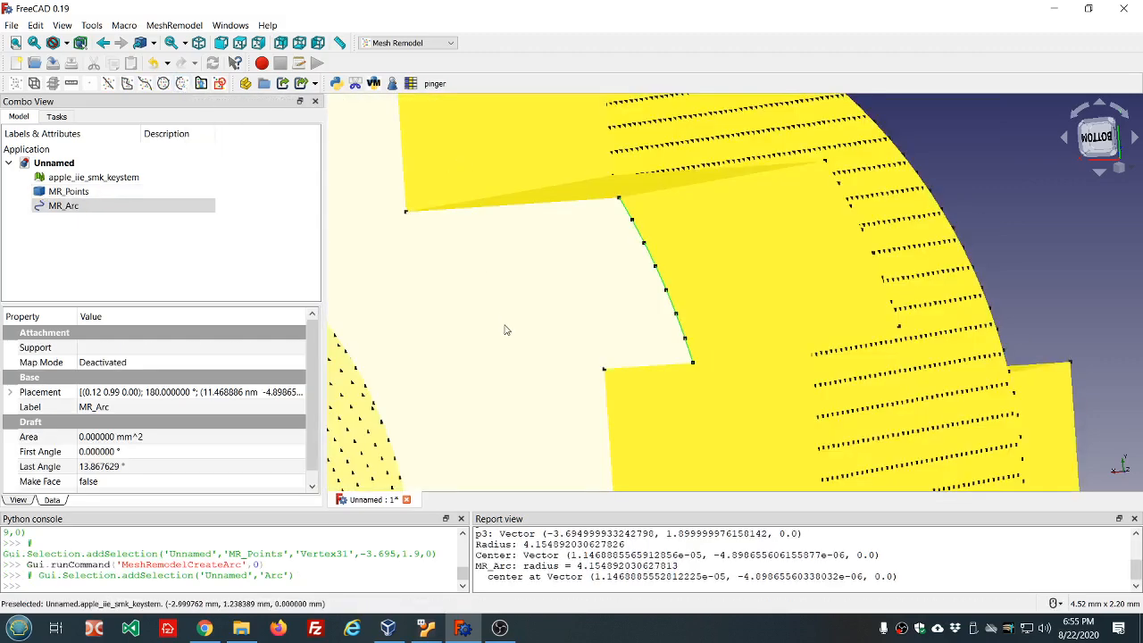
# Create an arc through three points on the curved edge of the +X, +Y tab on the same end face
pyautogui.scroll(-4, 706, 329)
pyautogui.scroll(-2, 627, 321)
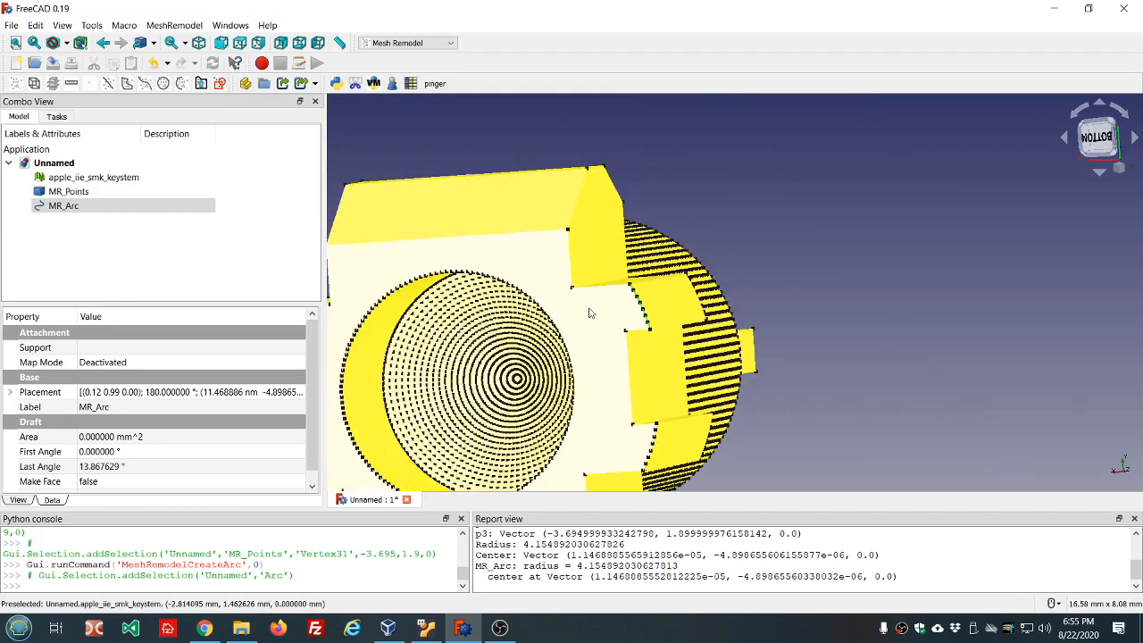
pyautogui.moveTo(454, 249); pyautogui.dragTo(618, 179, button='middle')
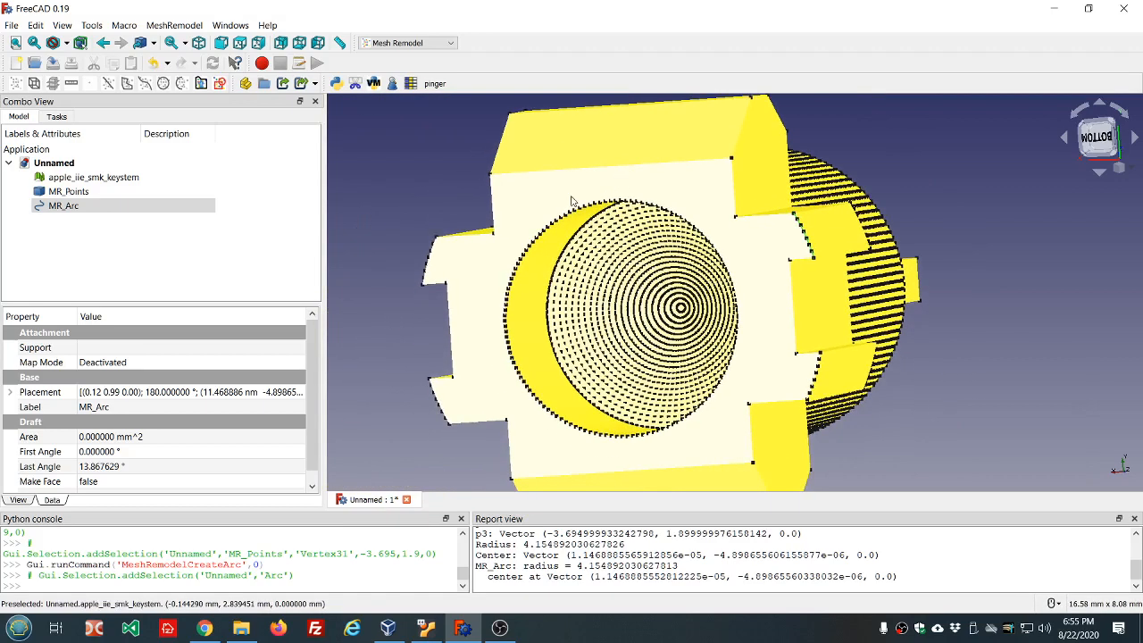
pyautogui.click(437, 238)
pyautogui.keyDown('ctrl'); pyautogui.click(428, 260); pyautogui.keyUp('ctrl')
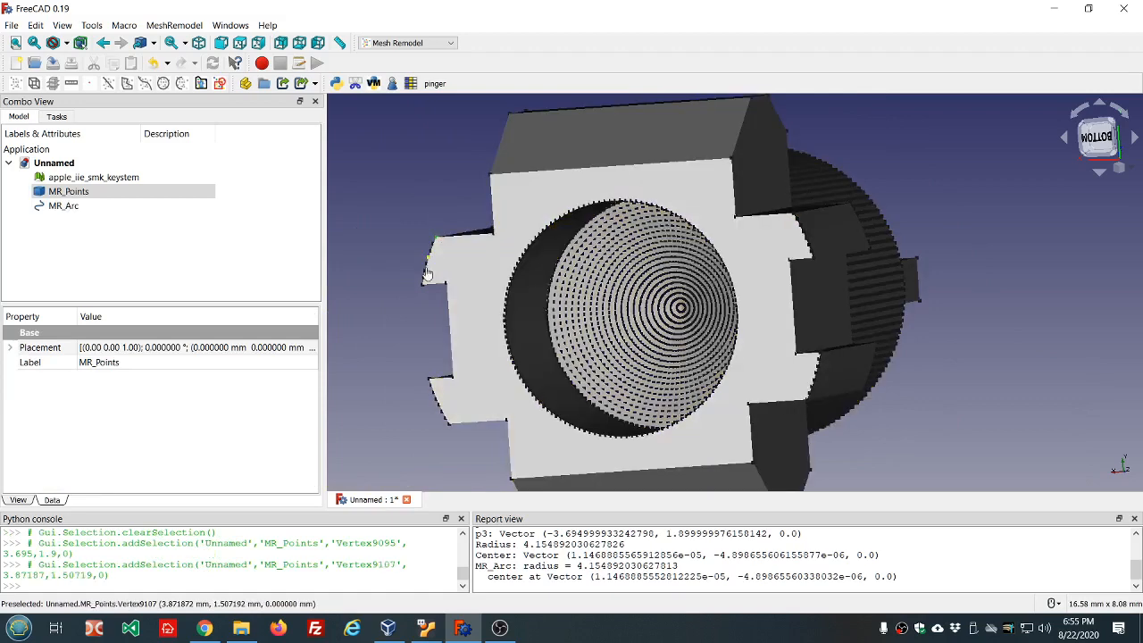
pyautogui.keyDown('ctrl'); pyautogui.click(423, 292); pyautogui.keyUp('ctrl')
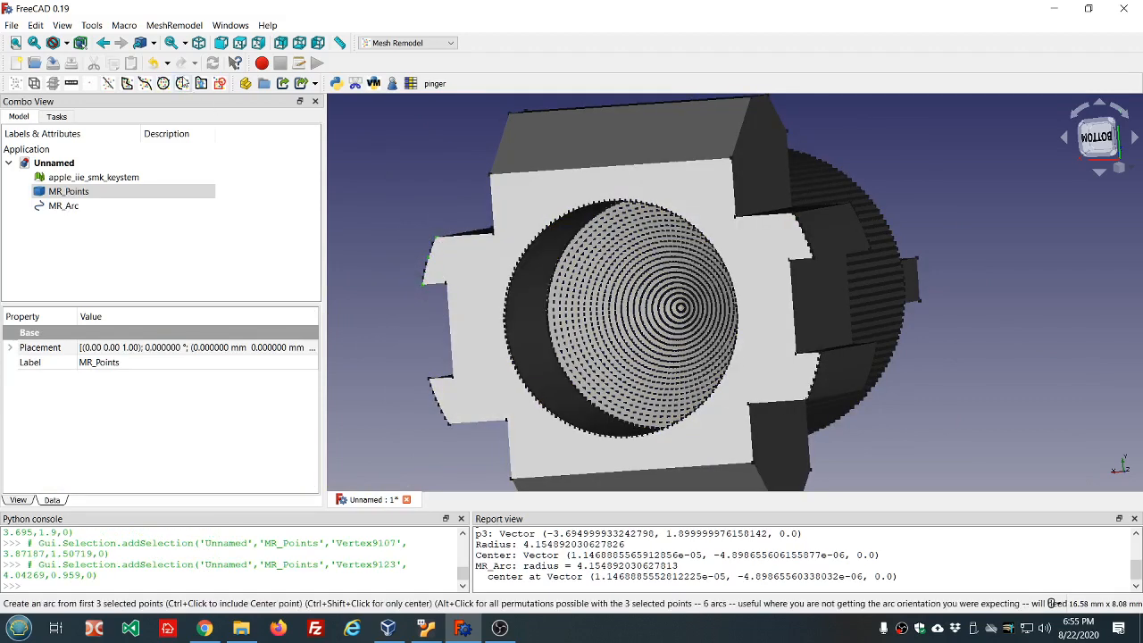
pyautogui.click(182, 83)
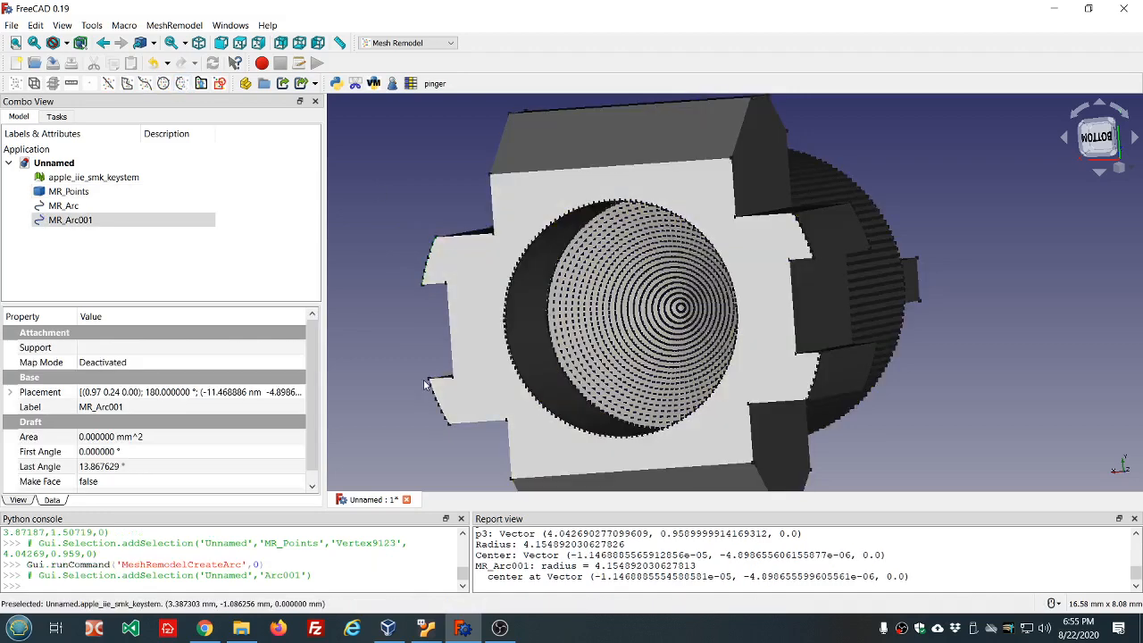
# Create an arc through three points on the curved edge of the +X, -Y tab
pyautogui.click(421, 413)
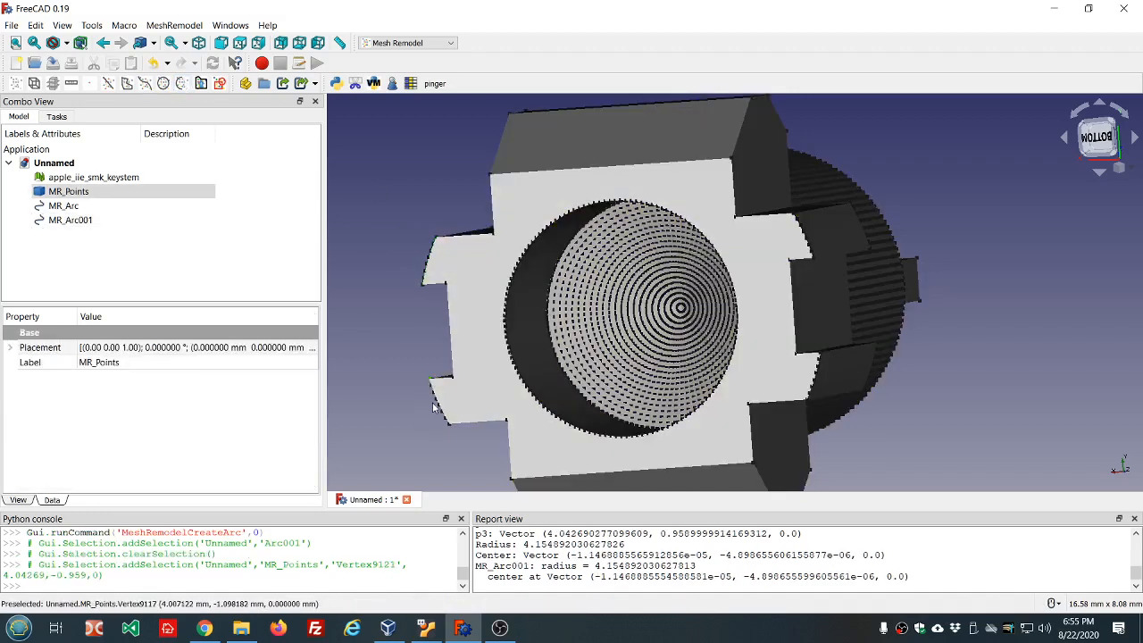
pyautogui.keyDown('ctrl'); pyautogui.click(435, 413); pyautogui.keyUp('ctrl')
pyautogui.keyDown('ctrl'); pyautogui.click(445, 428); pyautogui.keyUp('ctrl')
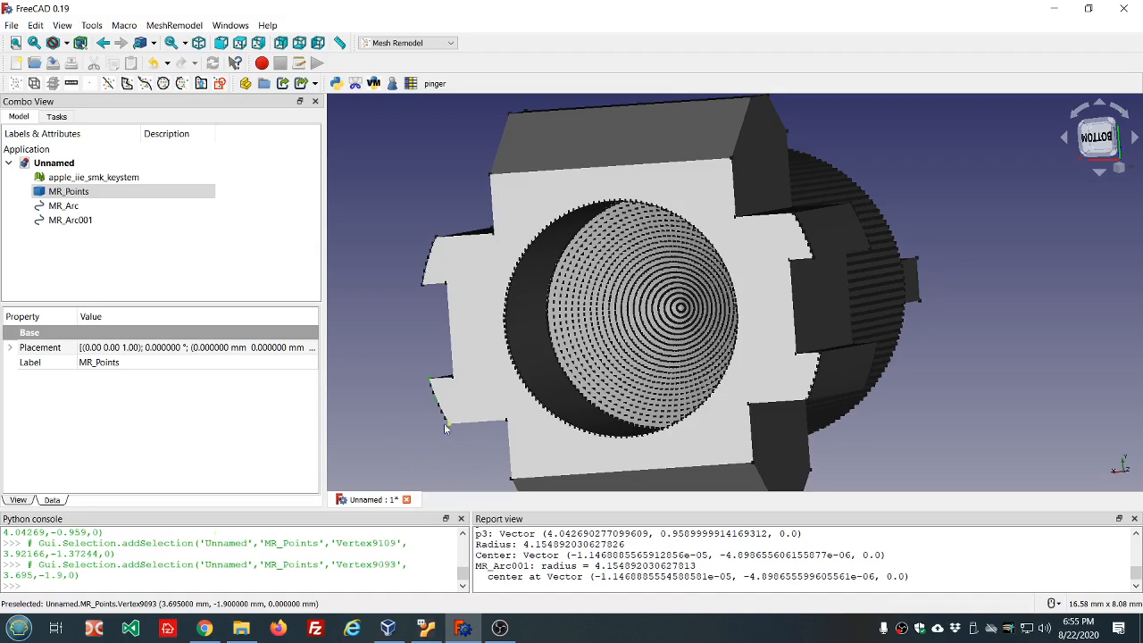
pyautogui.click(182, 84)
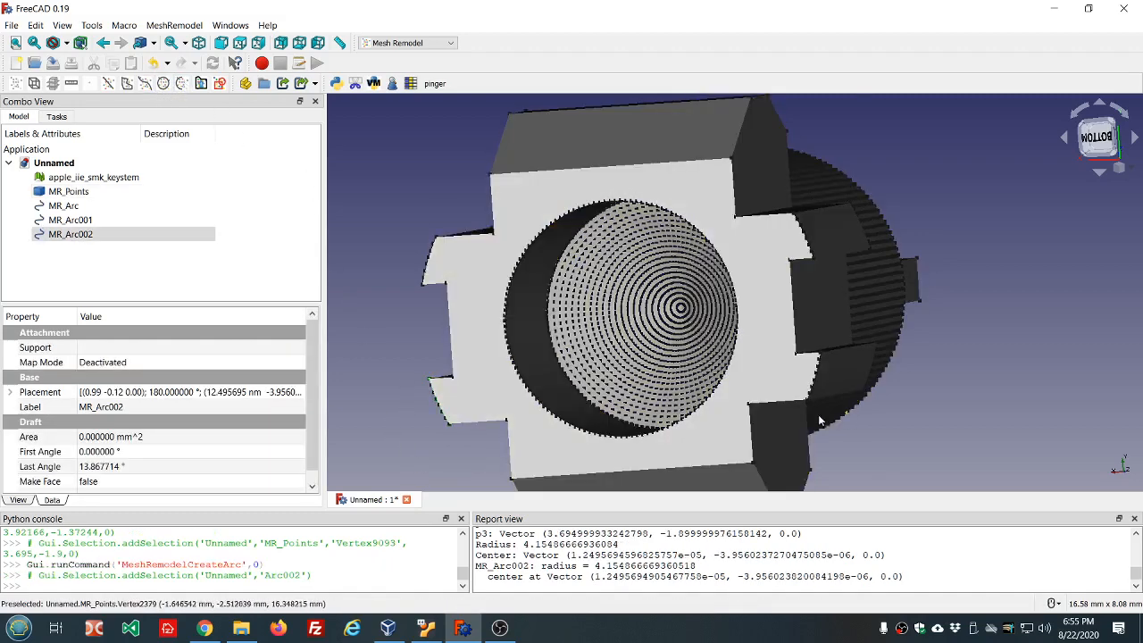
# Create an arc through three points on the curved edge of the remaining -X, -Y tab
pyautogui.click(810, 408)
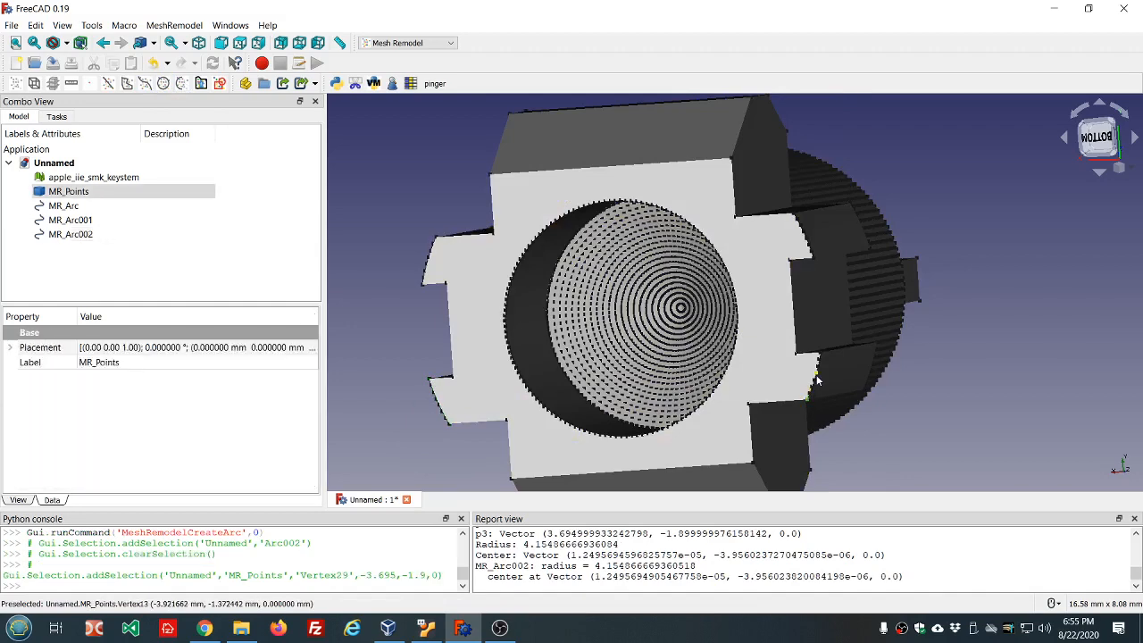
pyautogui.keyDown('ctrl'); pyautogui.click(817, 379); pyautogui.keyUp('ctrl')
pyautogui.keyDown('ctrl'); pyautogui.click(822, 357); pyautogui.keyUp('ctrl')
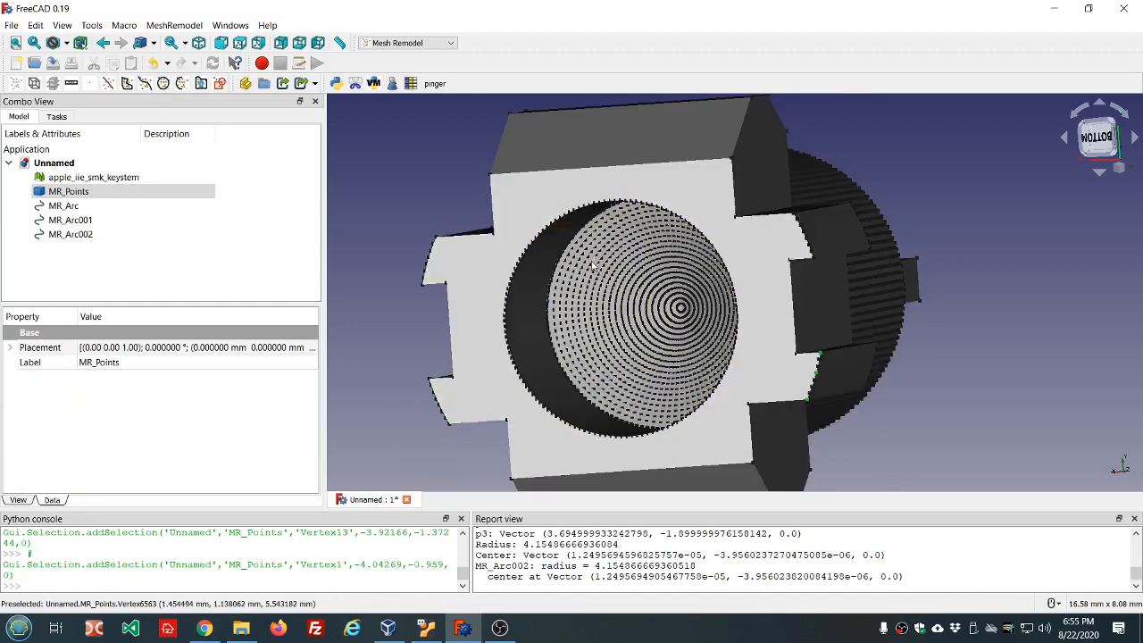
pyautogui.click(181, 85)
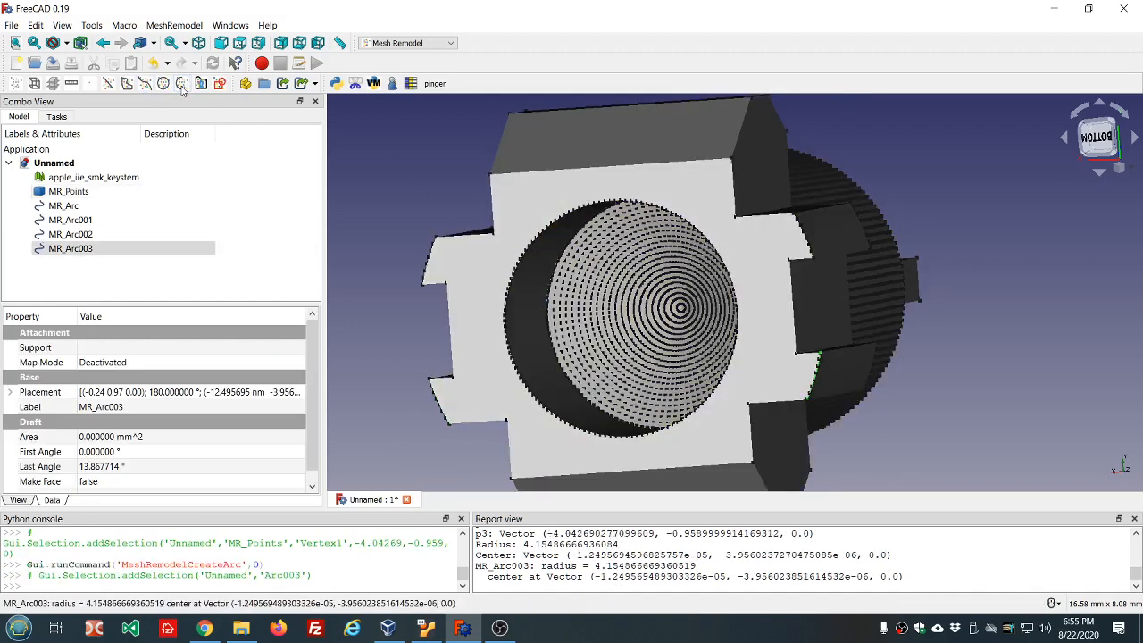
# Check the radius property of the first arc, MR_Arc
pyautogui.click(93, 210)
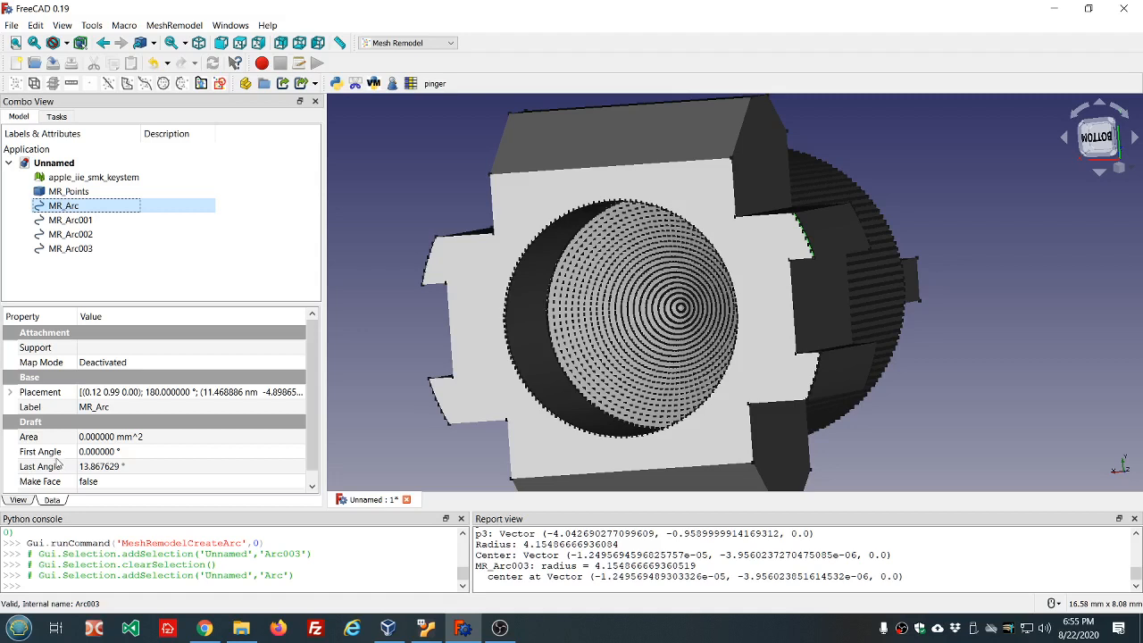
pyautogui.scroll(-1, 120, 461)
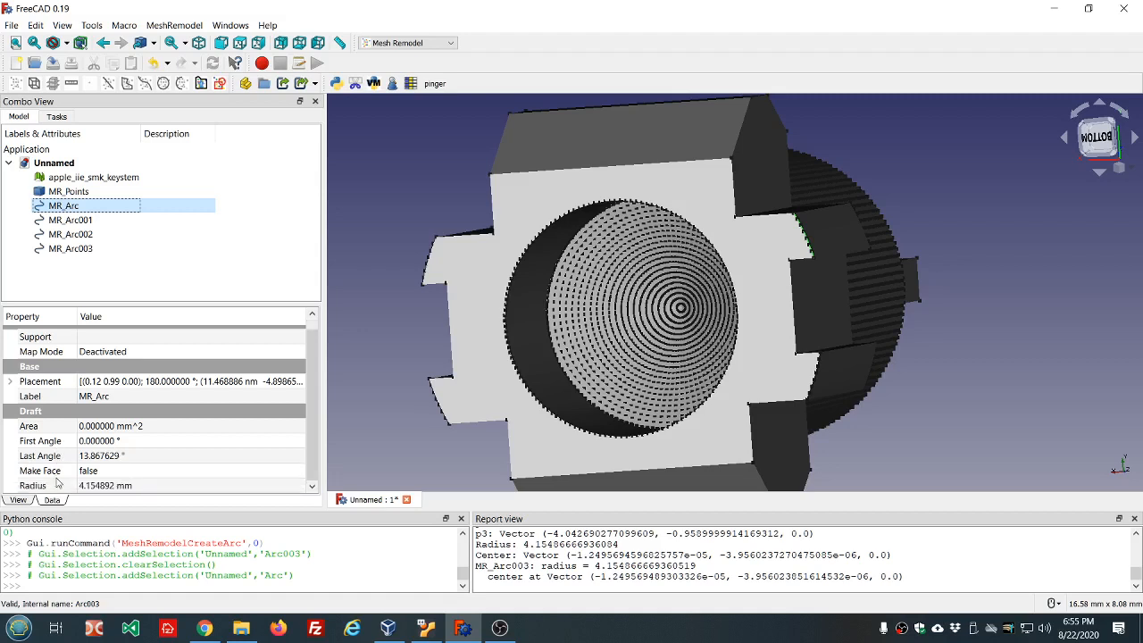
pyautogui.click(102, 486)
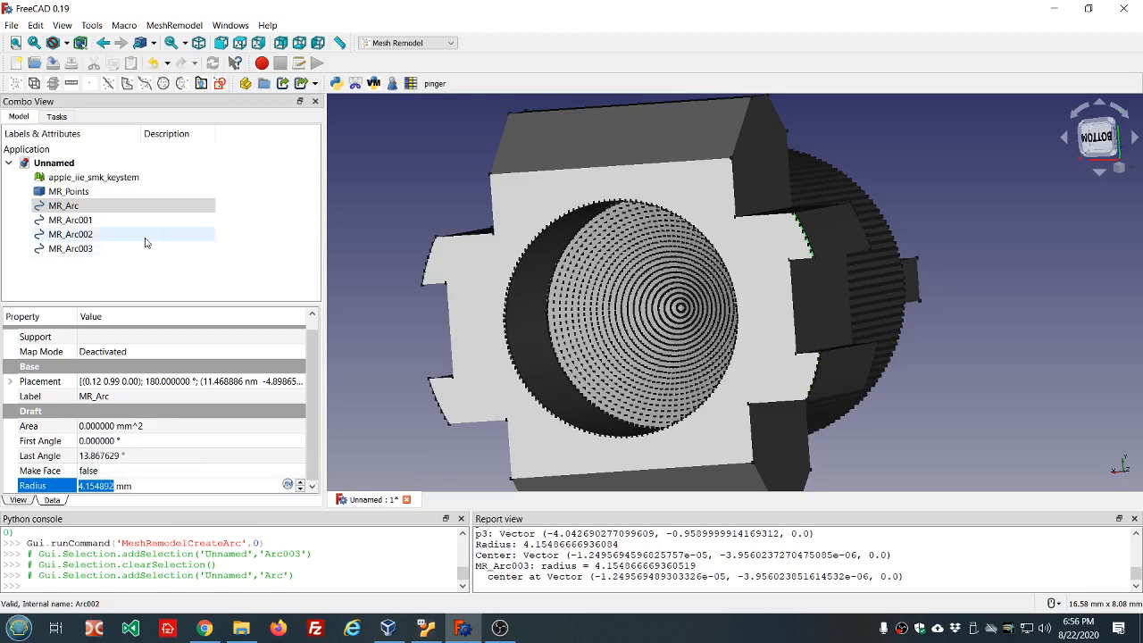
# Hide the four tab-edge arcs, MR_Arc through MR_Arc003
pyautogui.click(157, 207)
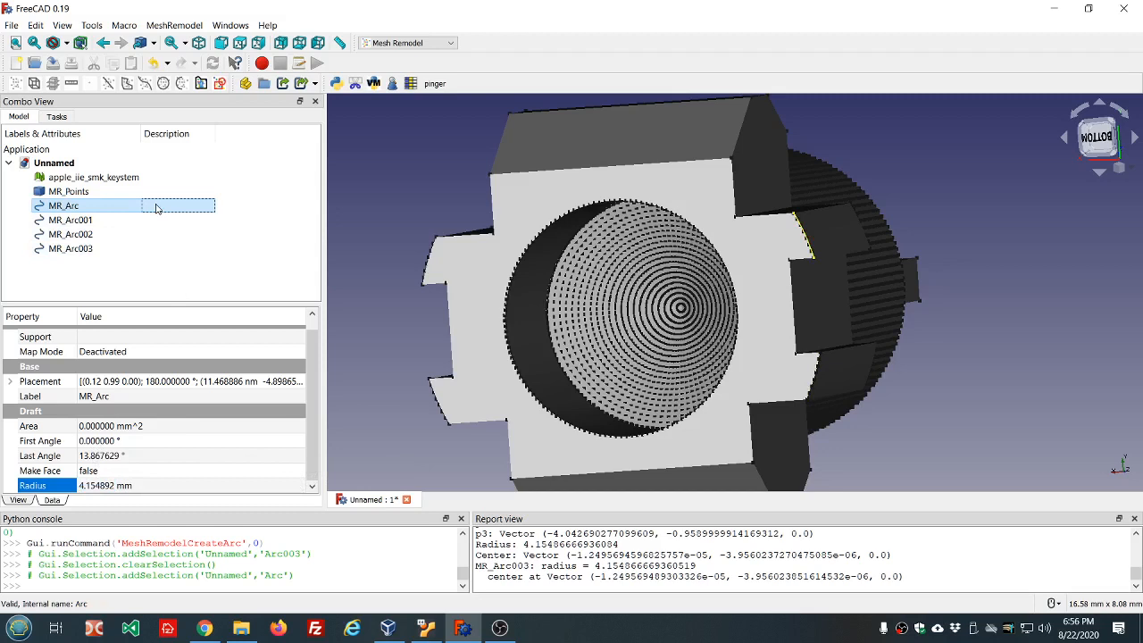
pyautogui.keyDown('shift'); pyautogui.click(100, 250); pyautogui.keyUp('shift')
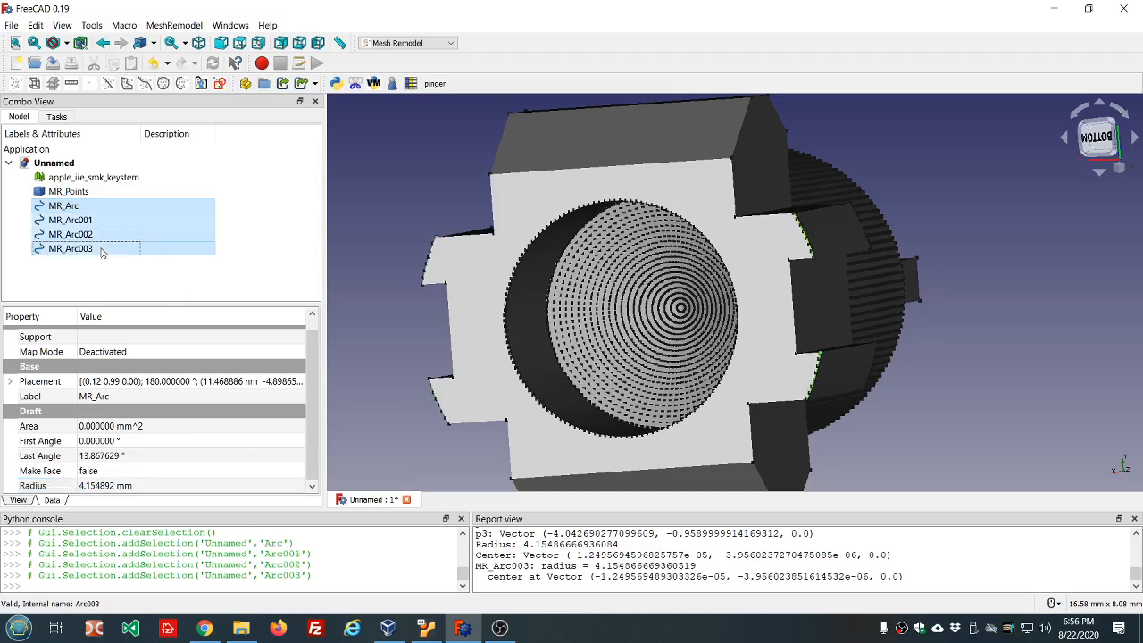
pyautogui.press('space')
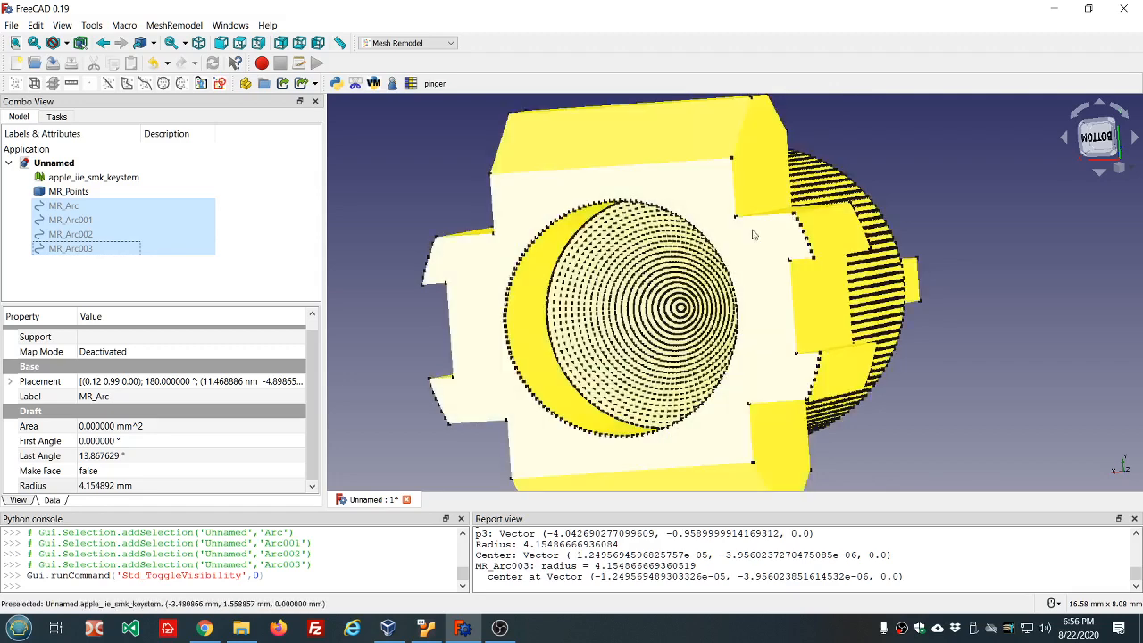
# Create a closed Mesh Remodel polygon through the six end-face corner points from the -X, +Y tab around the +Y block to the +X, +Y tab
pyautogui.scroll(3, 794, 219)
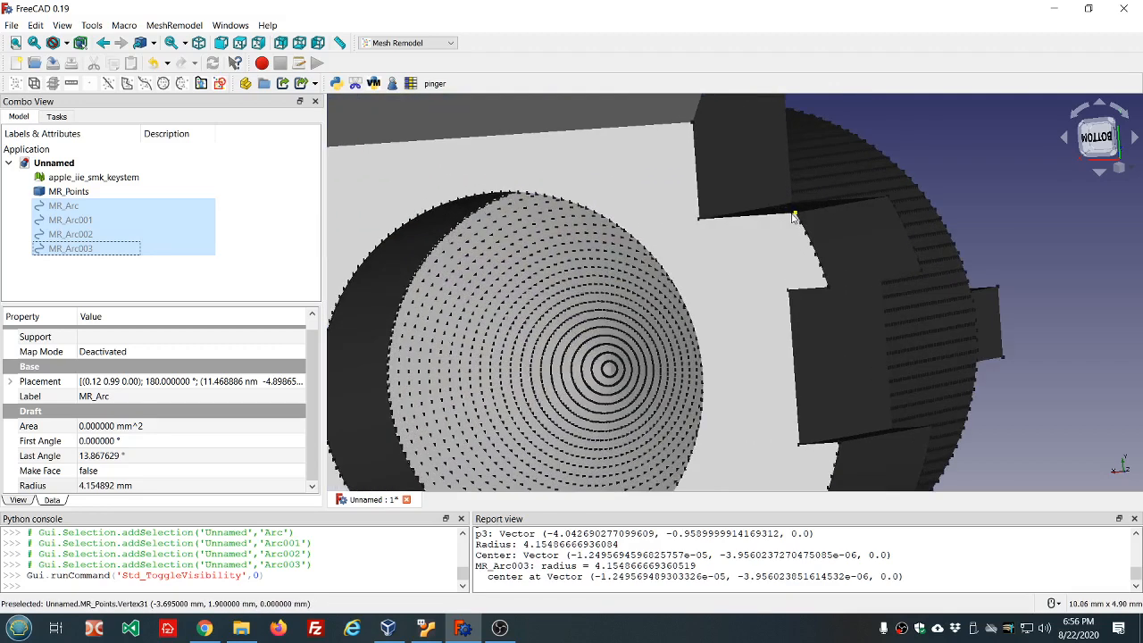
pyautogui.click(798, 216)
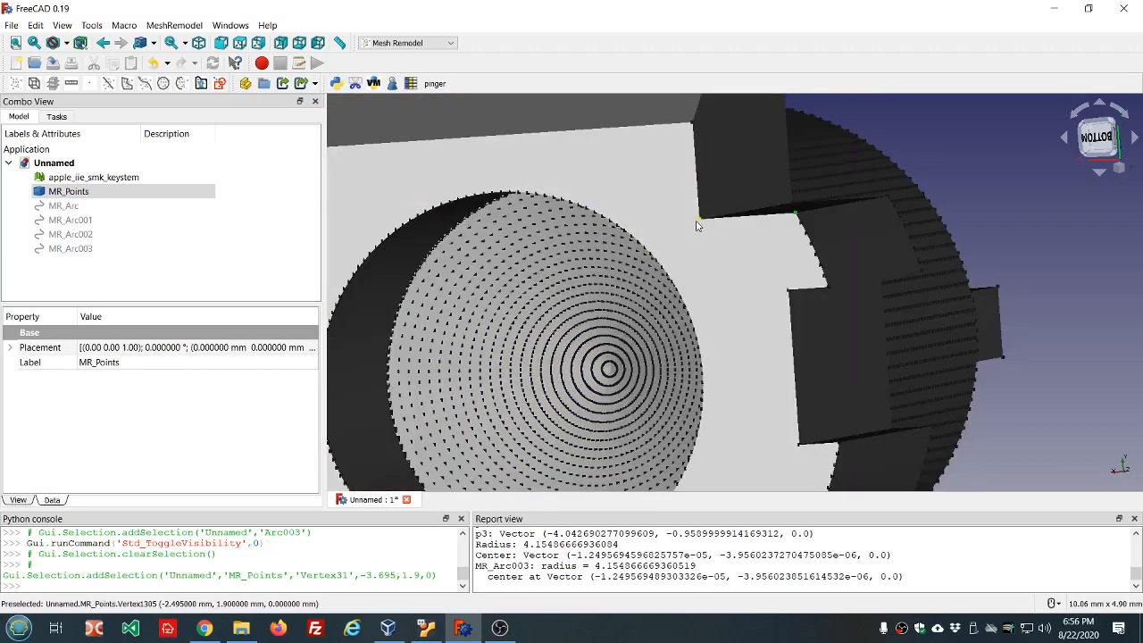
pyautogui.keyDown('ctrl'); pyautogui.click(697, 221); pyautogui.keyUp('ctrl')
pyautogui.keyDown('ctrl'); pyautogui.click(695, 126); pyautogui.keyUp('ctrl')
pyautogui.scroll(-5, 754, 186)
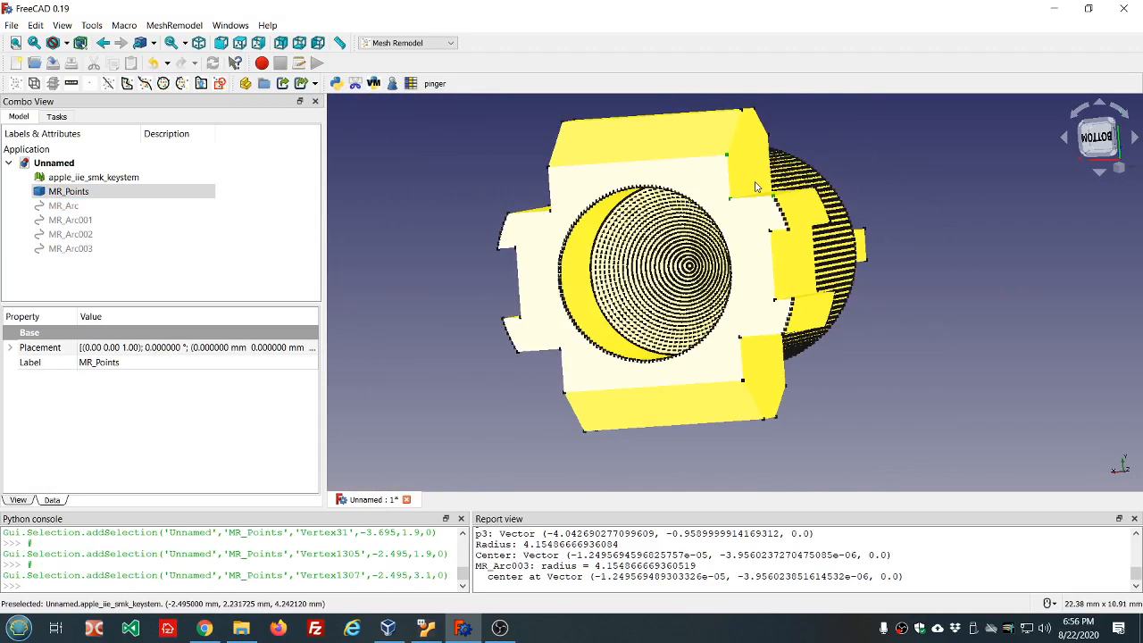
pyautogui.keyDown('ctrl'); pyautogui.click(548, 168); pyautogui.keyUp('ctrl')
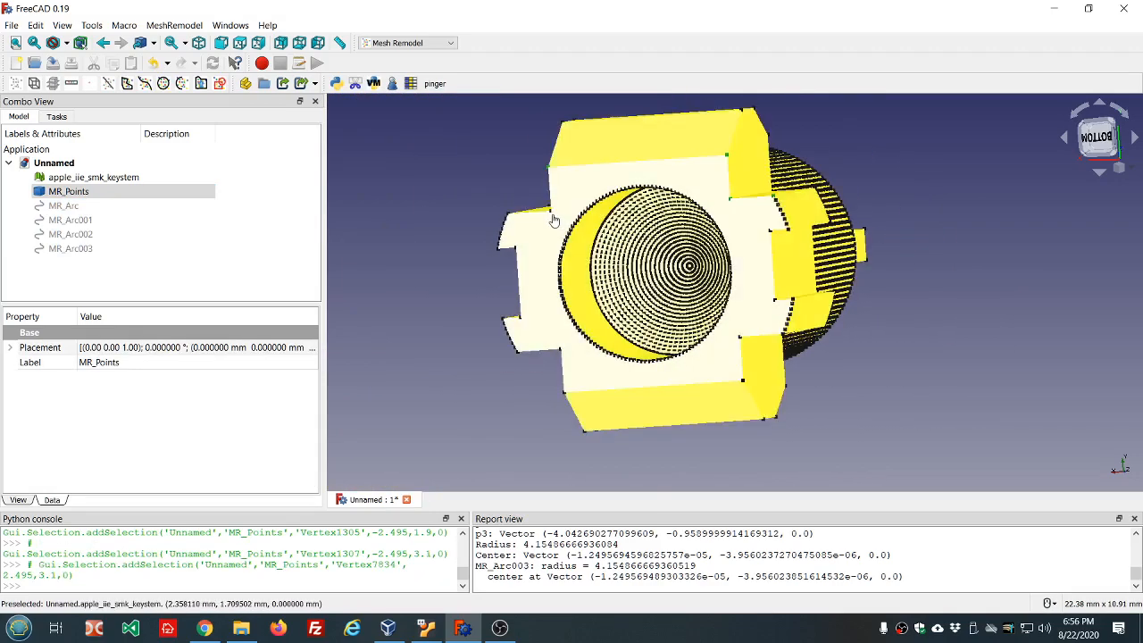
pyautogui.keyDown('ctrl'); pyautogui.click(510, 219); pyautogui.keyUp('ctrl')
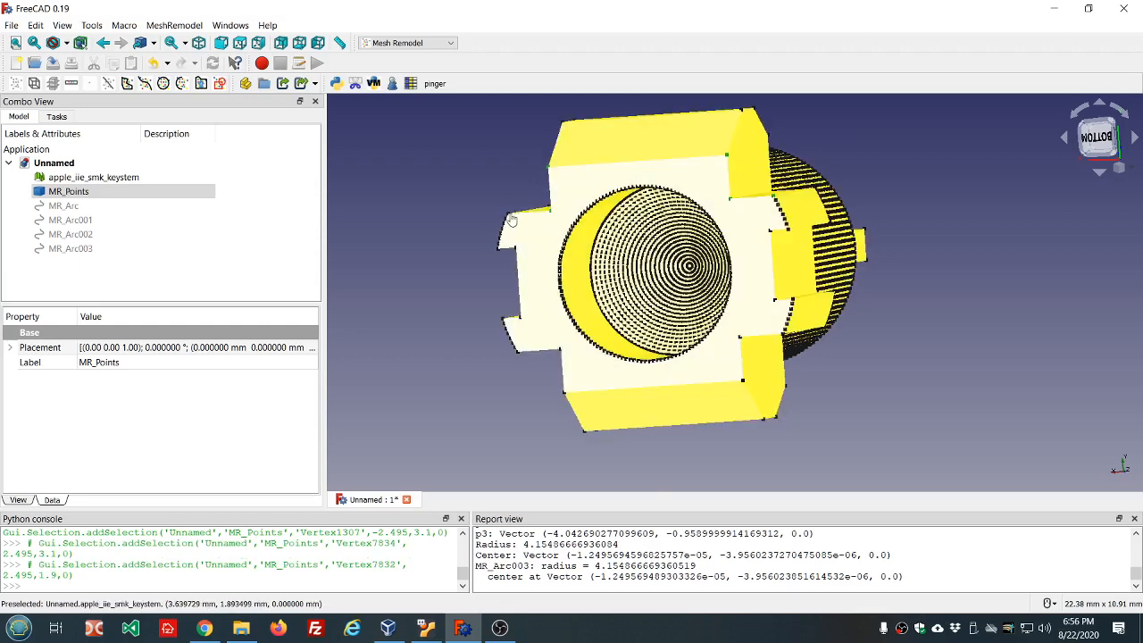
pyautogui.keyDown('ctrl'); pyautogui.click(508, 217); pyautogui.keyUp('ctrl')
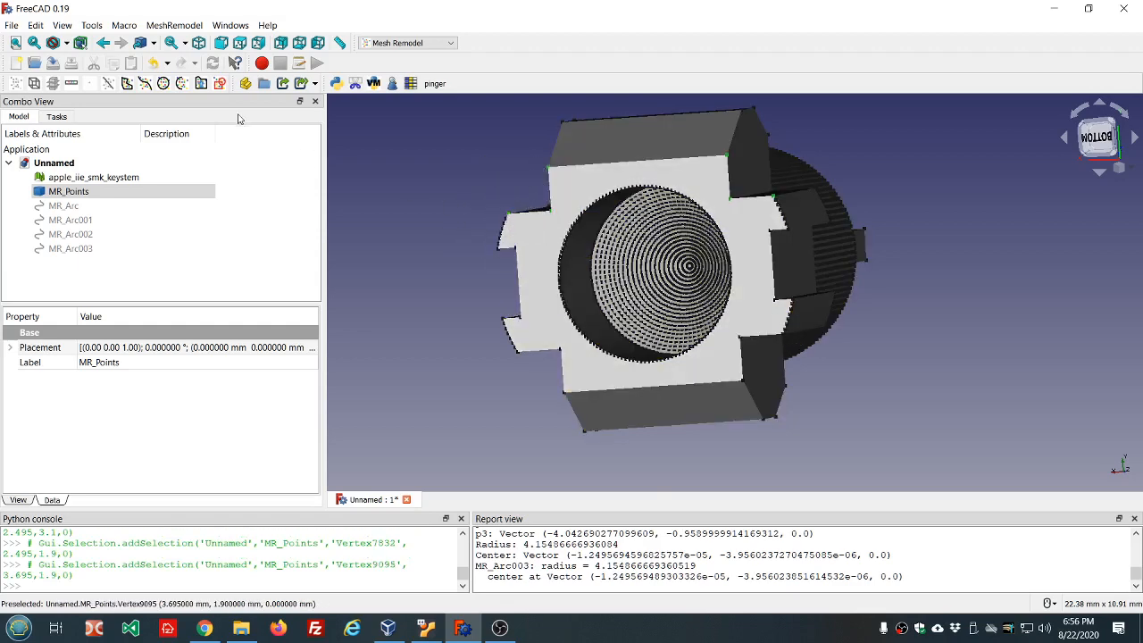
pyautogui.click(128, 84)
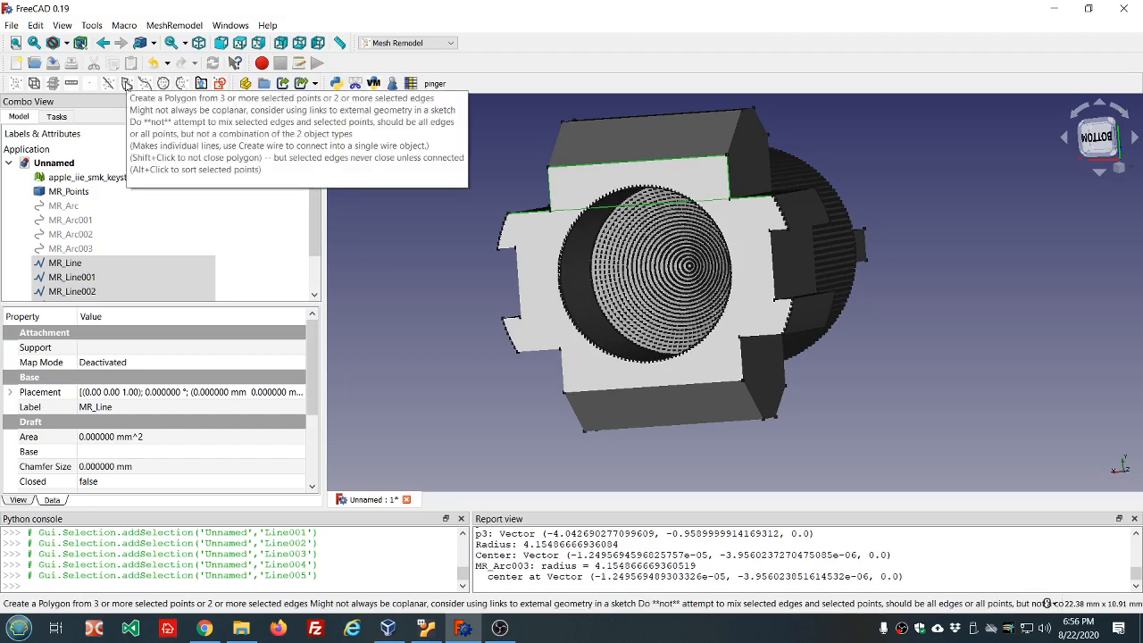
# Delete the polygon's closing line, MR_Line005, that runs straight across the base of the +Y block
pyautogui.scroll(-1, 220, 245)
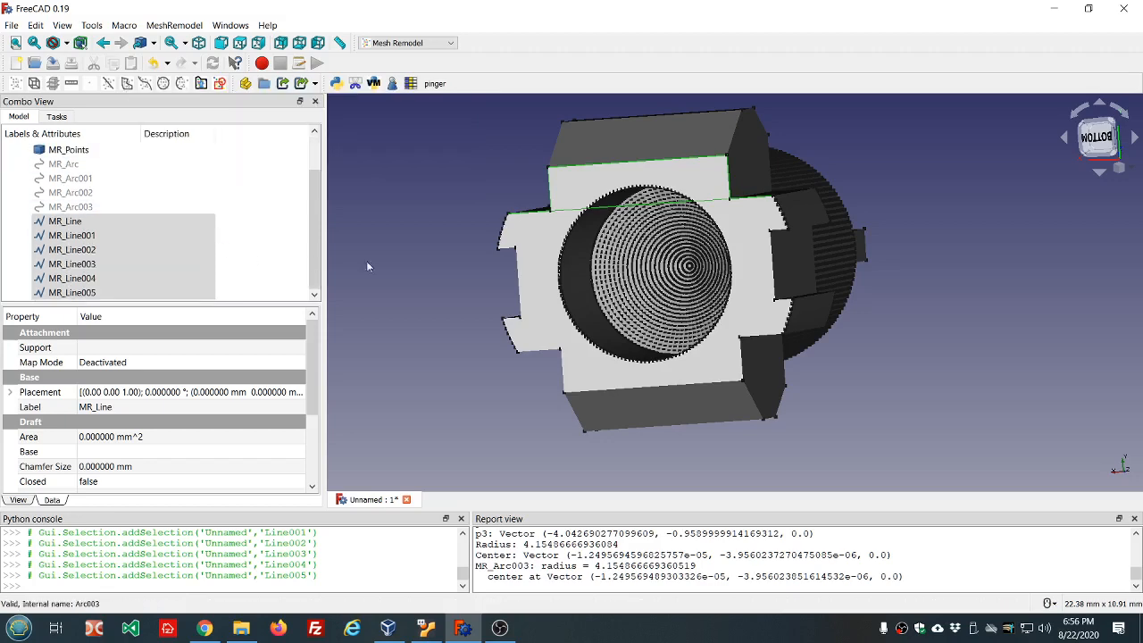
pyautogui.click(416, 249)
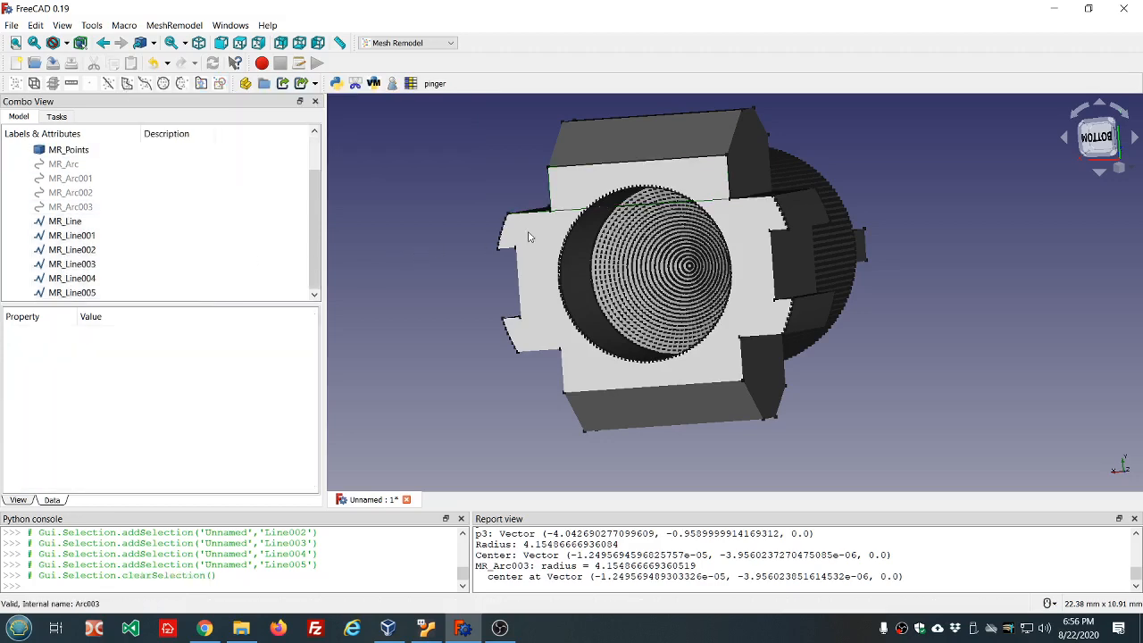
pyautogui.click(595, 214)
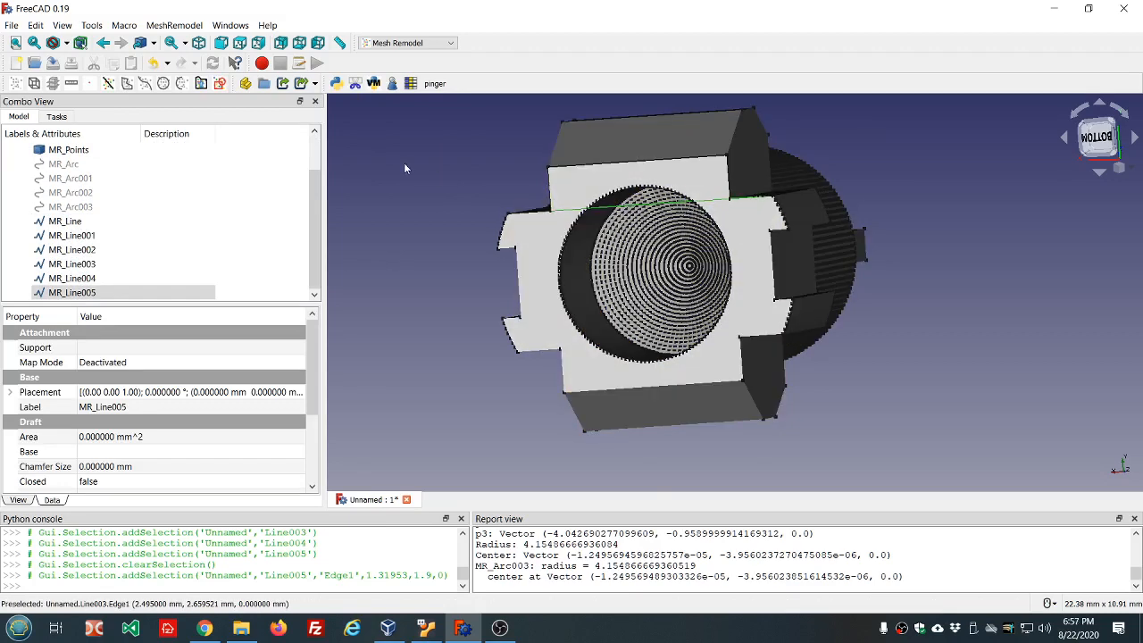
pyautogui.press('Delete')
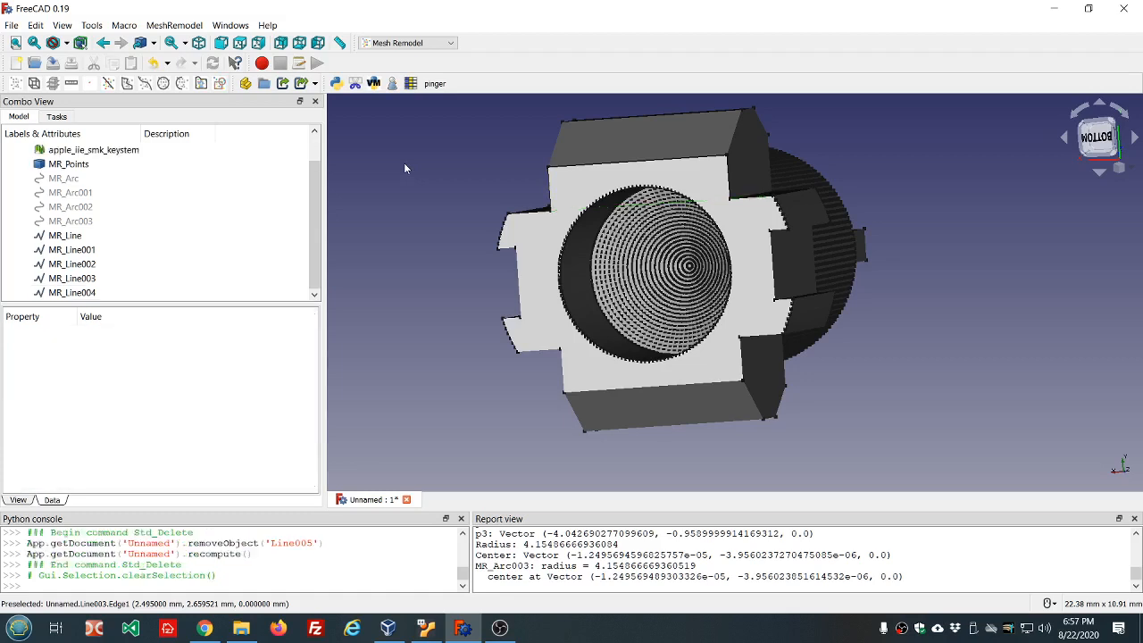
pyautogui.click(70, 240)
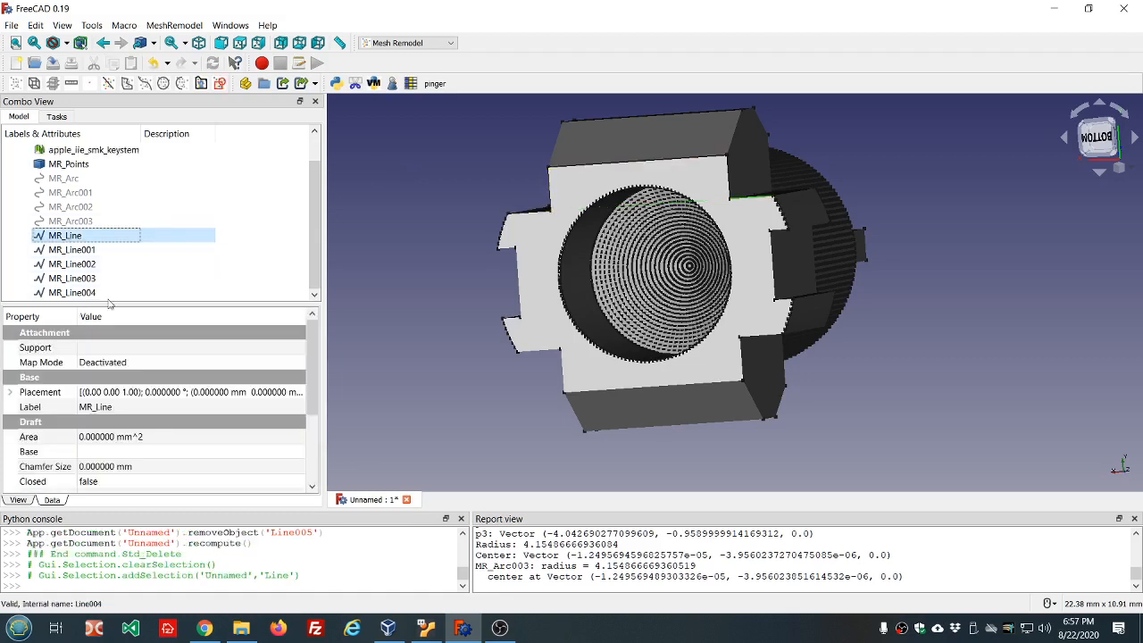
# Try to create a wire from the four end-face corner points of the notch between the two +X tabs
pyautogui.moveTo(467, 264); pyautogui.dragTo(513, 254, button='middle')
pyautogui.click(635, 242)
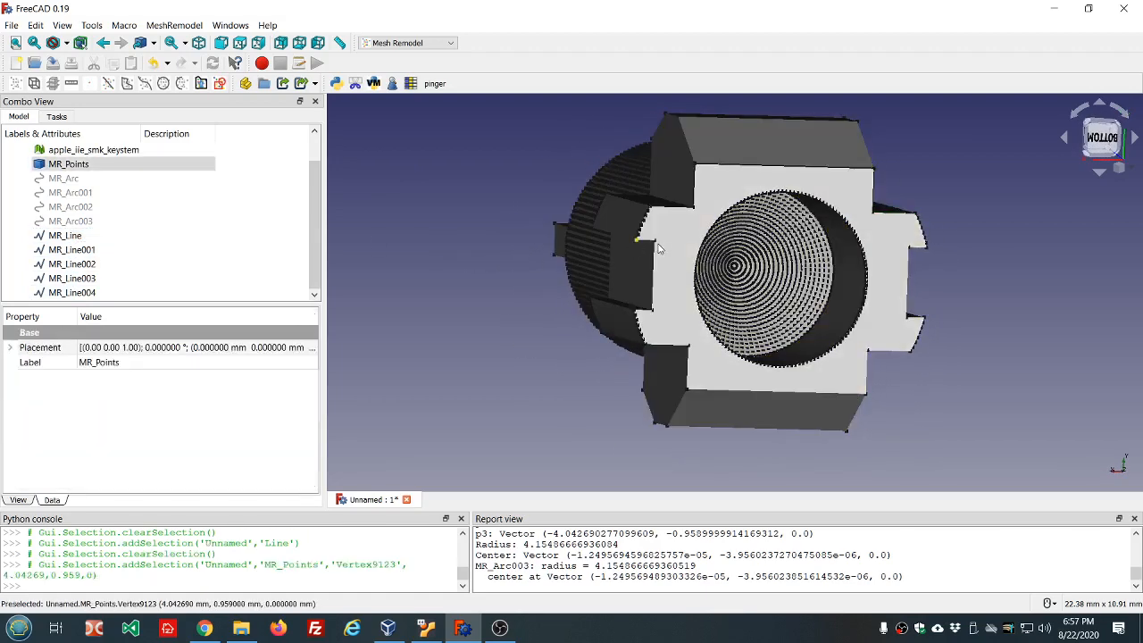
pyautogui.keyDown('ctrl'); pyautogui.click(655, 246); pyautogui.keyUp('ctrl')
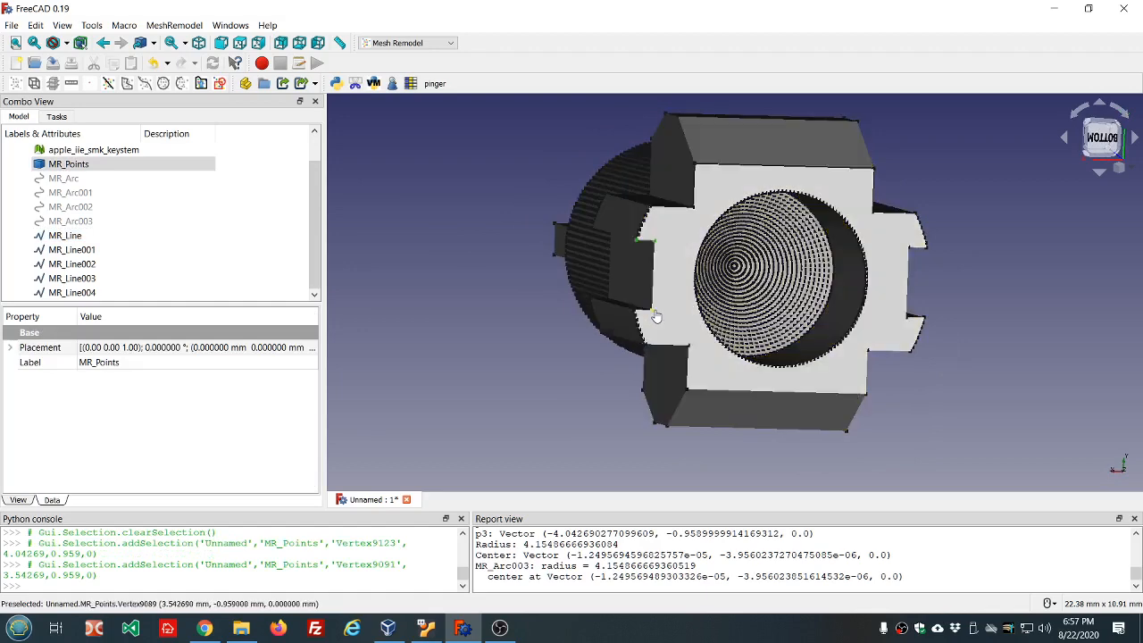
pyautogui.keyDown('ctrl'); pyautogui.click(653, 313); pyautogui.keyUp('ctrl')
pyautogui.keyDown('ctrl'); pyautogui.click(635, 313); pyautogui.keyUp('ctrl')
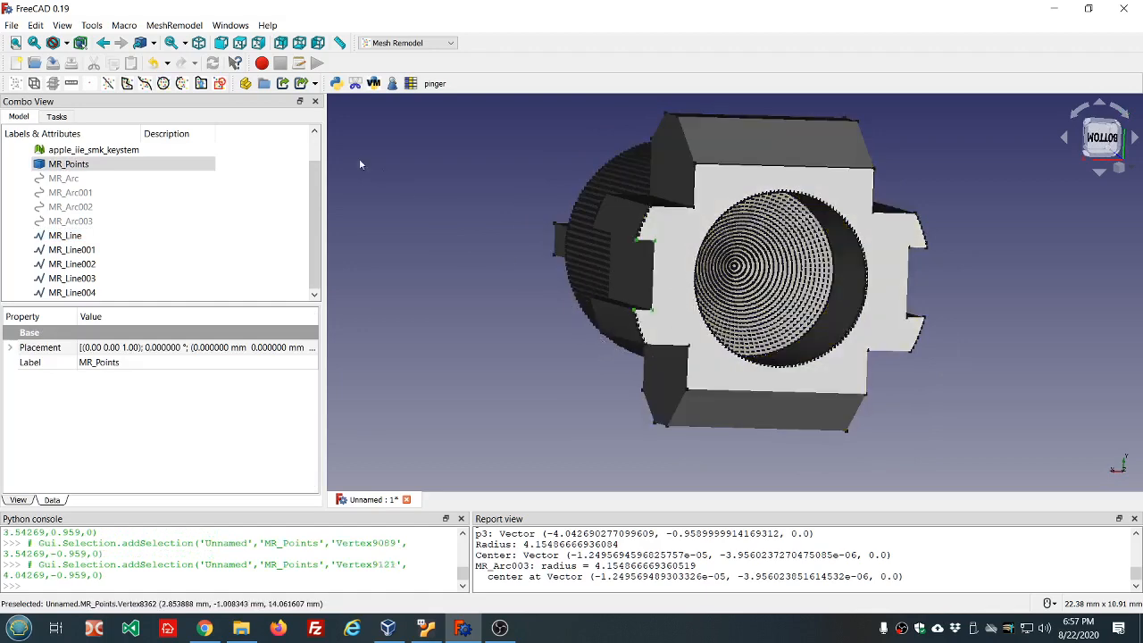
pyautogui.click(202, 84)
pyautogui.scroll(-2, 425, 187)
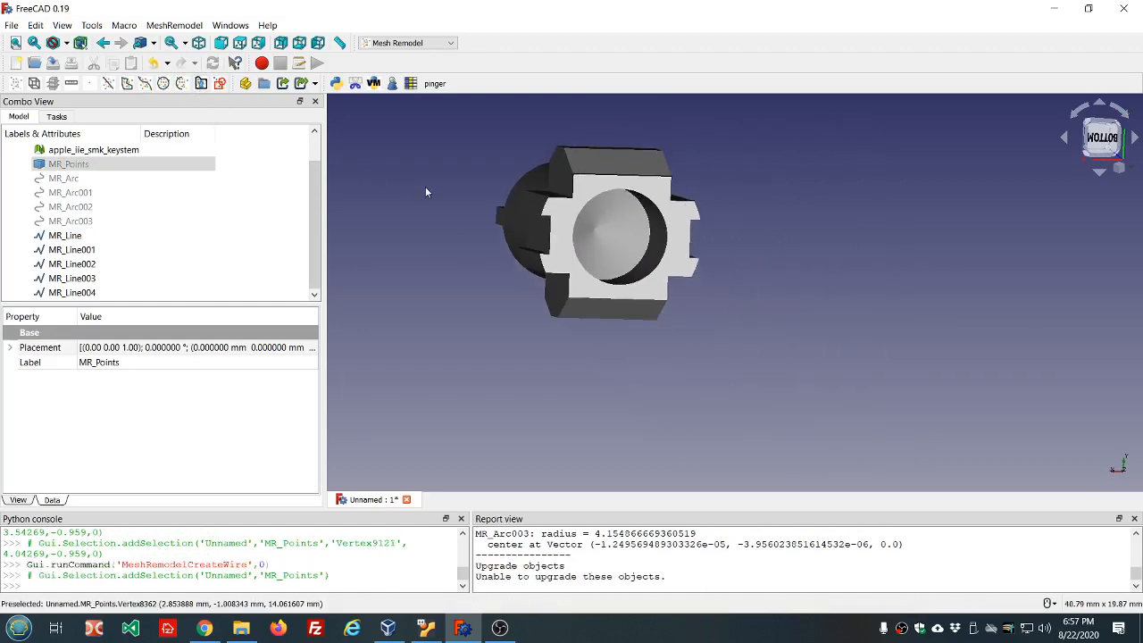
pyautogui.scroll(2, 536, 243)
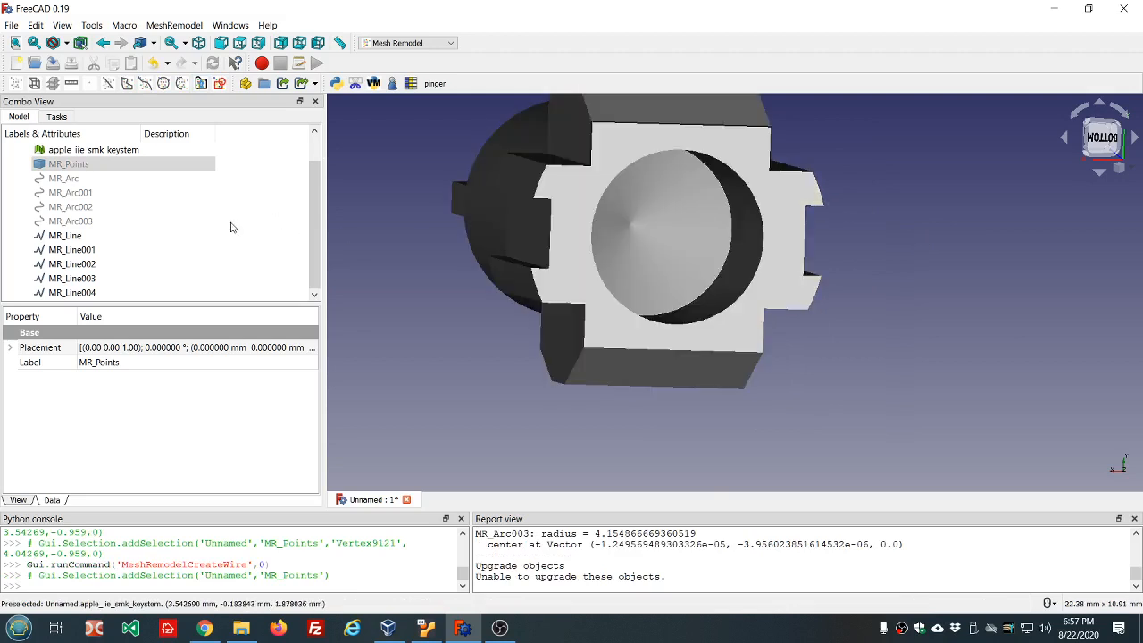
# Check the existing lines MR_Line and MR_Line002 through MR_Line004 by highlighting each, and show MR_Points again
pyautogui.click(89, 237)
pyautogui.click(92, 265)
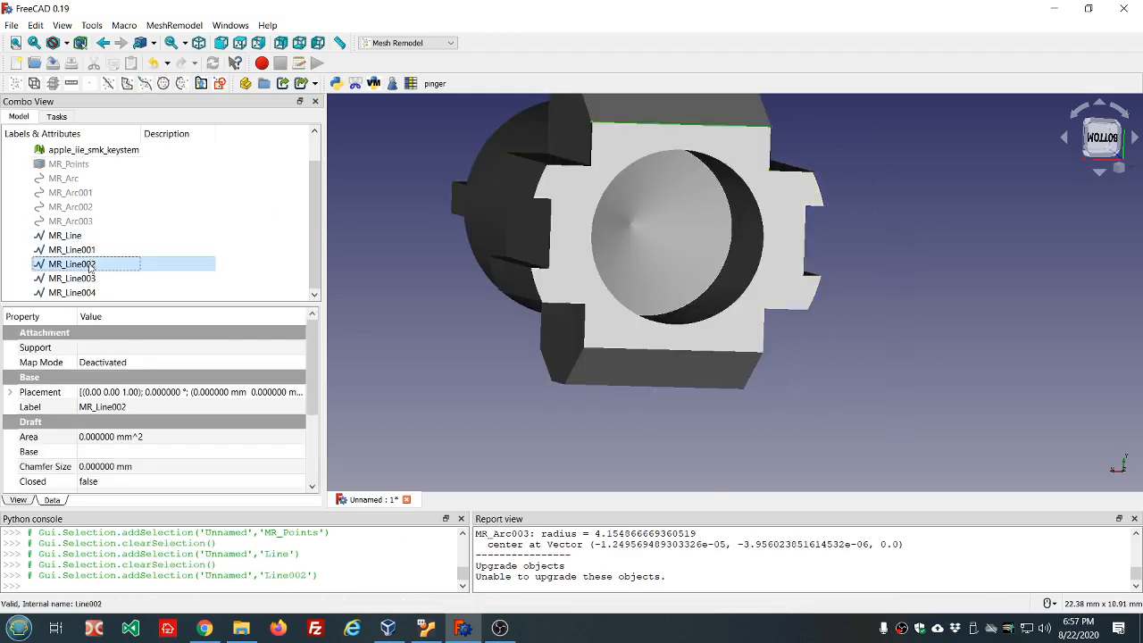
pyautogui.click(85, 280)
pyautogui.click(85, 292)
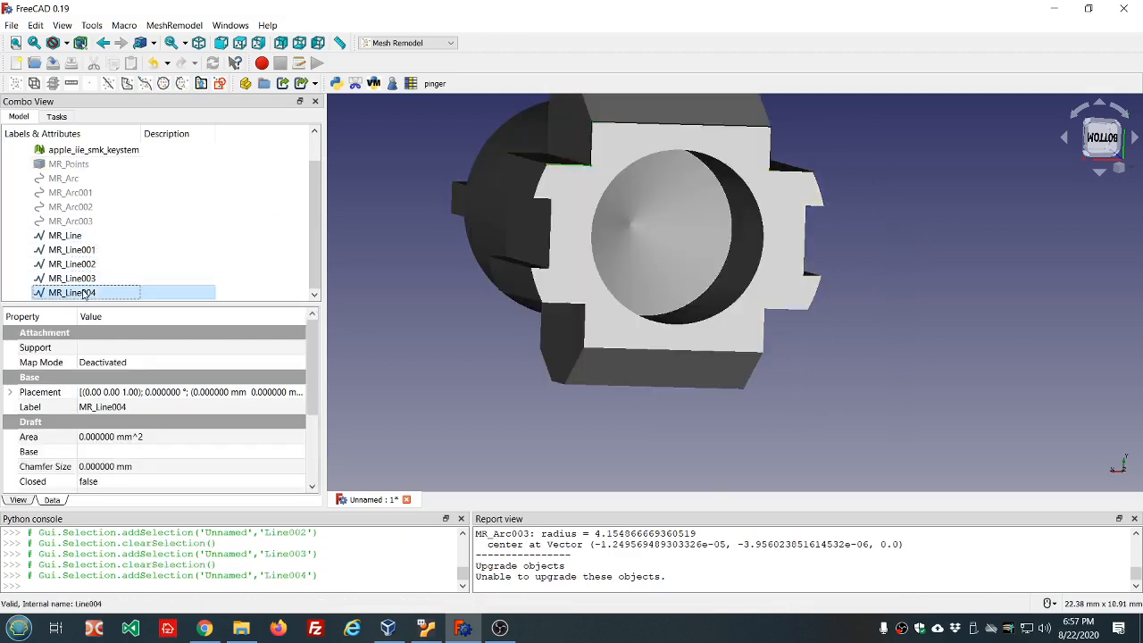
pyautogui.click(95, 166)
pyautogui.press('space')
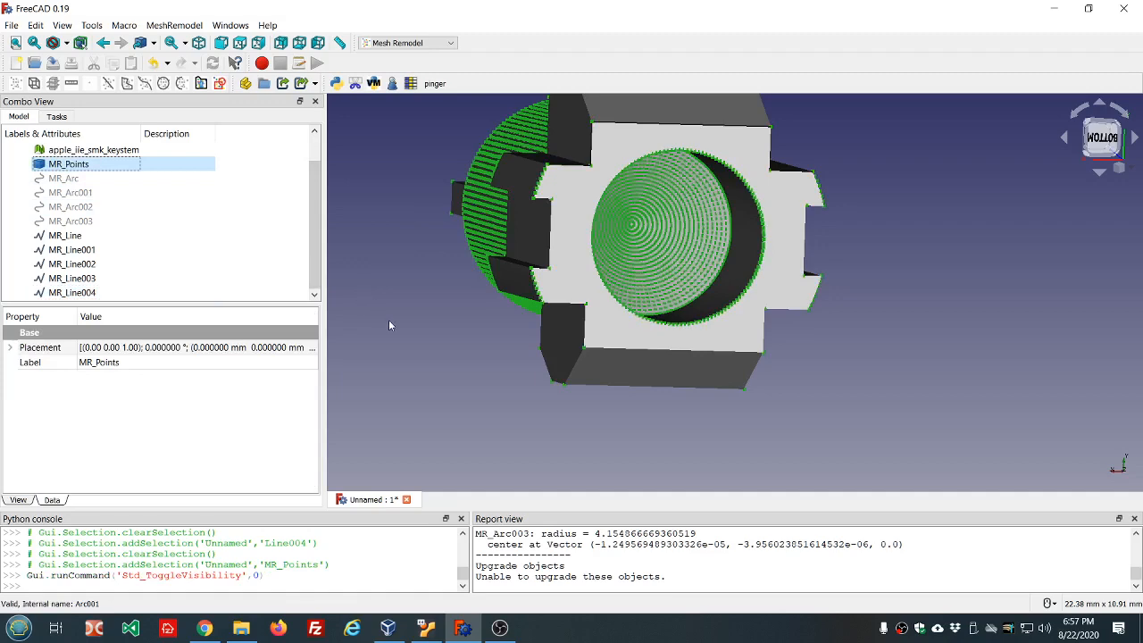
# Create an open Mesh Remodel polygon through the four end-face corner points of the notch between the two +X tabs
pyautogui.click(535, 201)
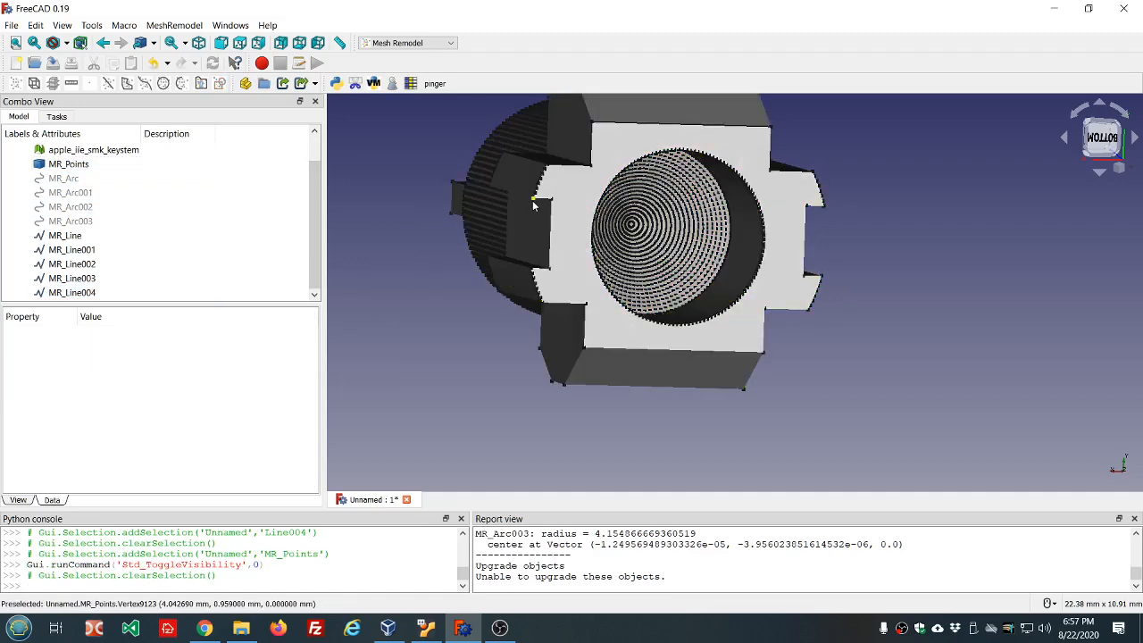
pyautogui.keyDown('ctrl'); pyautogui.click(547, 202); pyautogui.keyUp('ctrl')
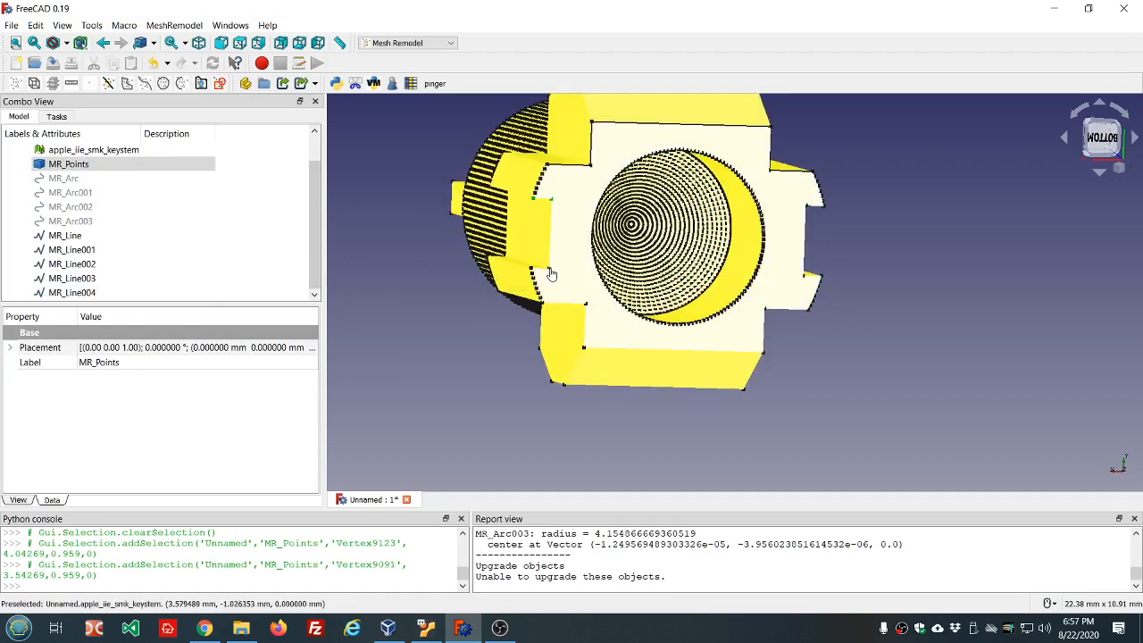
pyautogui.keyDown('ctrl'); pyautogui.click(550, 270); pyautogui.keyUp('ctrl')
pyautogui.keyDown('ctrl'); pyautogui.click(531, 267); pyautogui.keyUp('ctrl')
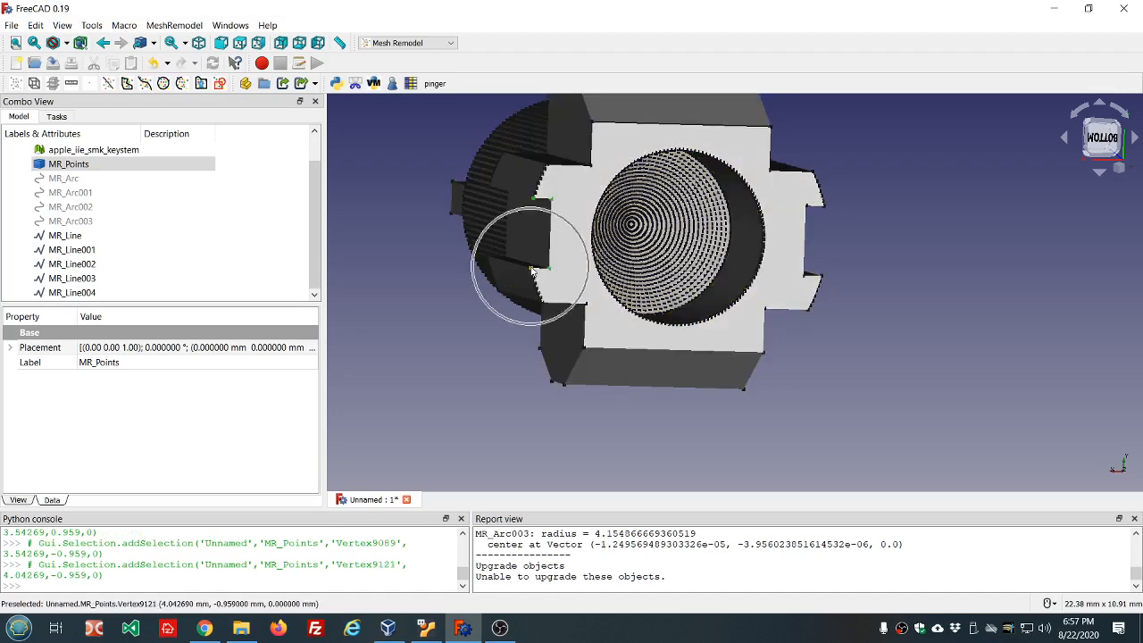
pyautogui.click(127, 84)
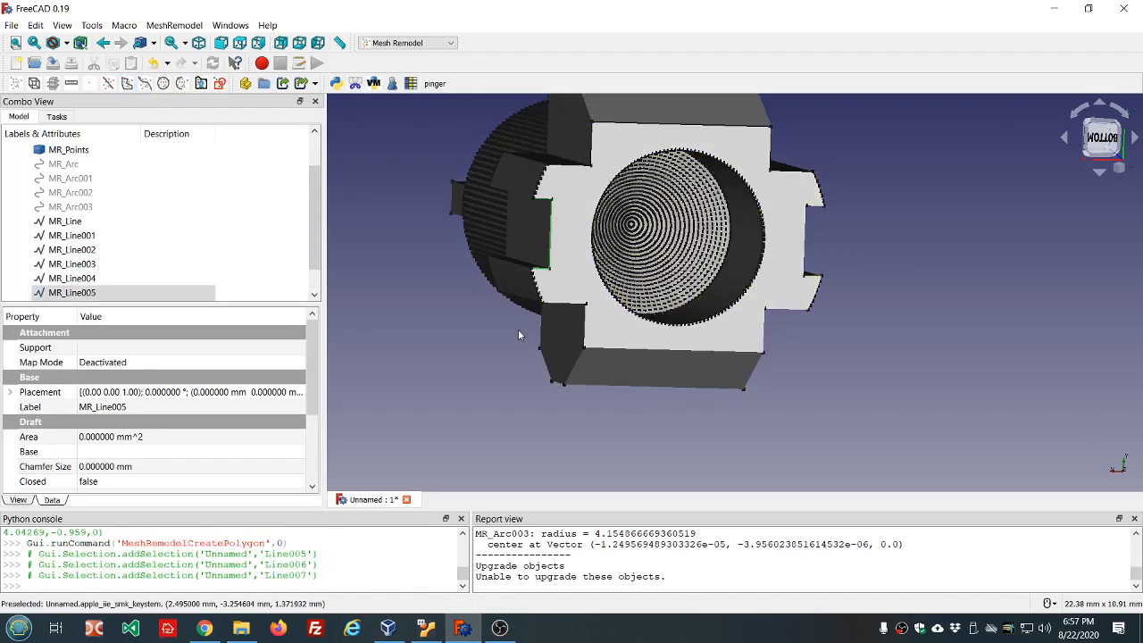
pyautogui.click(515, 326)
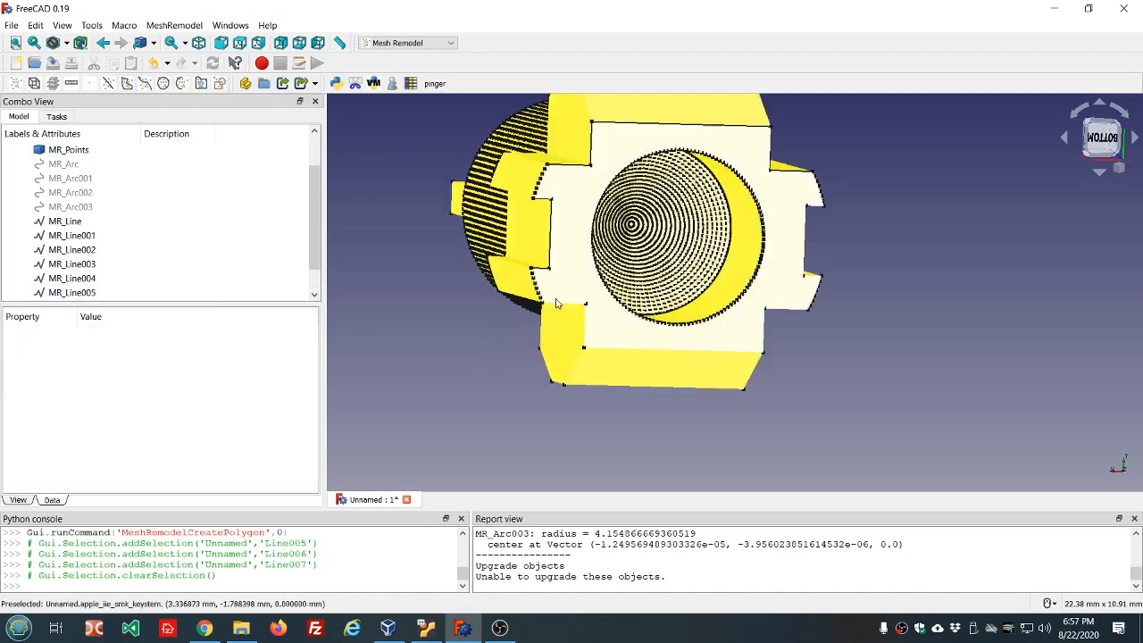
# Create an open polygon through the six end-face corner points from the +X, -Y tab around the -Y block to the -X, -Y tab
pyautogui.click(542, 306)
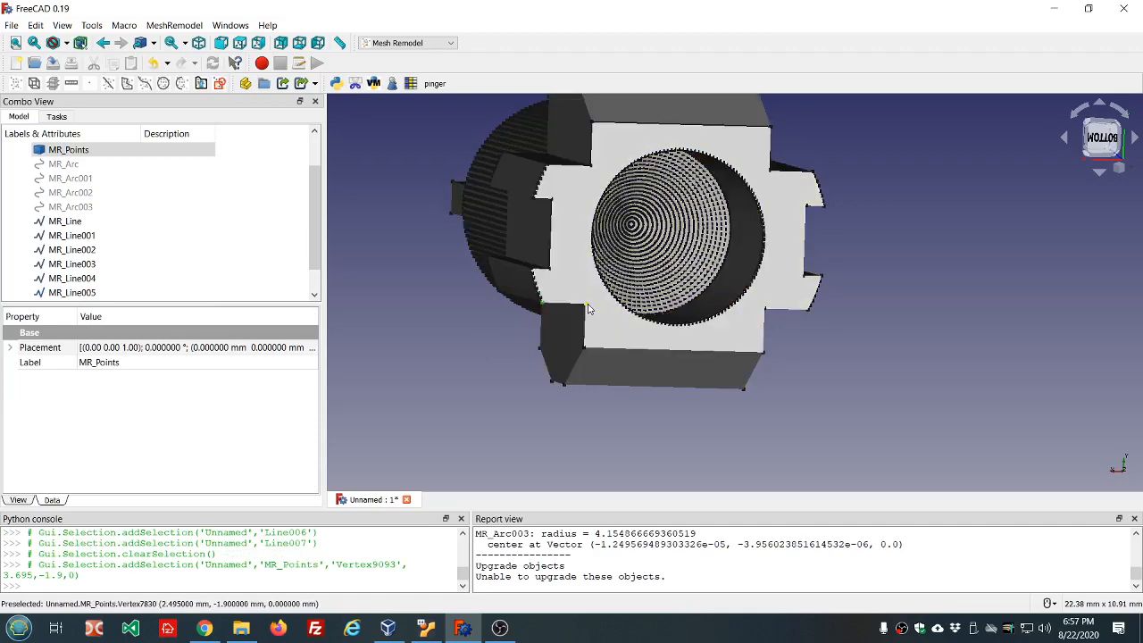
pyautogui.keyDown('ctrl'); pyautogui.click(585, 307); pyautogui.keyUp('ctrl')
pyautogui.keyDown('ctrl'); pyautogui.click(583, 348); pyautogui.keyUp('ctrl')
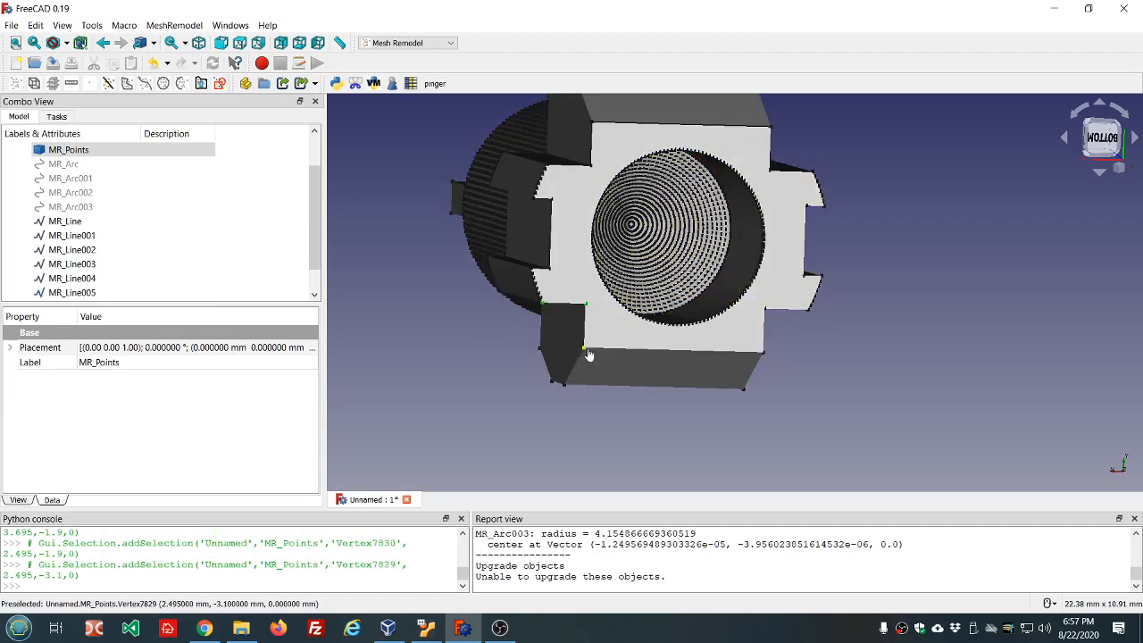
pyautogui.keyDown('ctrl'); pyautogui.click(764, 353); pyautogui.keyUp('ctrl')
pyautogui.keyDown('ctrl'); pyautogui.click(764, 311); pyautogui.keyUp('ctrl')
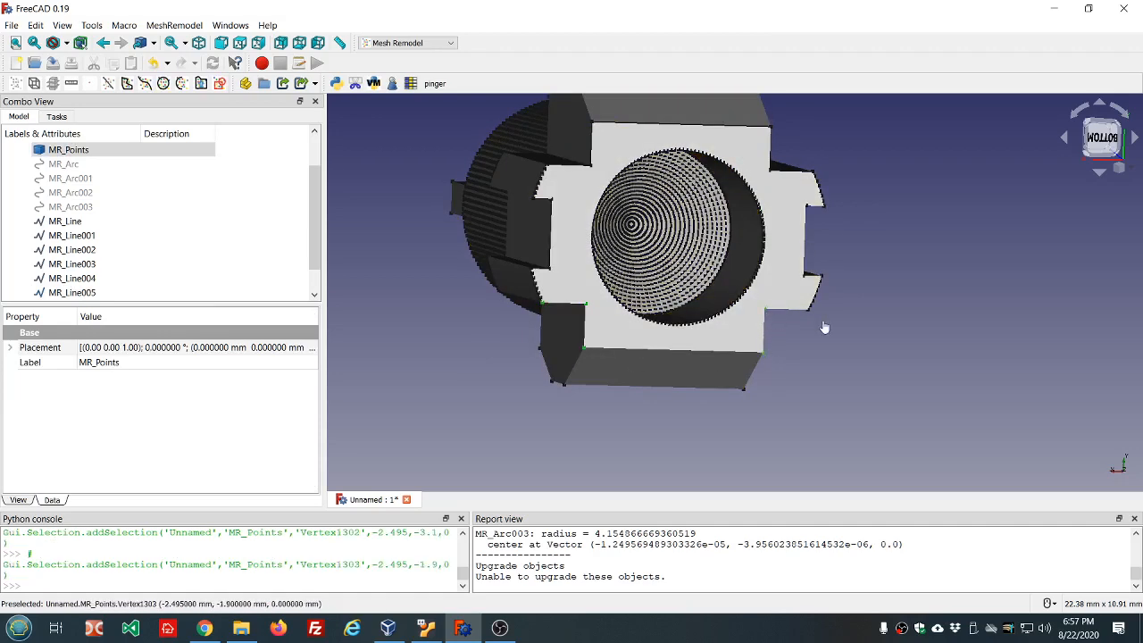
pyautogui.keyDown('ctrl'); pyautogui.click(809, 313); pyautogui.keyUp('ctrl')
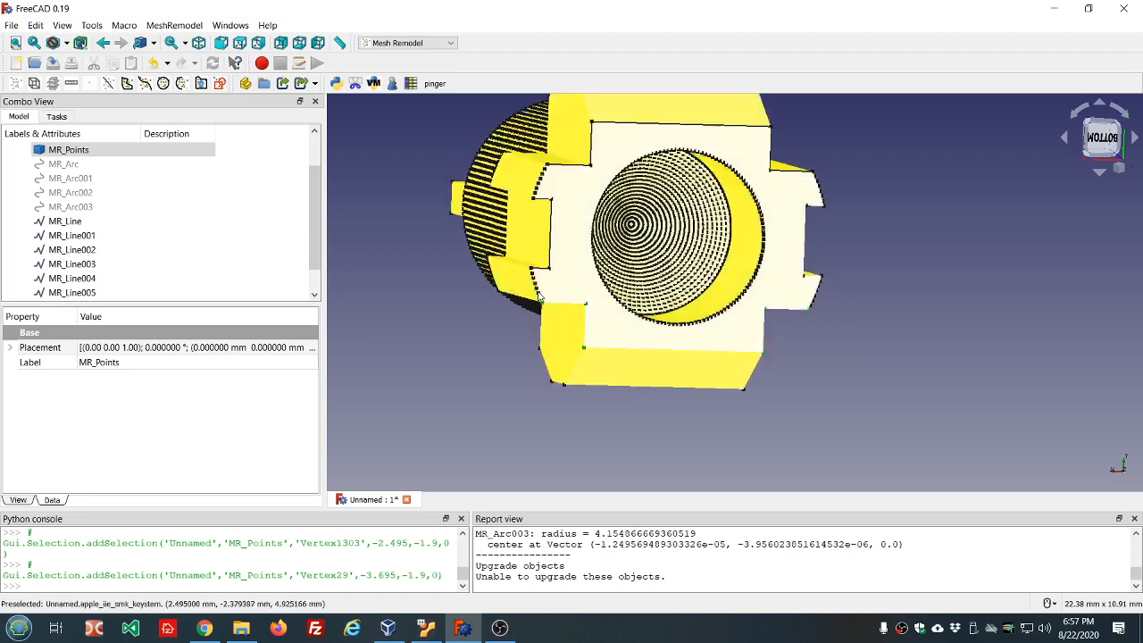
pyautogui.click(127, 83)
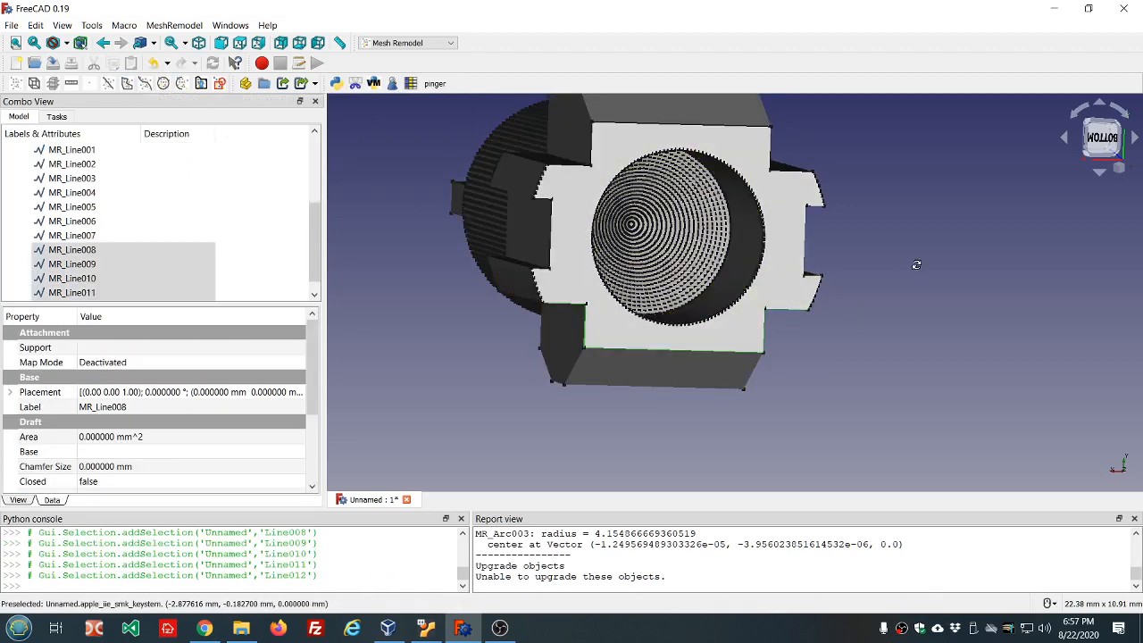
# Hide the apple_iie_smk_keystem mesh, and toggle MR_Points off and back on to check the traced lines
pyautogui.moveTo(916, 266); pyautogui.dragTo(855, 269, button='middle')
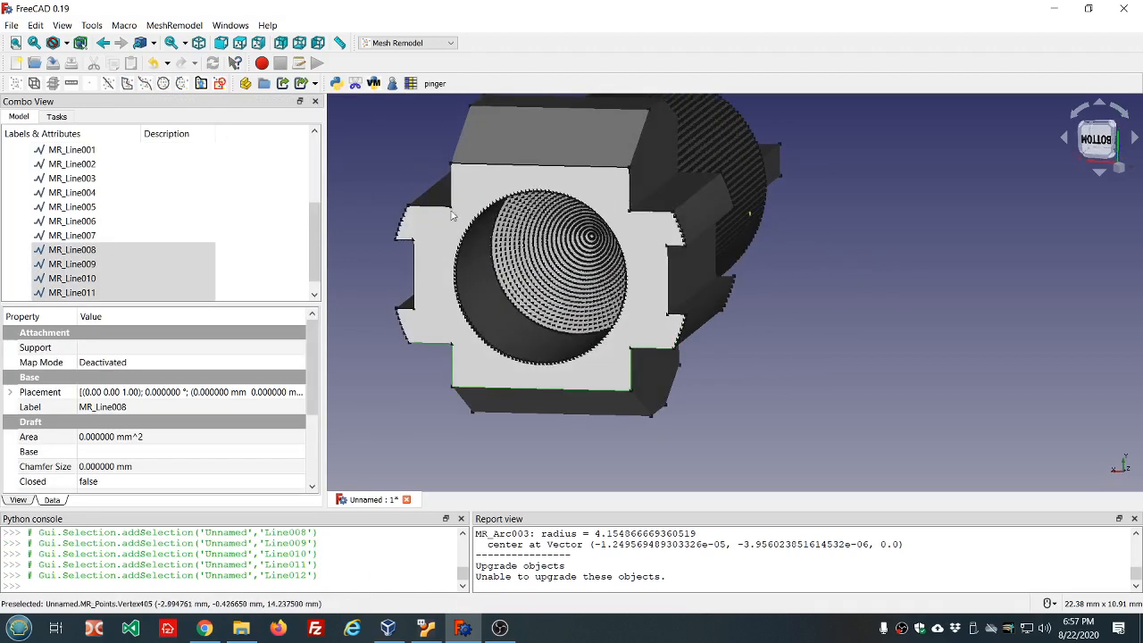
pyautogui.scroll(4, 184, 191)
pyautogui.click(80, 180)
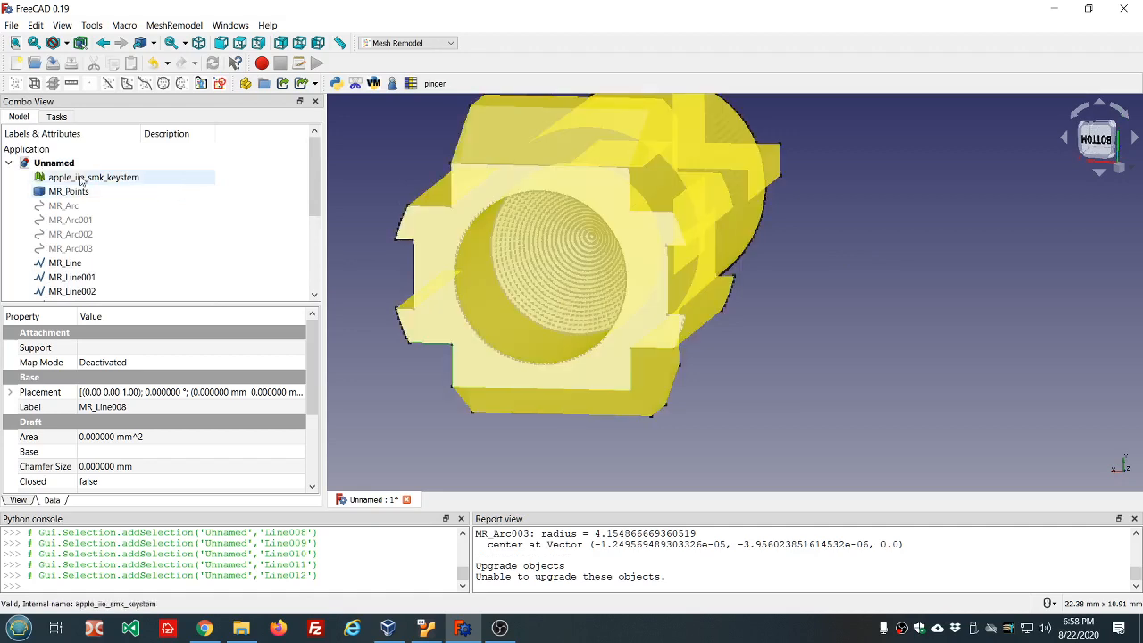
pyautogui.press('space')
pyautogui.click(80, 193)
pyautogui.press('space')
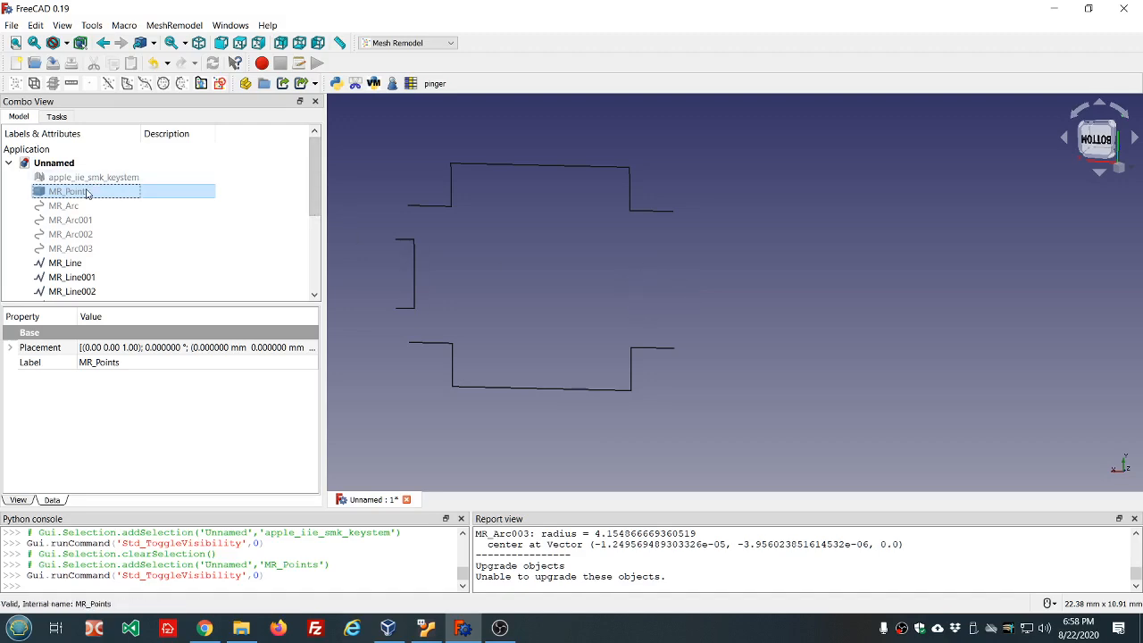
pyautogui.press('space')
# Try to create a wire from the four end-face corner points of the notch between the two -X tabs, and show MR_Points again
pyautogui.moveTo(764, 401); pyautogui.dragTo(815, 386, button='middle')
pyautogui.click(823, 234)
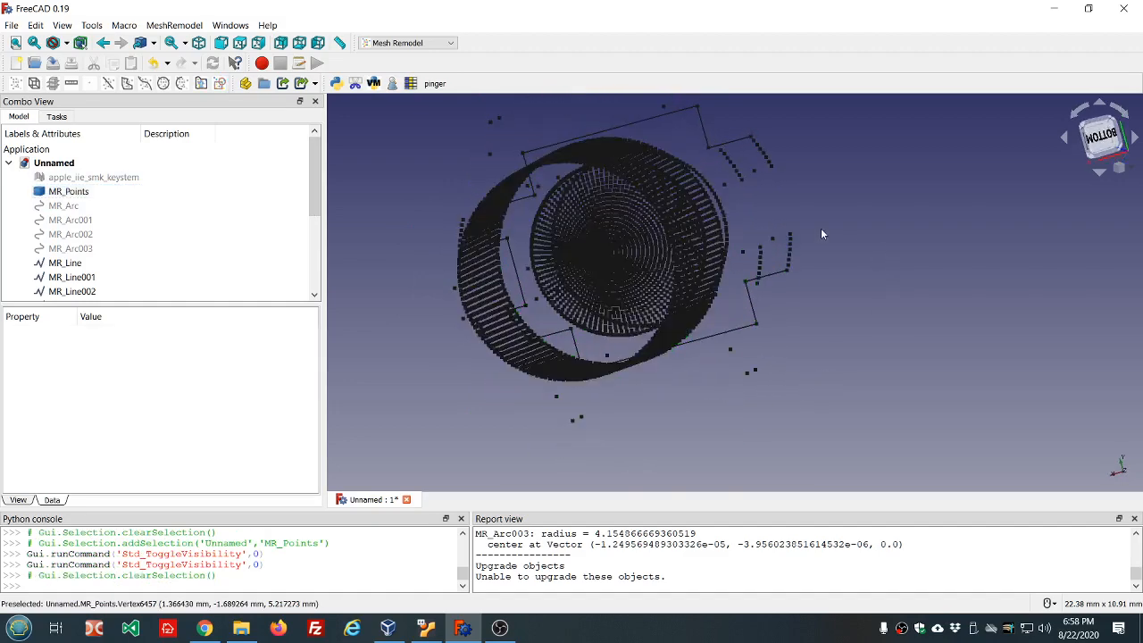
pyautogui.click(794, 230)
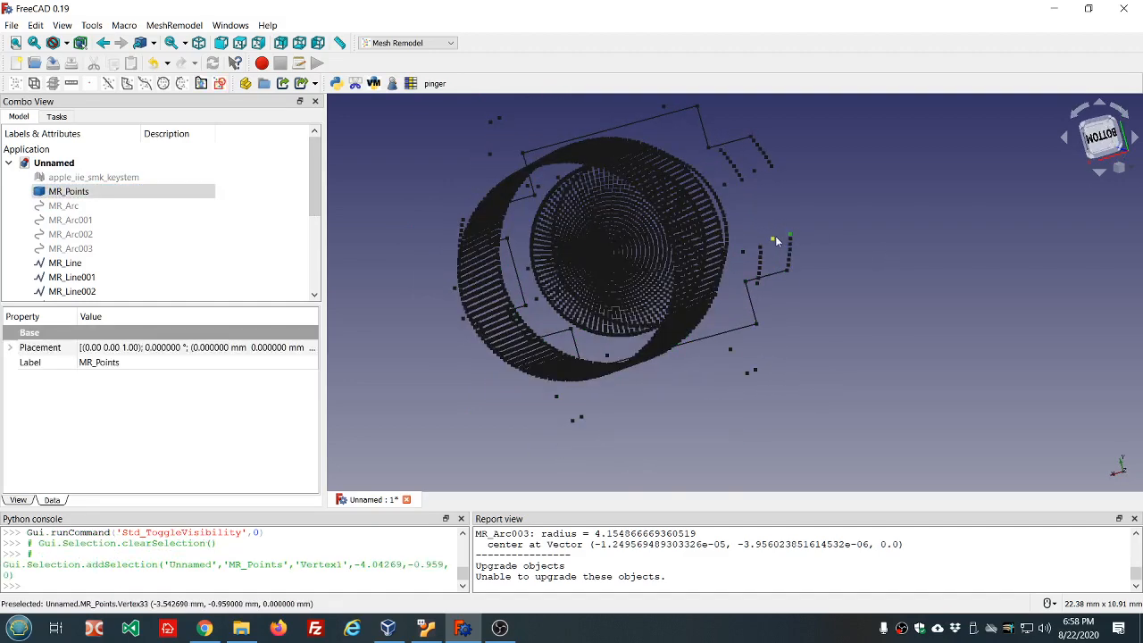
pyautogui.keyDown('ctrl'); pyautogui.click(754, 171); pyautogui.keyUp('ctrl')
pyautogui.keyDown('ctrl'); pyautogui.click(771, 167); pyautogui.keyUp('ctrl')
pyautogui.moveTo(889, 214); pyautogui.dragTo(863, 249, button='middle')
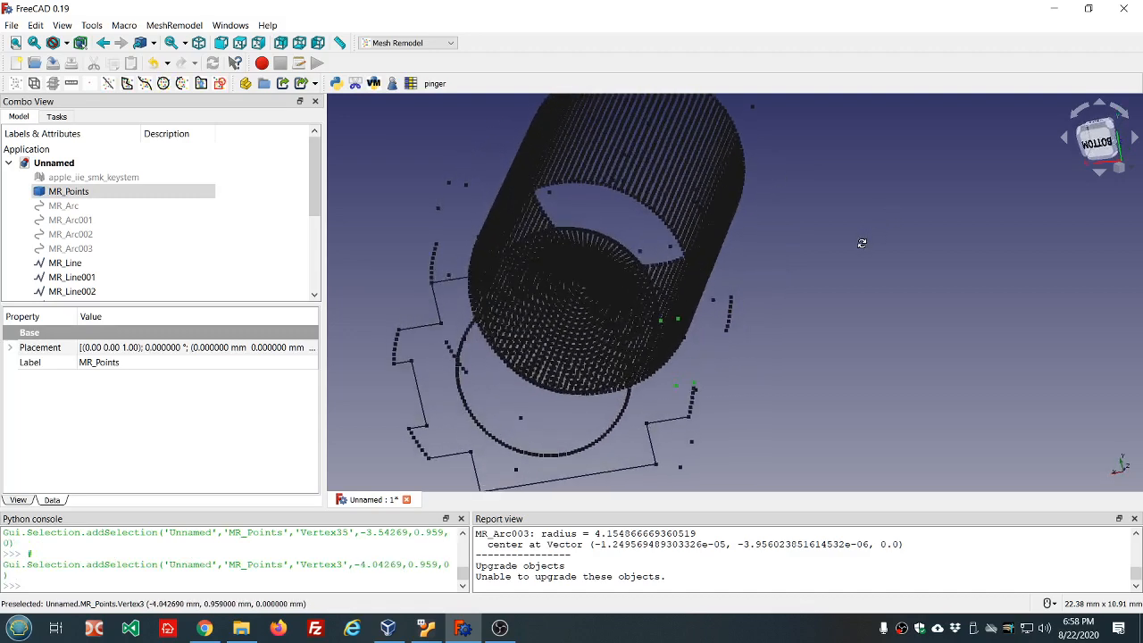
pyautogui.click(199, 85)
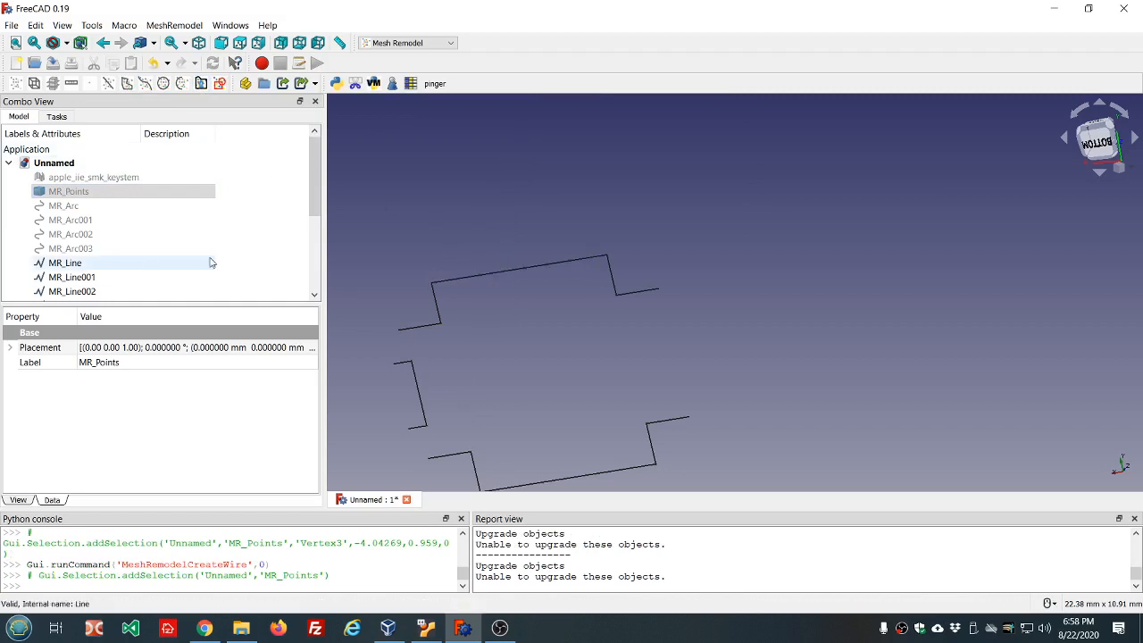
pyautogui.scroll(-3, 209, 260)
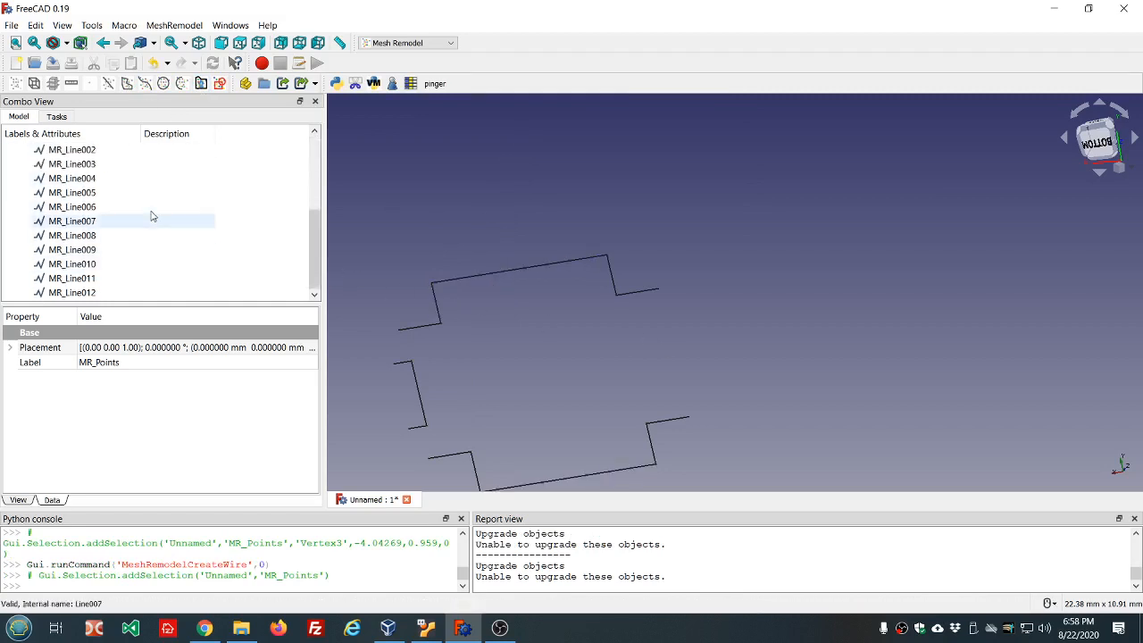
pyautogui.scroll(3, 153, 214)
pyautogui.press('space')
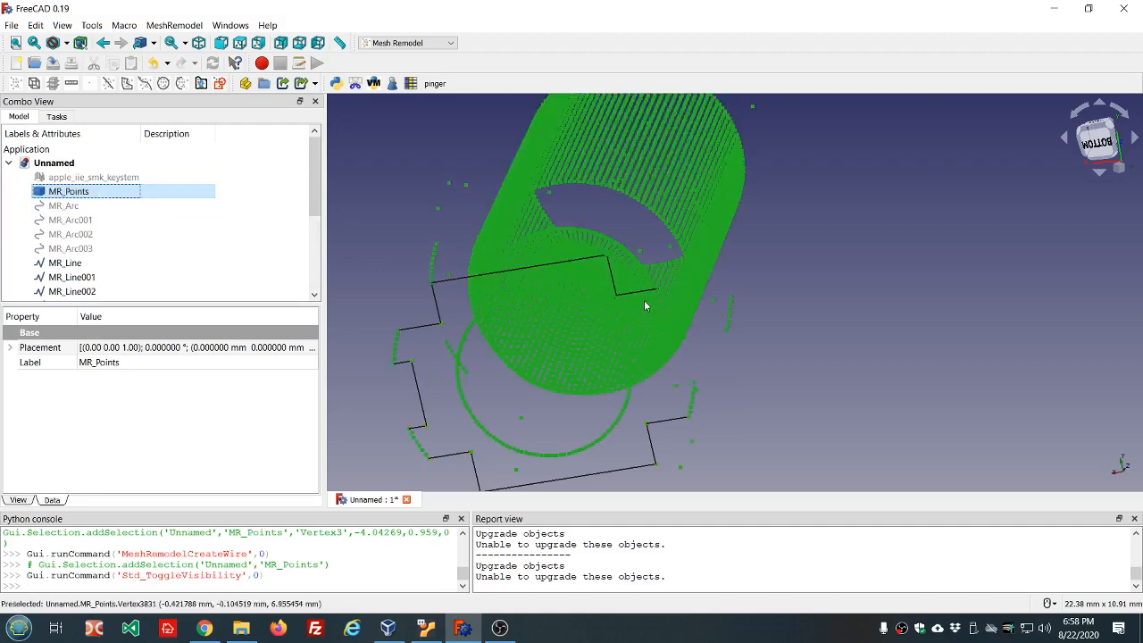
# Create an open Mesh Remodel polygon through the four end-face corner points of the notch between the two -X tabs
pyautogui.click(856, 452)
pyautogui.moveTo(855, 452); pyautogui.dragTo(862, 403, button='middle')
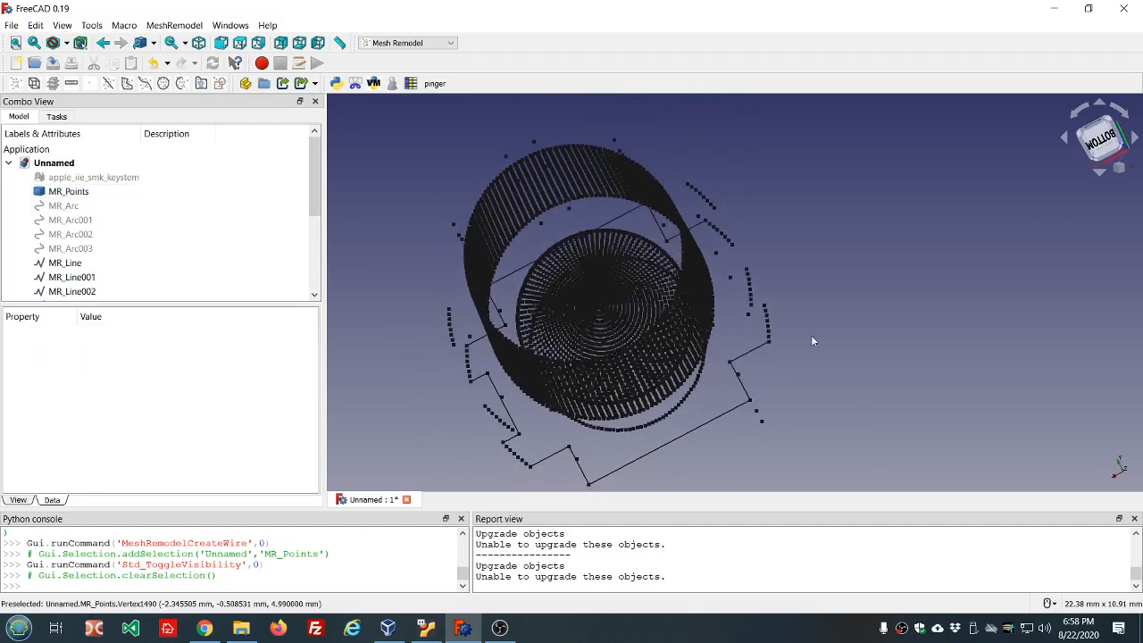
pyautogui.click(764, 307)
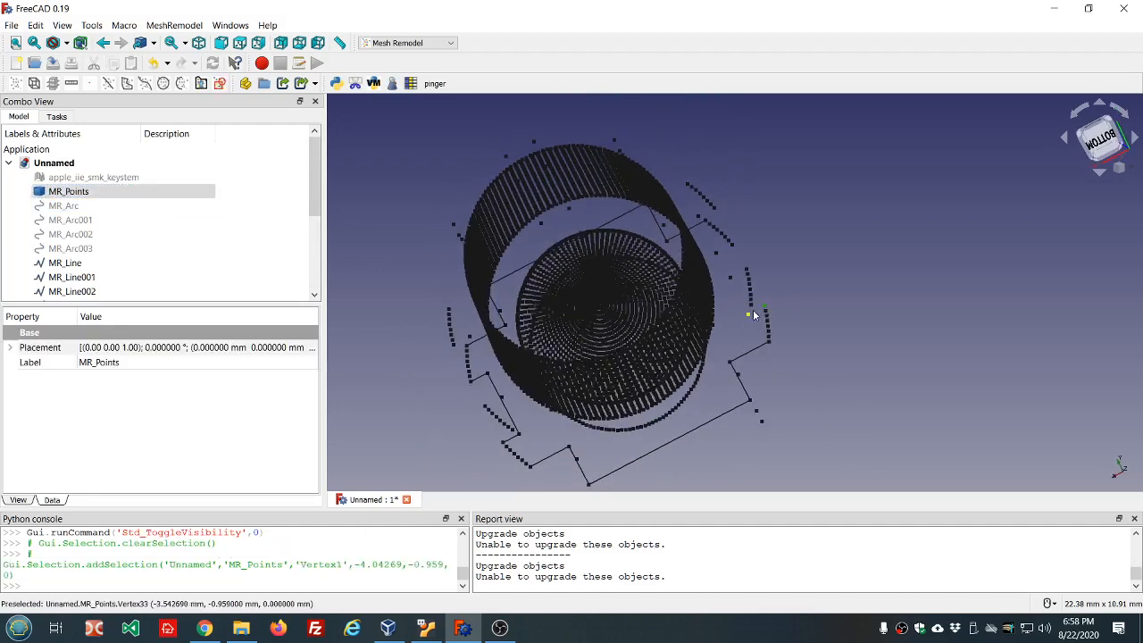
pyautogui.keyDown('ctrl'); pyautogui.click(748, 314); pyautogui.keyUp('ctrl')
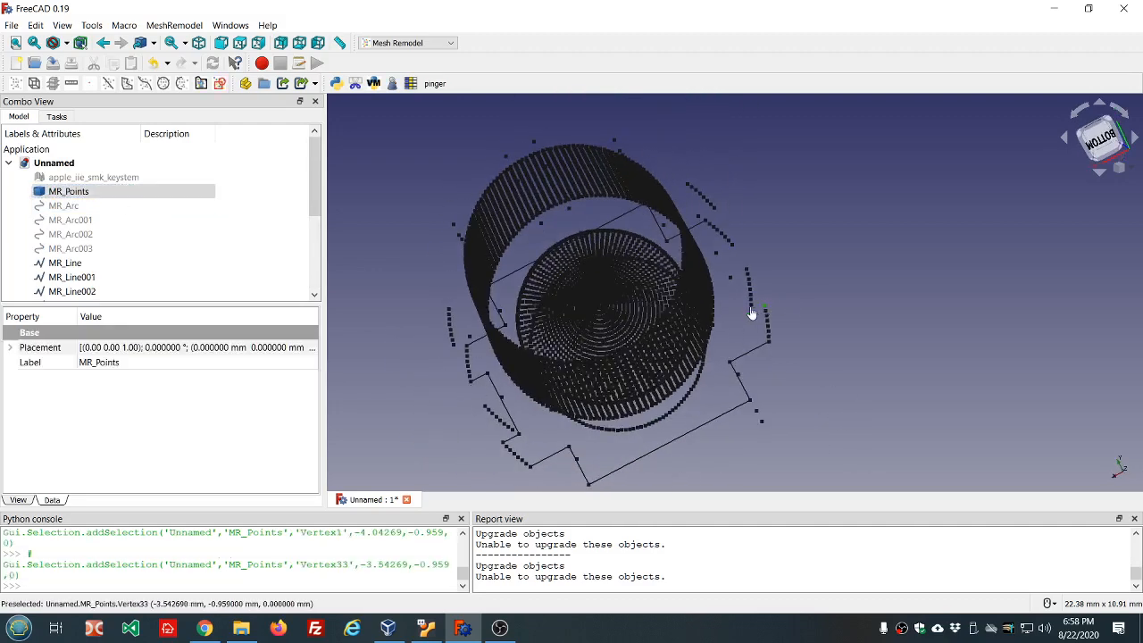
pyautogui.keyDown('ctrl'); pyautogui.click(716, 252); pyautogui.keyUp('ctrl')
pyautogui.keyDown('ctrl'); pyautogui.click(731, 244); pyautogui.keyUp('ctrl')
pyautogui.moveTo(824, 265); pyautogui.dragTo(684, 283, button='middle')
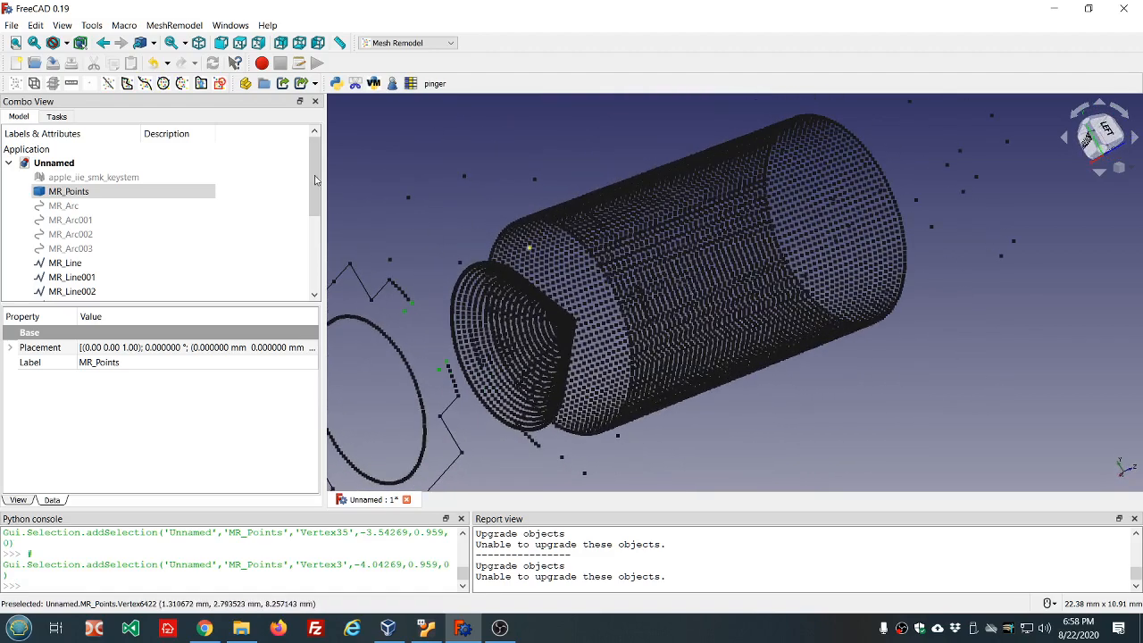
pyautogui.click(127, 84)
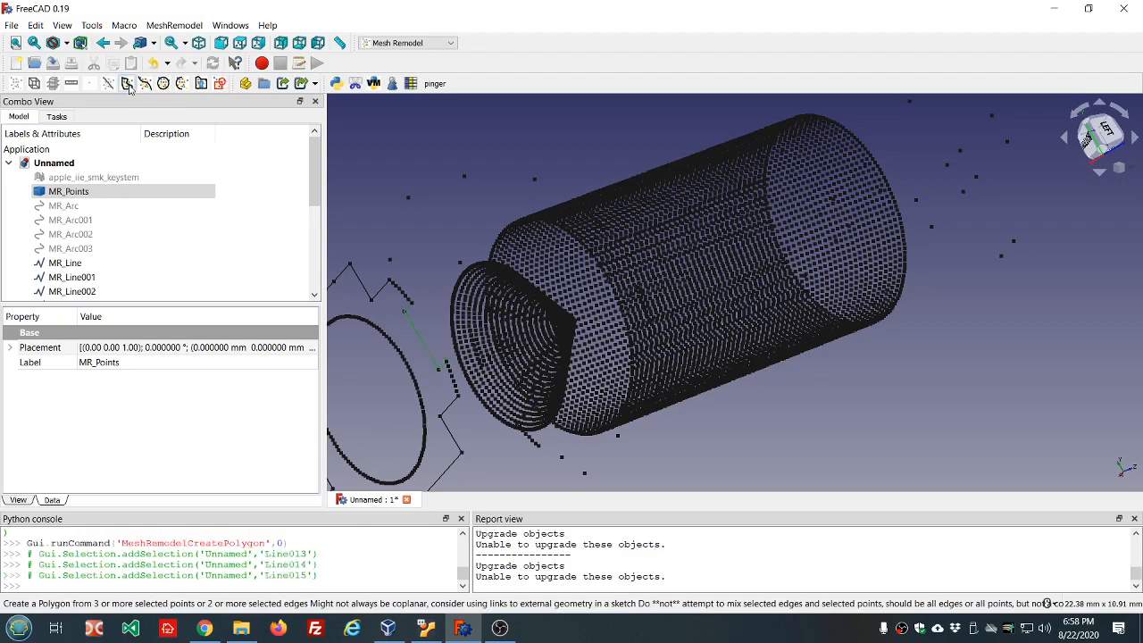
pyautogui.moveTo(381, 202); pyautogui.dragTo(498, 219, button='middle')
pyautogui.scroll(4, 143, 186)
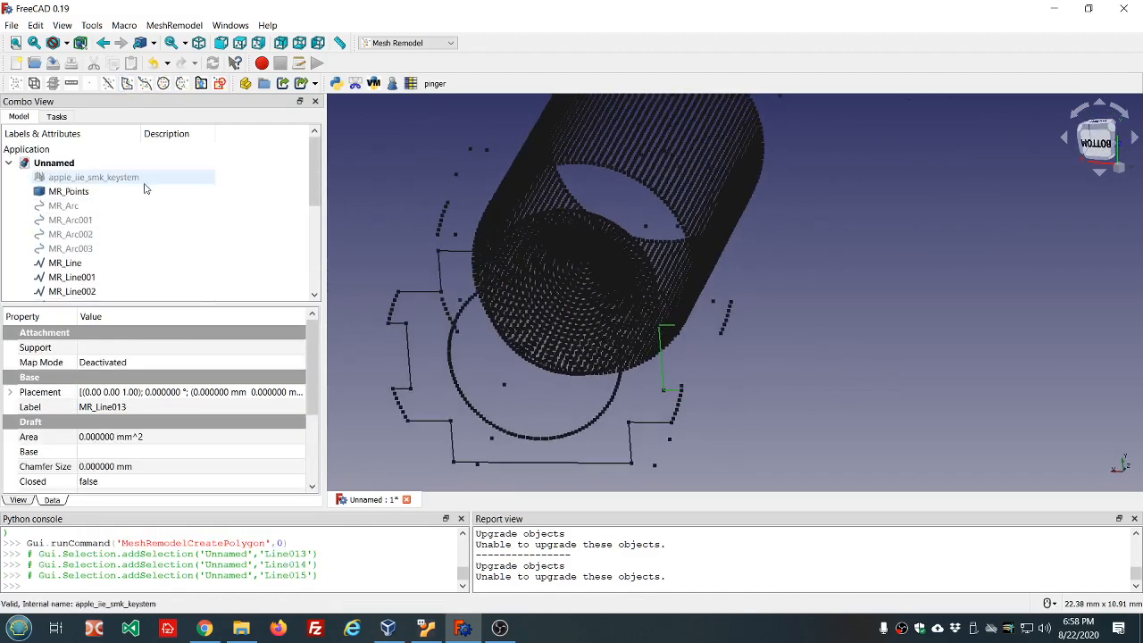
# Show MR_Arc, MR_Arc001, MR_Arc002 and MR_Arc003, and hide MR_Points so only the traced outline is displayed
pyautogui.click(86, 206)
pyautogui.press('space')
pyautogui.click(86, 220)
pyautogui.press('space')
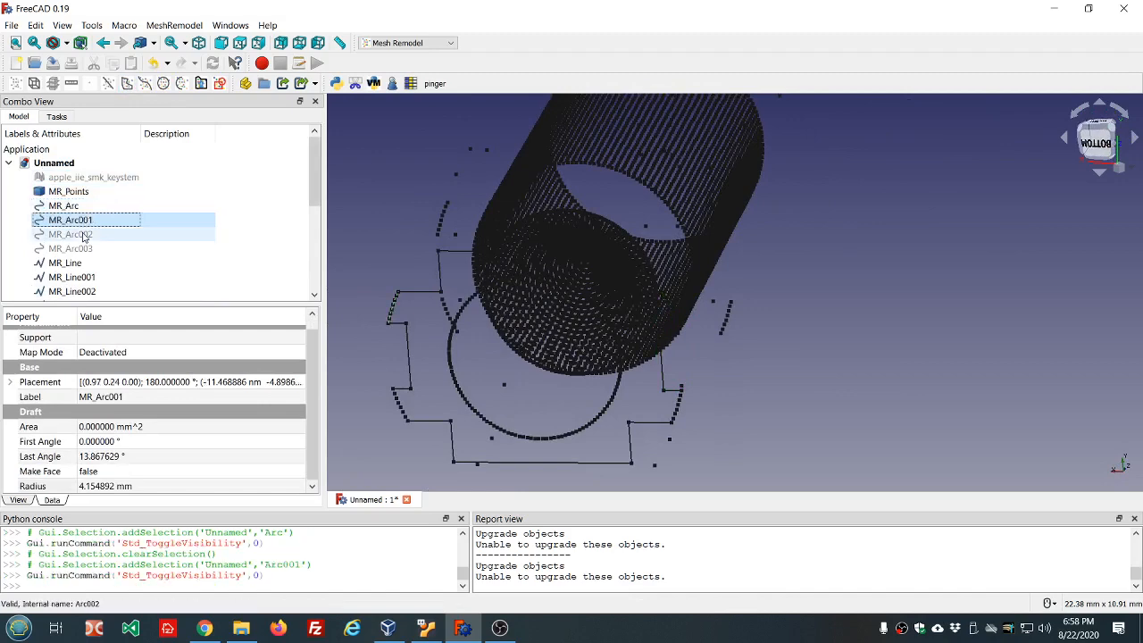
pyautogui.click(86, 235)
pyautogui.press('space')
pyautogui.click(86, 250)
pyautogui.press('space')
pyautogui.click(80, 192)
pyautogui.press('space')
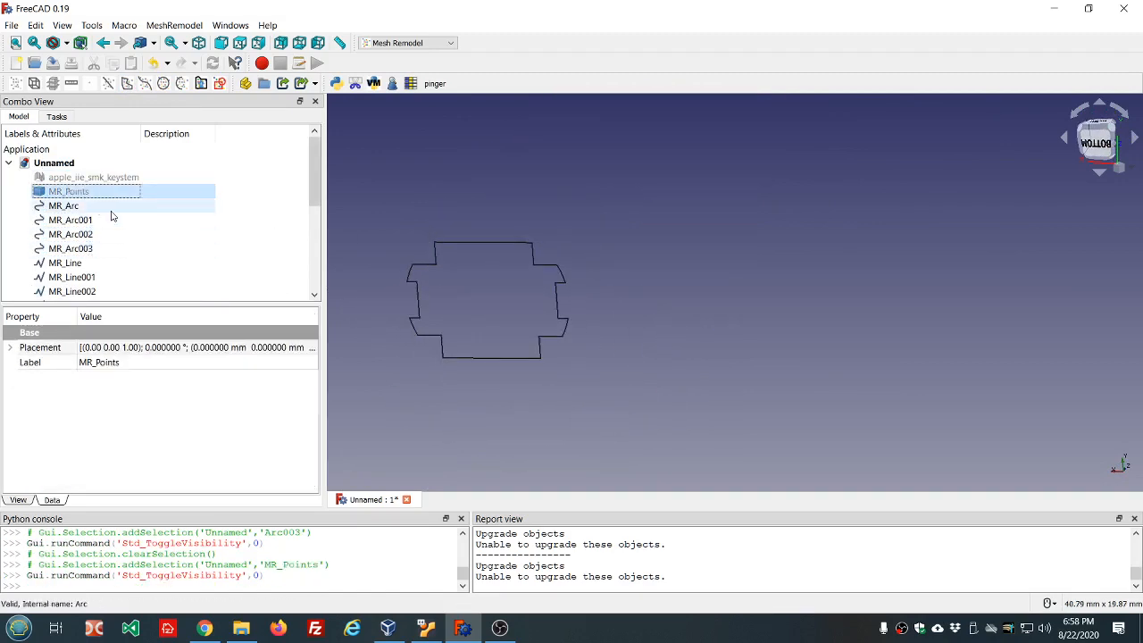
# Join the four arcs and all the MR_Line segments into one wire, and delete the source arcs and lines
pyautogui.click(64, 210)
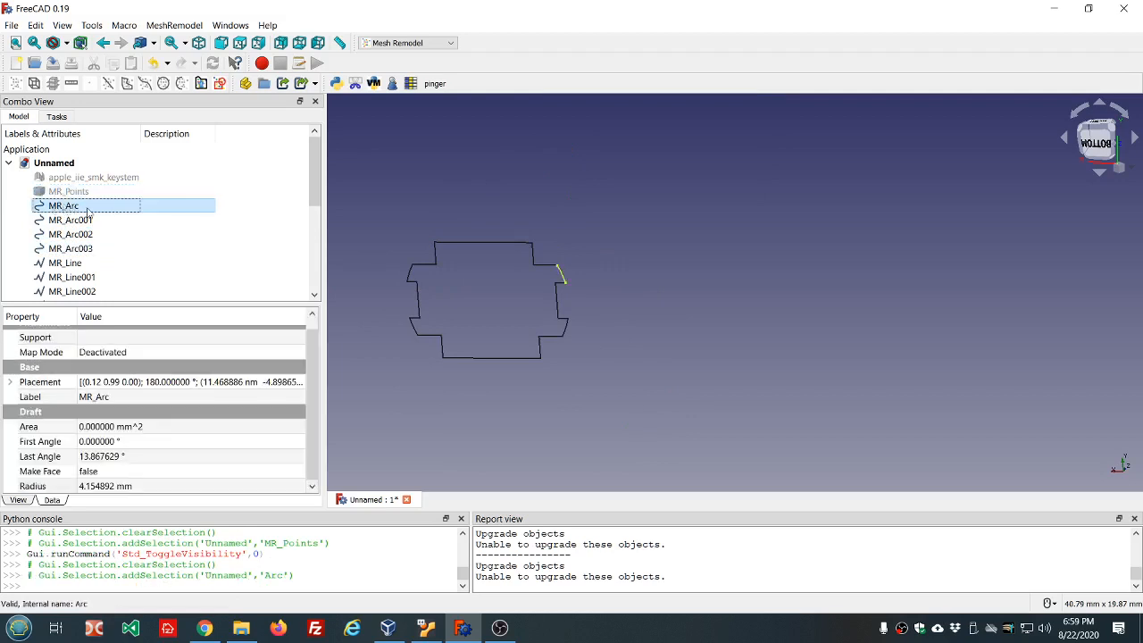
pyautogui.scroll(-4, 89, 211)
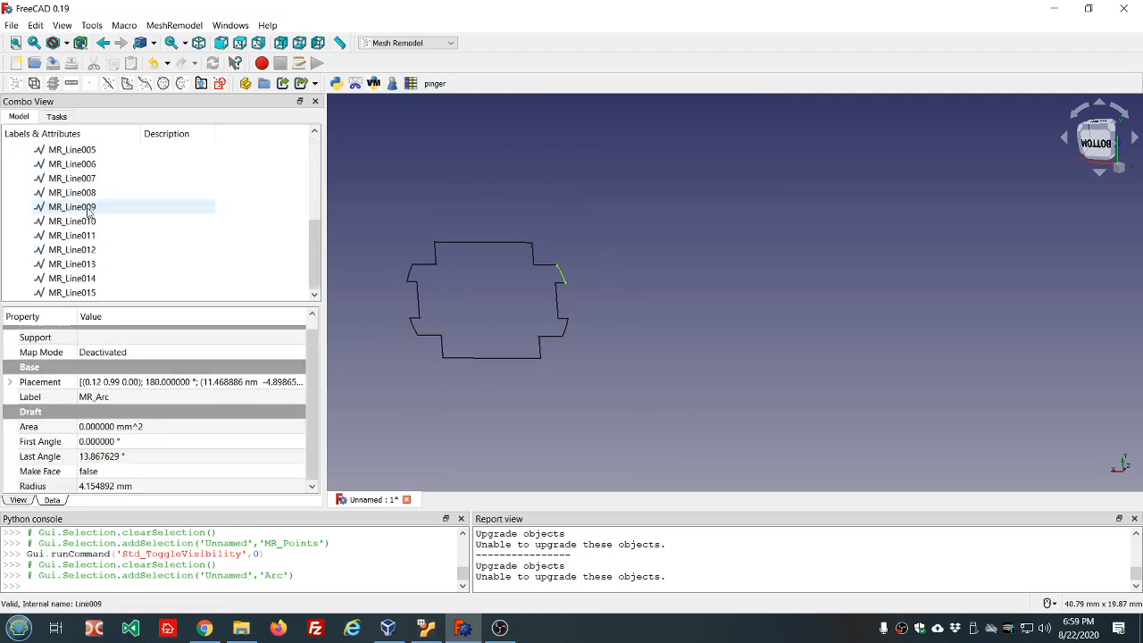
pyautogui.keyDown('shift'); pyautogui.click(74, 295); pyautogui.keyUp('shift')
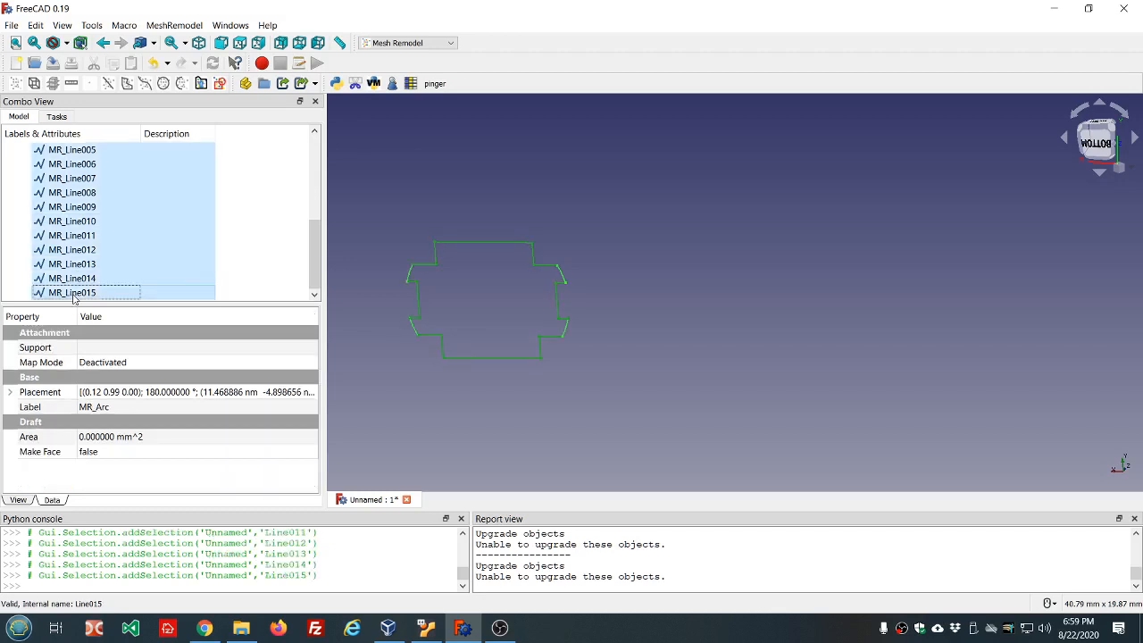
pyautogui.scroll(2, 178, 268)
pyautogui.scroll(3, 178, 268)
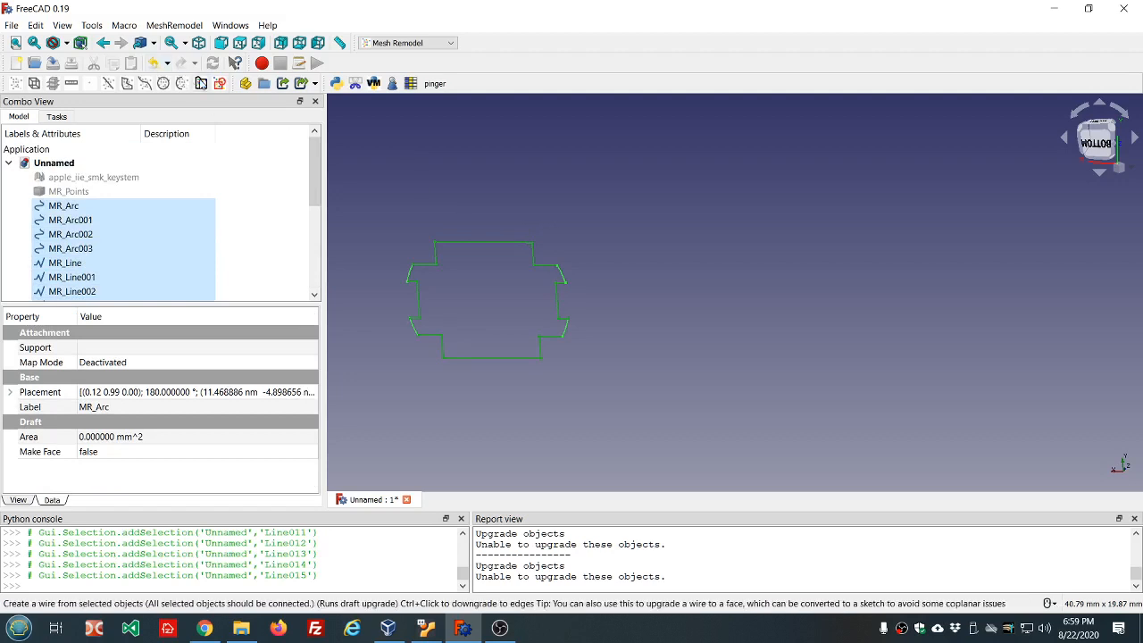
pyautogui.click(201, 83)
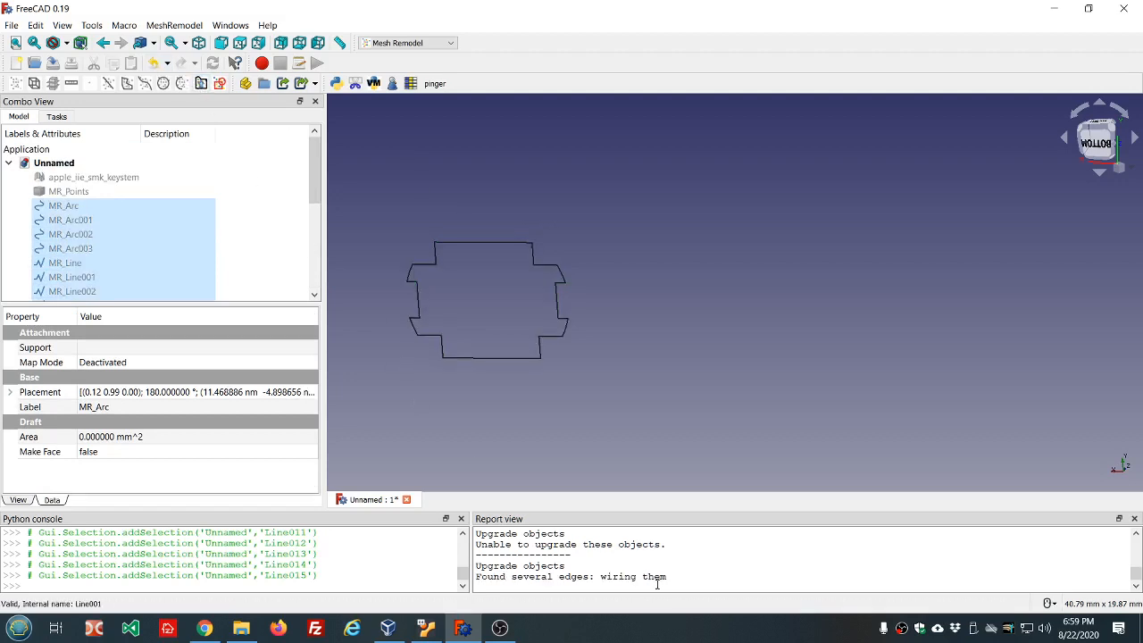
pyautogui.moveTo(673, 578); pyautogui.dragTo(597, 578)
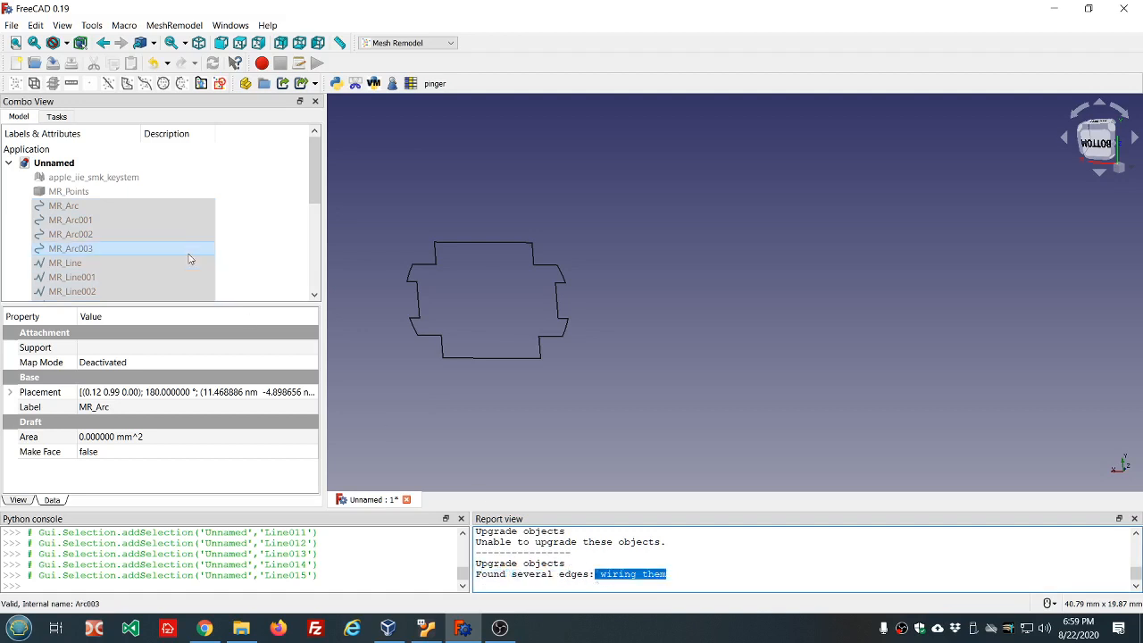
pyautogui.scroll(-5, 238, 214)
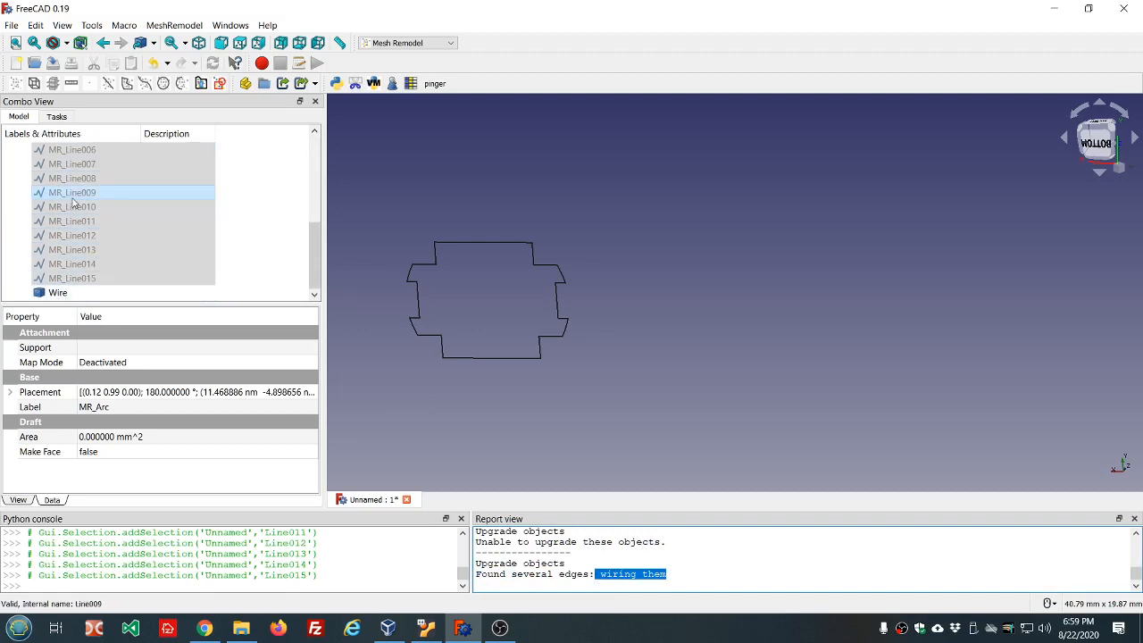
pyautogui.press('Delete')
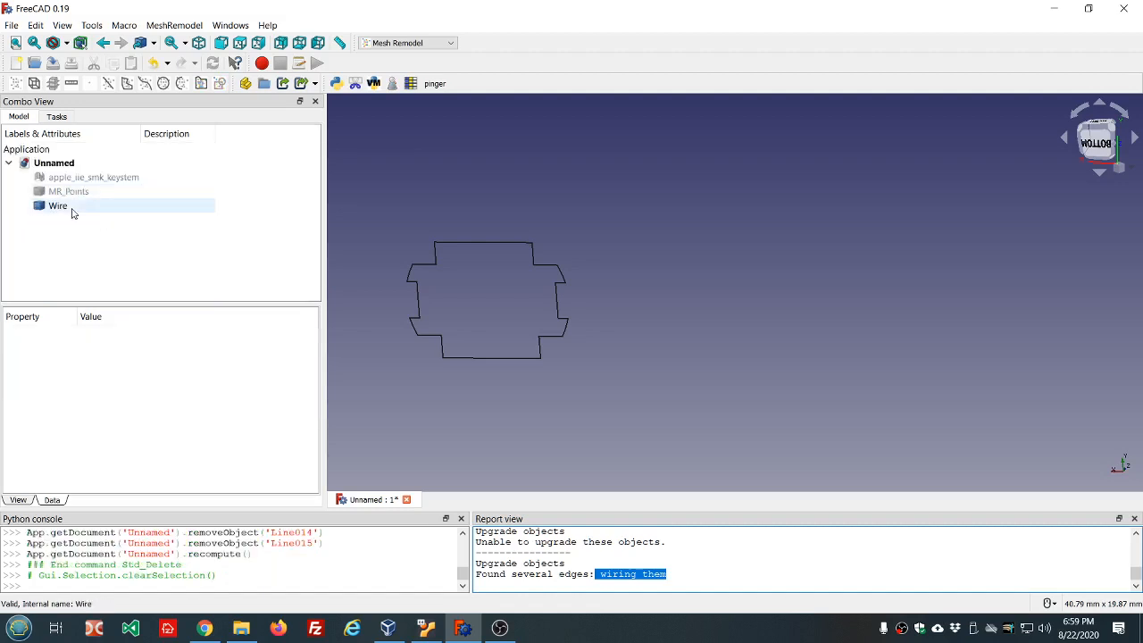
# Upgrade the outline wire to a face and delete the source wire
pyautogui.click(72, 208)
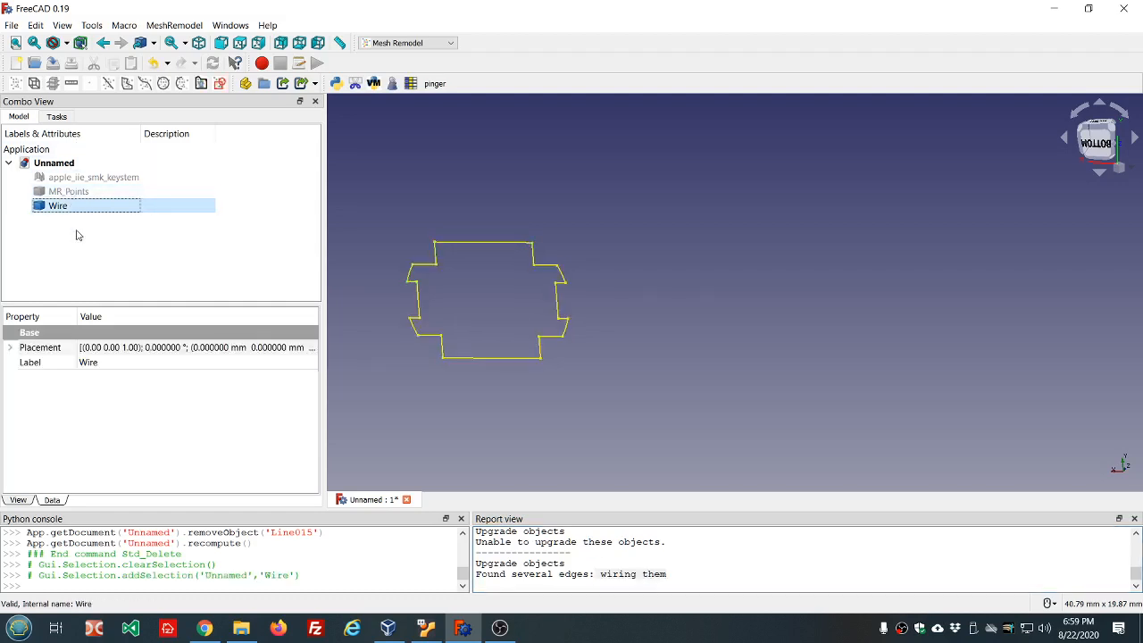
pyautogui.click(201, 83)
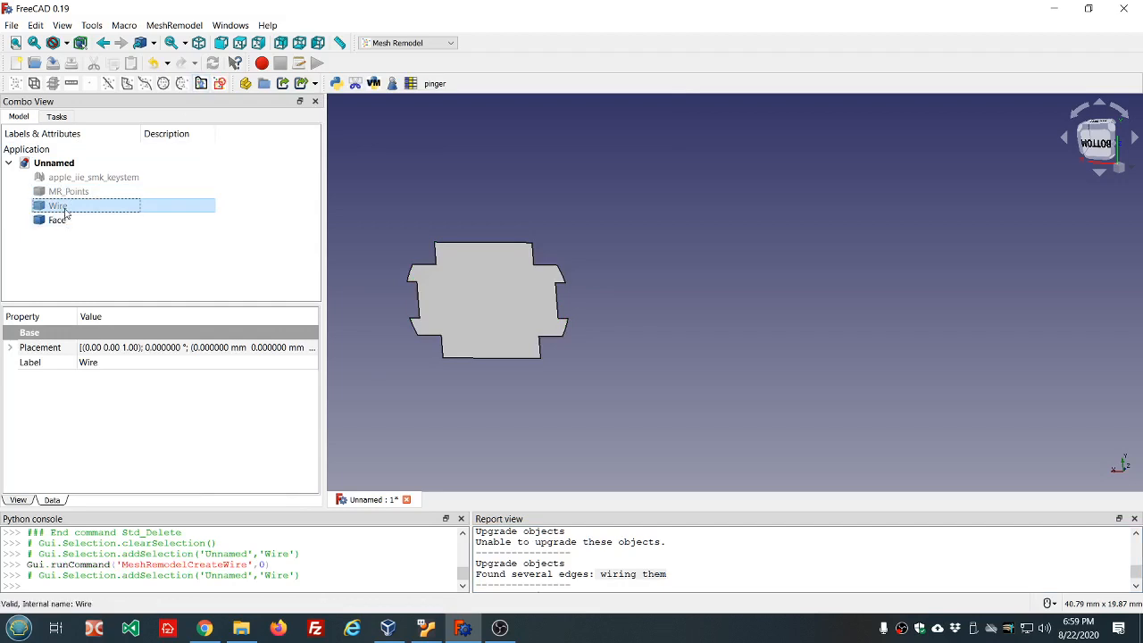
pyautogui.press('Delete')
pyautogui.moveTo(745, 295)
pyautogui.mouseDown(button='middle')
pyautogui.moveTo(571, 318)
pyautogui.moveTo(668, 316)
pyautogui.moveTo(749, 293)
pyautogui.mouseUp(button='middle')
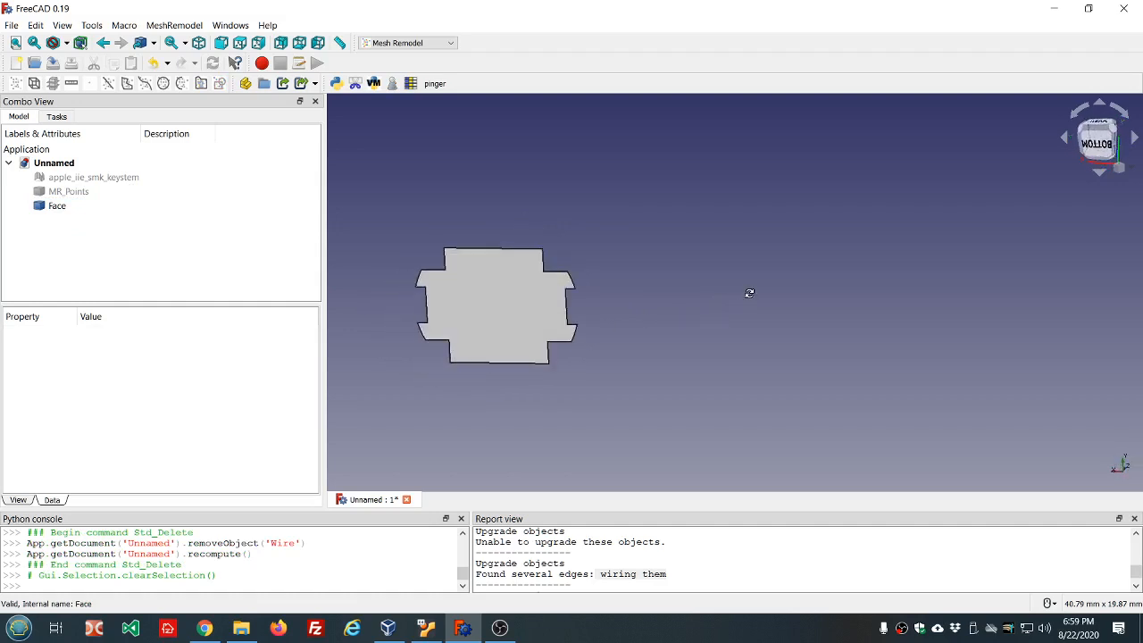
pyautogui.scroll(3, 459, 320)
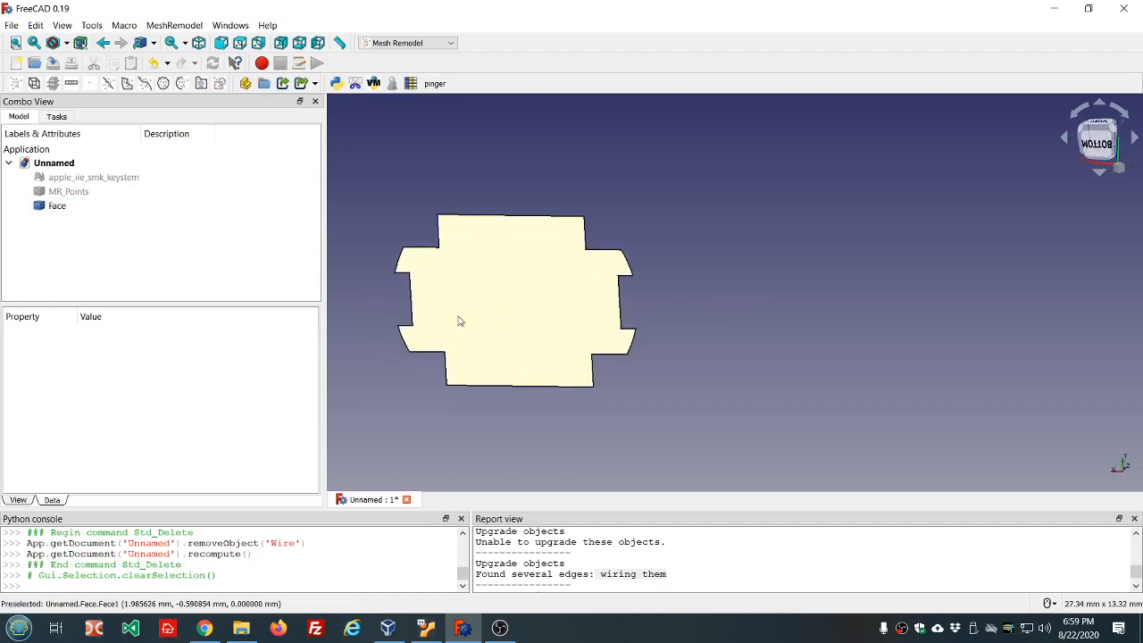
pyautogui.moveTo(688, 294); pyautogui.dragTo(614, 291, button='middle')
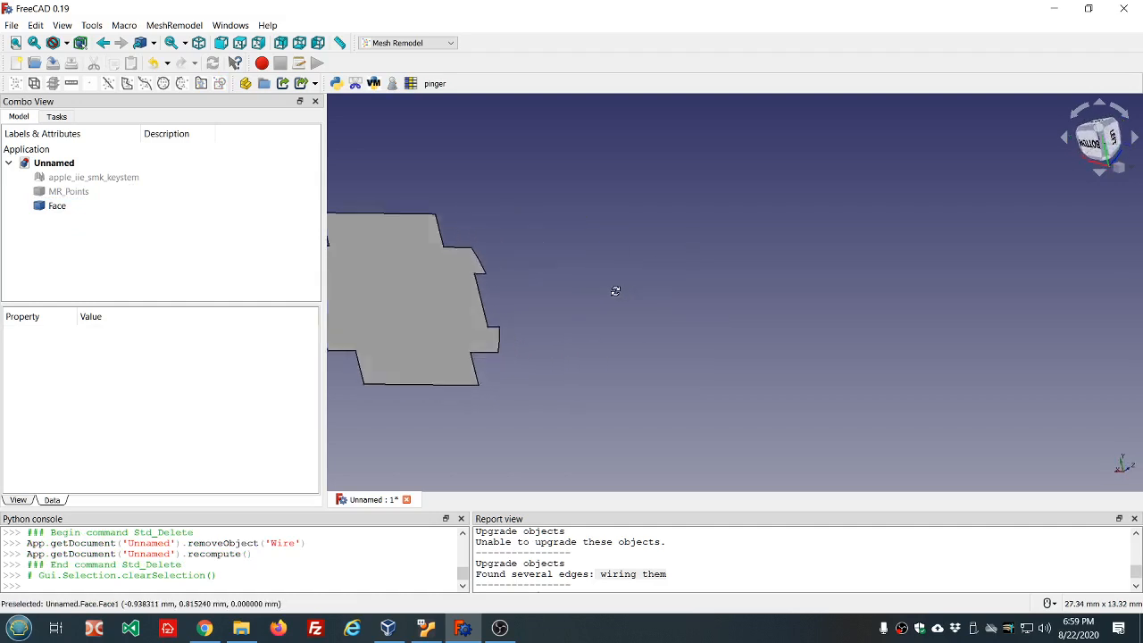
pyautogui.scroll(-8, 615, 296)
pyautogui.scroll(4, 534, 265)
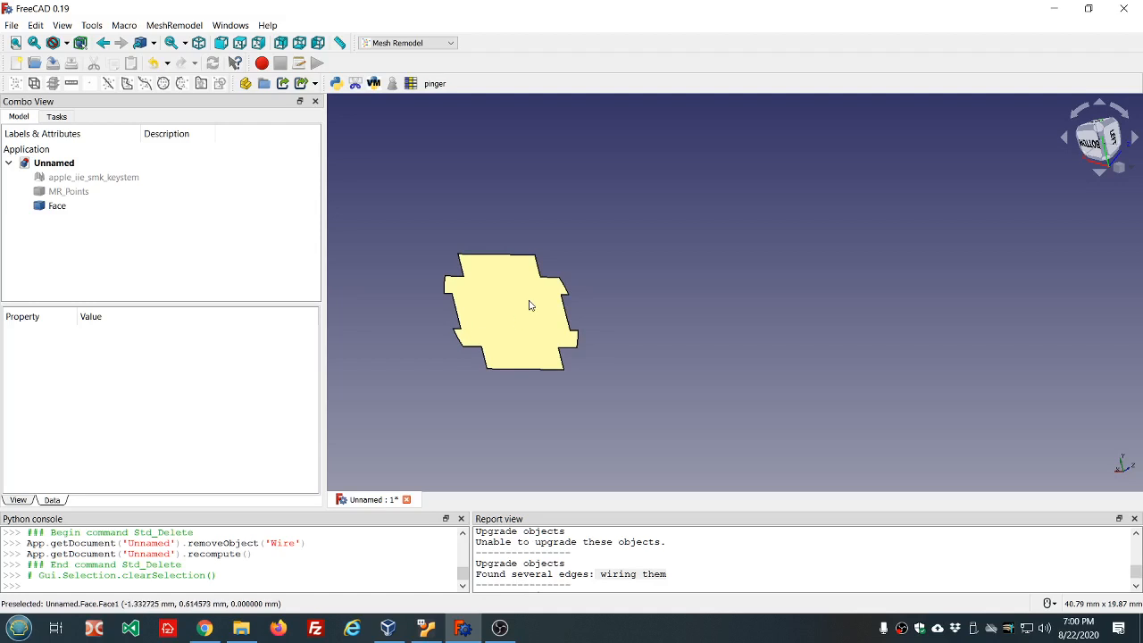
# Show the apple_iie_smk_keystem mesh and MR_Points again alongside the face
pyautogui.moveTo(717, 330); pyautogui.dragTo(650, 334, button='middle')
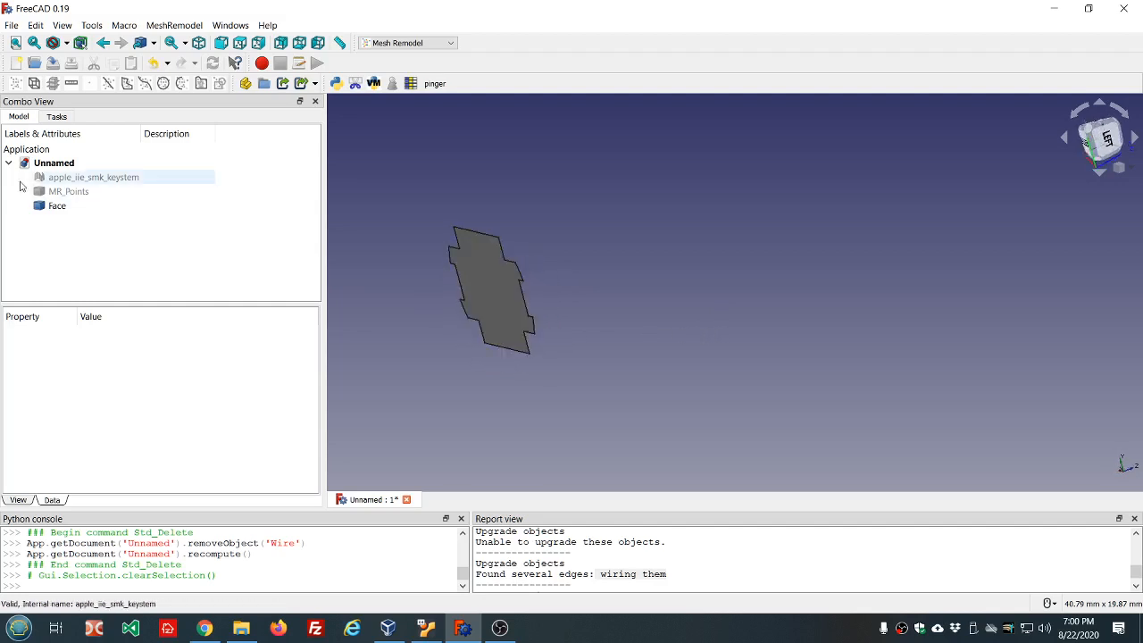
pyautogui.click(63, 178)
pyautogui.press('space')
pyautogui.click(66, 192)
pyautogui.press('space')
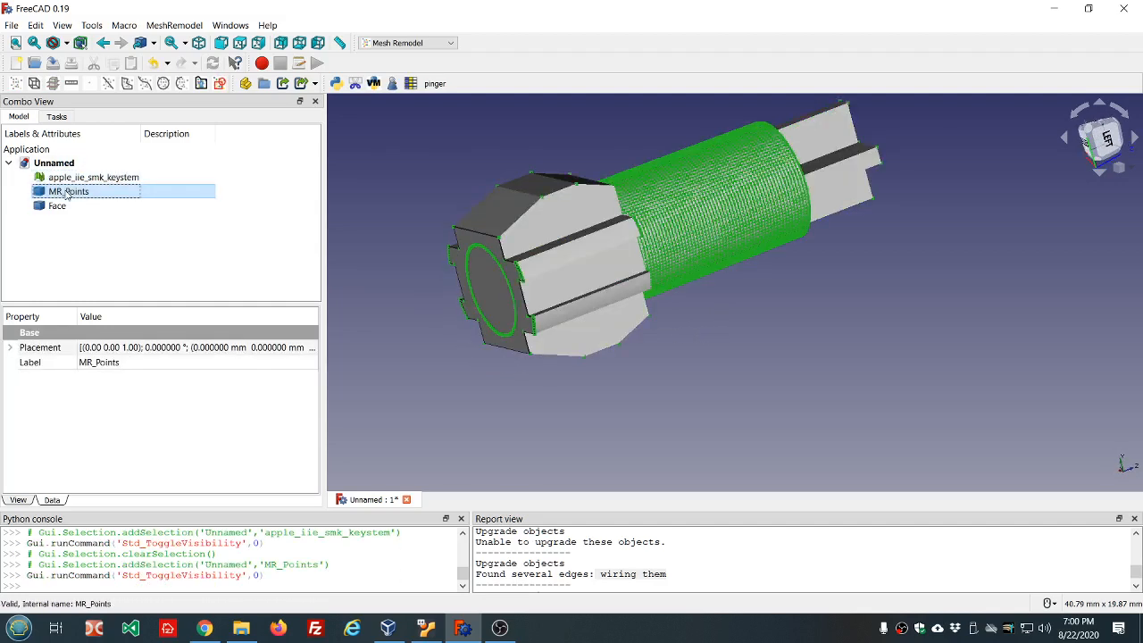
# Create a line along the head's depth between the two end points of the -X, +Y tab's notch-side edge and check its length
pyautogui.moveTo(616, 383); pyautogui.dragTo(595, 393, button='middle')
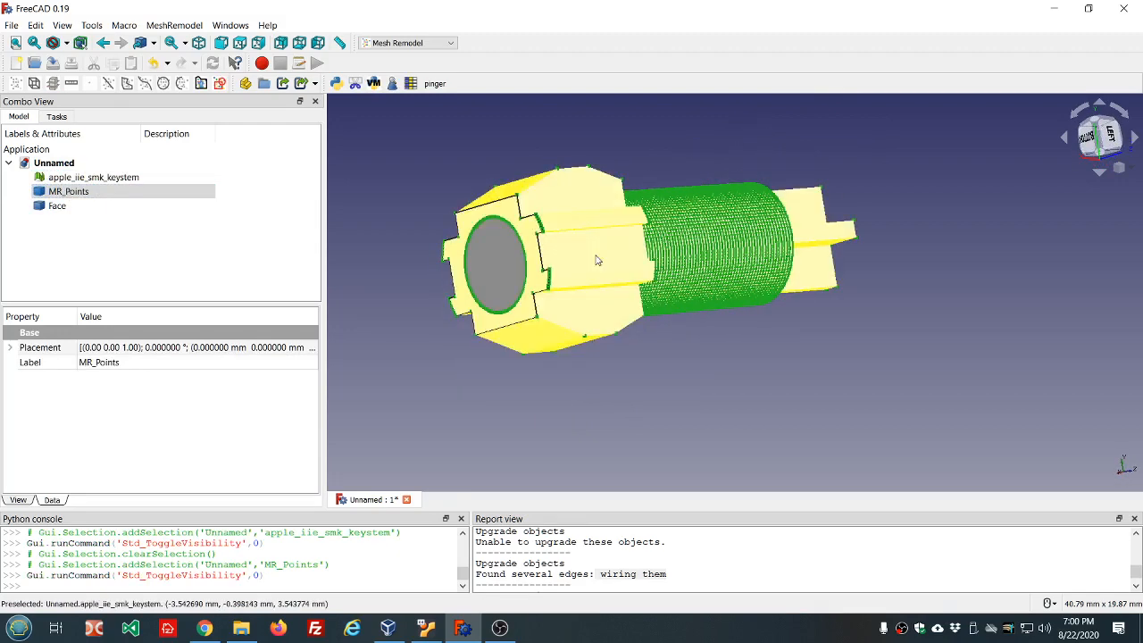
pyautogui.scroll(3, 623, 251)
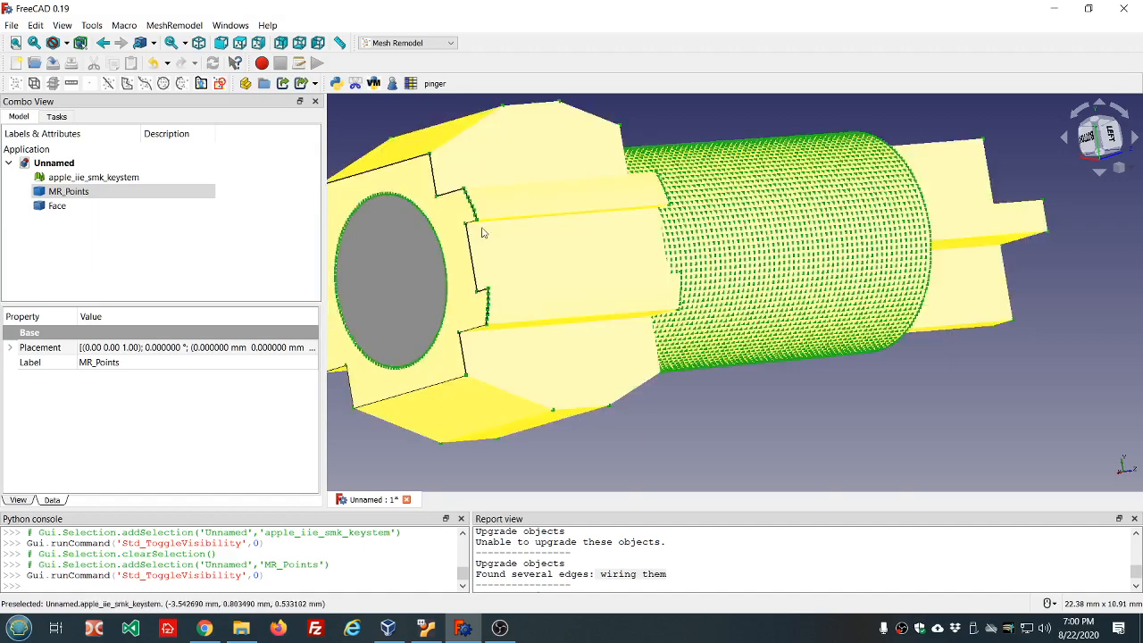
pyautogui.click(476, 220)
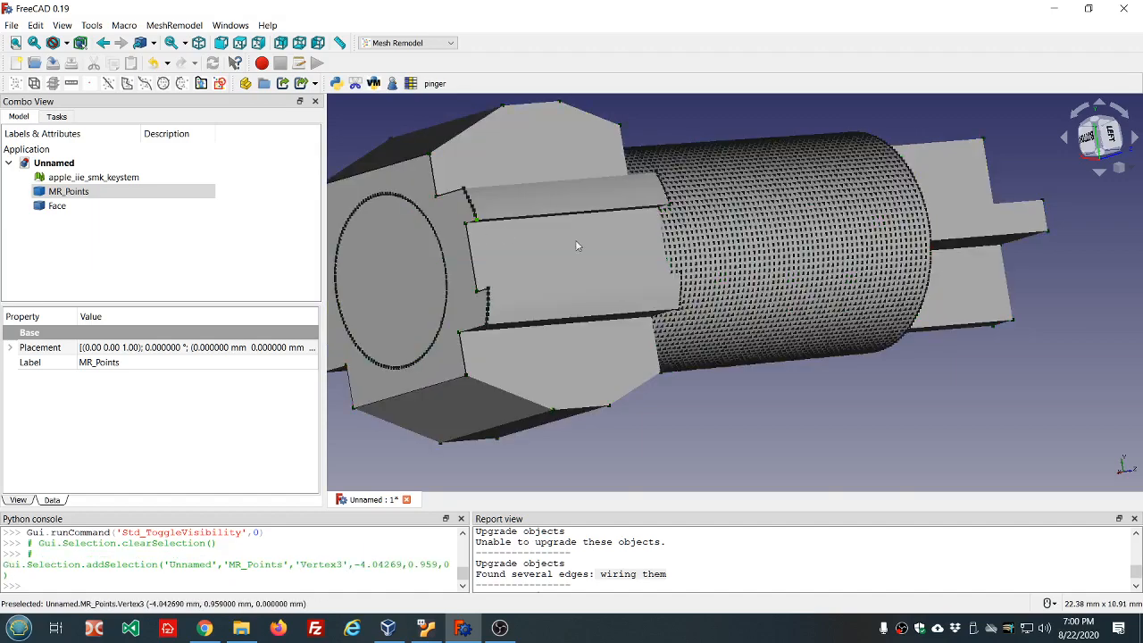
pyautogui.keyDown('ctrl'); pyautogui.click(670, 211); pyautogui.keyUp('ctrl')
pyautogui.moveTo(904, 437); pyautogui.dragTo(890, 385, button='middle')
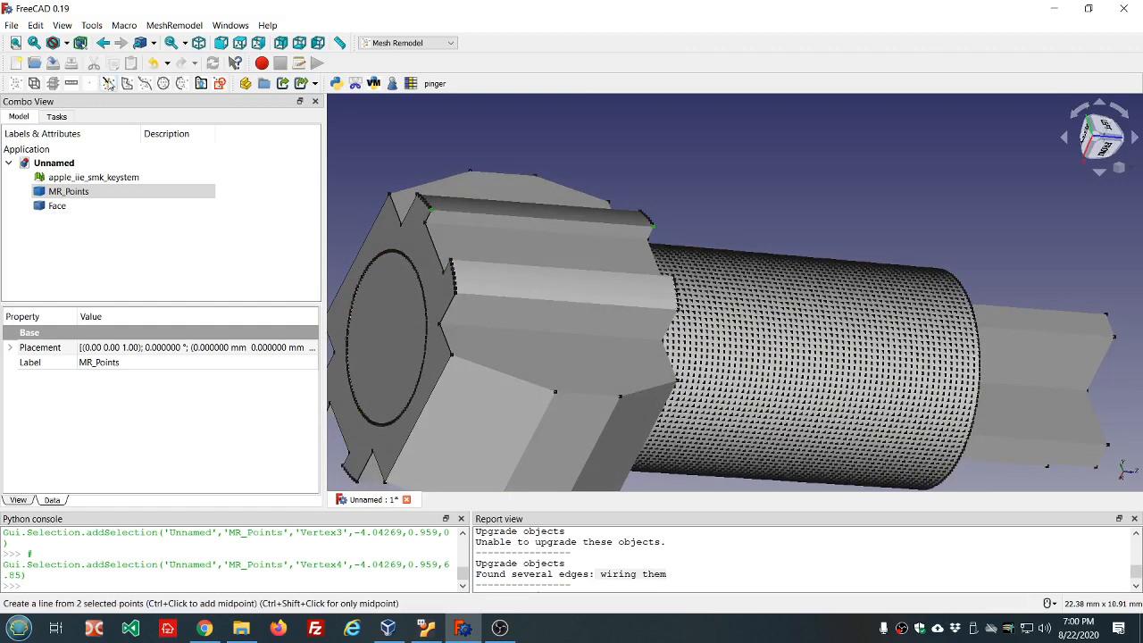
pyautogui.click(108, 83)
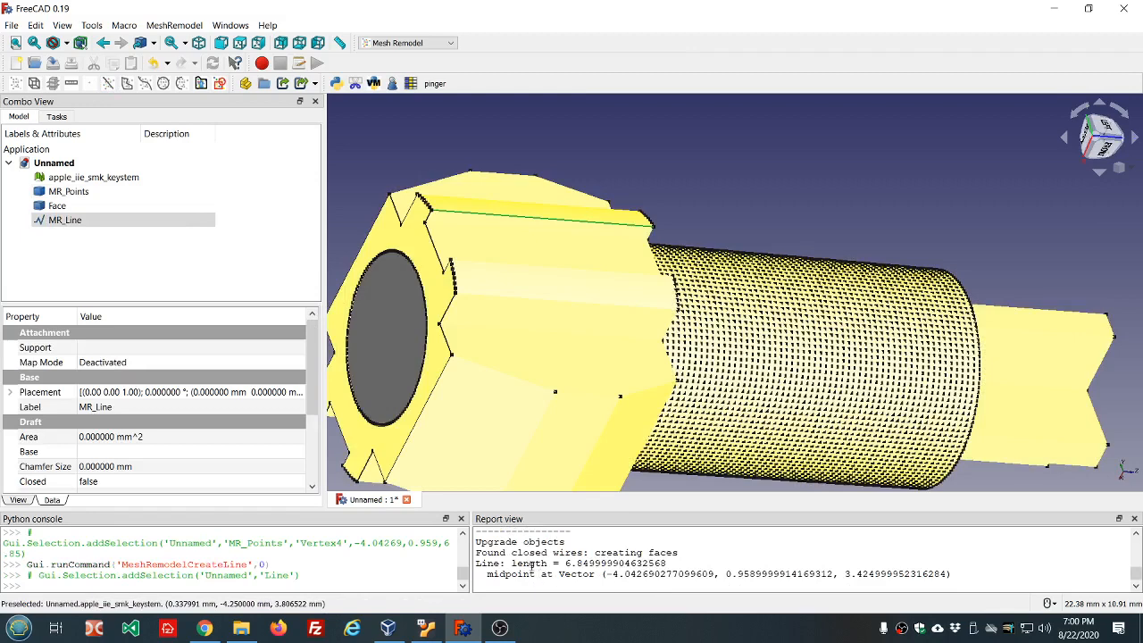
pyautogui.moveTo(514, 564); pyautogui.dragTo(671, 563)
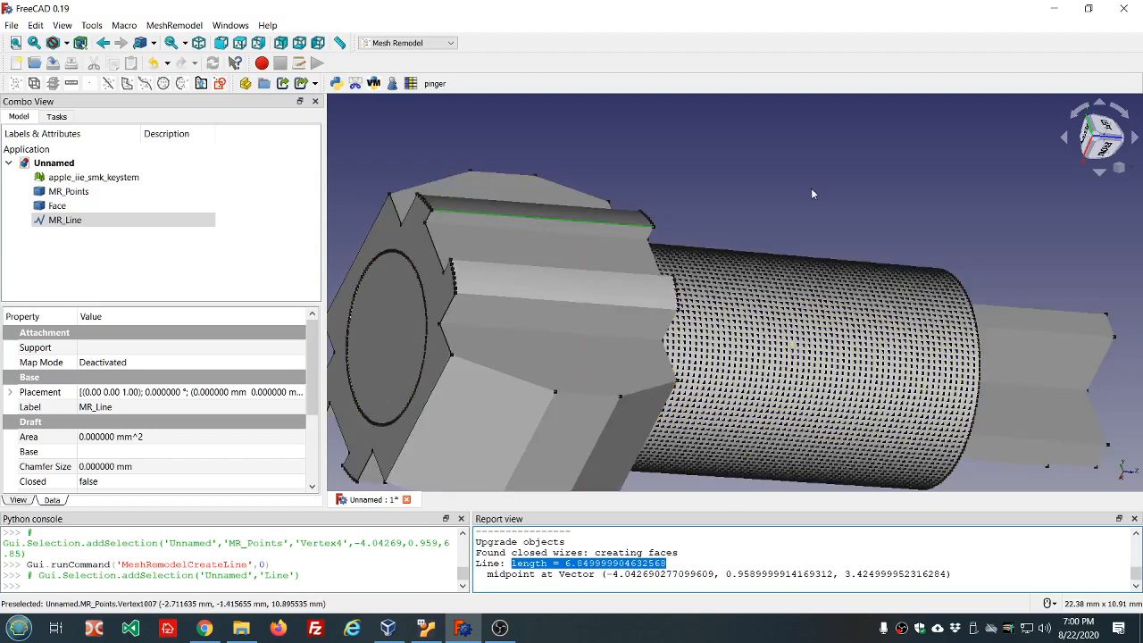
# Select the outline face and switch to the Part workbench
pyautogui.click(83, 220)
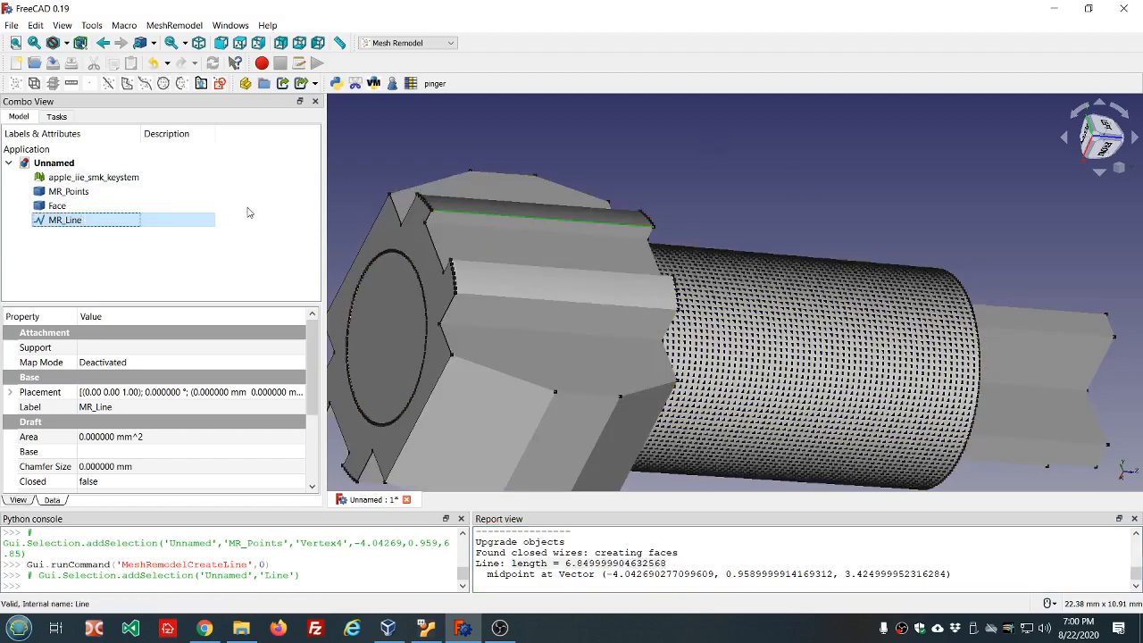
pyautogui.click(57, 208)
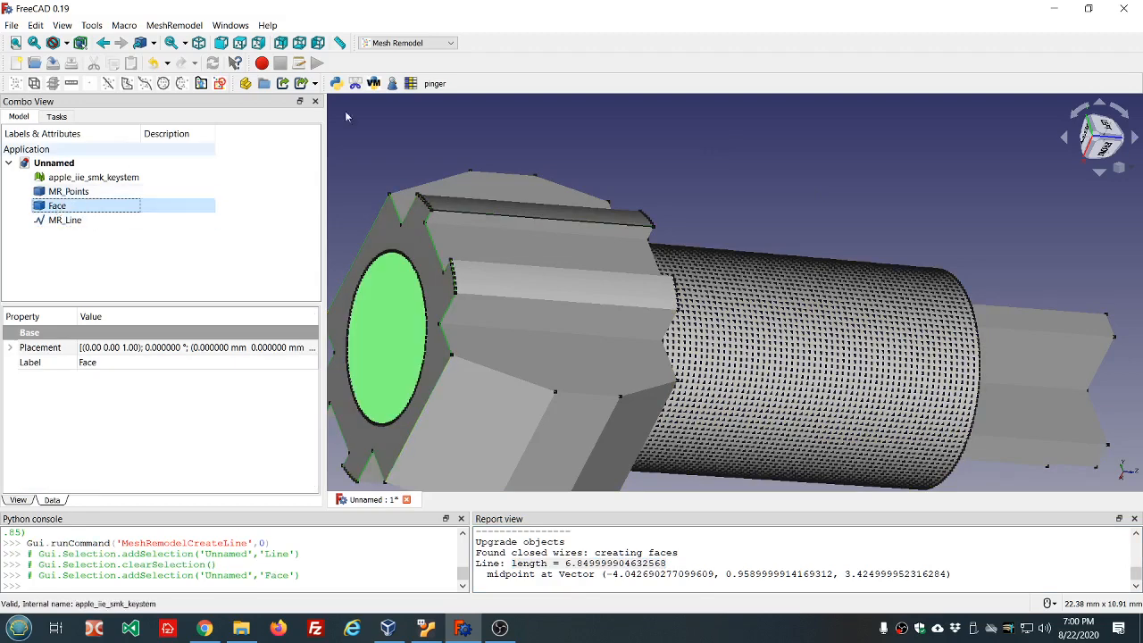
pyautogui.click(435, 43)
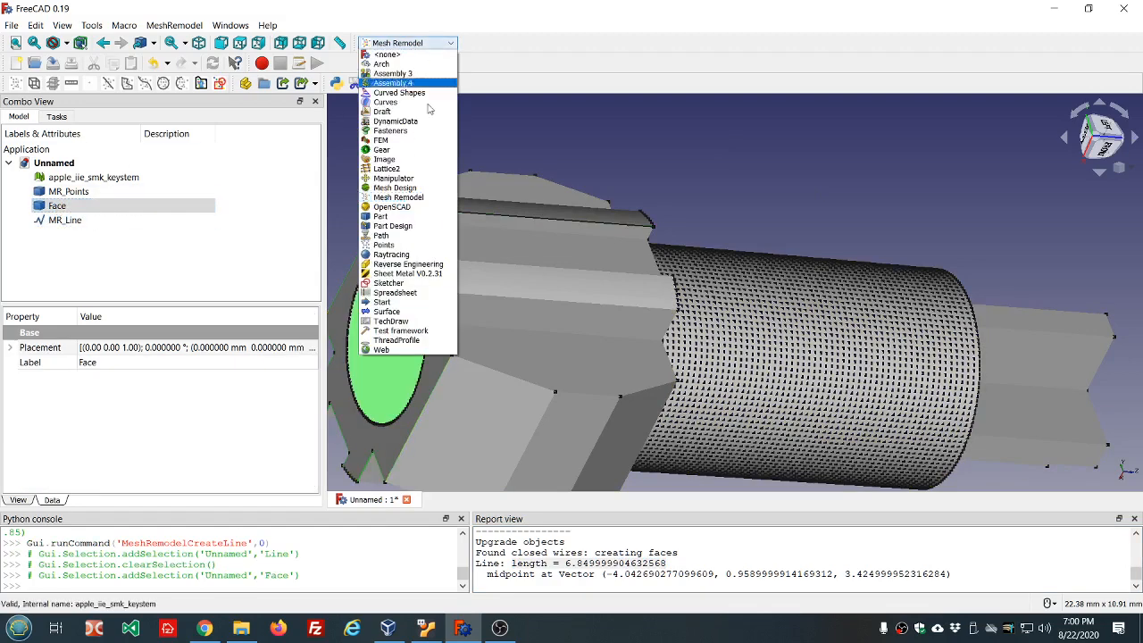
pyautogui.click(404, 215)
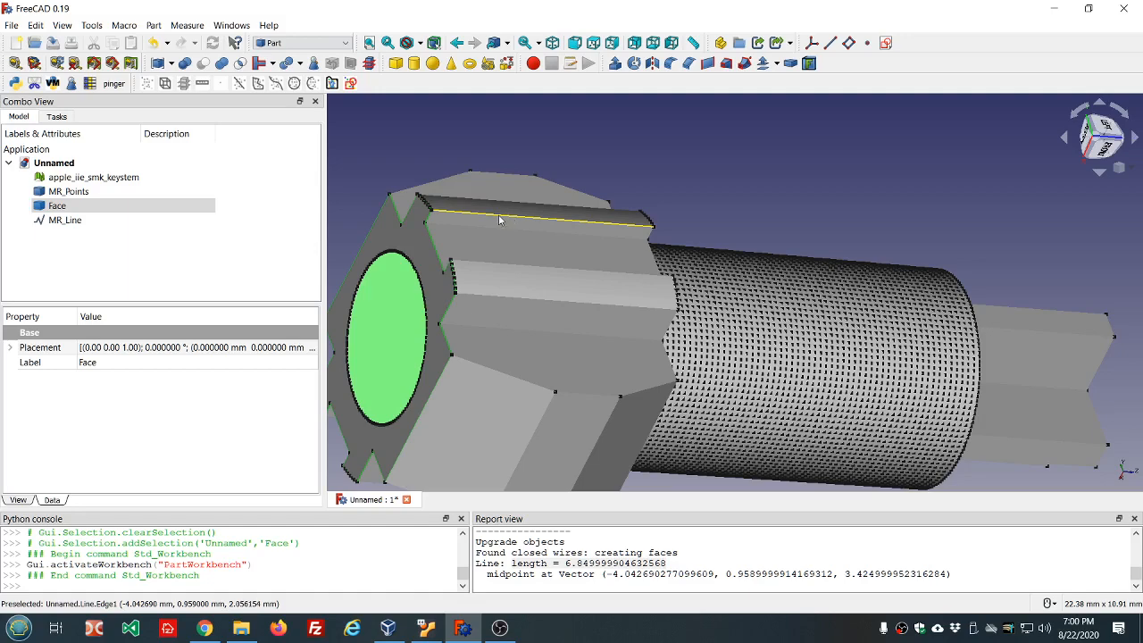
pyautogui.moveTo(516, 134); pyautogui.dragTo(595, 161, button='middle')
pyautogui.scroll(-4, 514, 231)
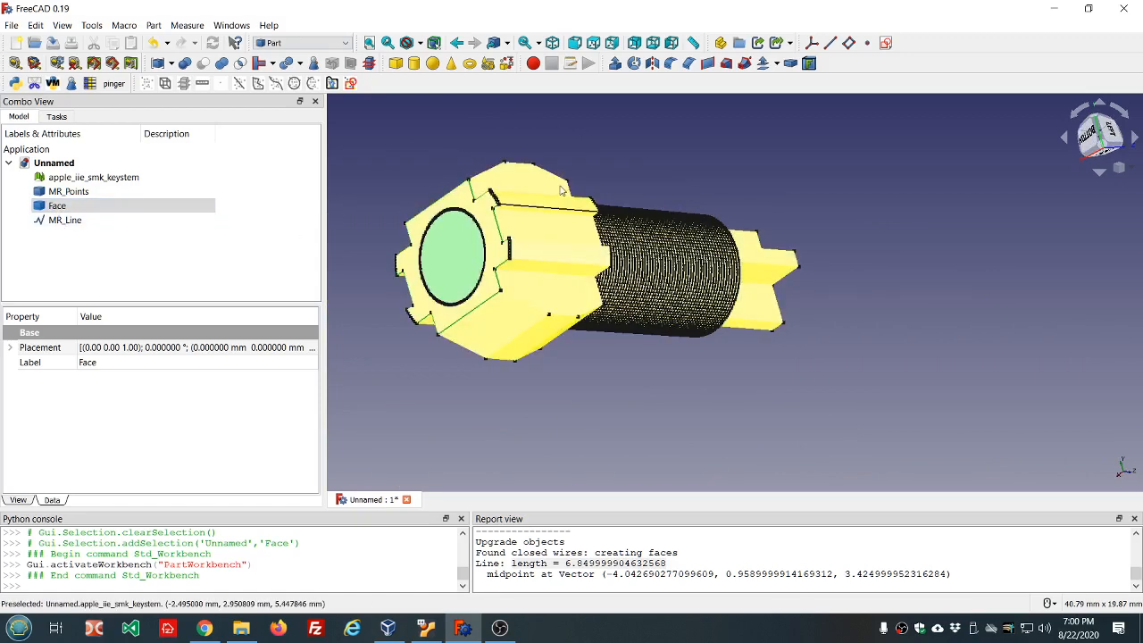
# Check the length of the depth line on the head's notch-side edge in its properties
pyautogui.scroll(2, 555, 209)
pyautogui.scroll(1, 555, 209)
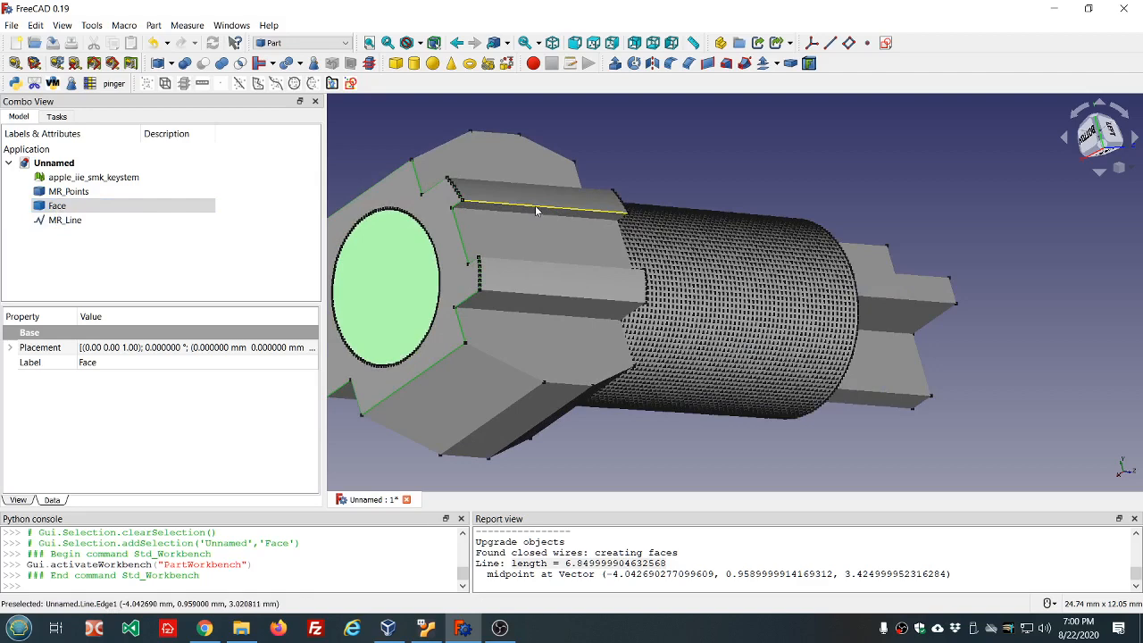
pyautogui.click(535, 209)
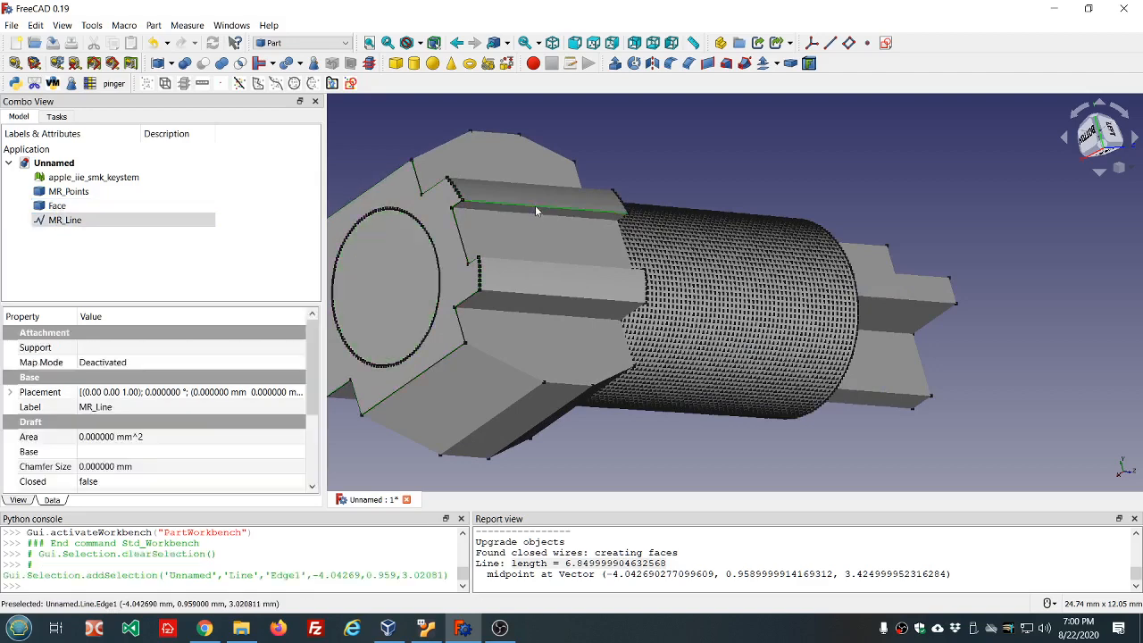
pyautogui.click(53, 241)
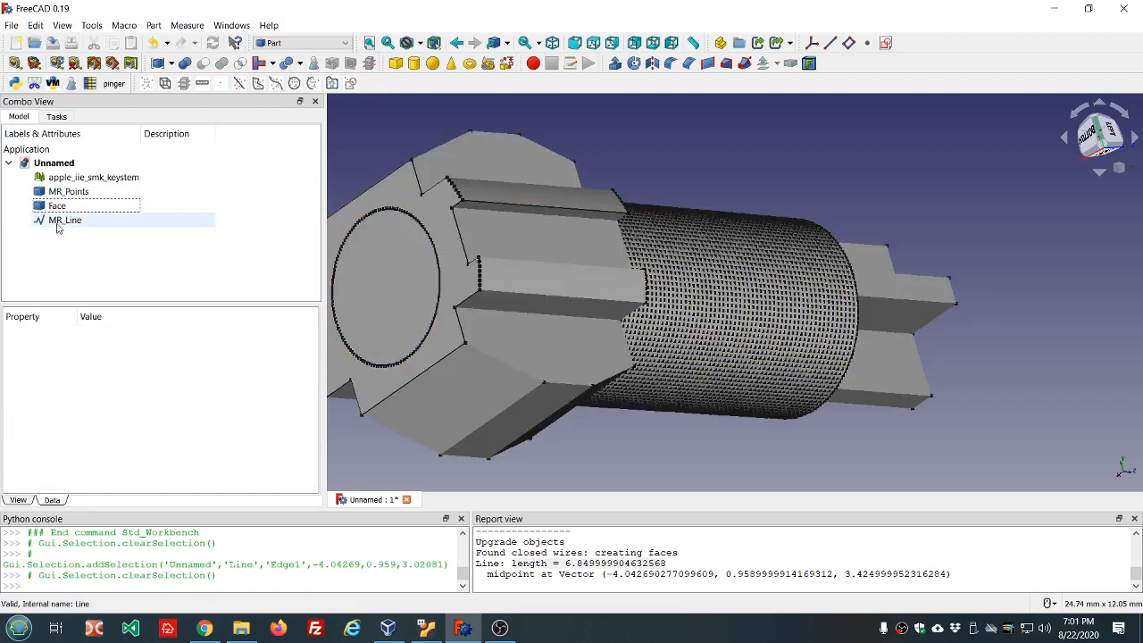
pyautogui.click(61, 223)
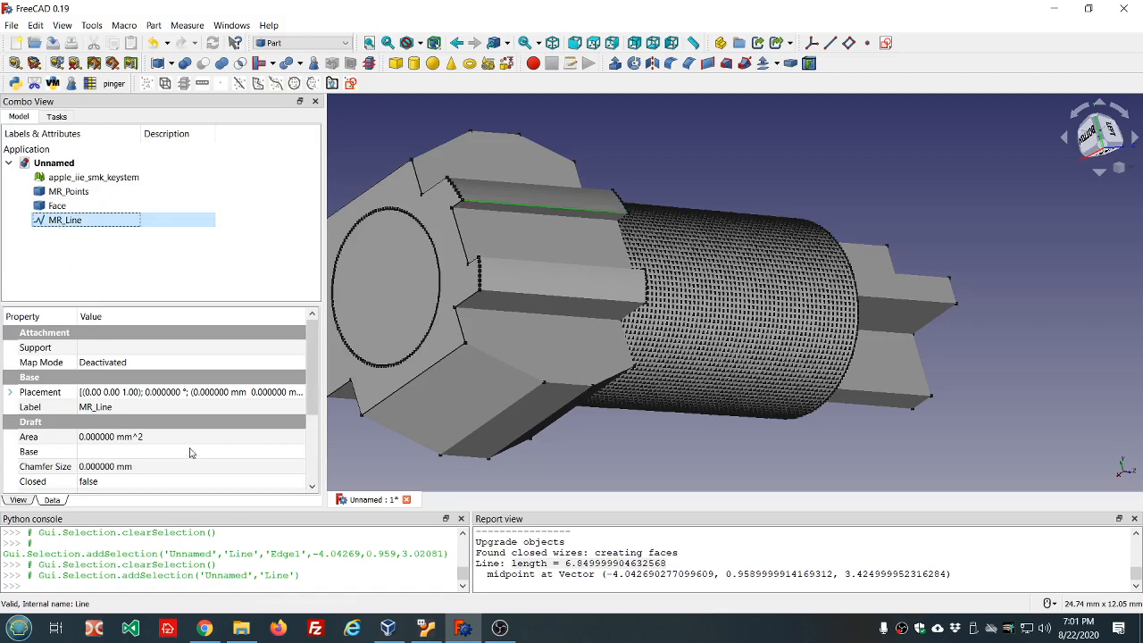
pyautogui.scroll(-2, 193, 455)
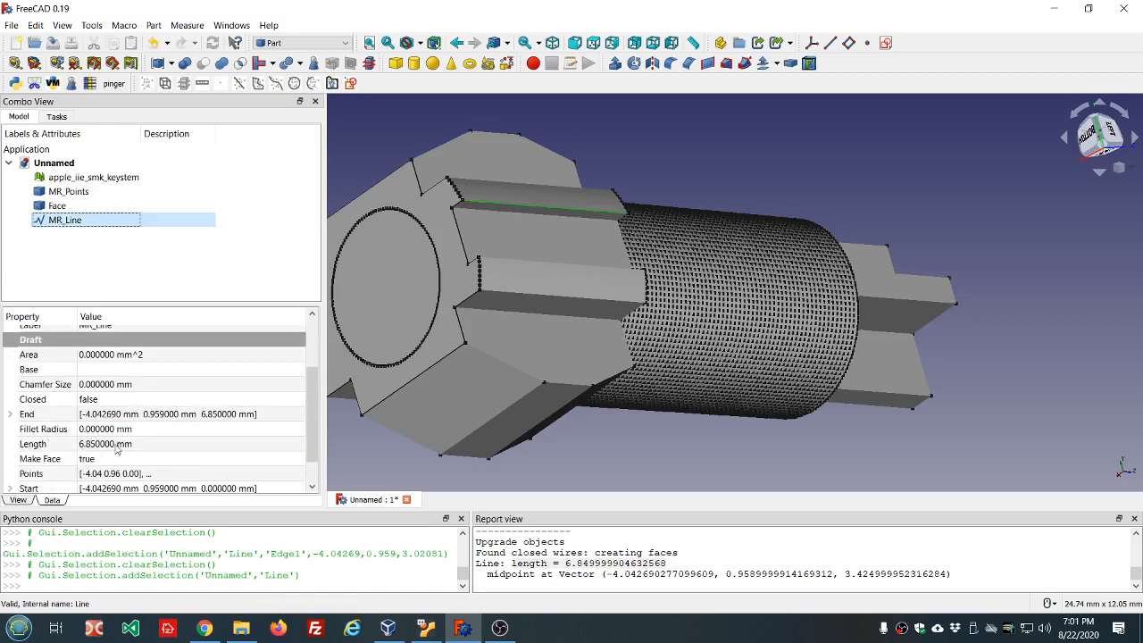
# Lengthen the depth line to 10.85 mm
pyautogui.click(193, 445)
pyautogui.scroll(4, 193, 447)
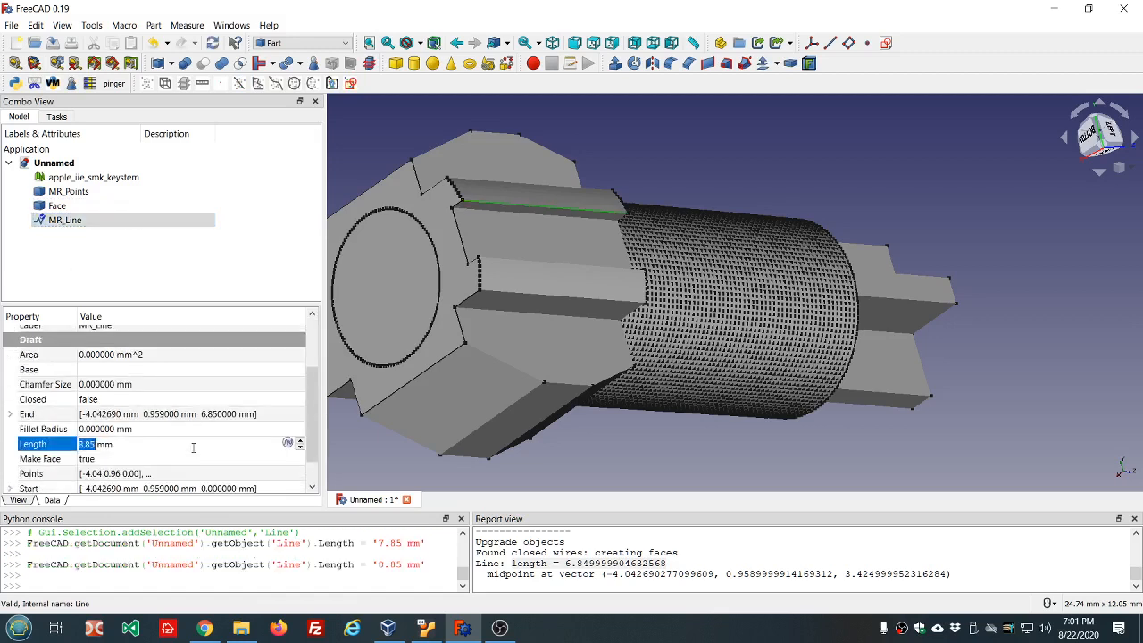
pyautogui.click(272, 266)
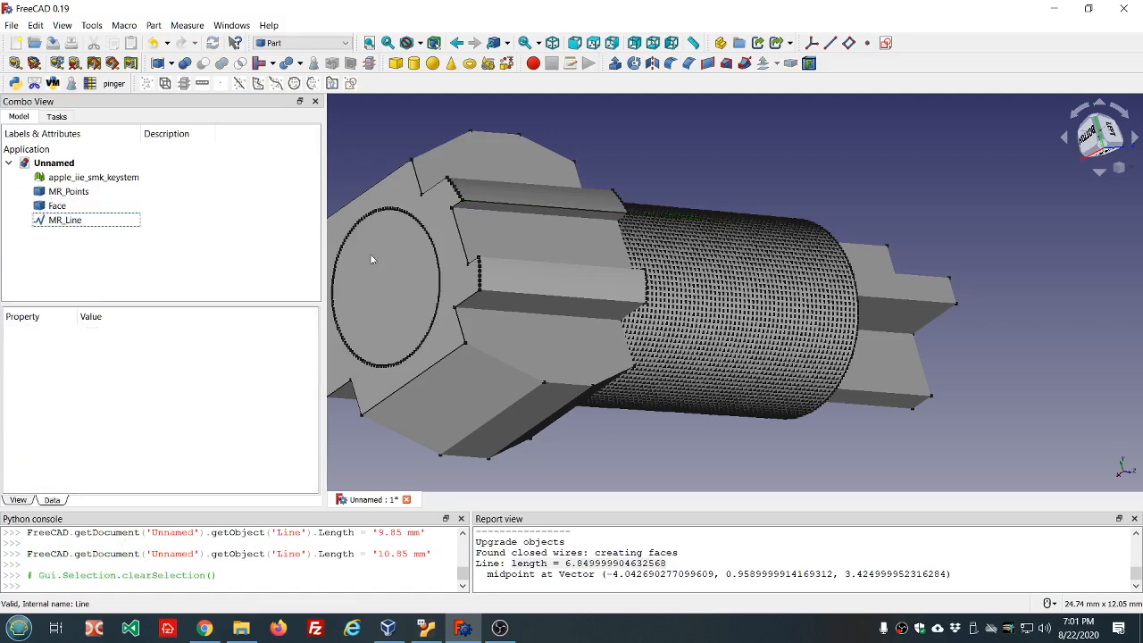
pyautogui.click(667, 218)
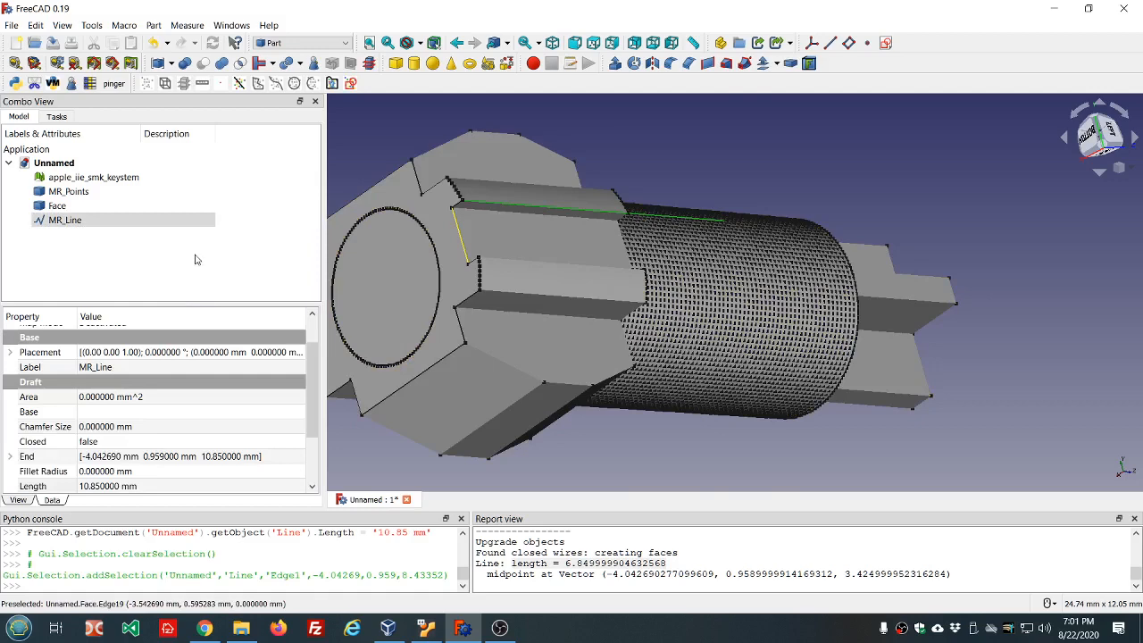
# Delete the depth line MR_Line
pyautogui.click(55, 223)
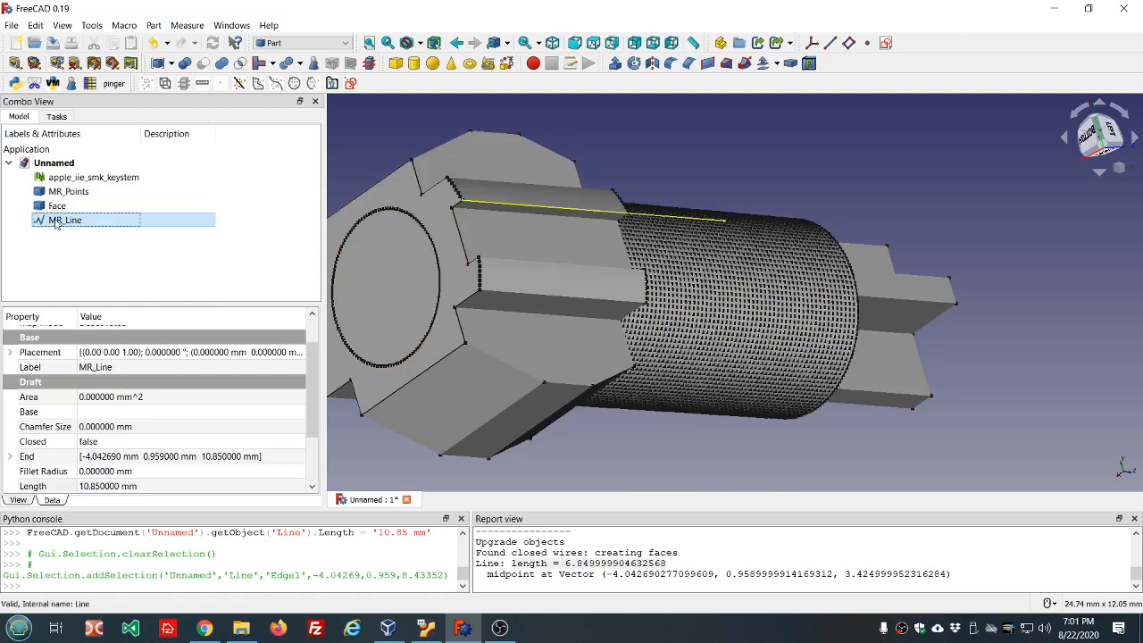
pyautogui.press('Delete')
# Extrude the head's outline face 6.85 mm along its normal
pyautogui.click(55, 205)
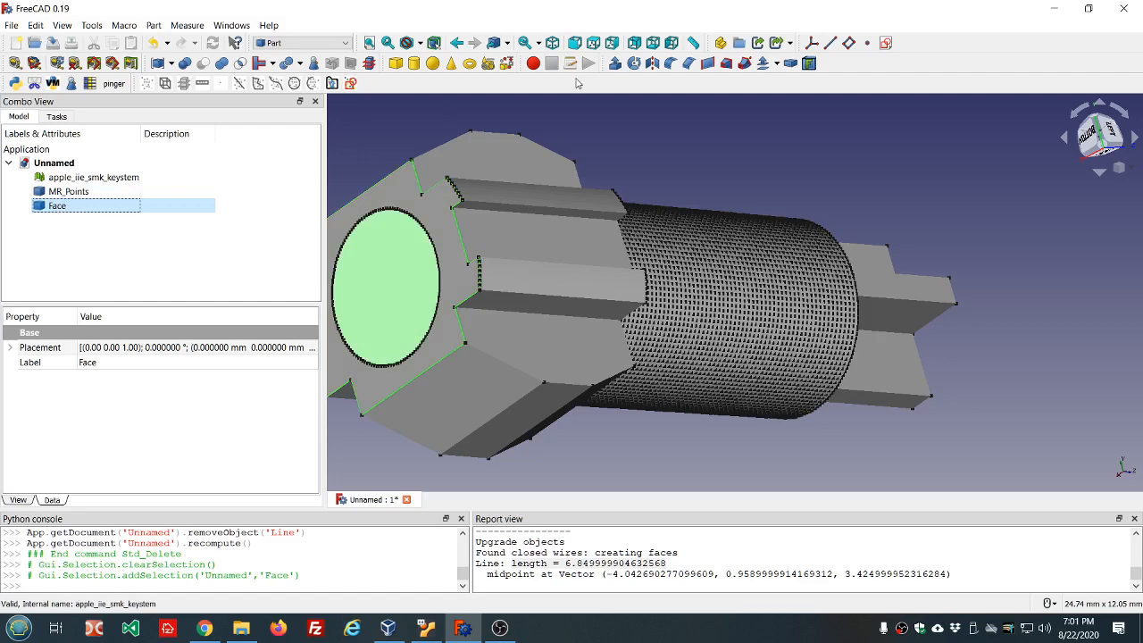
pyautogui.click(615, 63)
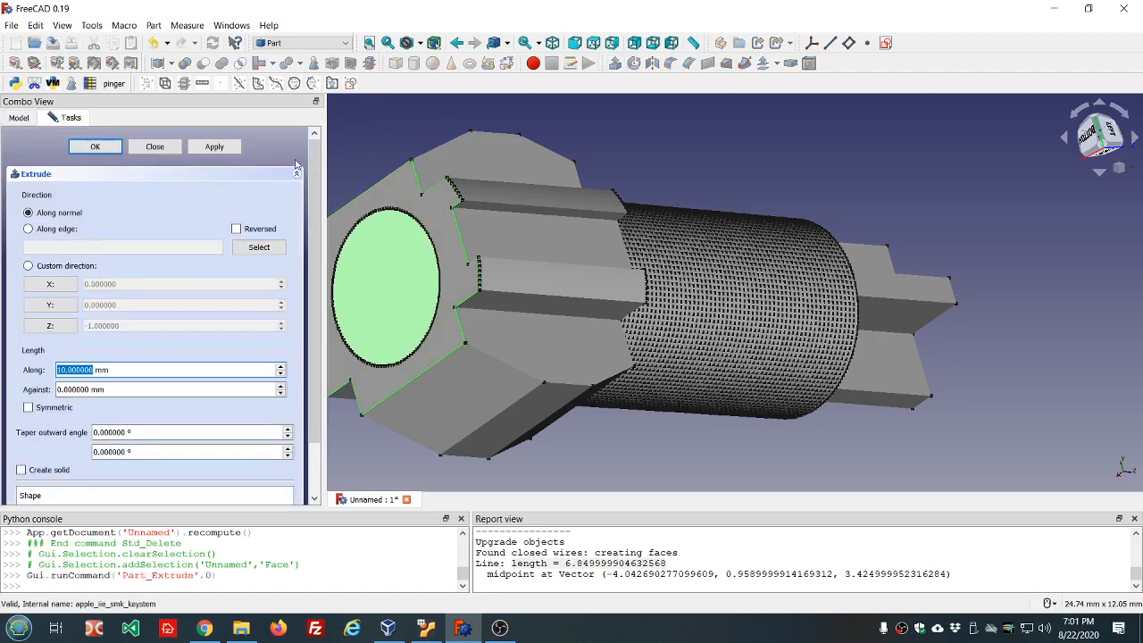
pyautogui.write('6.85')
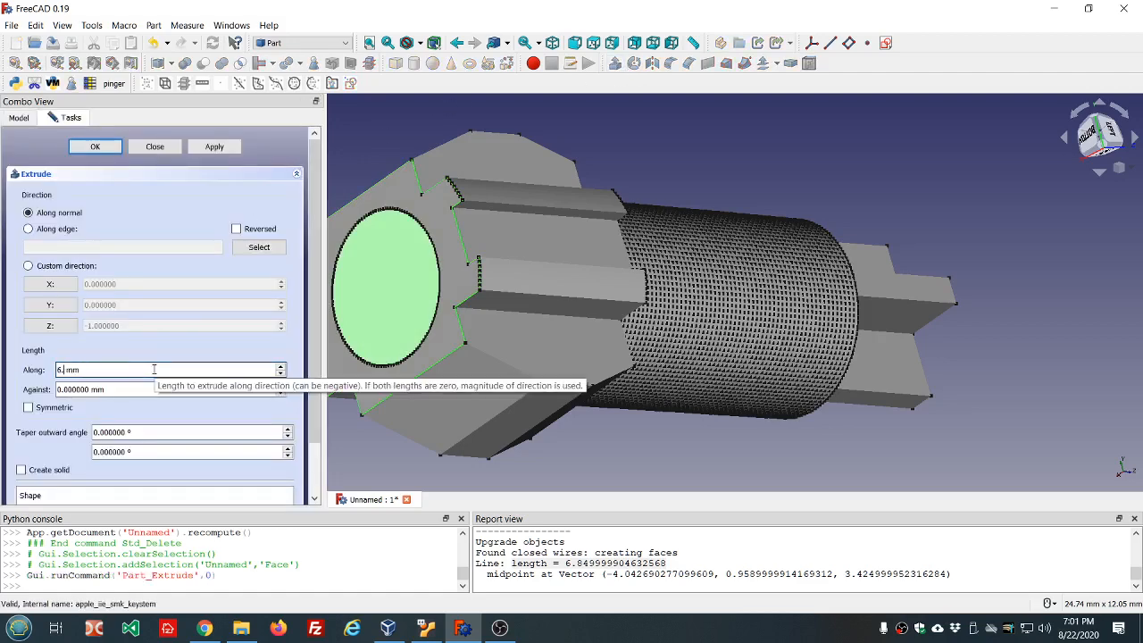
pyautogui.click(214, 147)
pyautogui.scroll(-9, 590, 295)
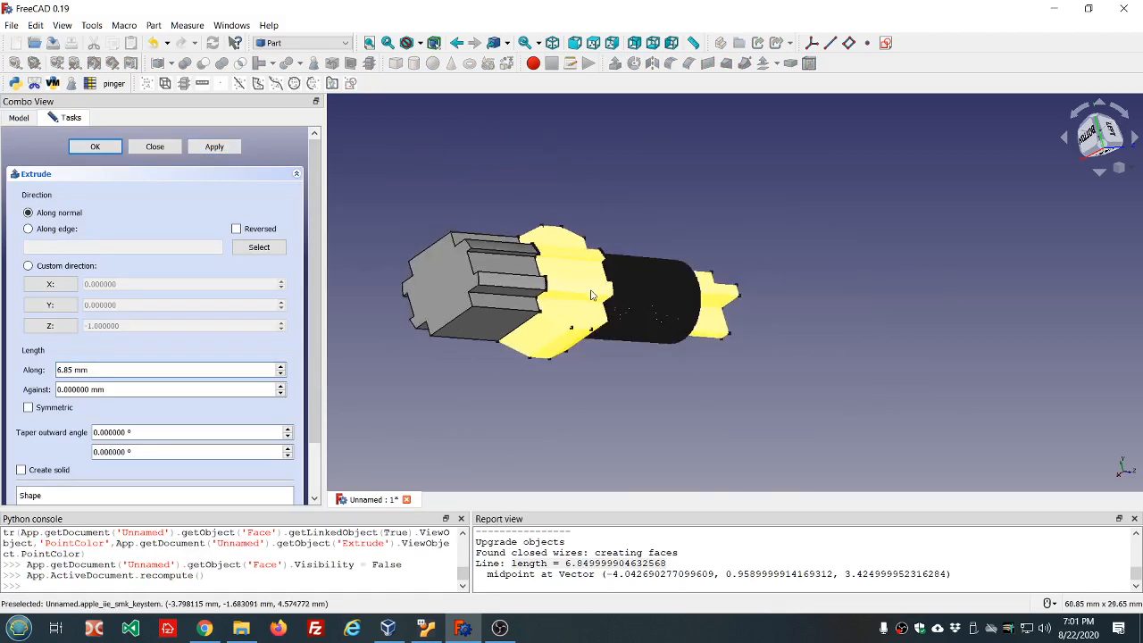
pyautogui.scroll(5, 488, 295)
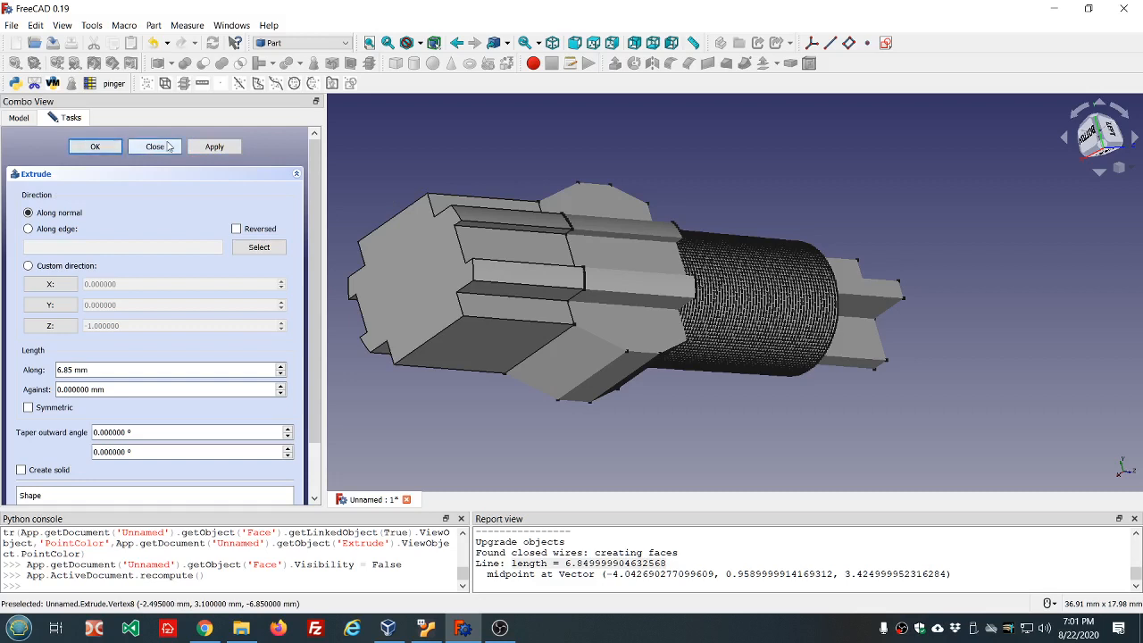
# Undo the extrusion and apply it again in the reversed direction so it runs into the head
pyautogui.click(153, 47)
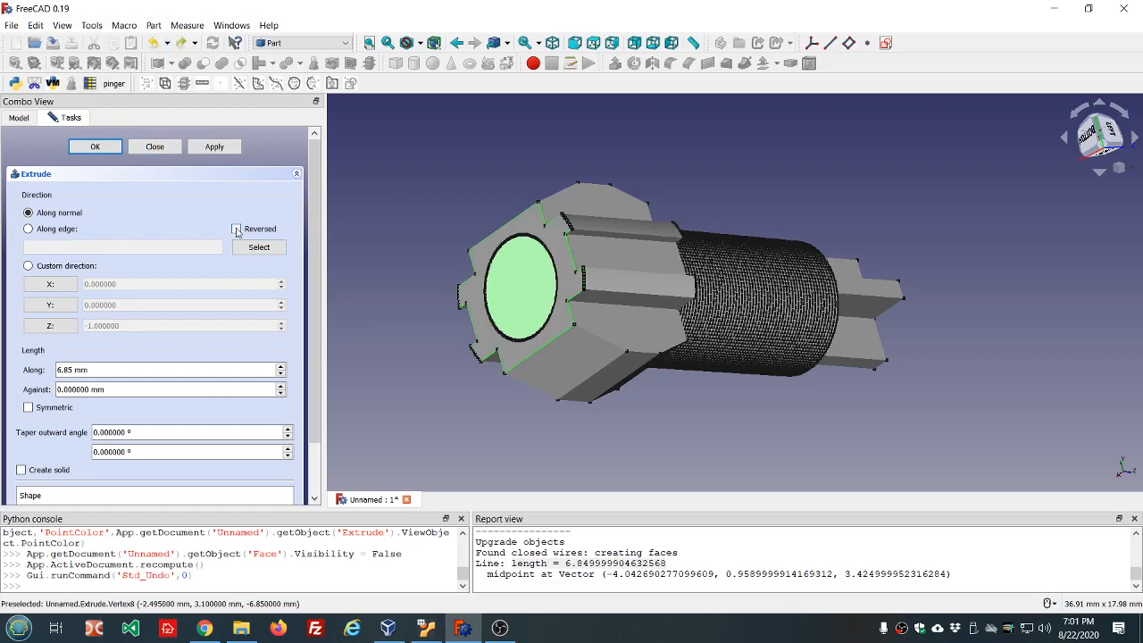
pyautogui.click(235, 229)
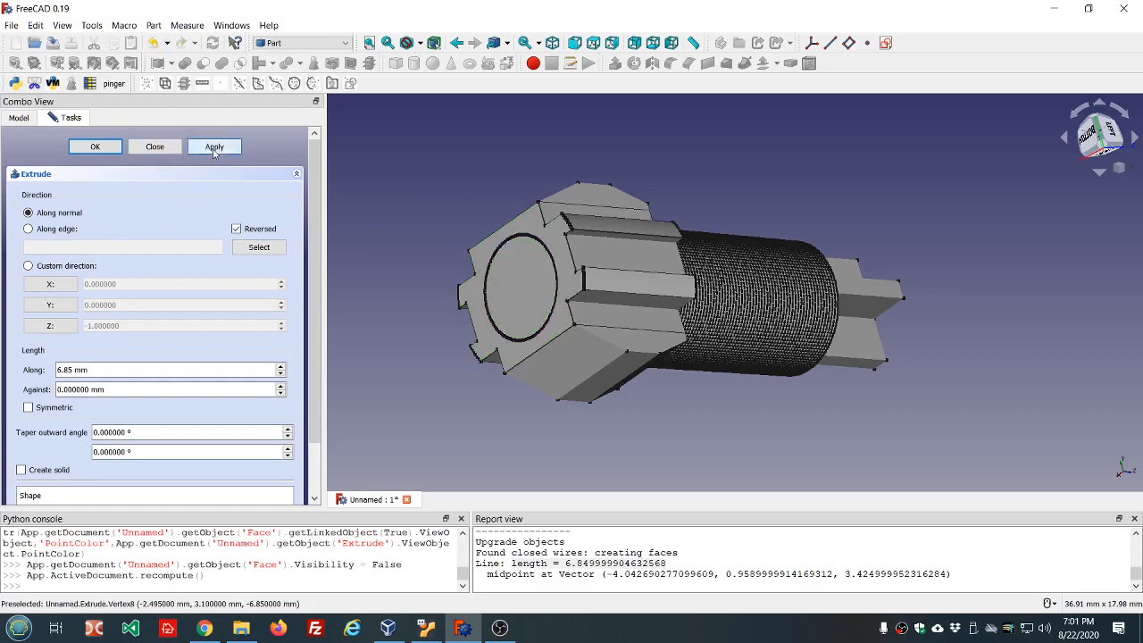
pyautogui.click(155, 146)
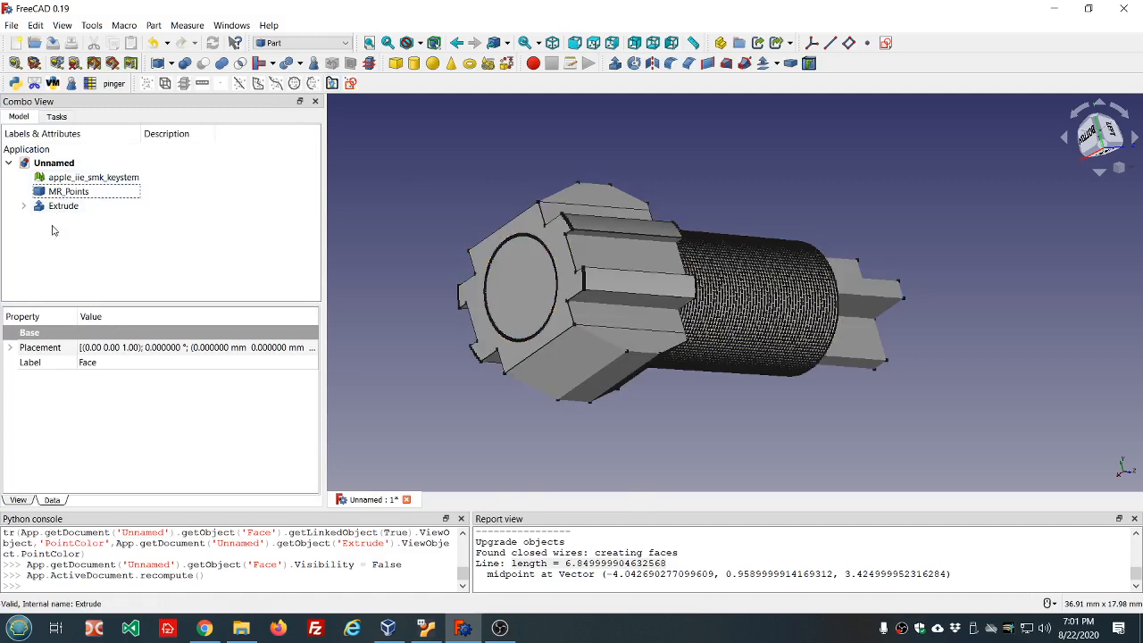
# Hide the apple_iie_smk_keystem mesh and MR_Points to isolate the extruded head
pyautogui.moveTo(863, 199); pyautogui.dragTo(845, 224, button='middle')
pyautogui.click(90, 176)
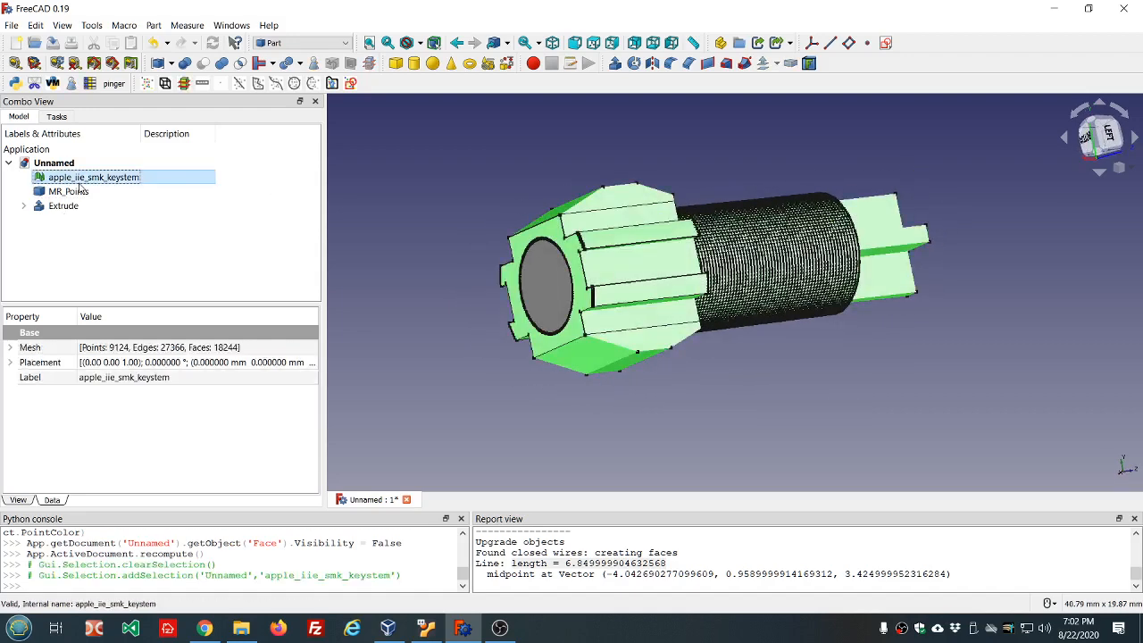
pyautogui.press('space')
pyautogui.click(80, 192)
pyautogui.press('space')
pyautogui.moveTo(447, 246); pyautogui.dragTo(497, 250, button='middle')
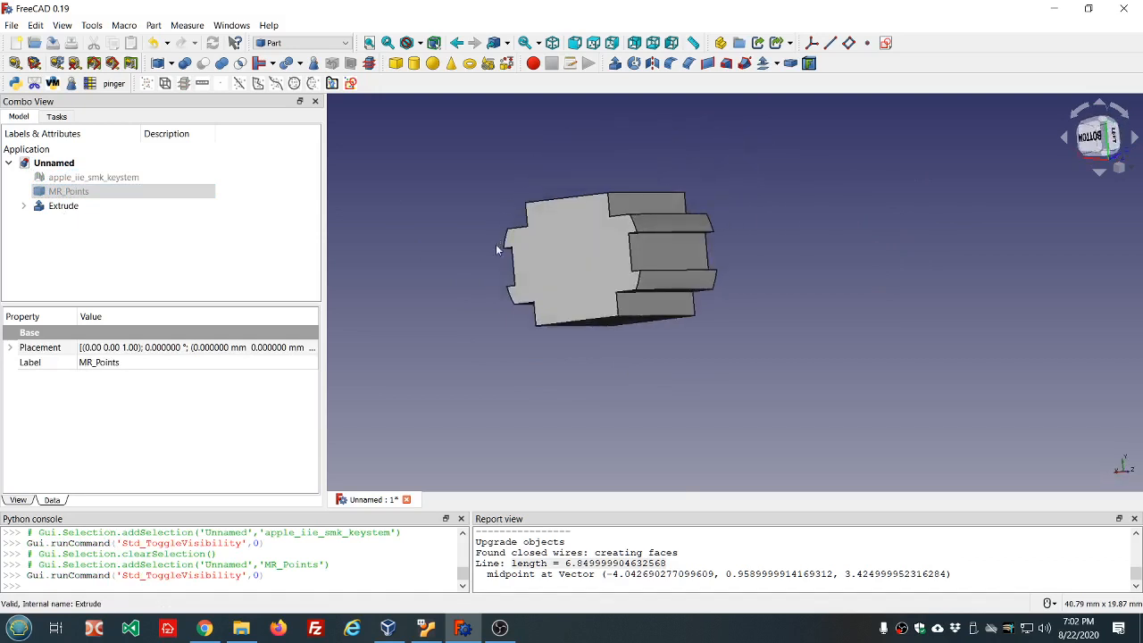
# Run a geometry check on the extruded head and examine its shape content for a solid
pyautogui.click(72, 206)
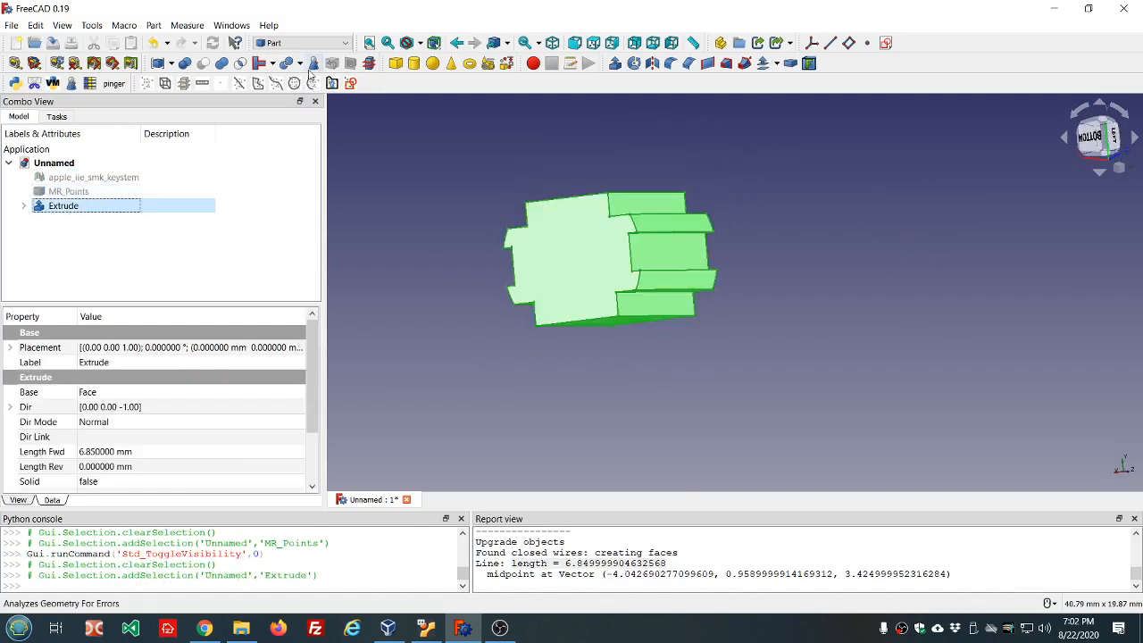
pyautogui.click(313, 64)
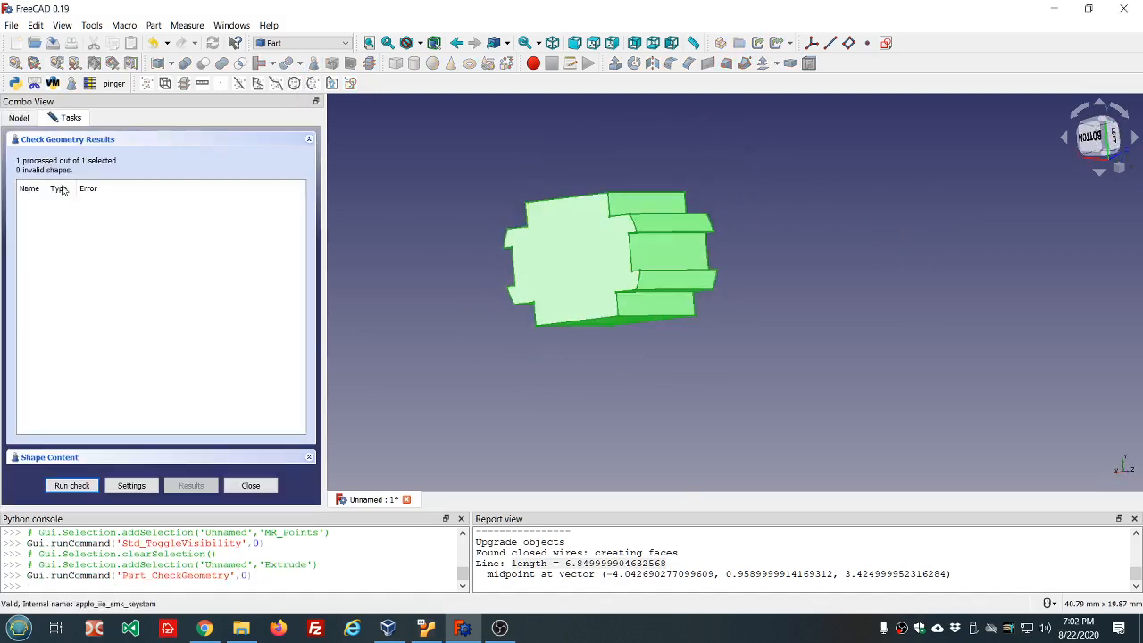
pyautogui.click(44, 458)
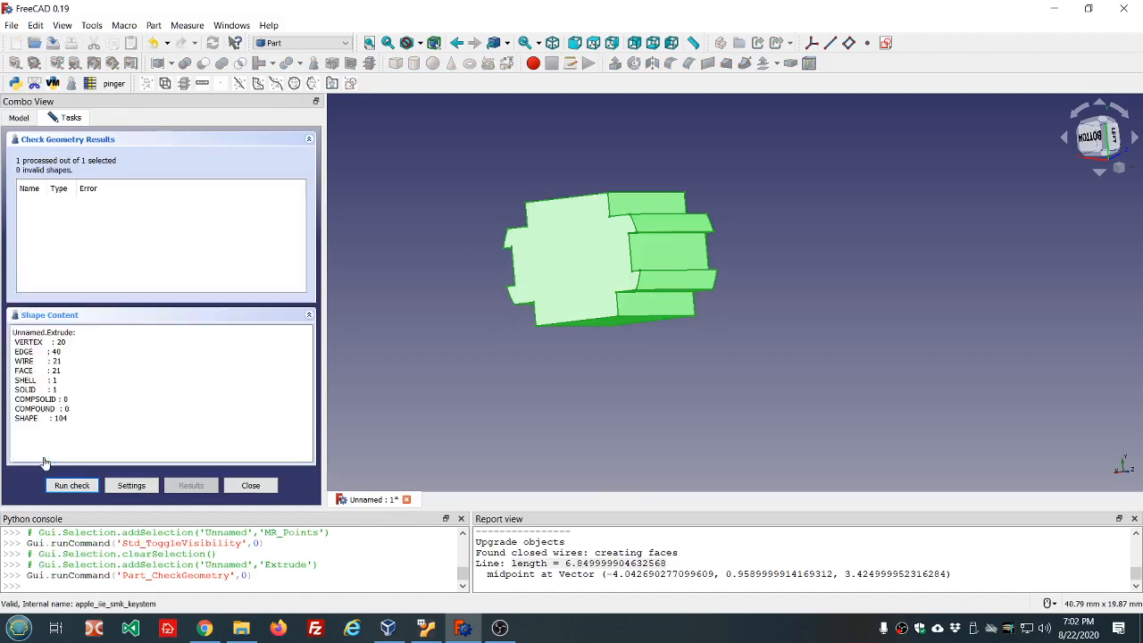
pyautogui.tripleClick(74, 390)
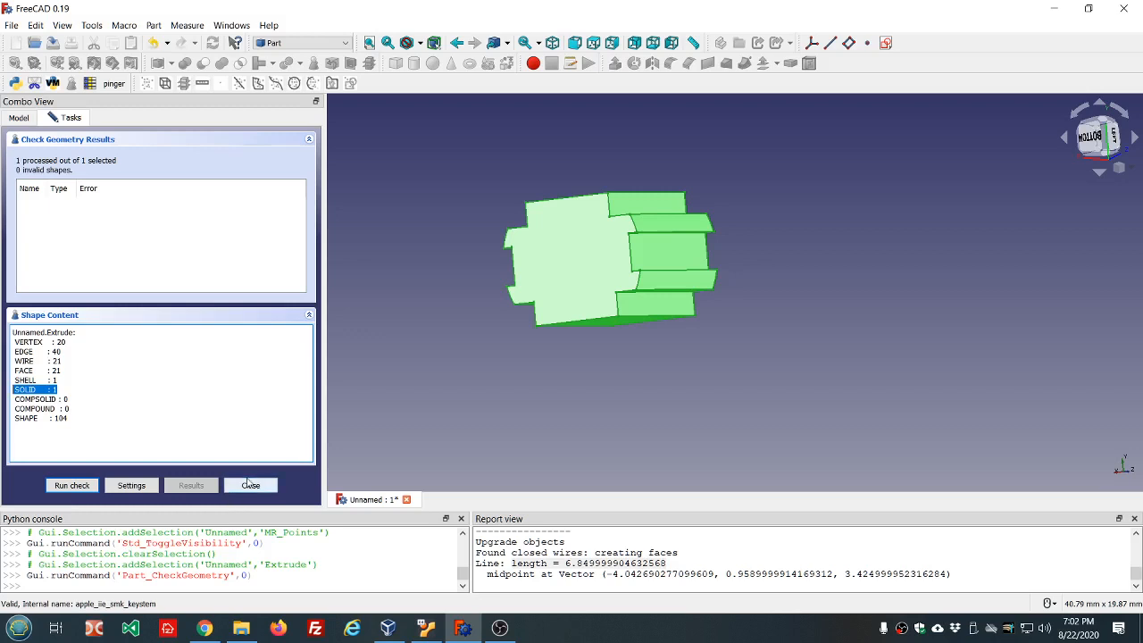
pyautogui.click(250, 487)
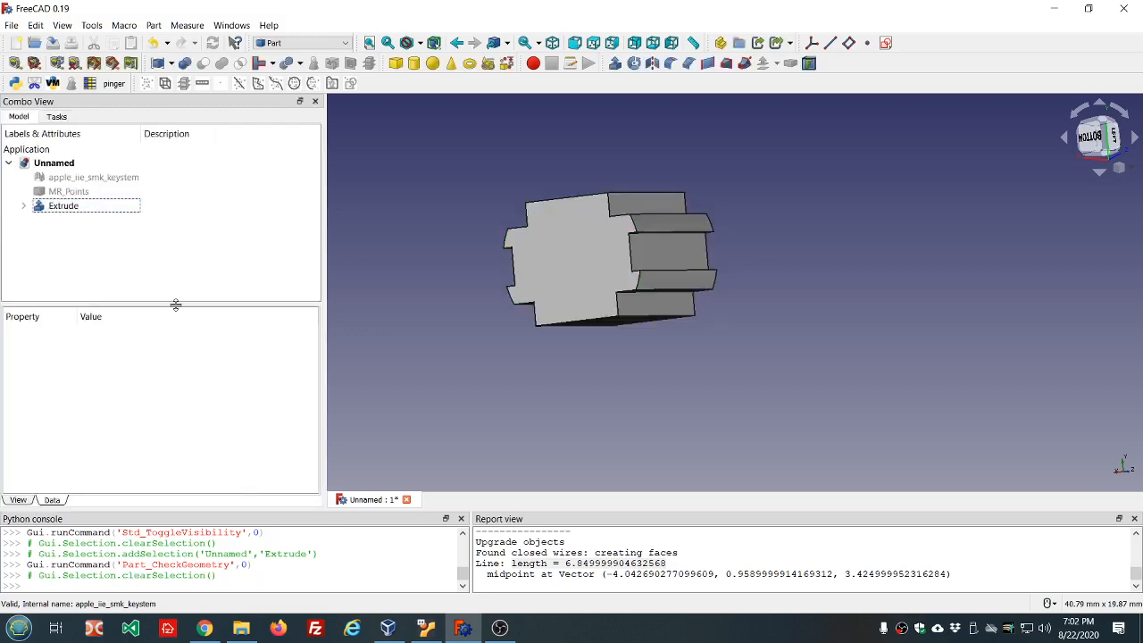
# Show the apple_iie_smk_keystem mesh and MR_Points again over the extrusion
pyautogui.click(89, 177)
pyautogui.press('space')
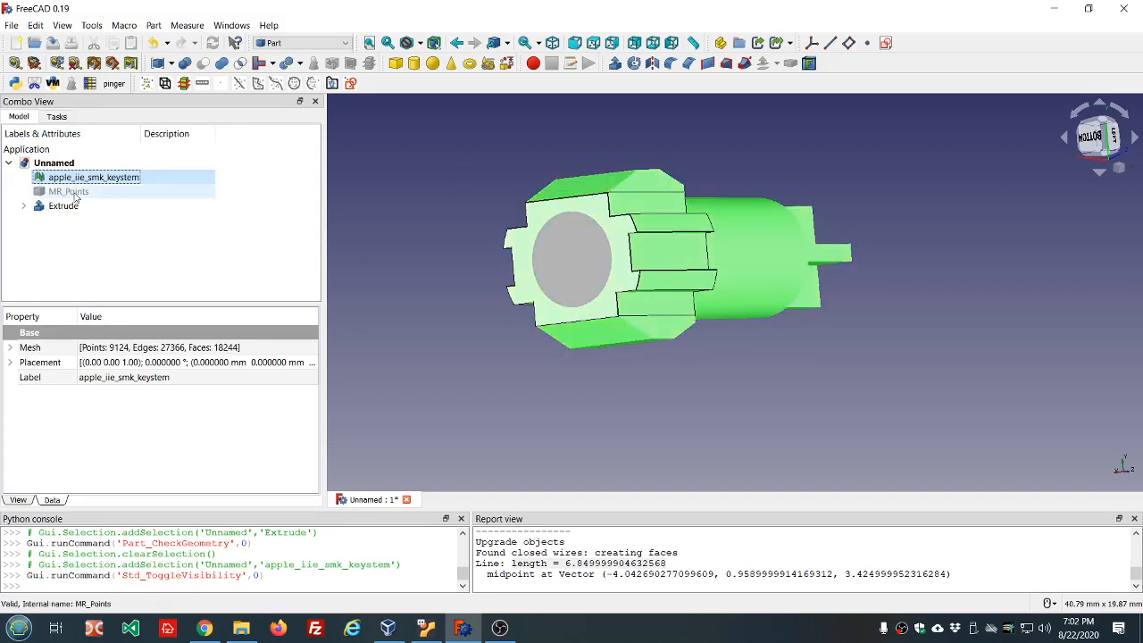
pyautogui.click(74, 192)
pyautogui.press('space')
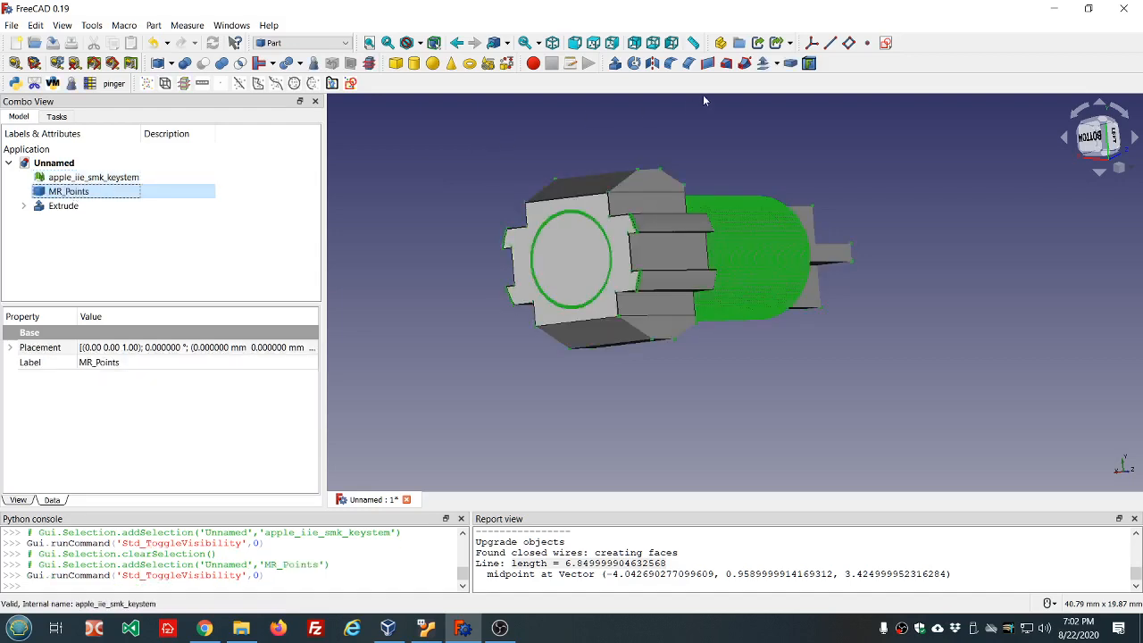
pyautogui.click(704, 96)
pyautogui.moveTo(809, 123); pyautogui.dragTo(790, 135, button='middle')
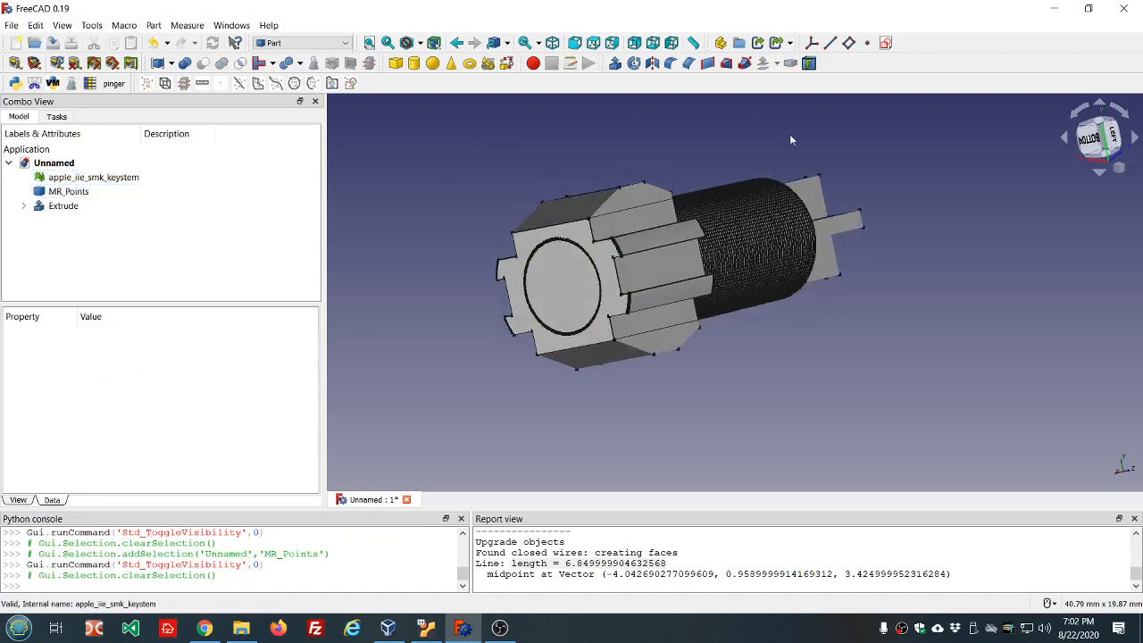
# Create a closed polygon through the eight corner points of the head's side profile in the plane X = -2.495 mm
pyautogui.click(590, 216)
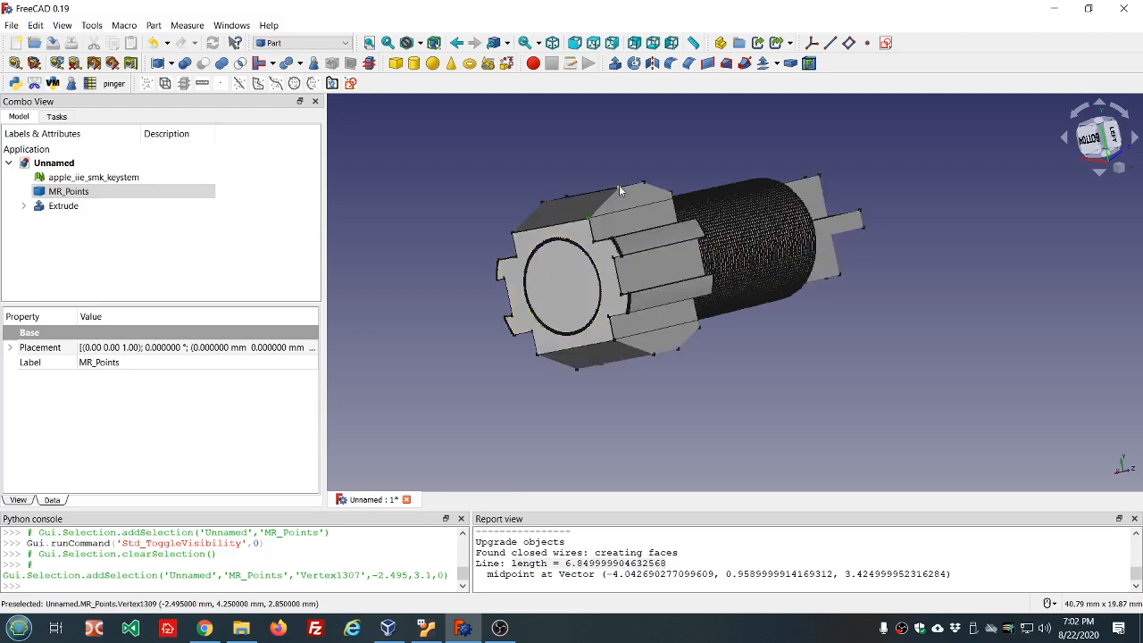
pyautogui.keyDown('ctrl'); pyautogui.click(619, 186); pyautogui.keyUp('ctrl')
pyautogui.keyDown('ctrl'); pyautogui.click(644, 183); pyautogui.keyUp('ctrl')
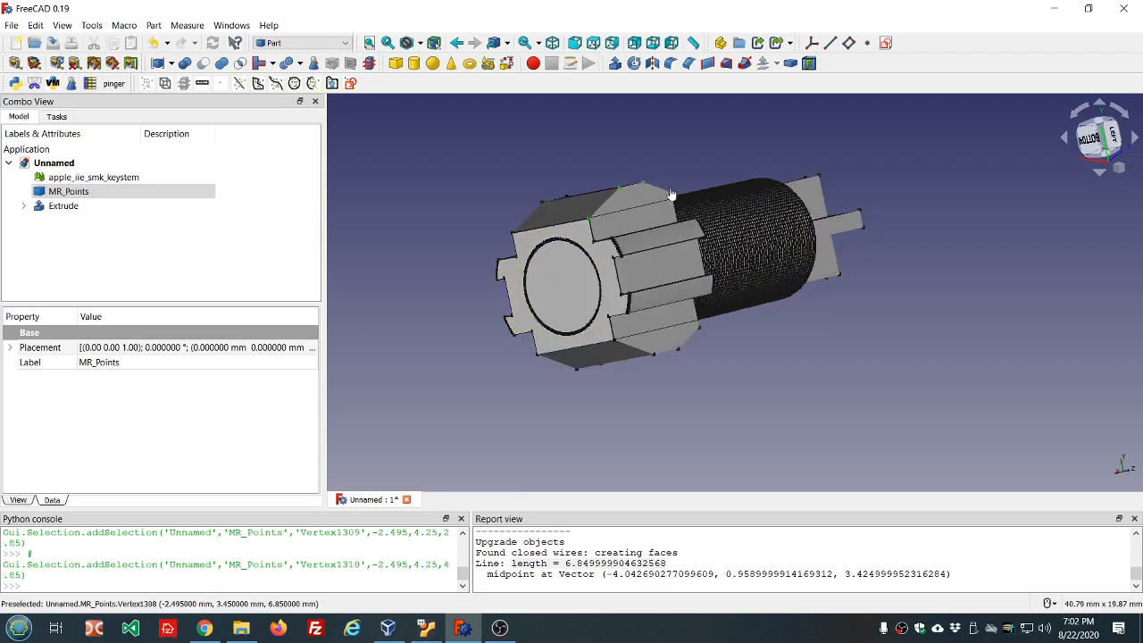
pyautogui.keyDown('ctrl'); pyautogui.click(674, 197); pyautogui.keyUp('ctrl')
pyautogui.keyDown('ctrl'); pyautogui.click(703, 334); pyautogui.keyUp('ctrl')
pyautogui.keyDown('ctrl'); pyautogui.click(677, 352); pyautogui.keyUp('ctrl')
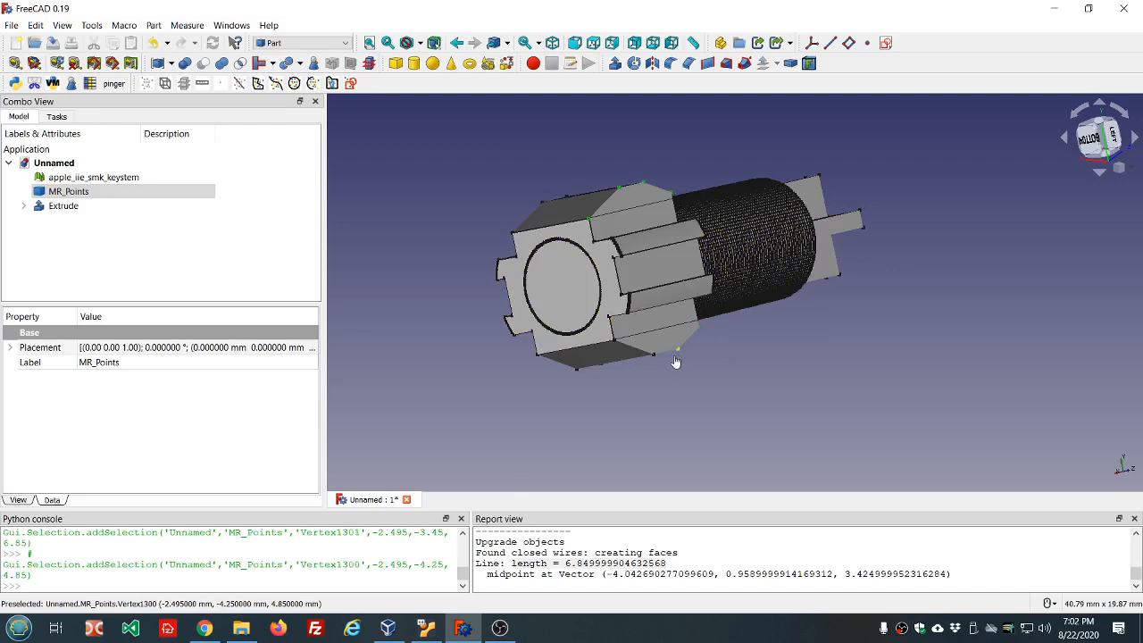
pyautogui.keyDown('ctrl'); pyautogui.click(656, 360); pyautogui.keyUp('ctrl')
pyautogui.keyDown('ctrl'); pyautogui.click(615, 349); pyautogui.keyUp('ctrl')
pyautogui.moveTo(852, 383); pyautogui.dragTo(755, 405, button='middle')
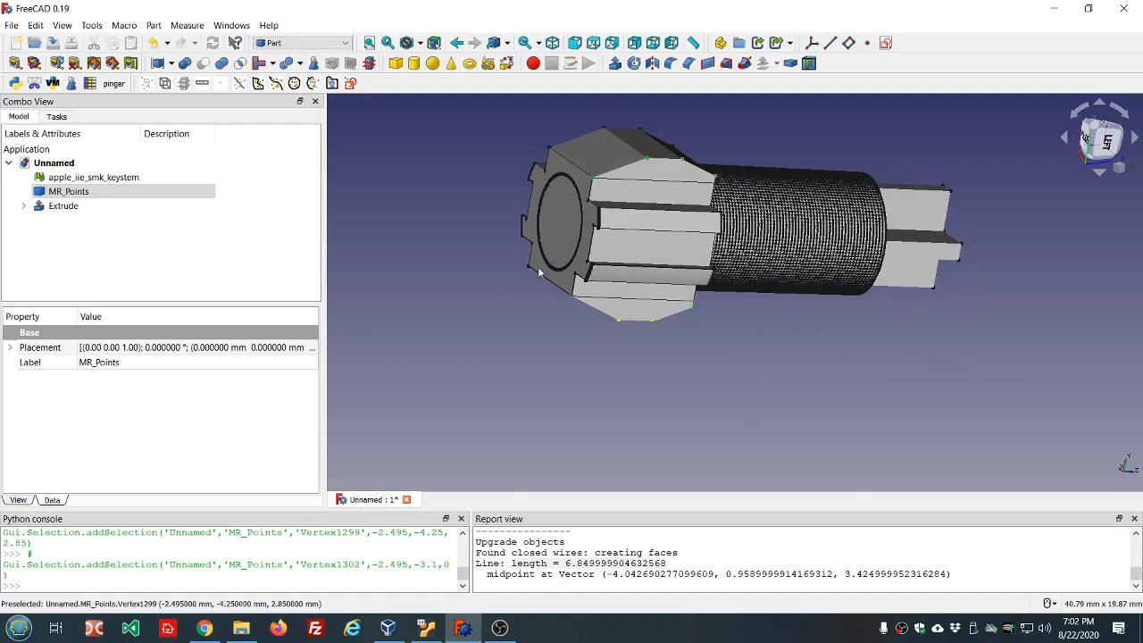
pyautogui.click(258, 83)
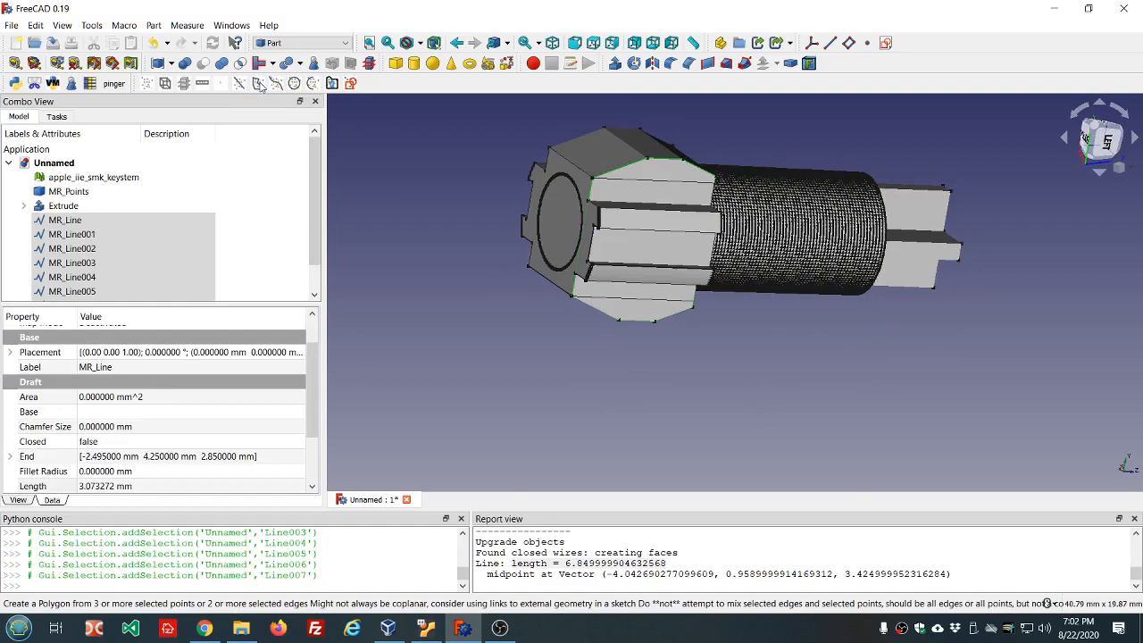
# Join the side profile's lines, MR_Line through MR_Line007, into a single wire
pyautogui.moveTo(1141, 264); pyautogui.dragTo(1043, 246, button='middle')
pyautogui.moveTo(412, 339); pyautogui.dragTo(464, 316, button='middle')
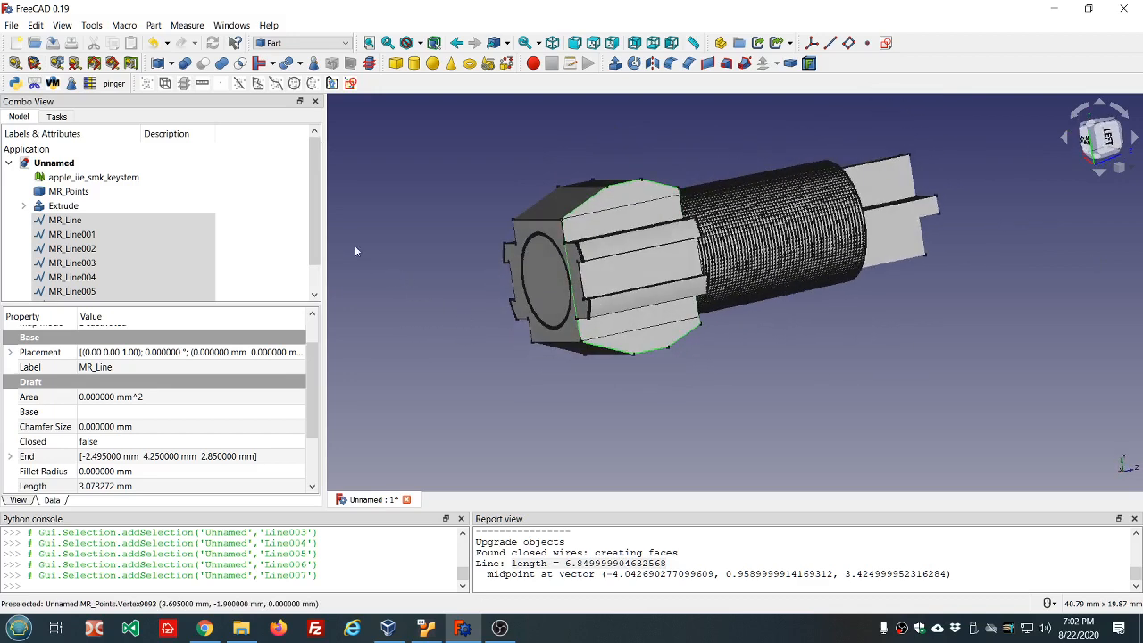
pyautogui.moveTo(320, 192); pyautogui.dragTo(323, 275)
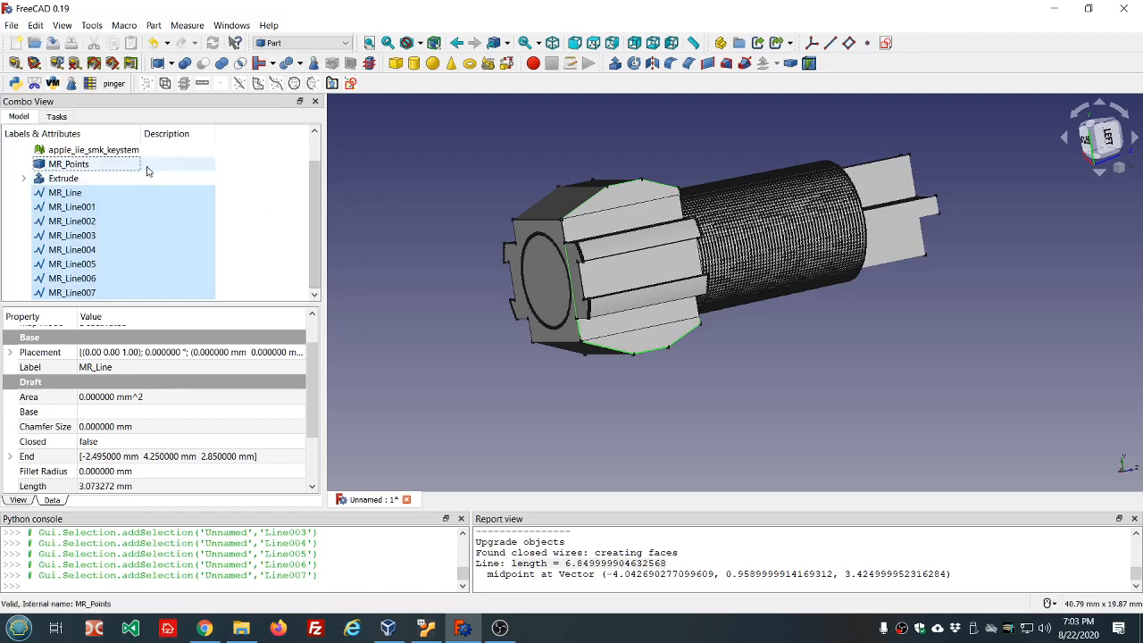
pyautogui.click(331, 83)
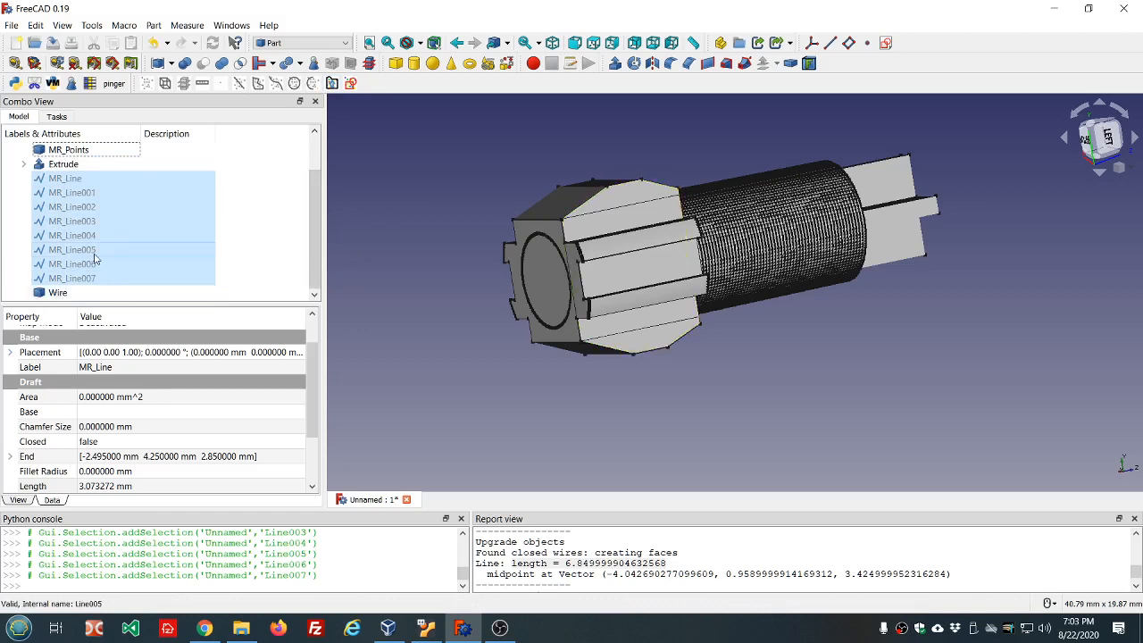
# Convert the octagonal side profile wire into a face and delete its source lines and the leftover wire
pyautogui.press('Delete')
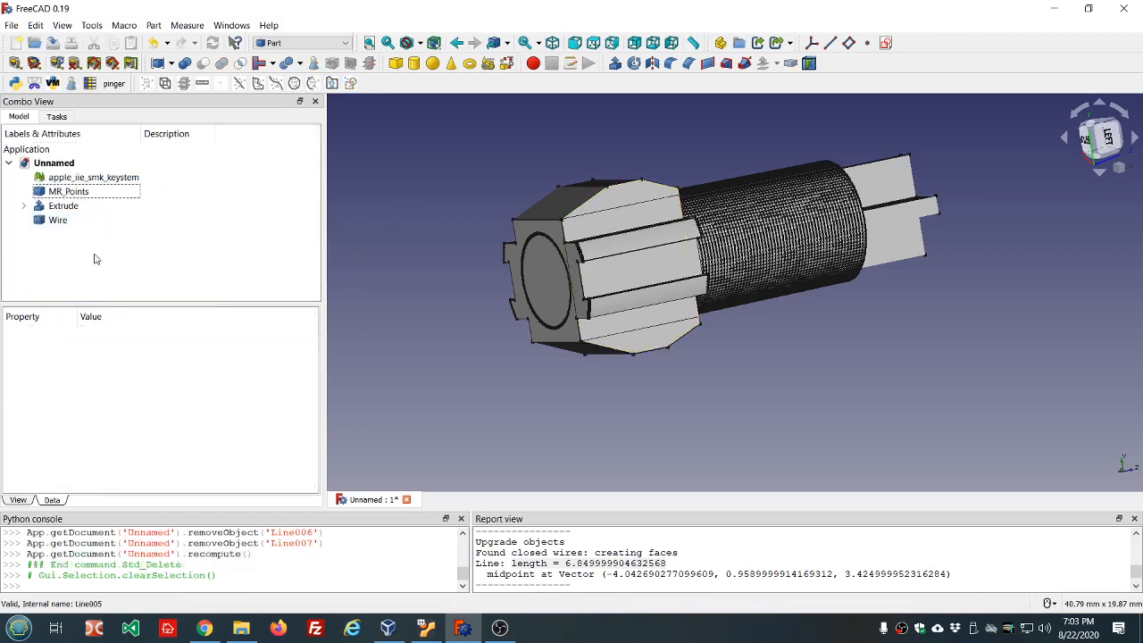
pyautogui.click(77, 221)
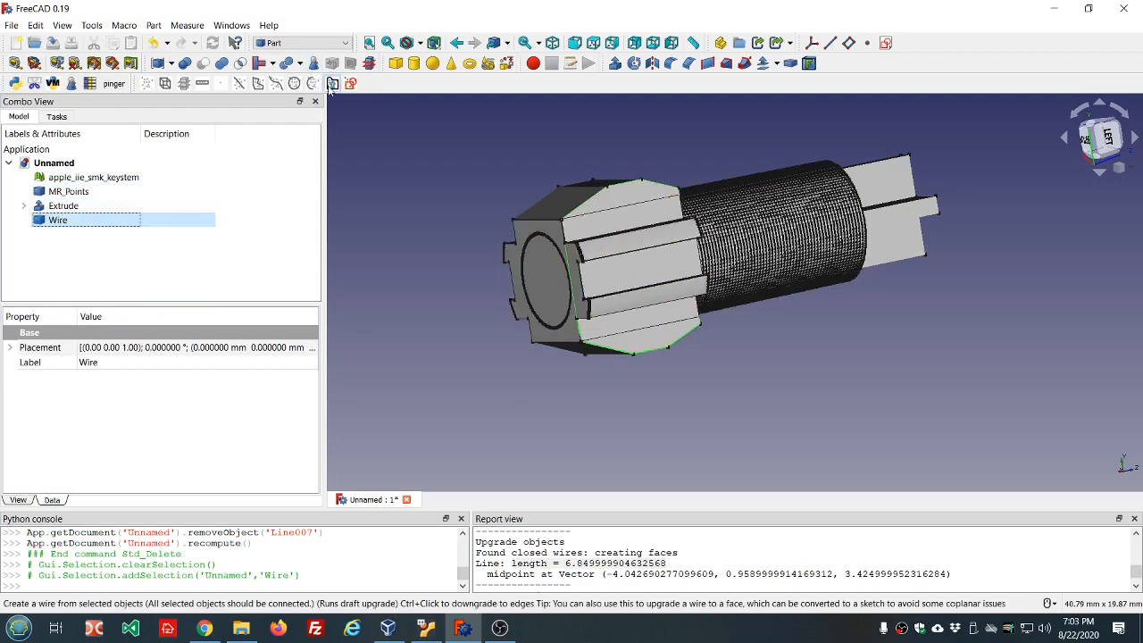
pyautogui.click(332, 83)
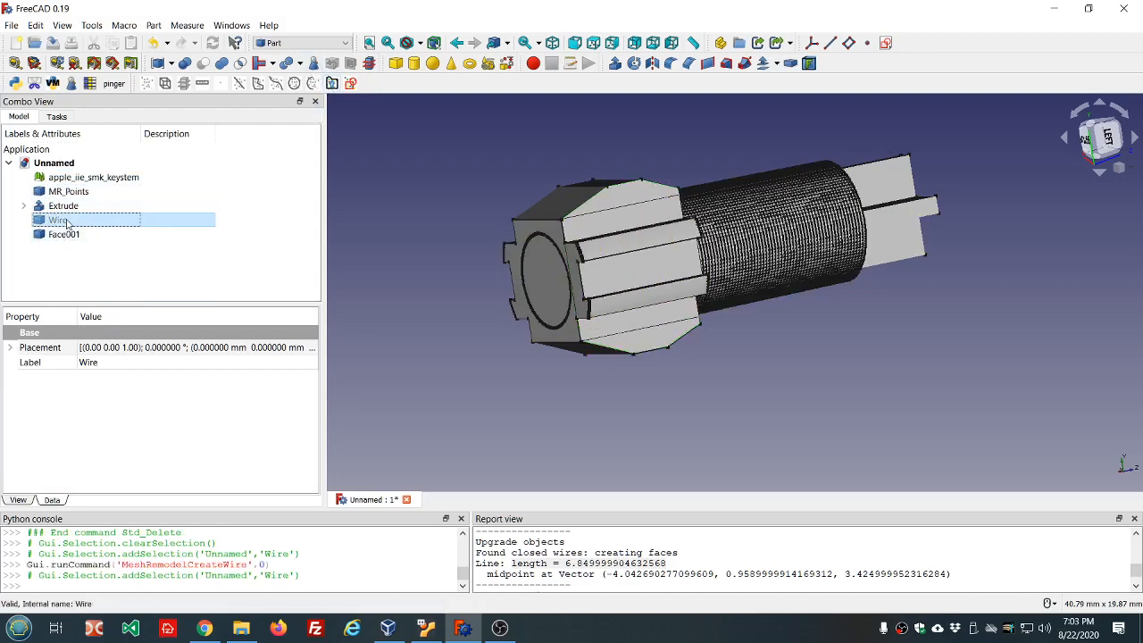
pyautogui.press('Delete')
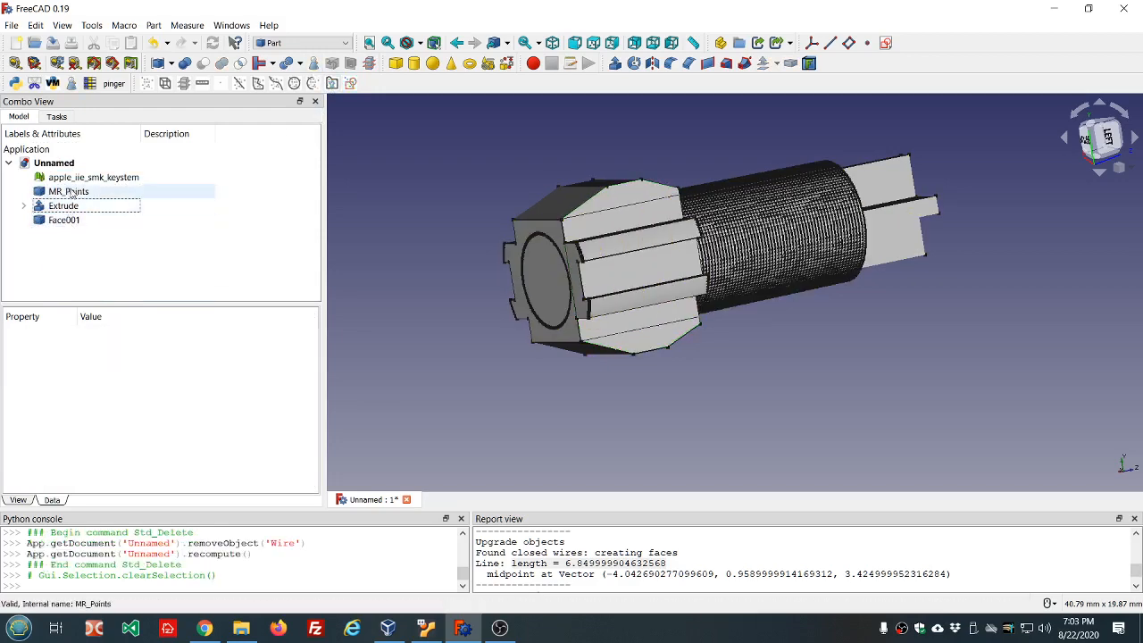
# Hide MR_Points and the apple_iie_smk_keystem mesh
pyautogui.click(70, 191)
pyautogui.press('space')
pyautogui.click(77, 178)
pyautogui.press('space')
# Hide the extruded head to inspect the octagonal face alone, and show the extrusion again
pyautogui.click(63, 205)
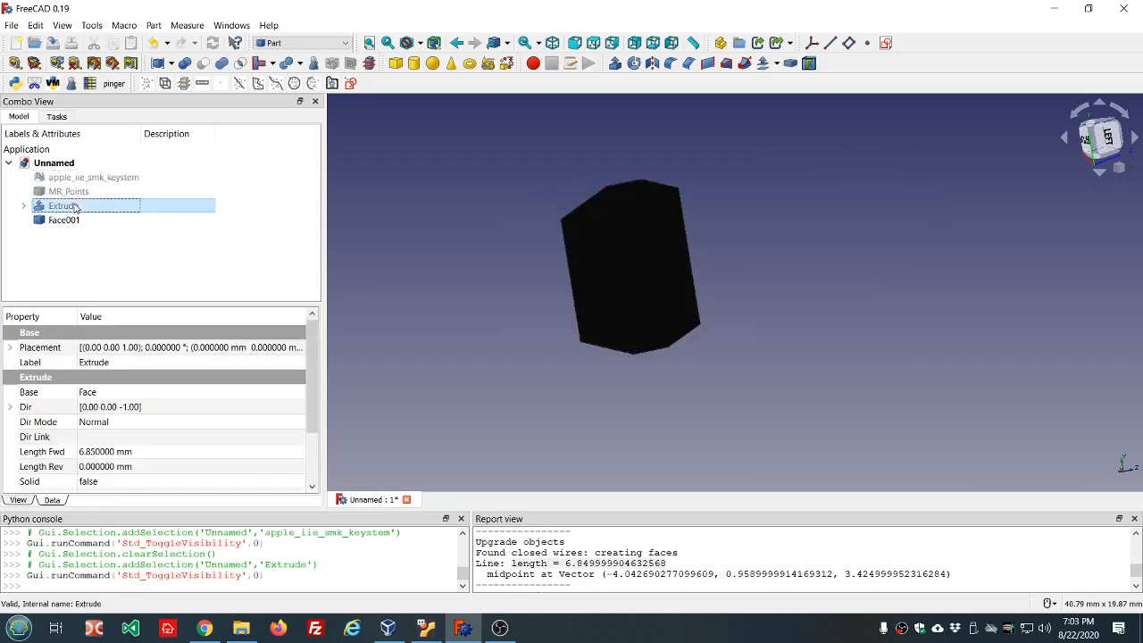
pyautogui.press('space')
pyautogui.moveTo(587, 282); pyautogui.dragTo(540, 272, button='middle')
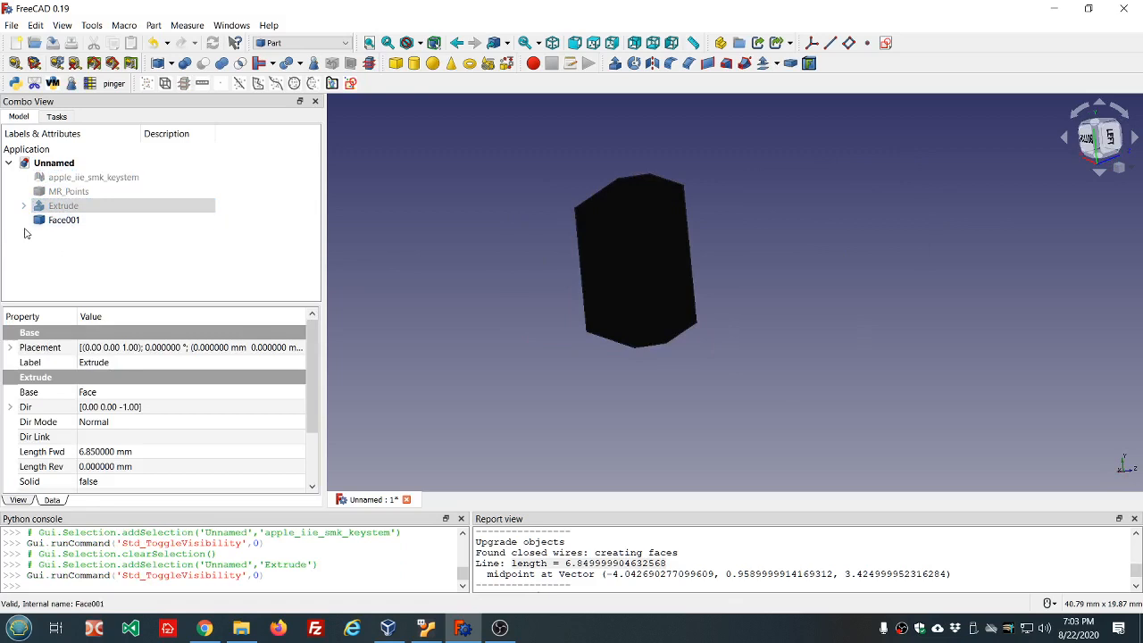
pyautogui.click(61, 220)
pyautogui.press('space')
pyautogui.press('space')
pyautogui.click(64, 206)
pyautogui.press('space')
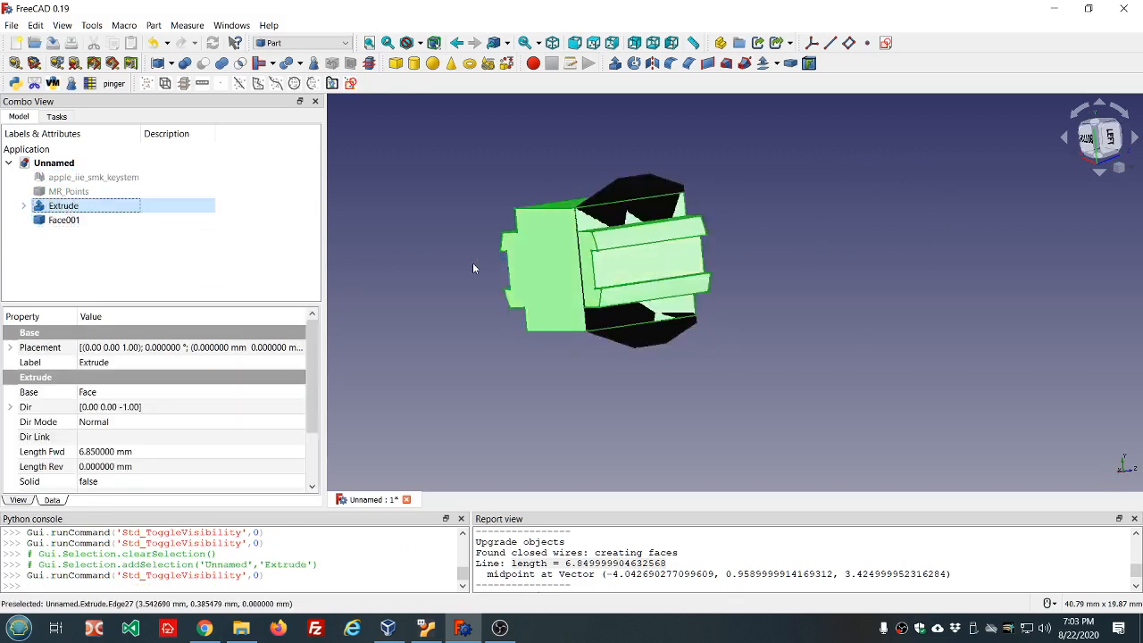
# Measure the straight end-face edge at Y = 3.1 mm on the extruded head with a temporary MR_Line, and delete that line
pyautogui.moveTo(473, 263); pyautogui.dragTo(587, 284, button='middle')
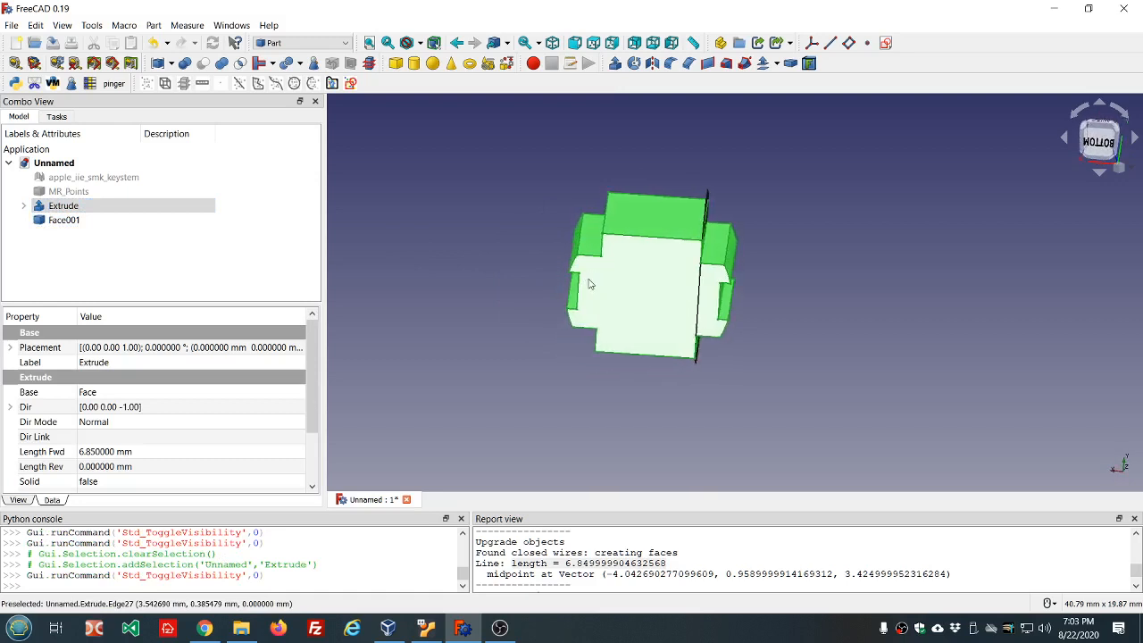
pyautogui.click(639, 241)
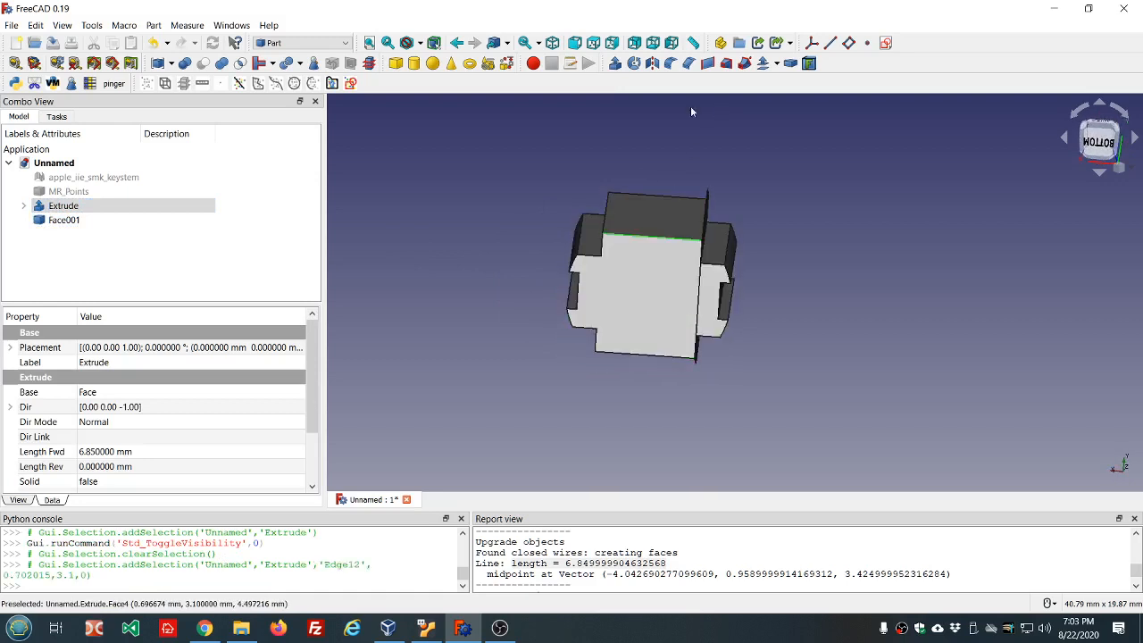
pyautogui.click(238, 83)
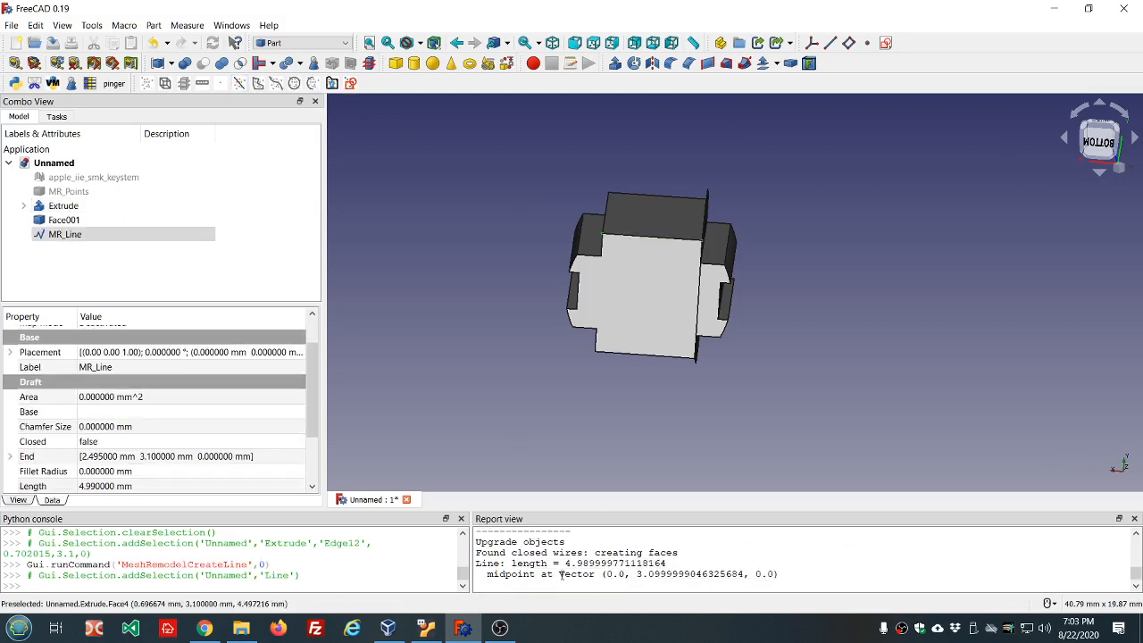
pyautogui.moveTo(565, 563); pyautogui.dragTo(662, 563)
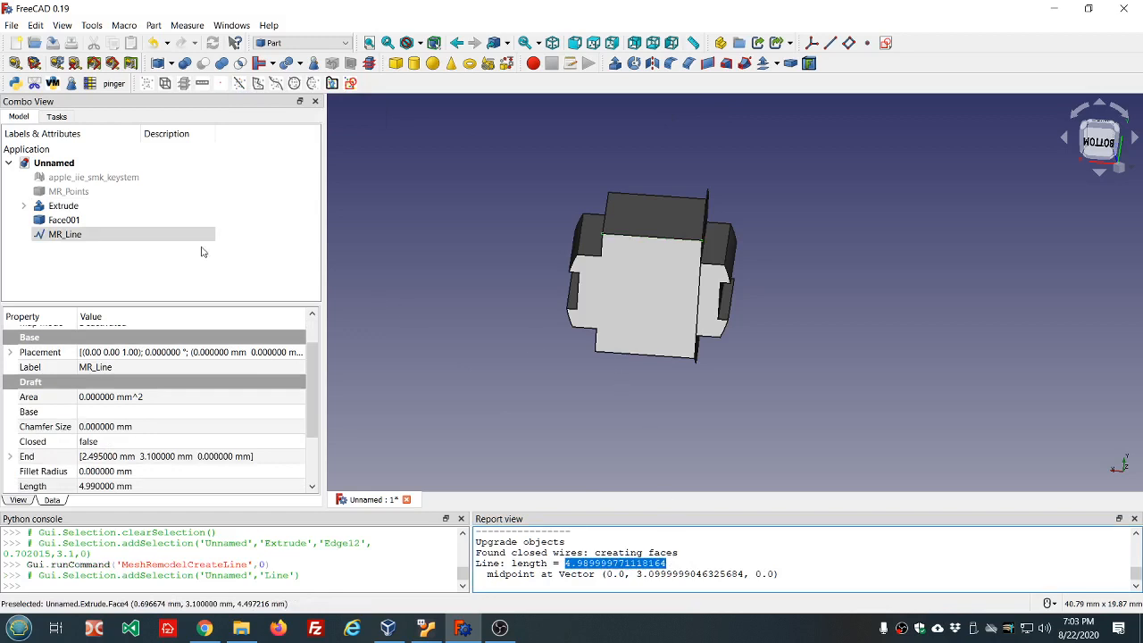
pyautogui.click(150, 276)
pyautogui.doubleClick(87, 235)
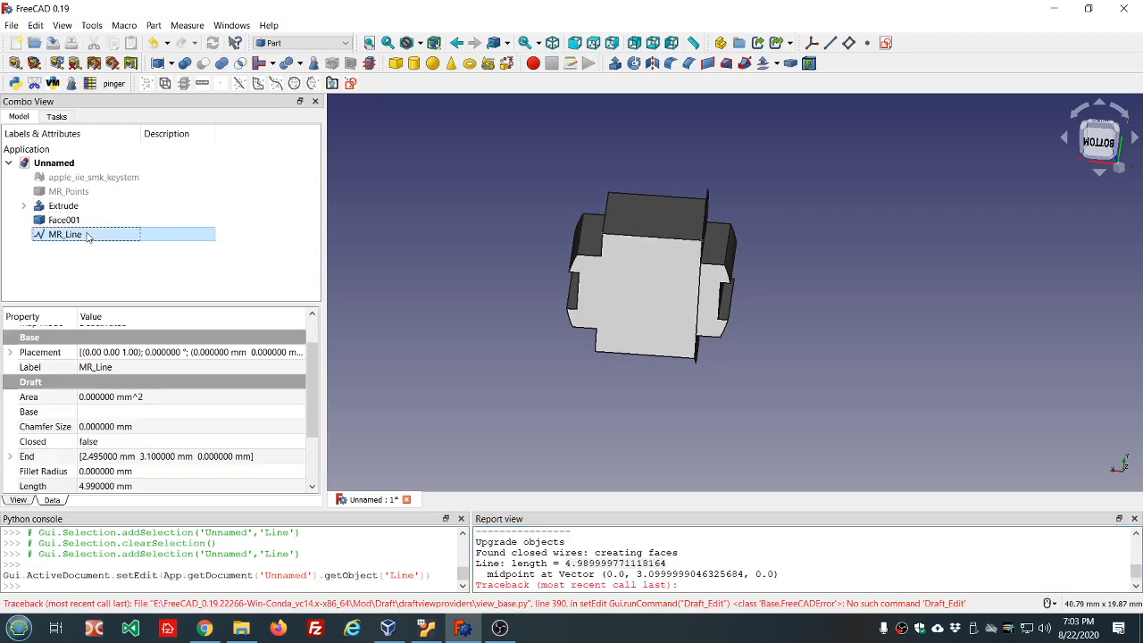
pyautogui.press('Delete')
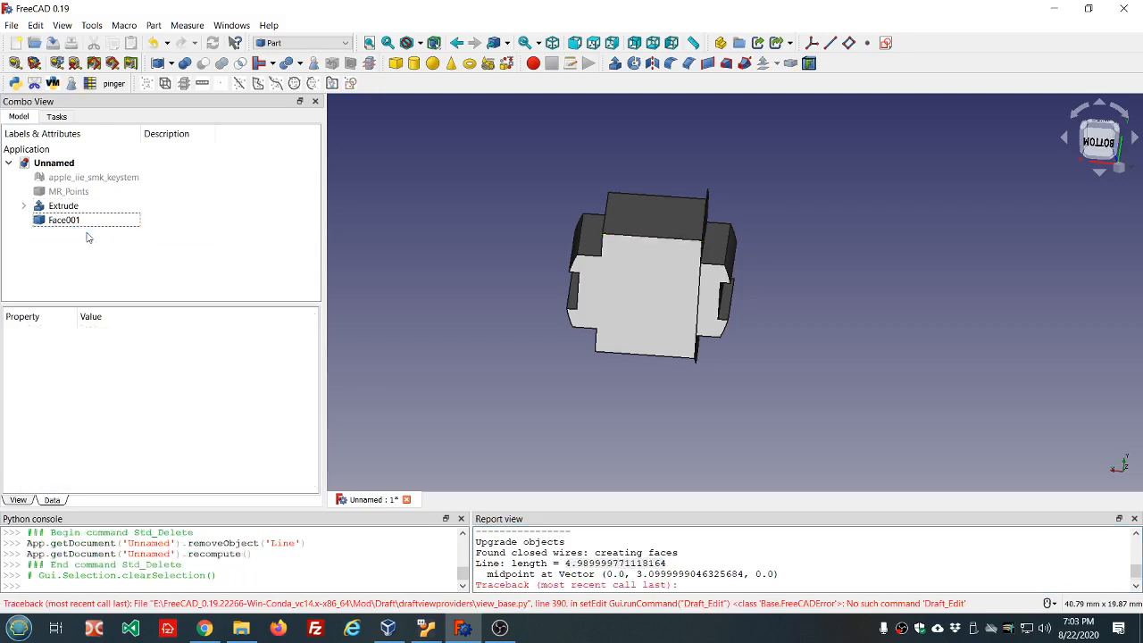
# Extrude the octagonal side face 5 mm along its normal across the head
pyautogui.click(615, 63)
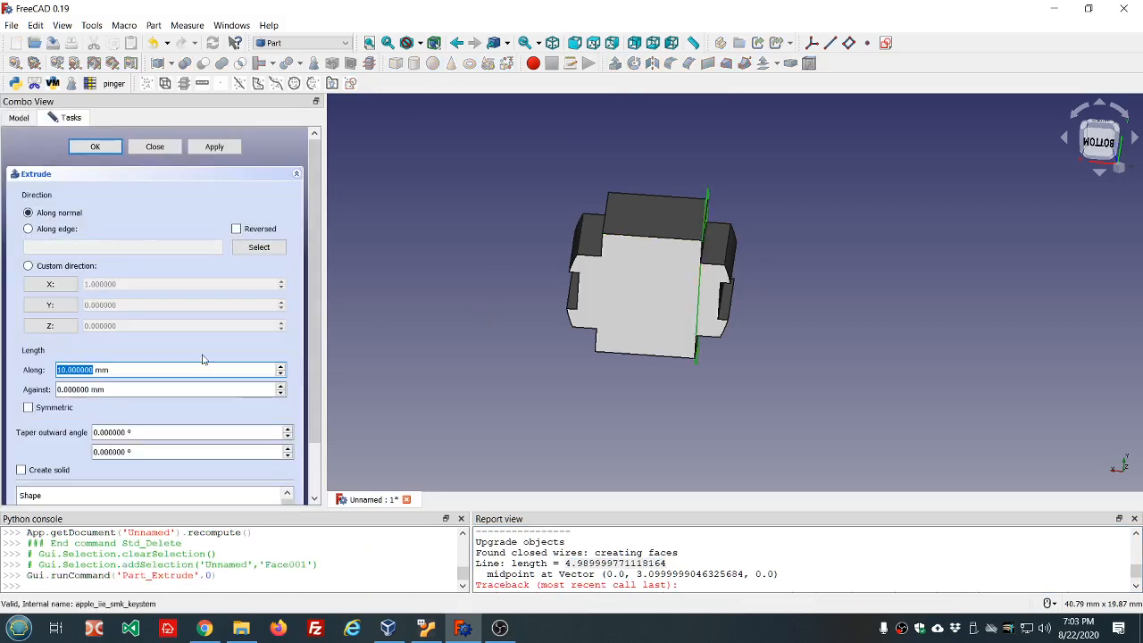
pyautogui.write('5')
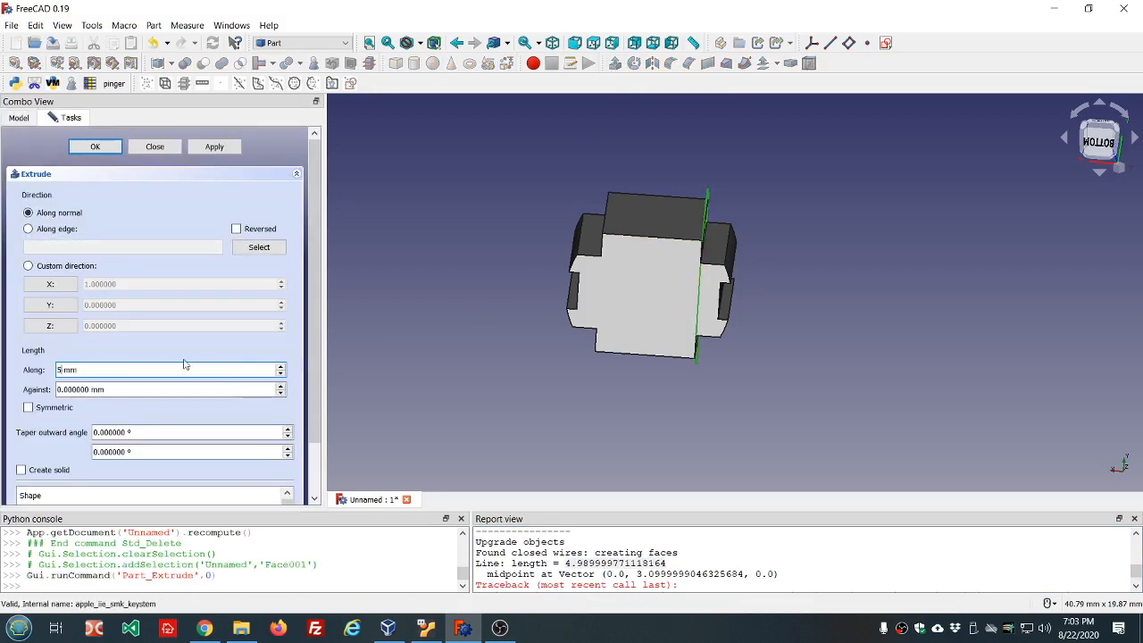
pyautogui.click(214, 147)
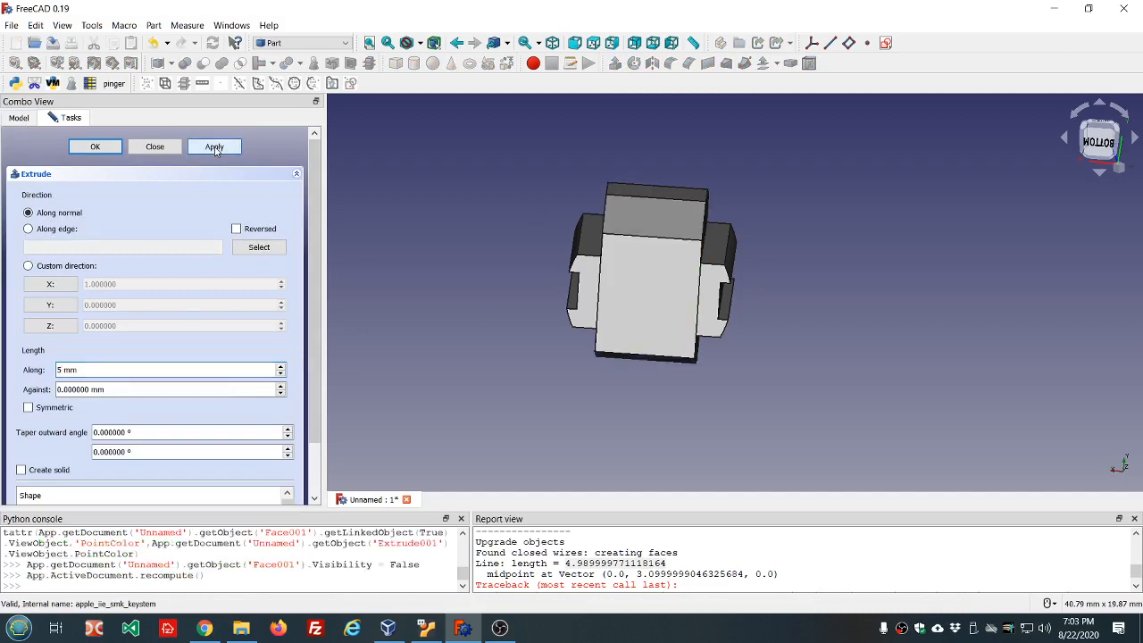
pyautogui.click(155, 146)
# Fuse Extrude and Extrude001 into one body with a boolean union
pyautogui.moveTo(816, 336); pyautogui.dragTo(746, 326, button='middle')
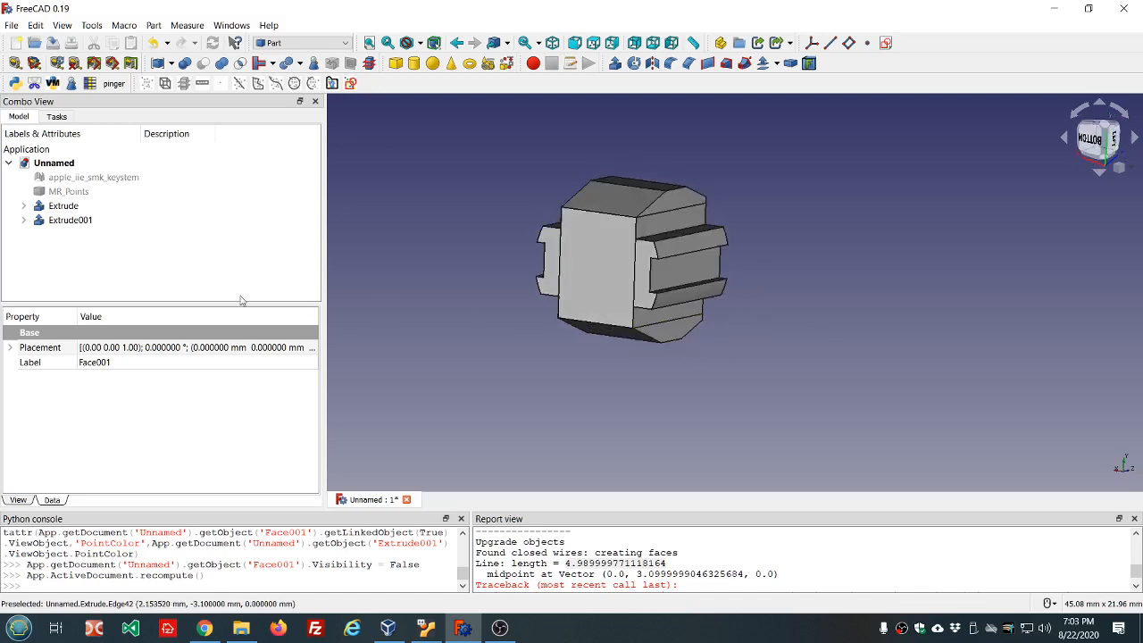
pyautogui.click(81, 208)
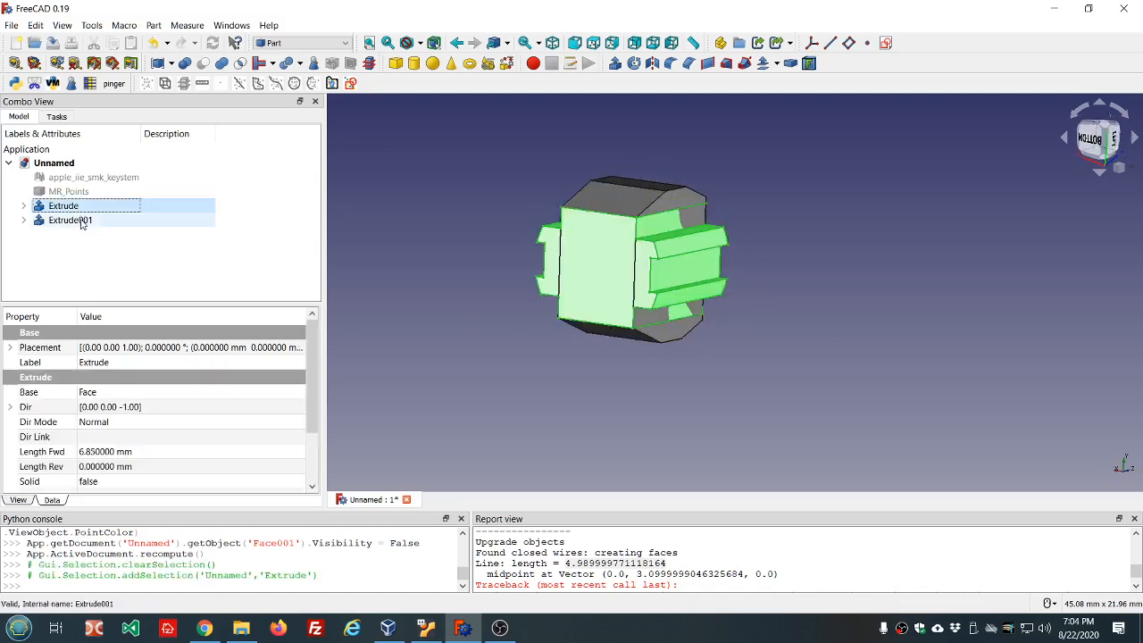
pyautogui.keyDown('ctrl'); pyautogui.click(82, 222); pyautogui.keyUp('ctrl')
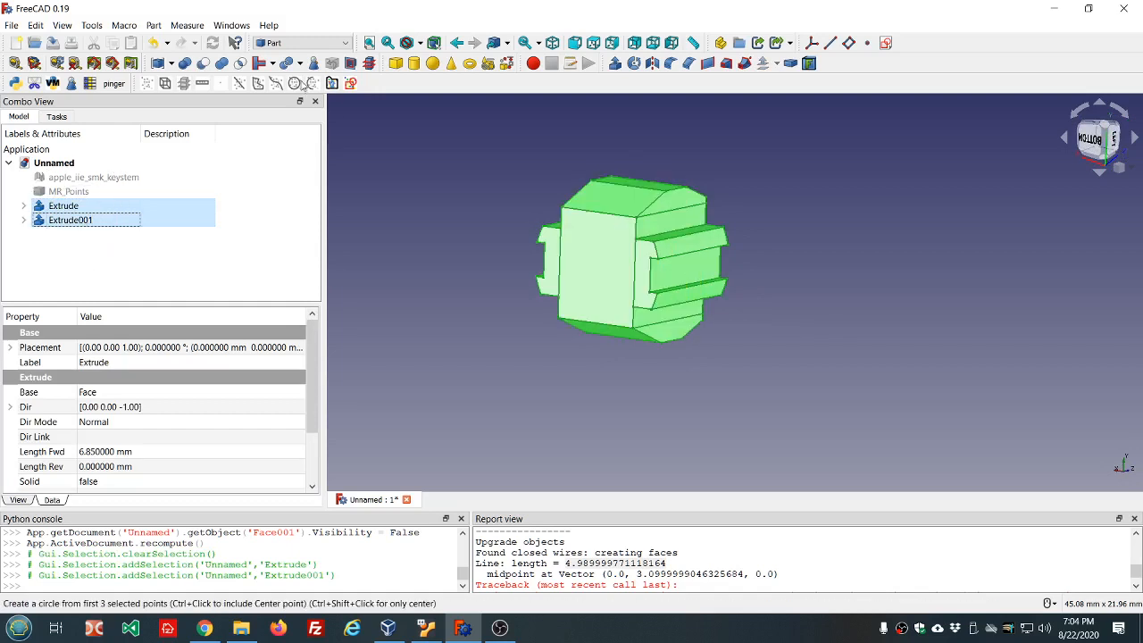
pyautogui.click(221, 63)
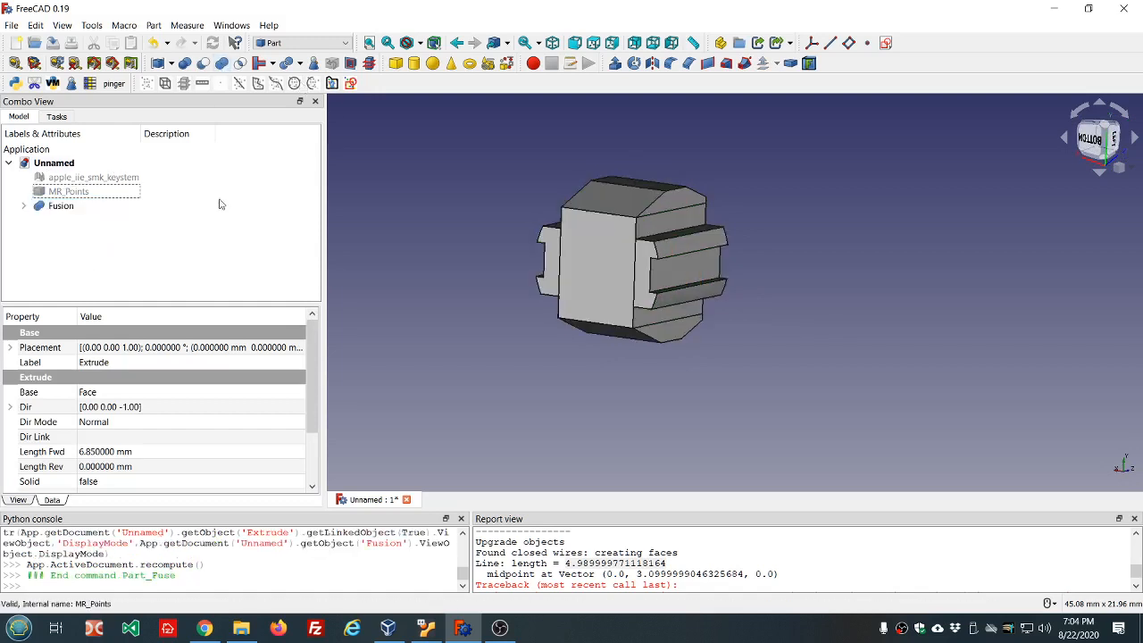
# Clear the report view, run a geometry check on the fusion and examine its shape content for a solid
pyautogui.rightClick(733, 550)
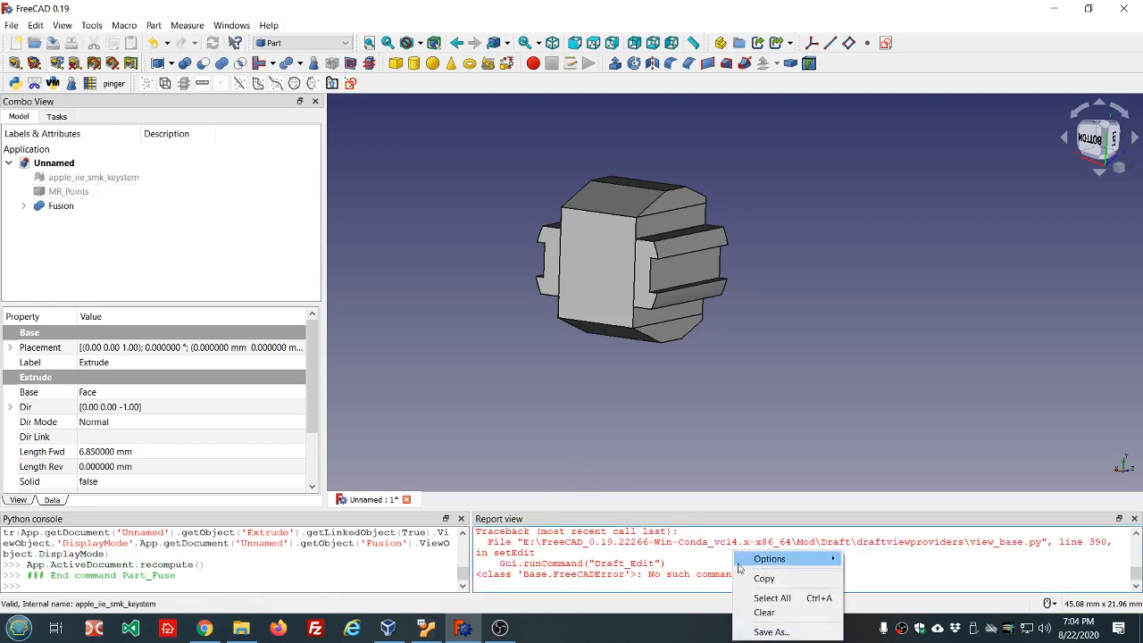
pyautogui.click(764, 613)
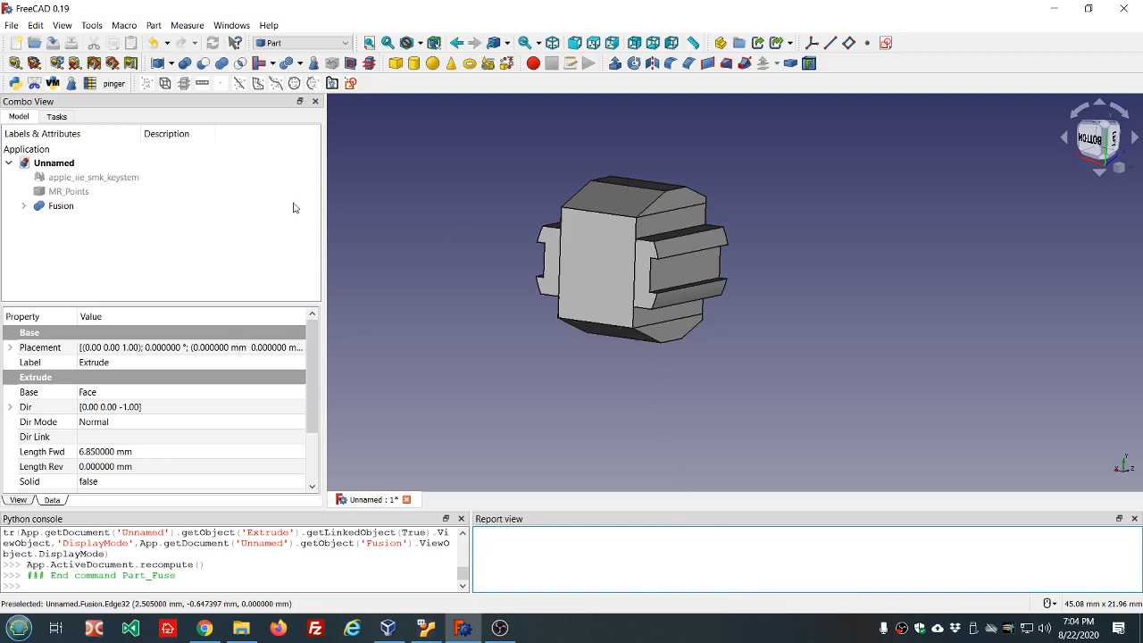
pyautogui.click(25, 206)
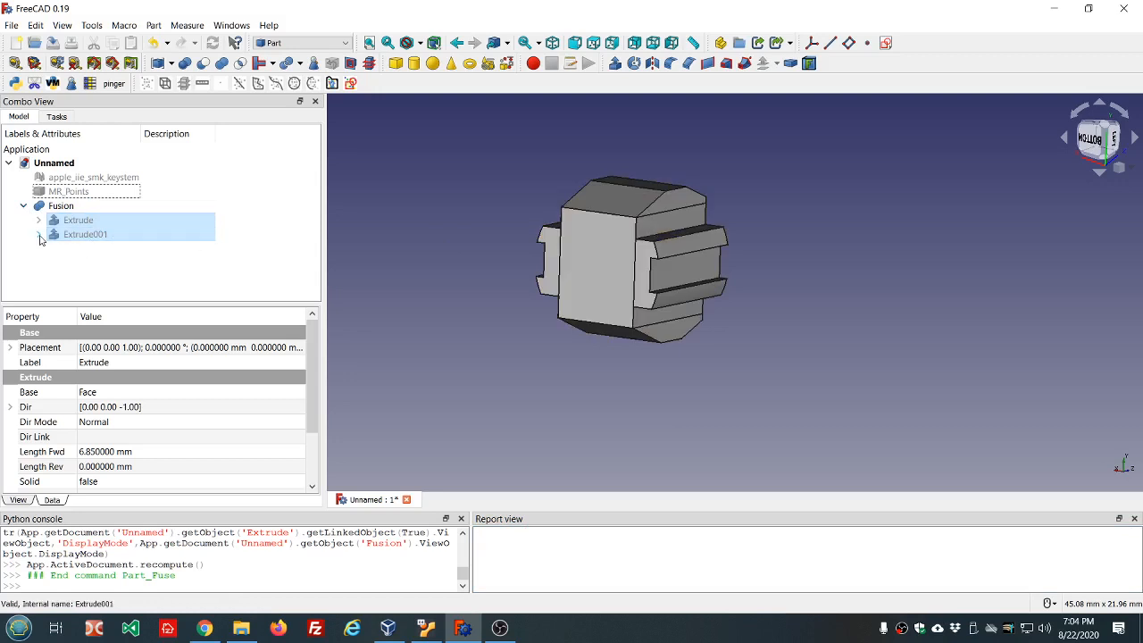
pyautogui.click(38, 234)
pyautogui.click(39, 235)
pyautogui.click(61, 207)
pyautogui.click(316, 65)
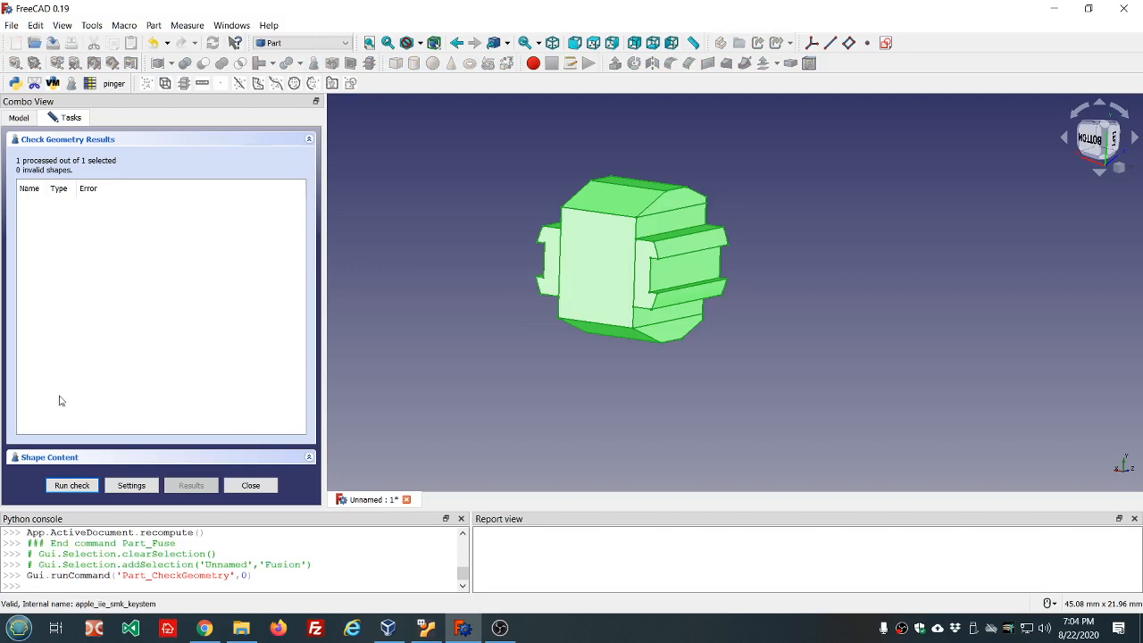
pyautogui.click(53, 457)
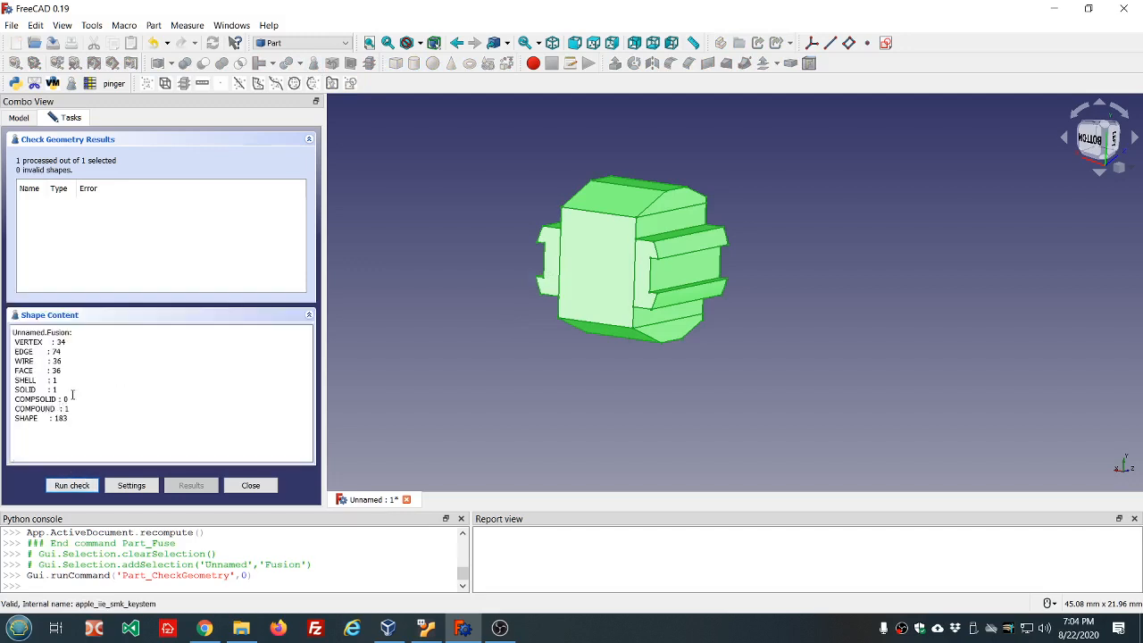
pyautogui.moveTo(75, 390); pyautogui.dragTo(12, 390)
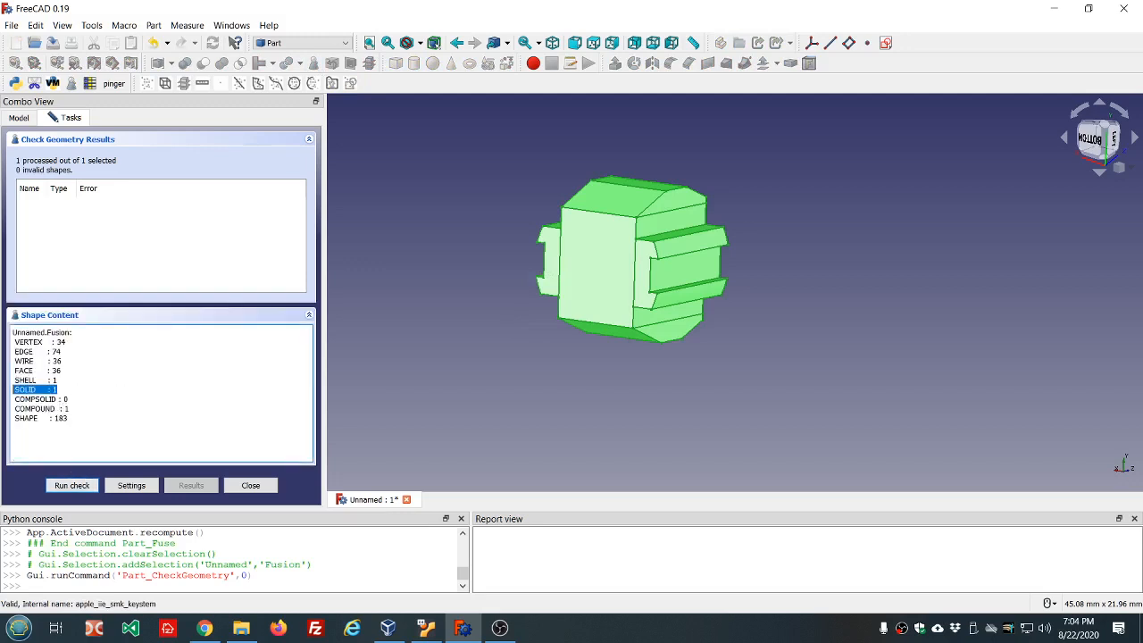
pyautogui.click(247, 490)
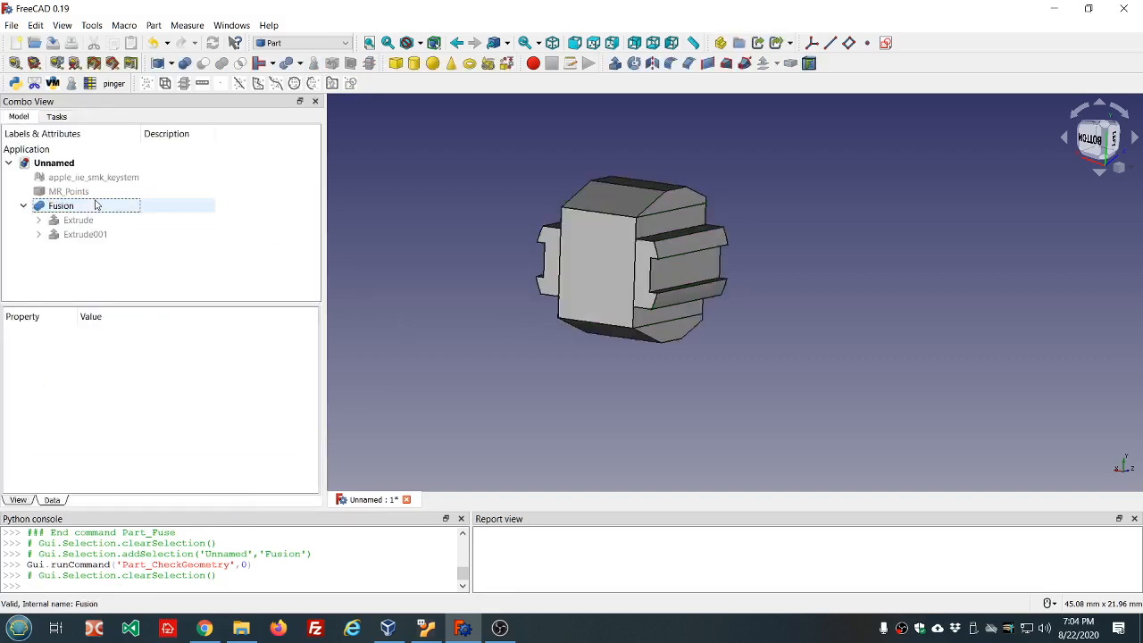
# Set the fusion's Refine property to true to remove the seam edges between coplanar faces
pyautogui.scroll(3, 724, 199)
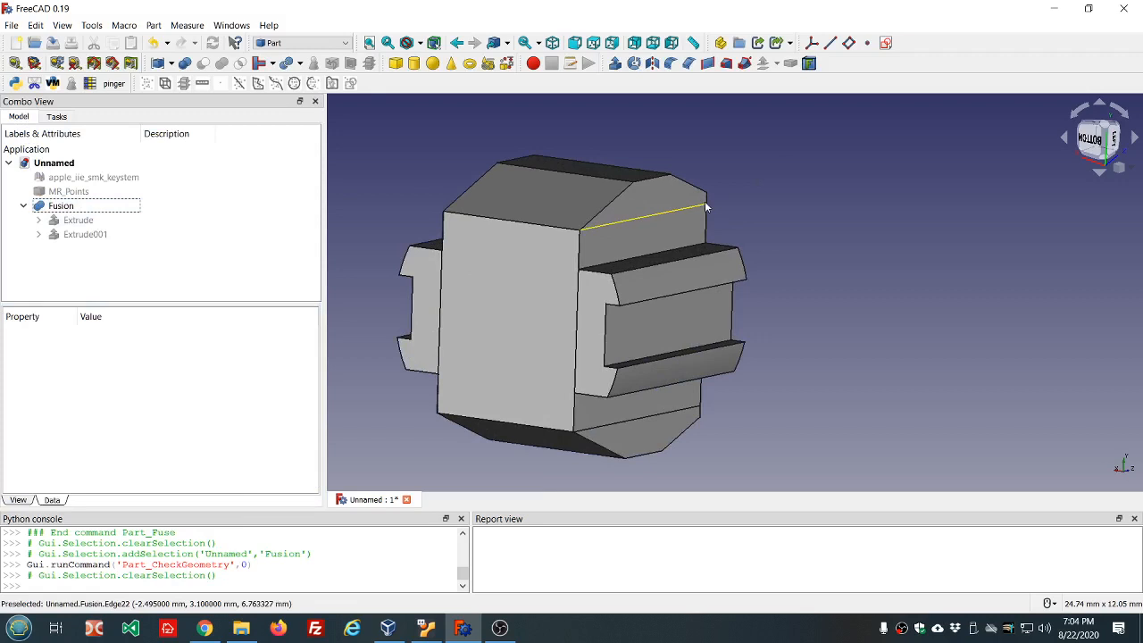
pyautogui.click(630, 221)
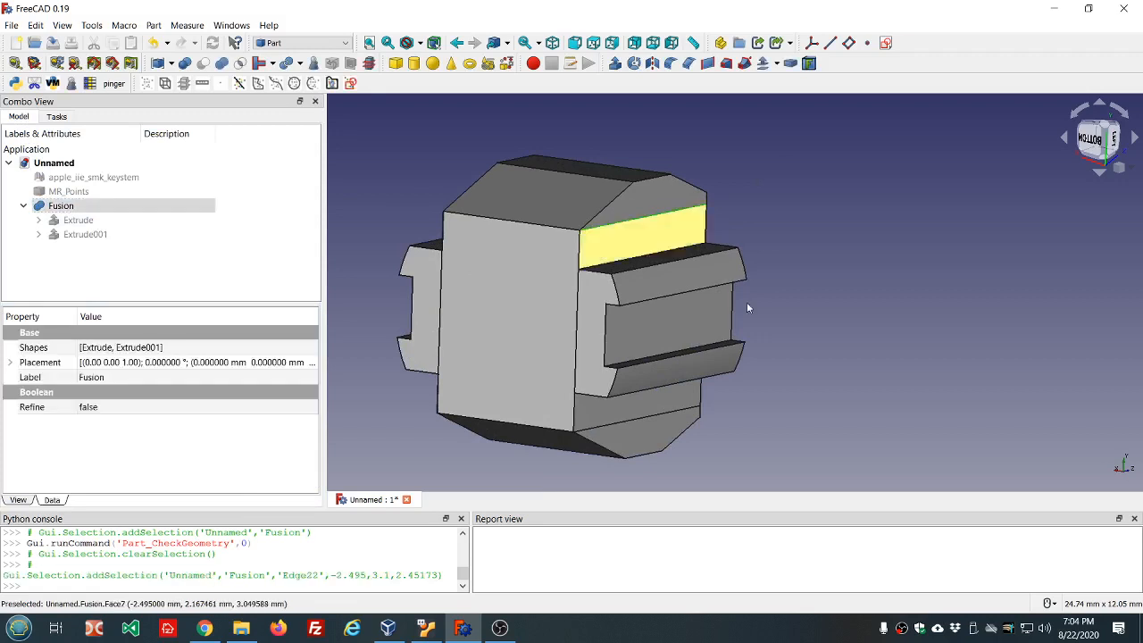
pyautogui.click(655, 416)
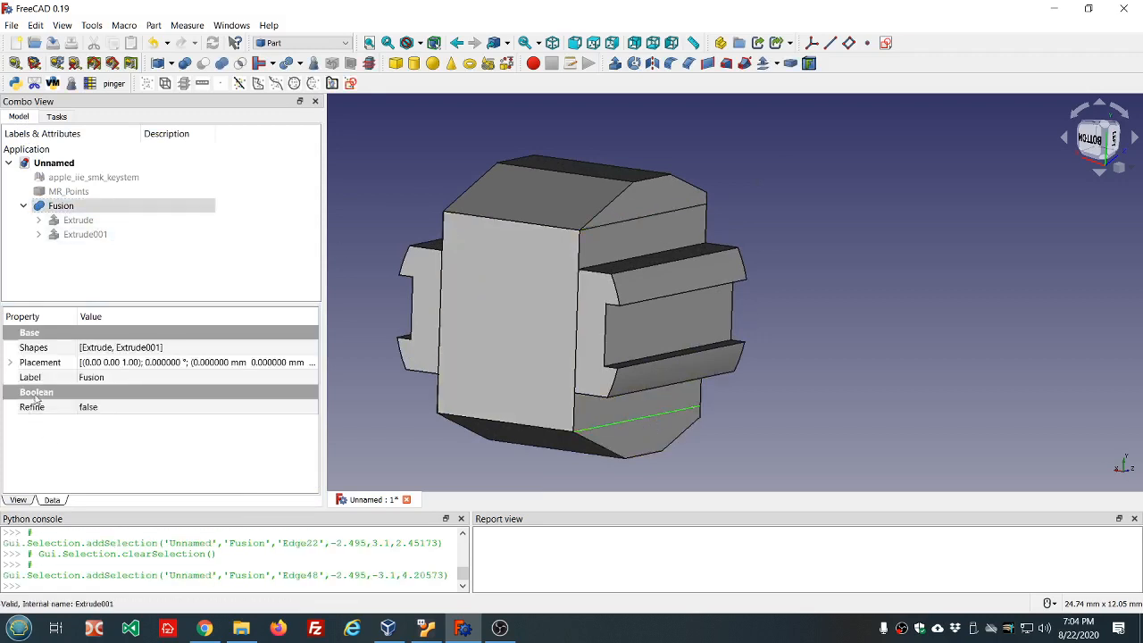
pyautogui.click(124, 410)
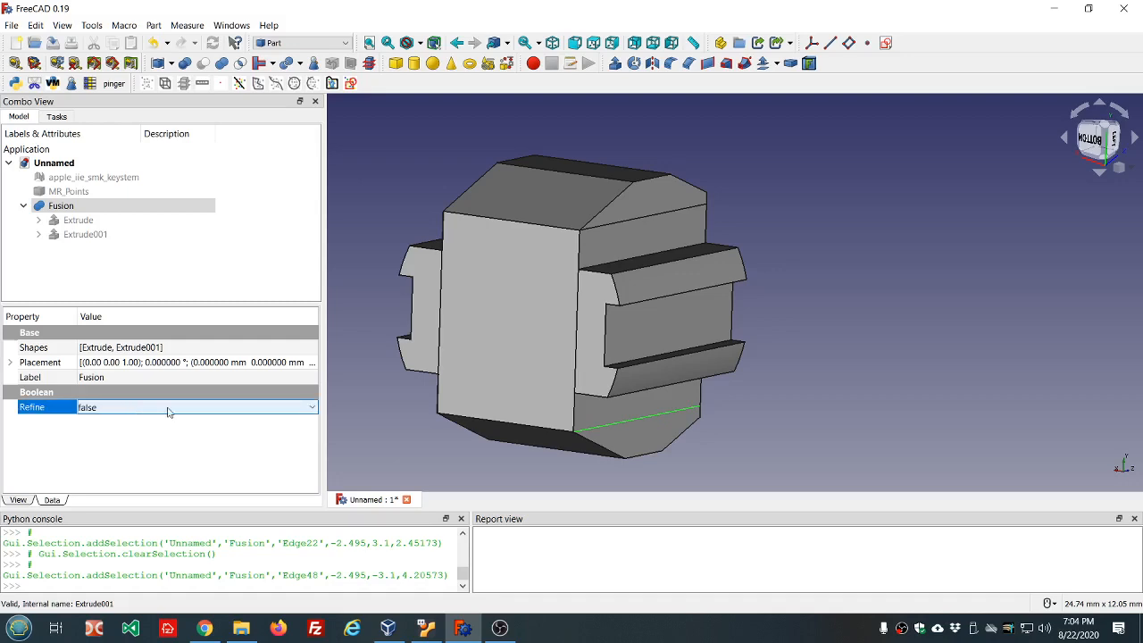
pyautogui.scroll(-1, 168, 412)
pyautogui.click(376, 159)
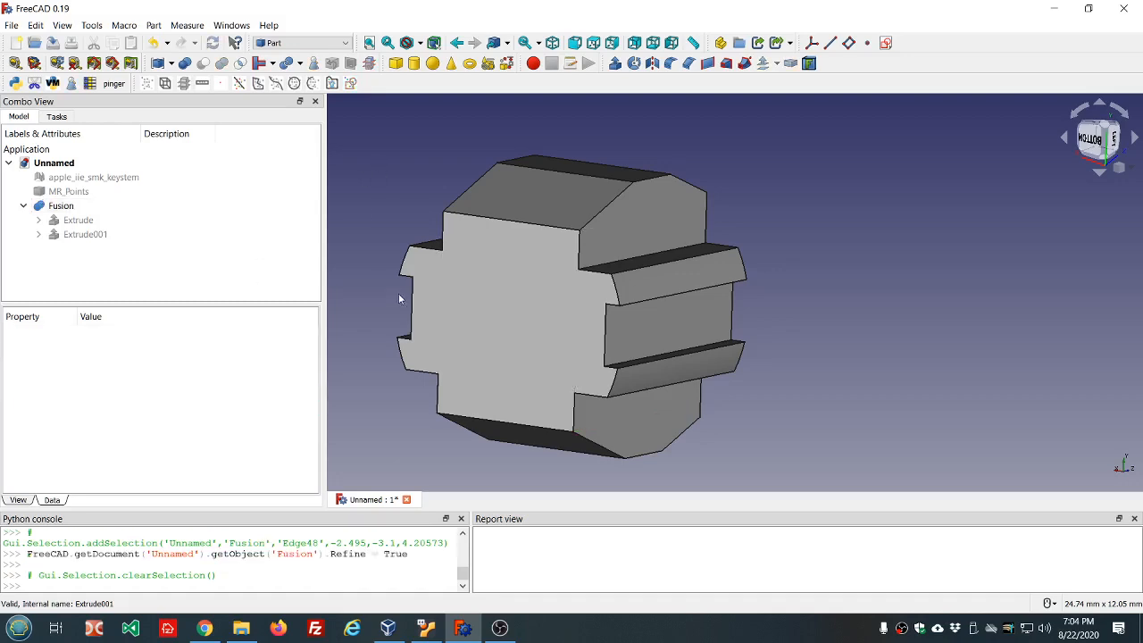
# Delete the fusion so that Extrude and Extrude001 are separate objects again
pyautogui.moveTo(399, 298)
pyautogui.mouseDown(button='middle')
pyautogui.moveTo(604, 313)
pyautogui.moveTo(618, 229)
pyautogui.moveTo(369, 282)
pyautogui.moveTo(385, 298)
pyautogui.mouseUp(button='middle')
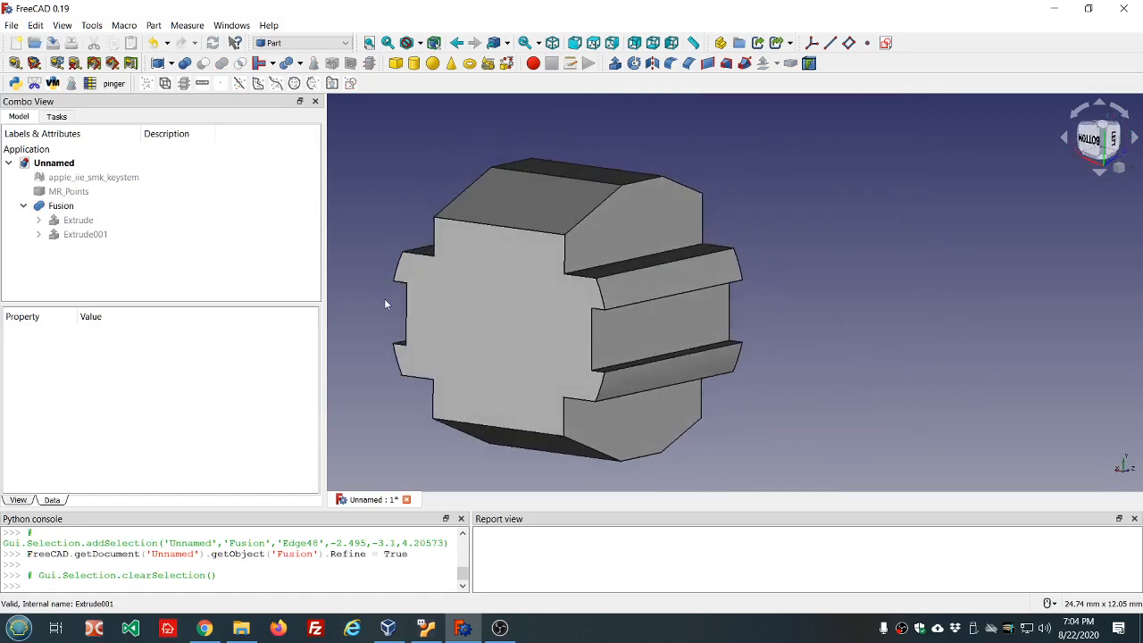
pyautogui.click(61, 209)
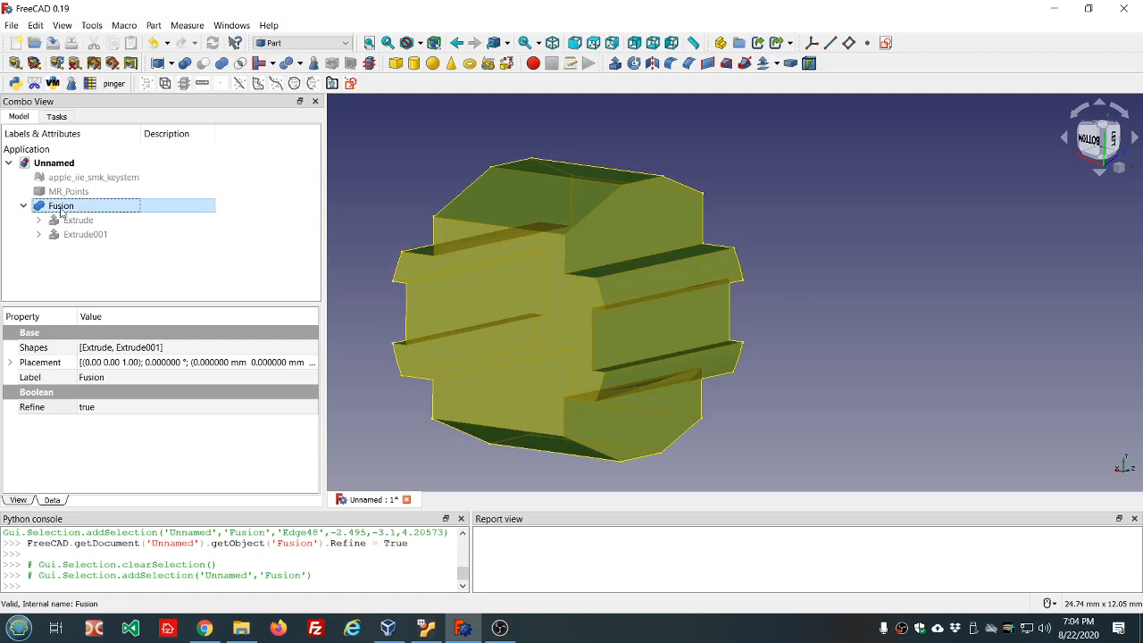
pyautogui.press('Delete')
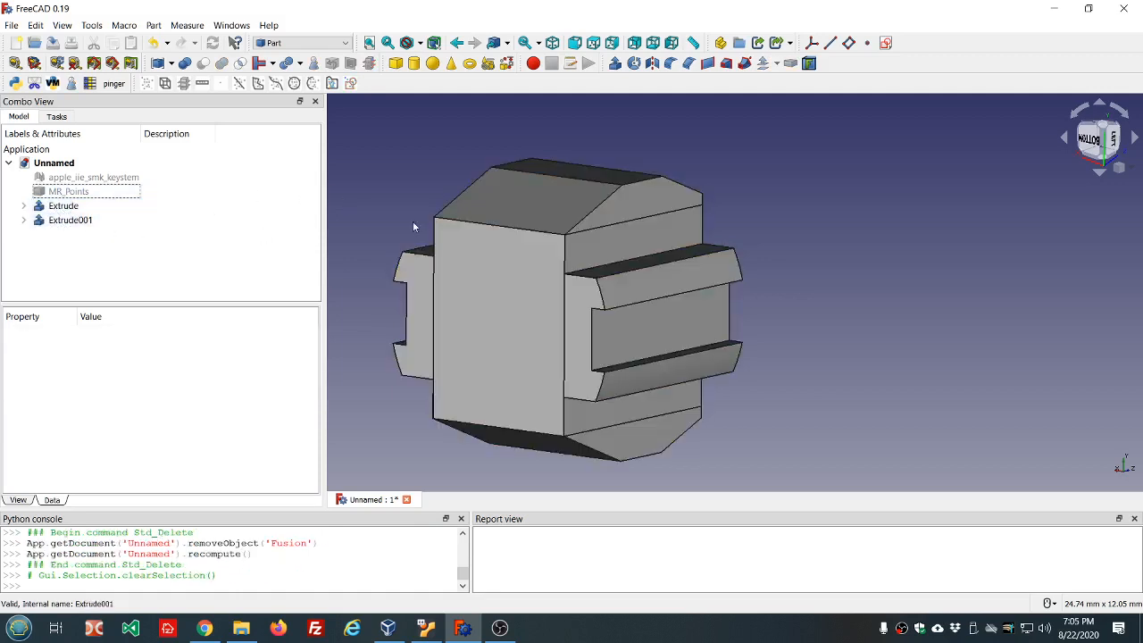
# Show MR_Points and the apple_iie_smk_keystem mesh again and examine the shaft beyond the head from the side
pyautogui.scroll(-3, 854, 266)
pyautogui.moveTo(854, 266); pyautogui.dragTo(690, 257, button='middle')
pyautogui.click(86, 192)
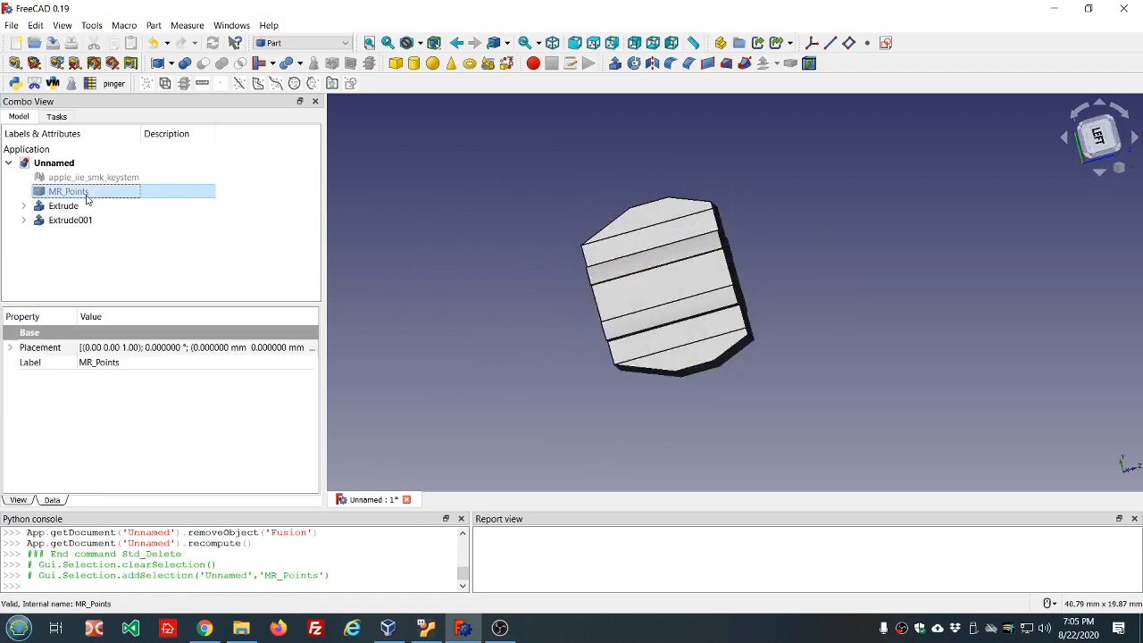
pyautogui.press('space')
pyautogui.click(97, 180)
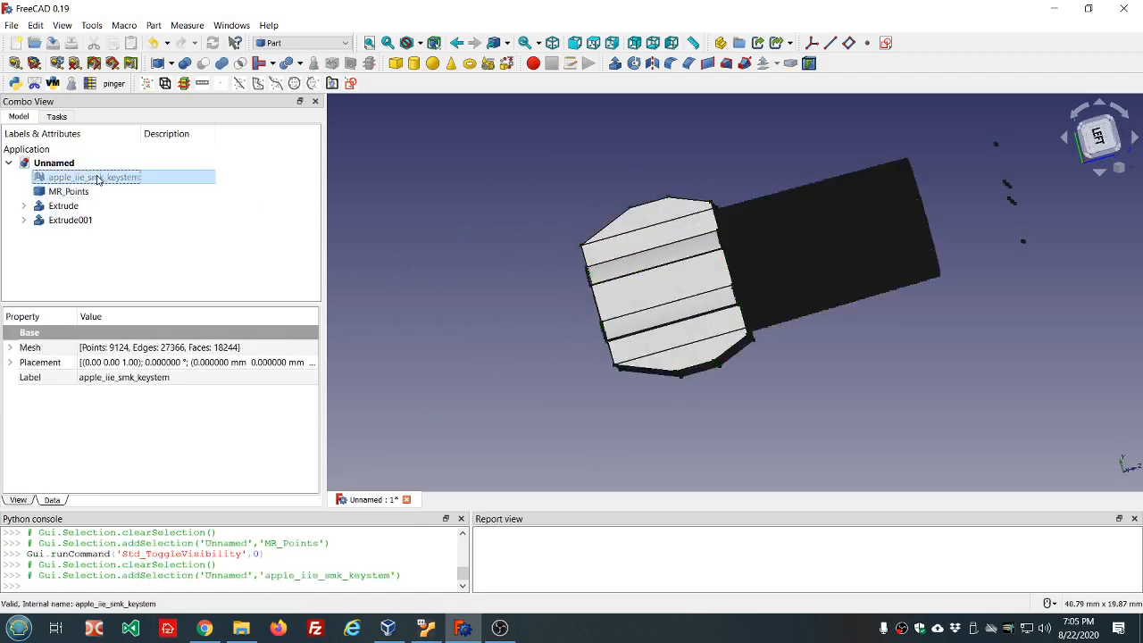
pyautogui.press('space')
pyautogui.scroll(3, 768, 227)
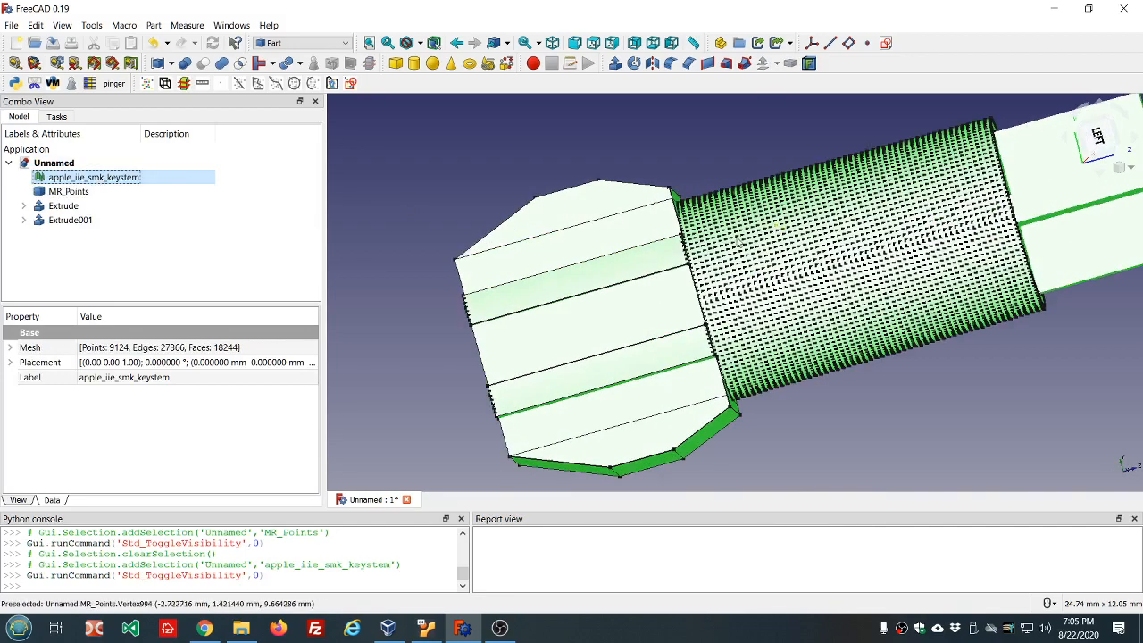
pyautogui.moveTo(923, 211); pyautogui.dragTo(886, 264, button='middle')
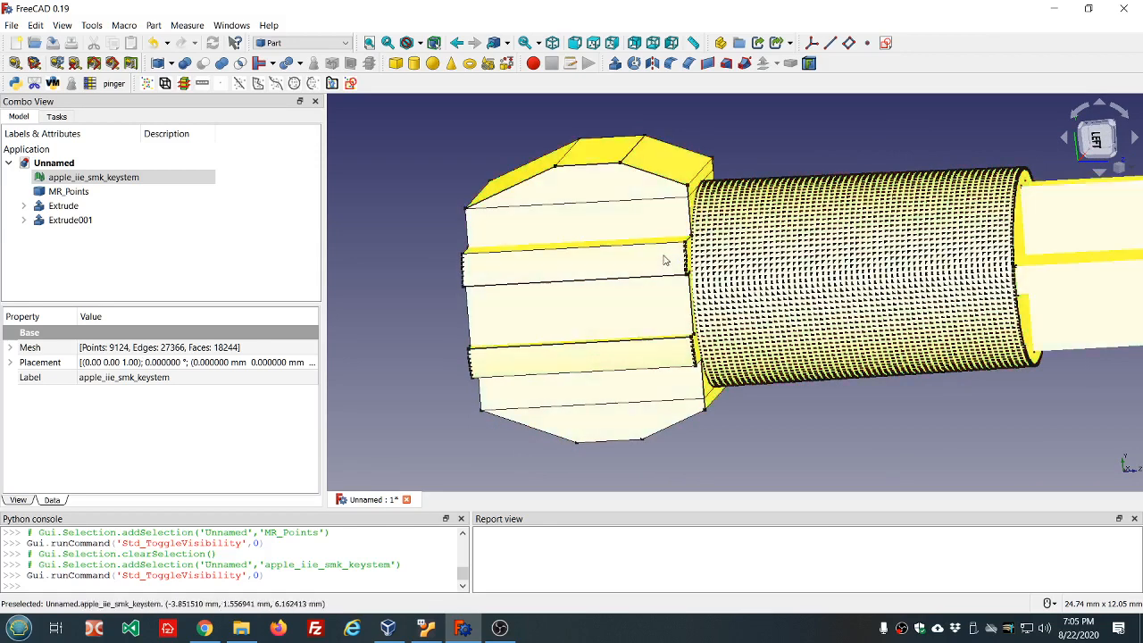
pyautogui.press('6')
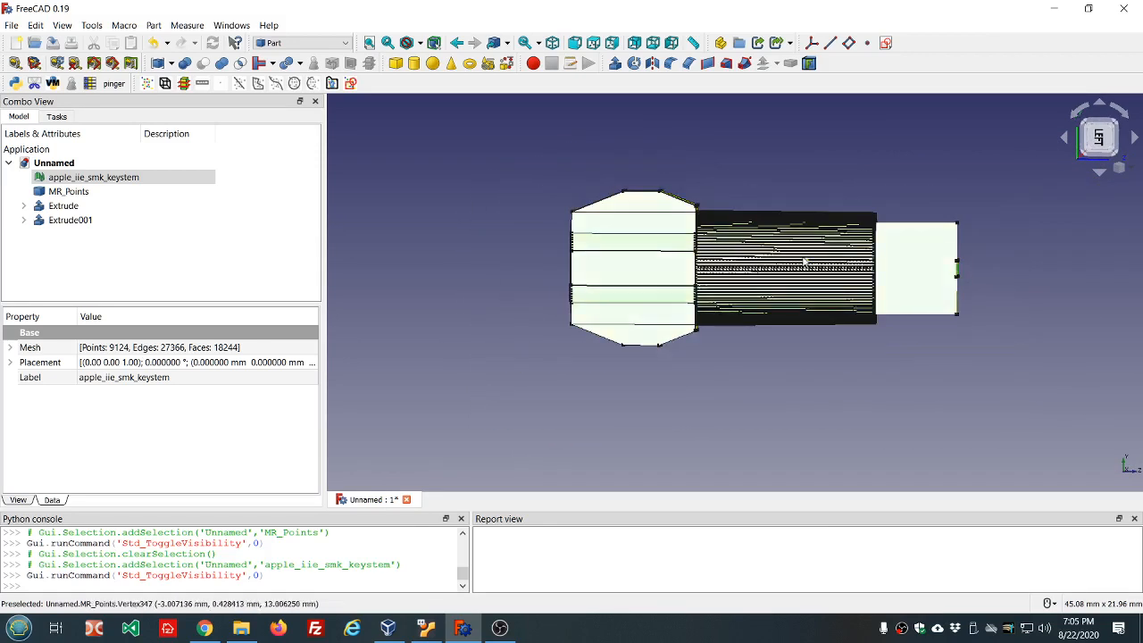
pyautogui.scroll(3, 839, 266)
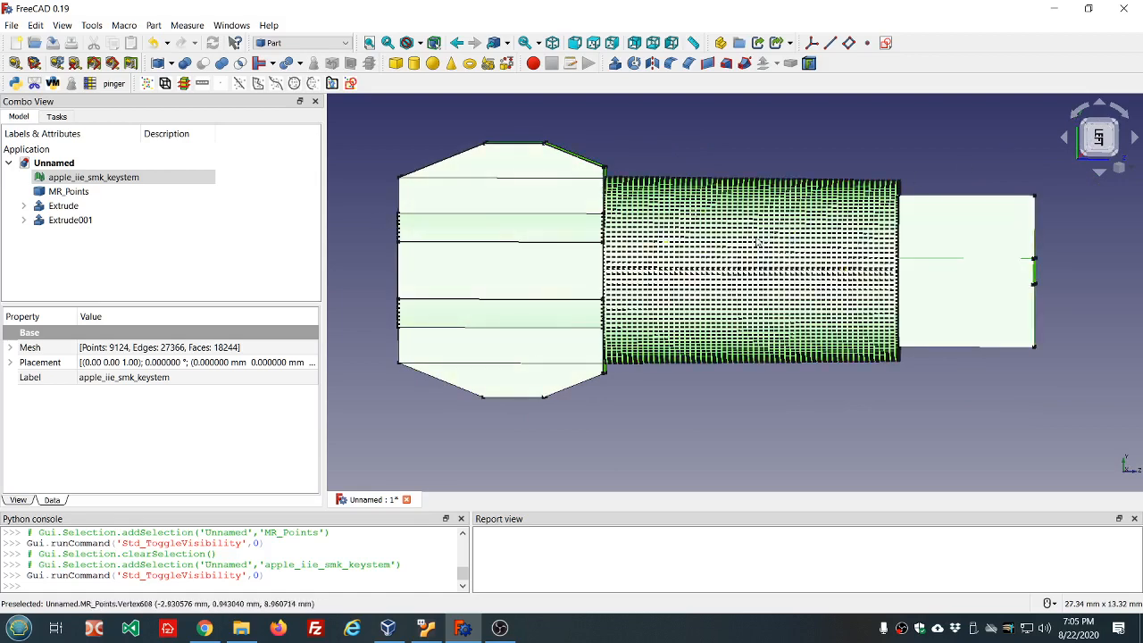
pyautogui.moveTo(511, 239); pyautogui.dragTo(545, 274, button='middle')
# Hide Extrude and Extrude001 and examine the mesh's bore and shaft
pyautogui.click(64, 206)
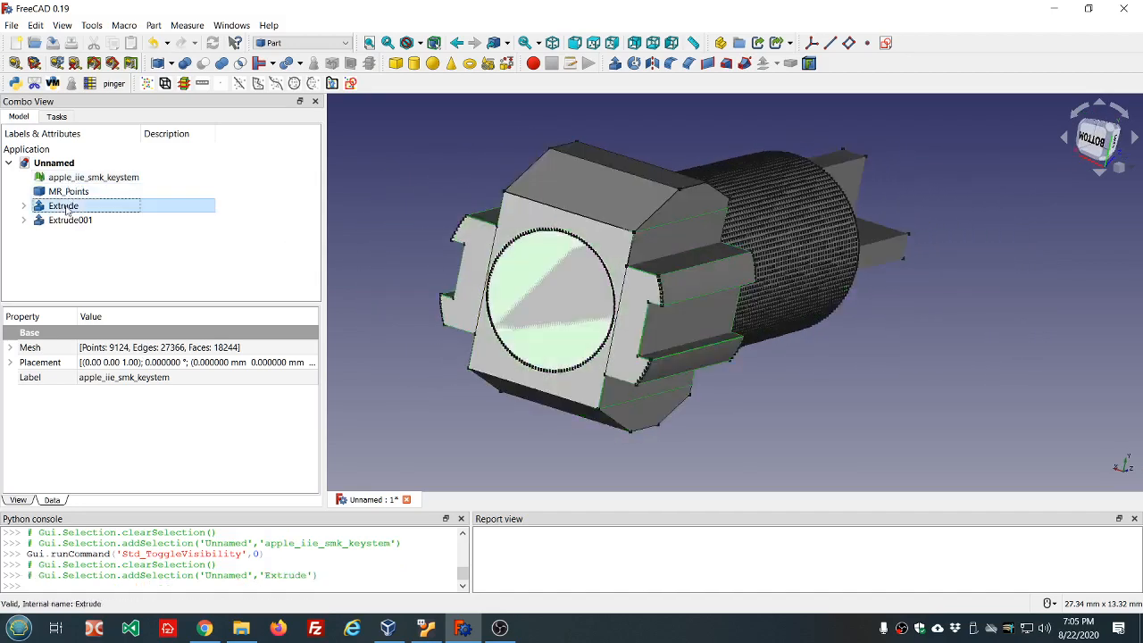
pyautogui.press('space')
pyautogui.click(70, 220)
pyautogui.press('space')
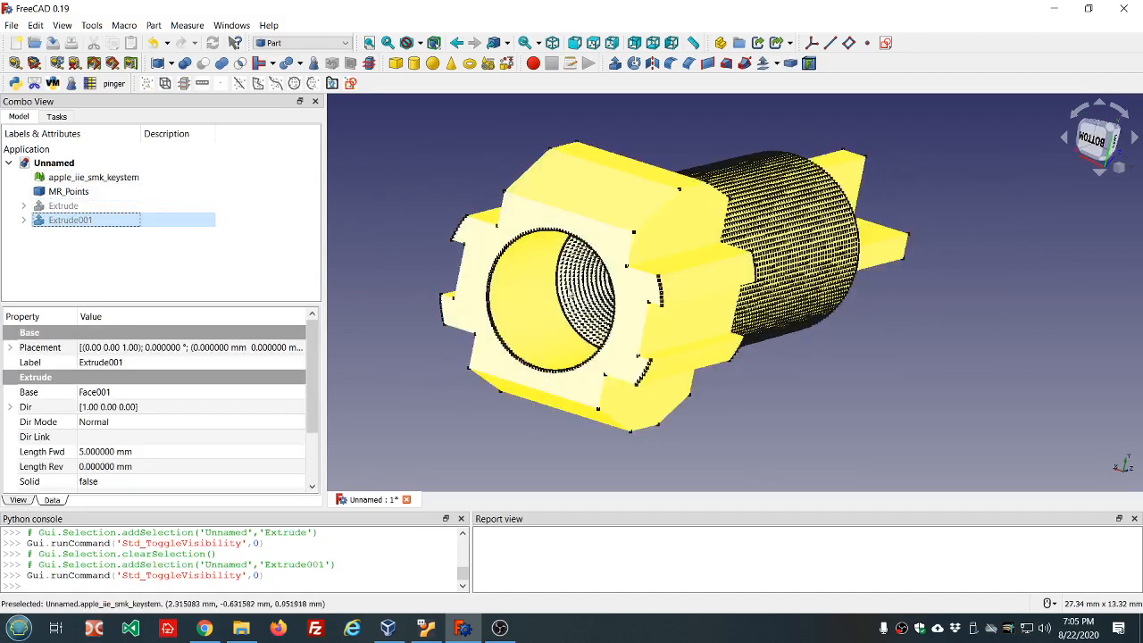
pyautogui.moveTo(608, 281); pyautogui.dragTo(669, 268, button='middle')
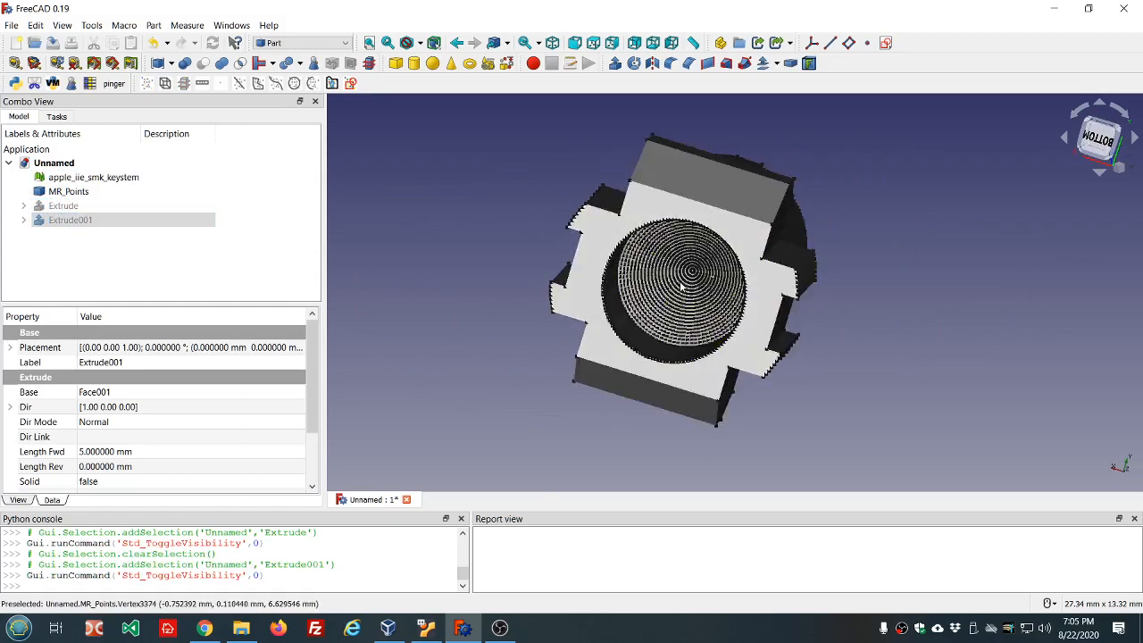
pyautogui.moveTo(954, 296); pyautogui.dragTo(773, 290, button='middle')
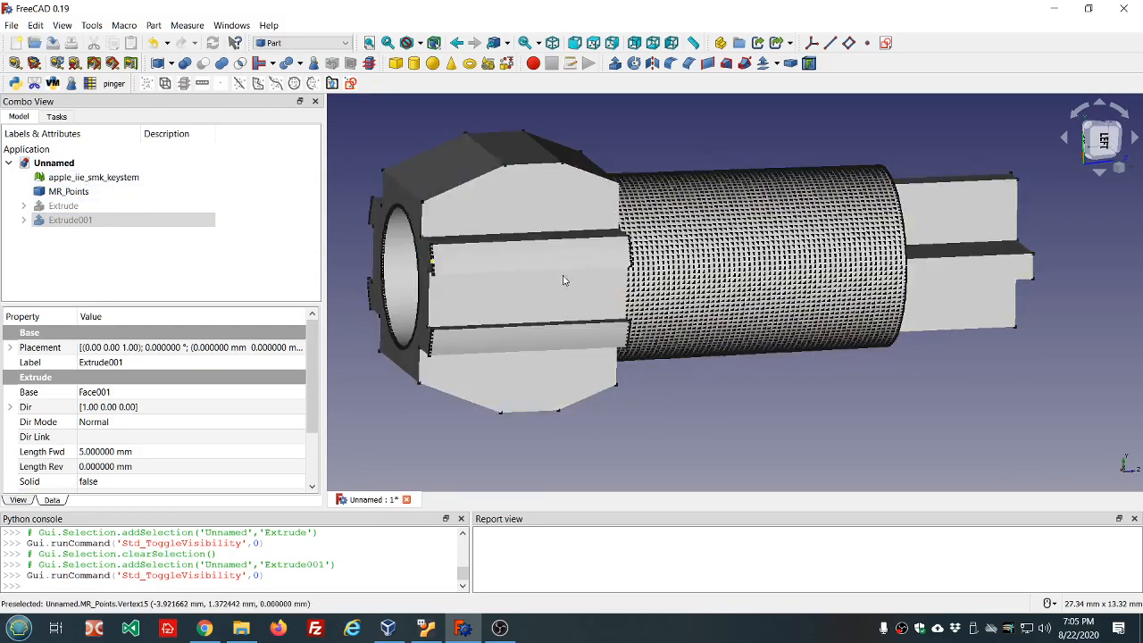
# Hide the apple_iie_smk_keystem mesh, leaving only MR_Points shown, and examine the points of the cone and shaft
pyautogui.click(130, 178)
pyautogui.press('space')
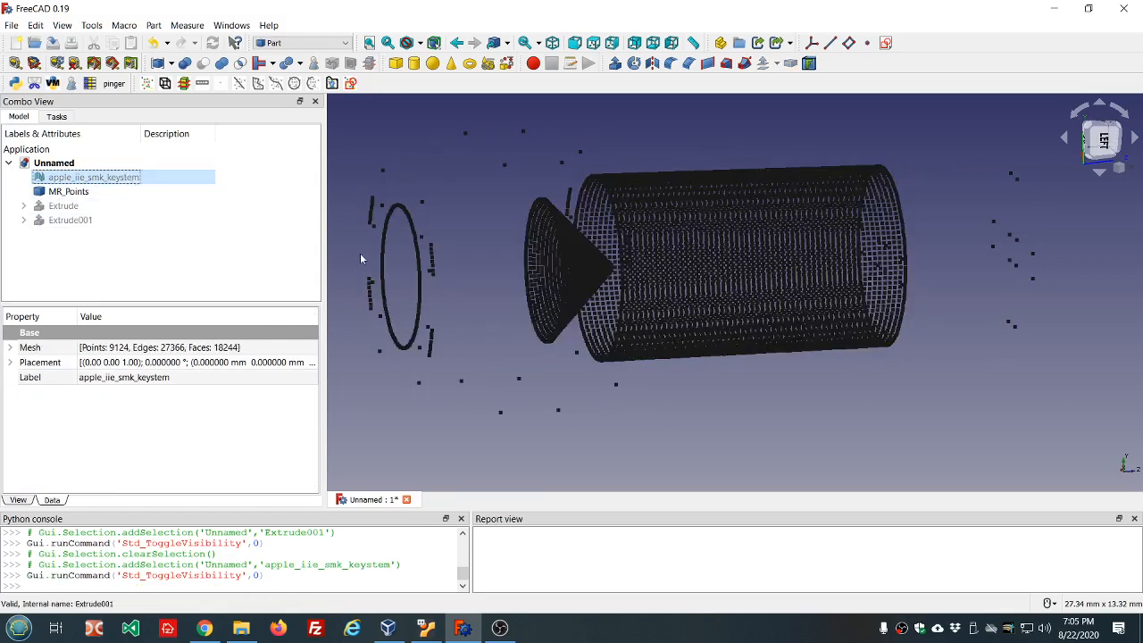
pyautogui.moveTo(656, 425); pyautogui.dragTo(567, 225, button='middle')
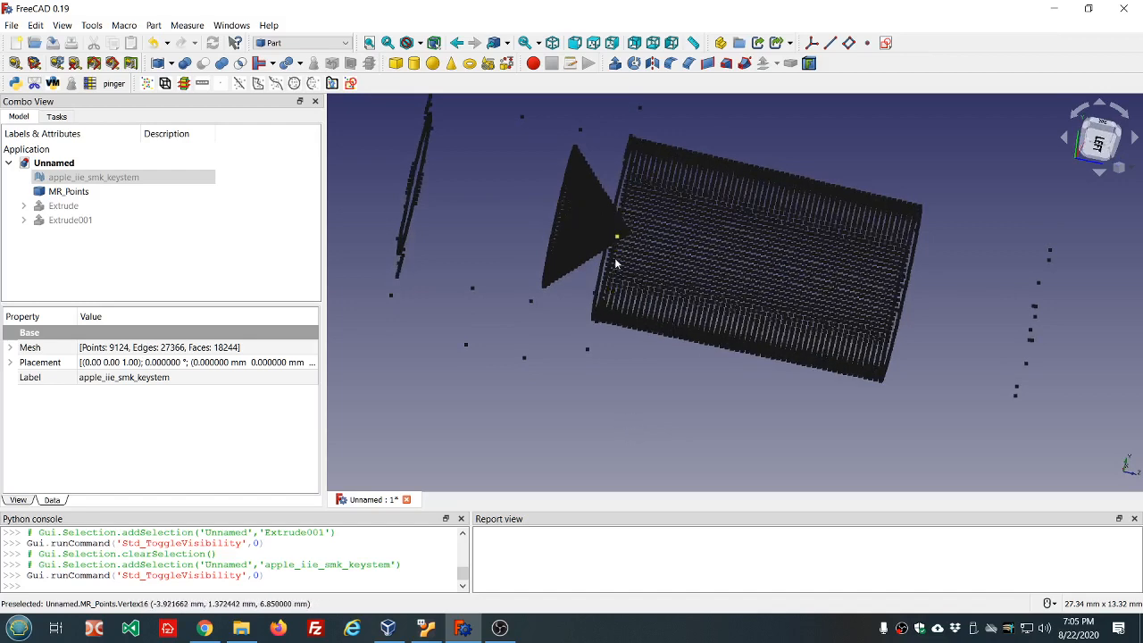
pyautogui.moveTo(570, 230); pyautogui.dragTo(542, 266, button='middle')
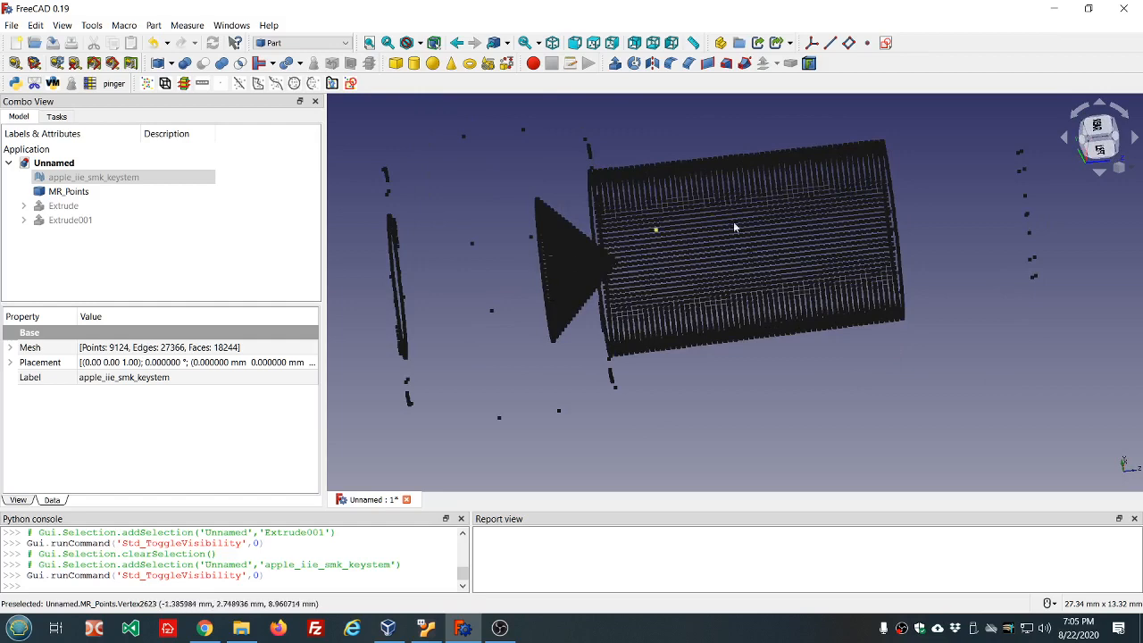
pyautogui.click(69, 191)
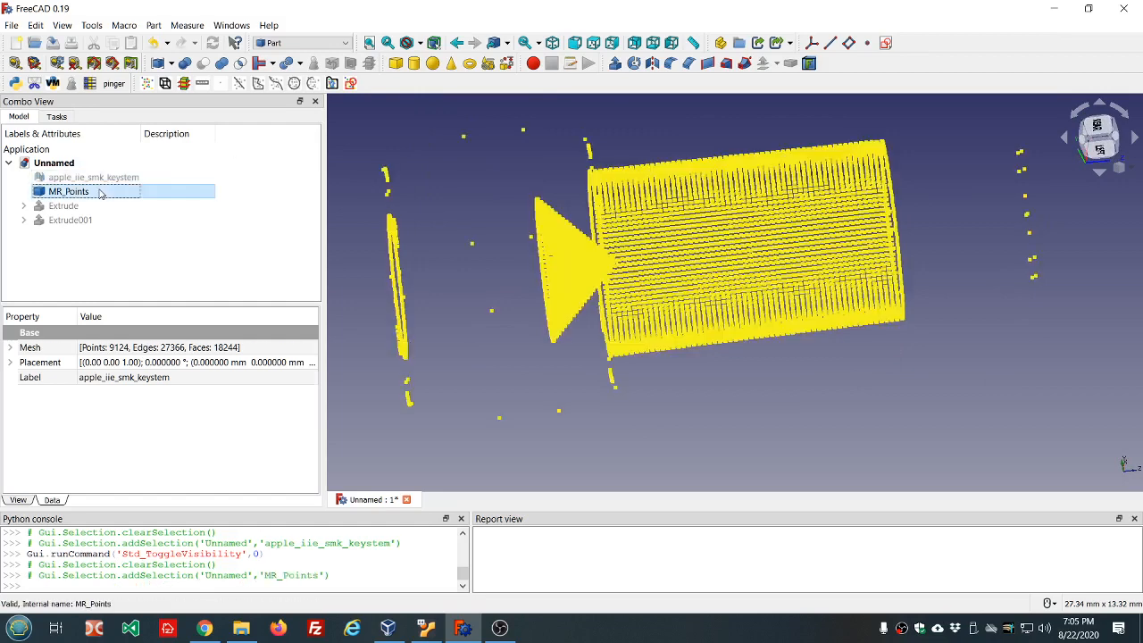
pyautogui.click(460, 184)
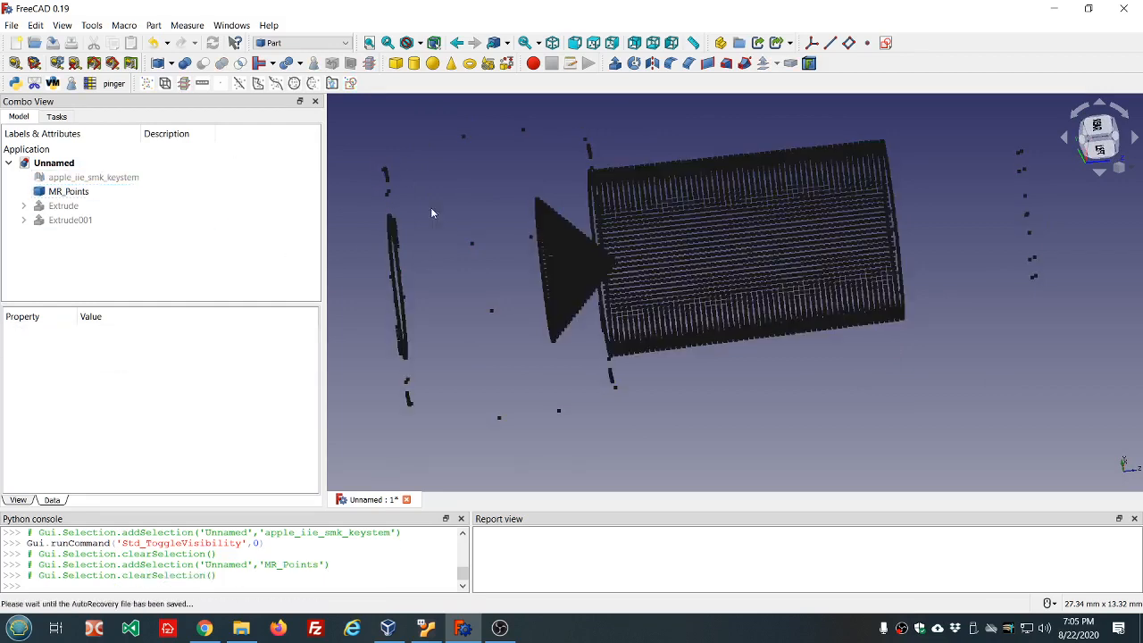
pyautogui.moveTo(430, 207); pyautogui.dragTo(560, 217, button='middle')
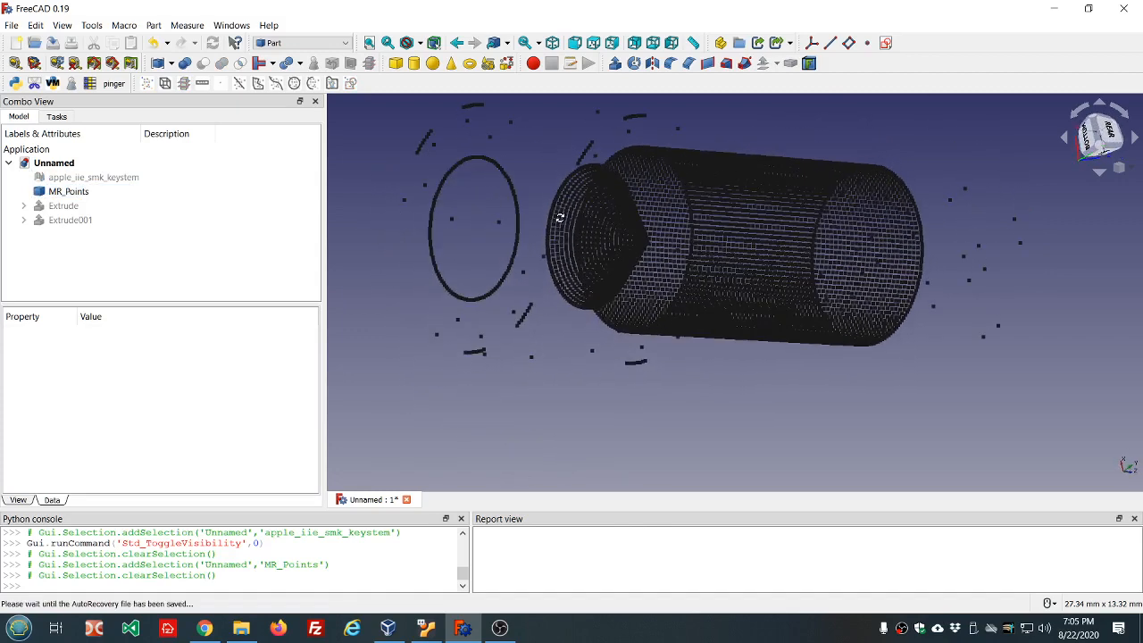
# Create a circle through three MR_Points vertices on the rim of the shaft's head-side end, at Z 6.85 mm
pyautogui.click(667, 308)
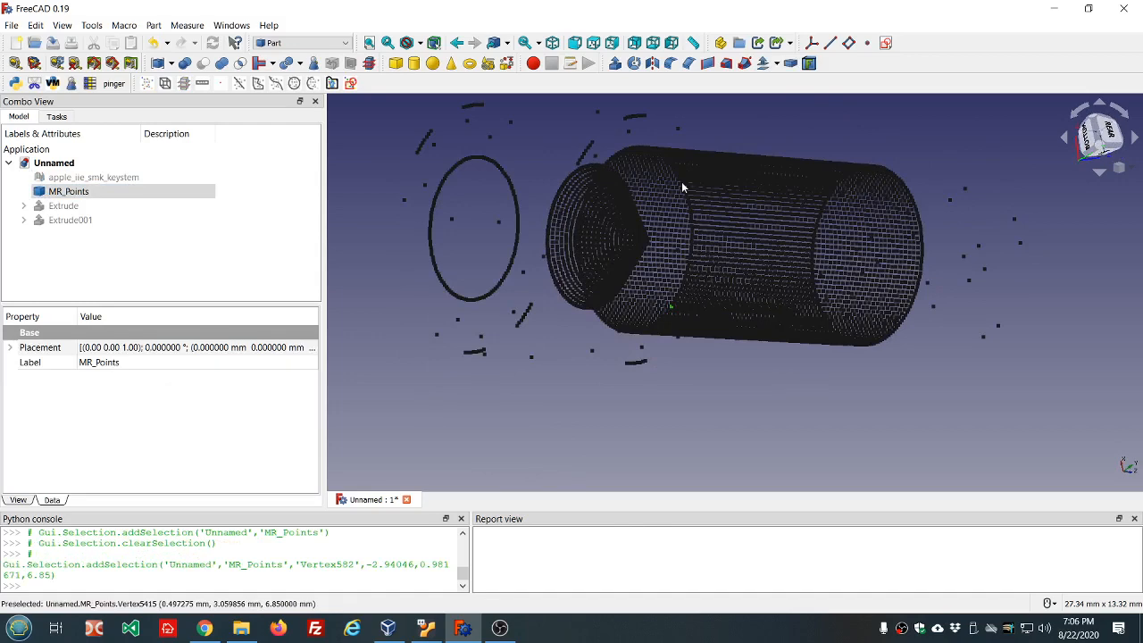
pyautogui.keyDown('ctrl'); pyautogui.click(681, 188); pyautogui.keyUp('ctrl')
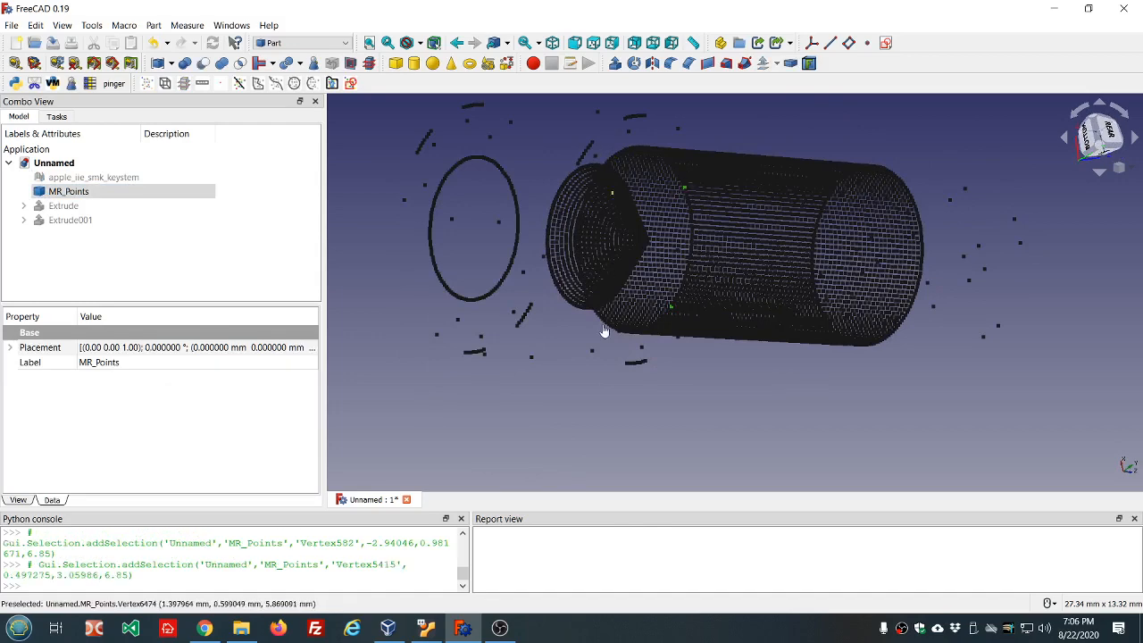
pyautogui.moveTo(540, 323); pyautogui.dragTo(708, 282, button='middle')
pyautogui.keyDown('ctrl'); pyautogui.click(689, 261); pyautogui.keyUp('ctrl')
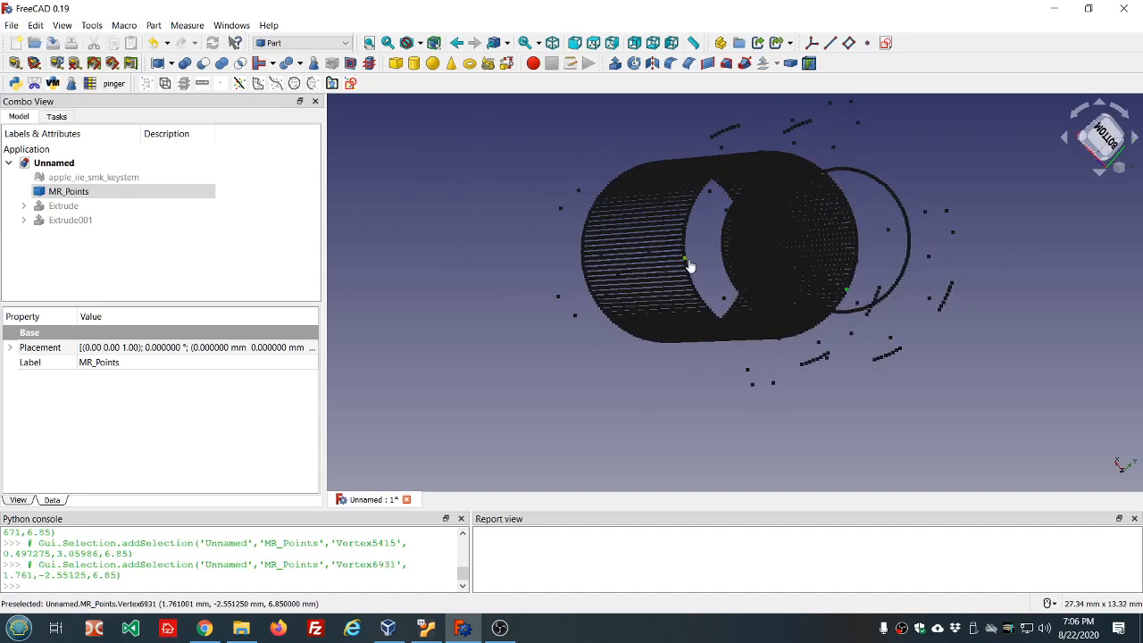
pyautogui.moveTo(1011, 277); pyautogui.dragTo(865, 333, button='middle')
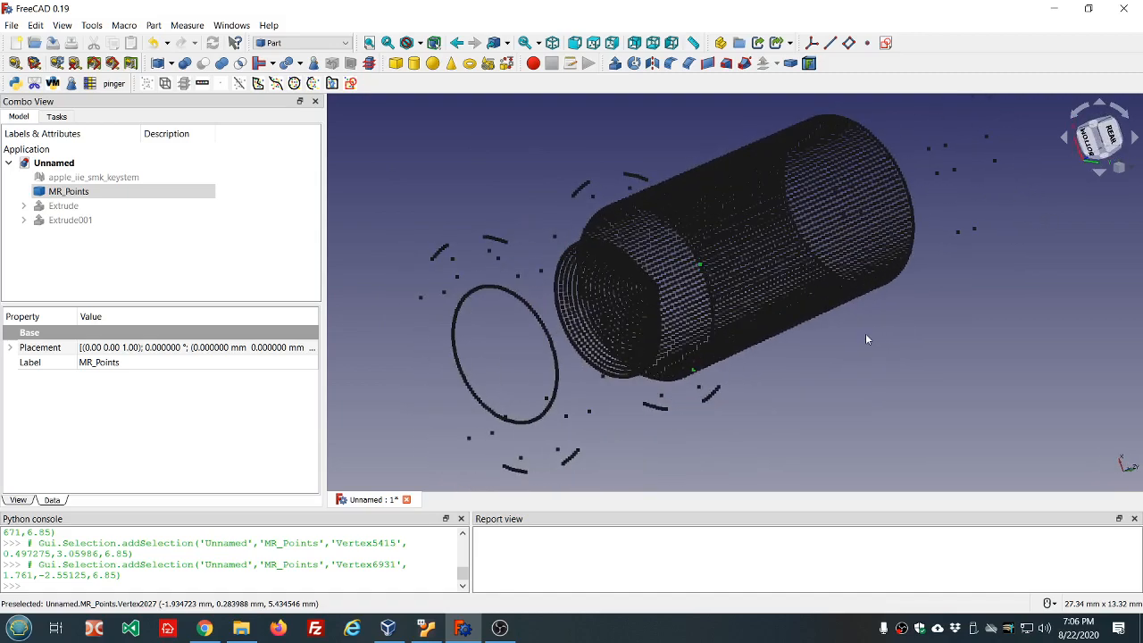
pyautogui.moveTo(904, 366); pyautogui.dragTo(846, 379, button='middle')
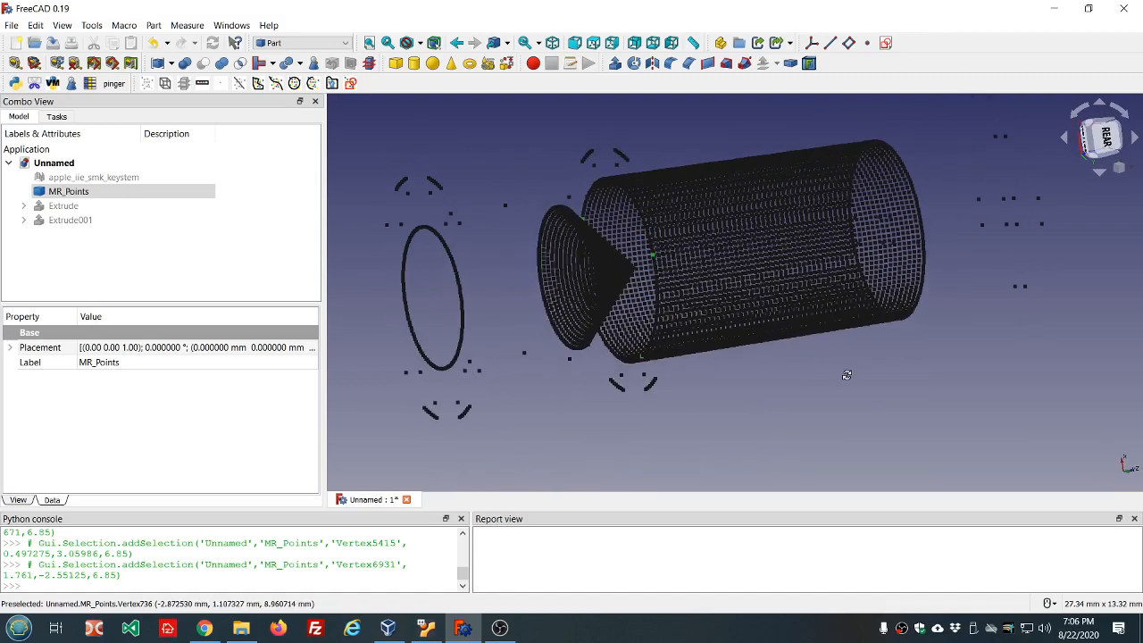
pyautogui.click(294, 83)
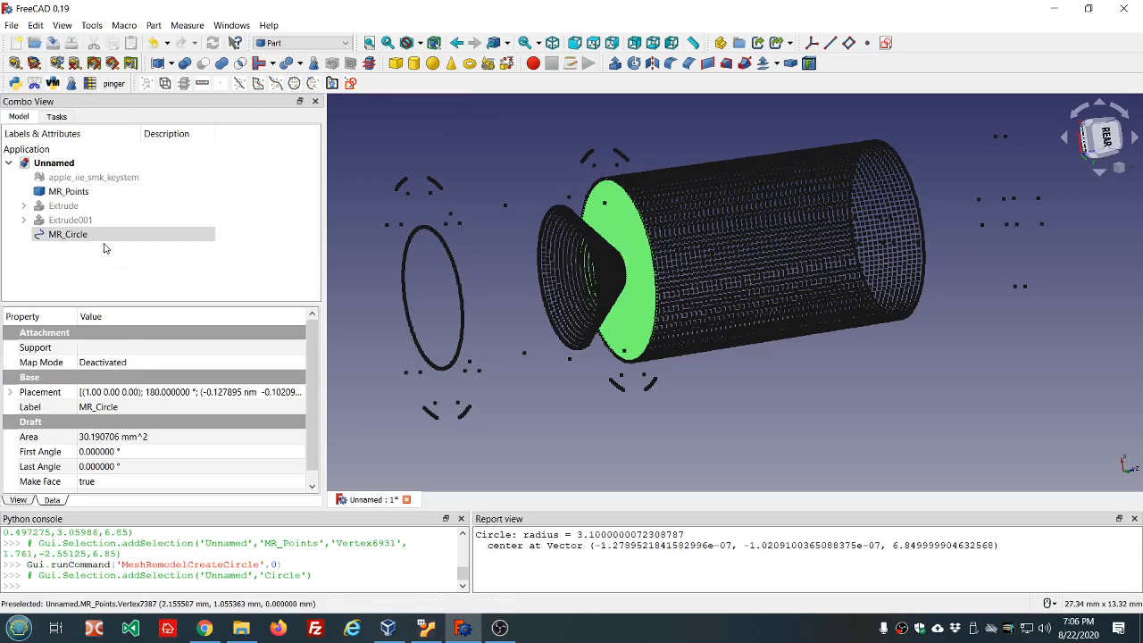
# Set the circle's Make Face property to false
pyautogui.scroll(-1, 188, 456)
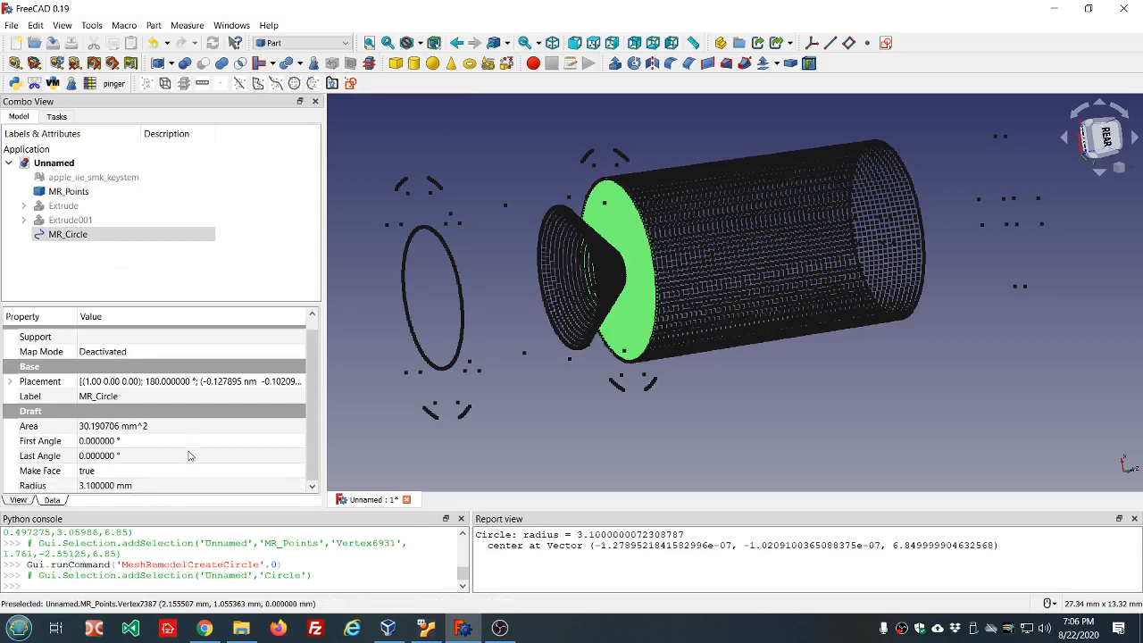
pyautogui.click(119, 473)
pyautogui.scroll(1, 118, 473)
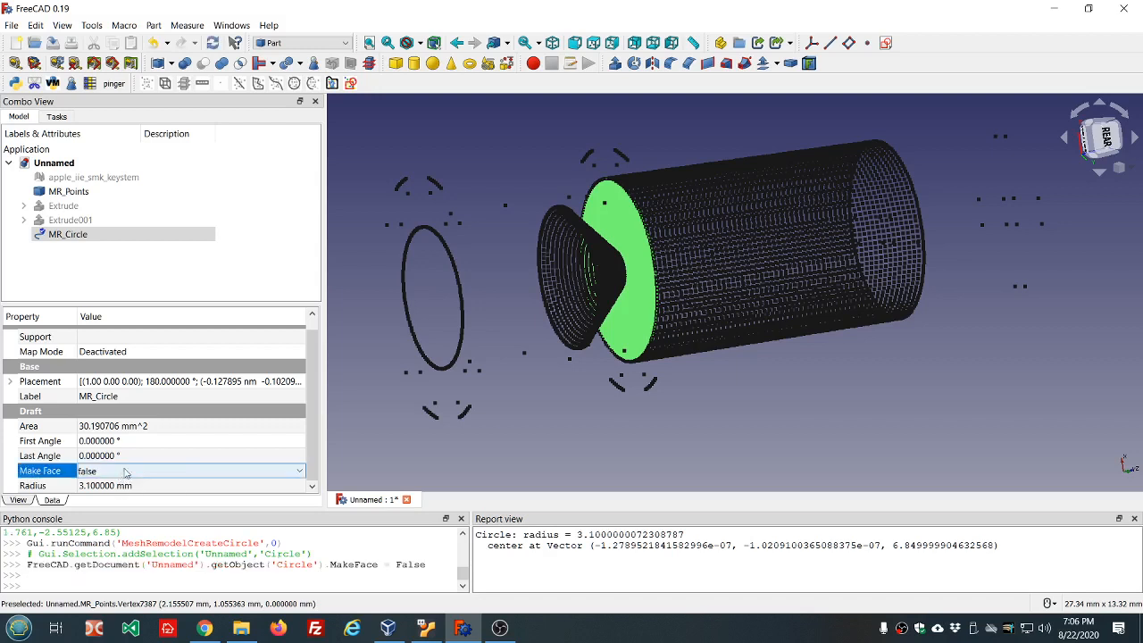
pyautogui.click(389, 438)
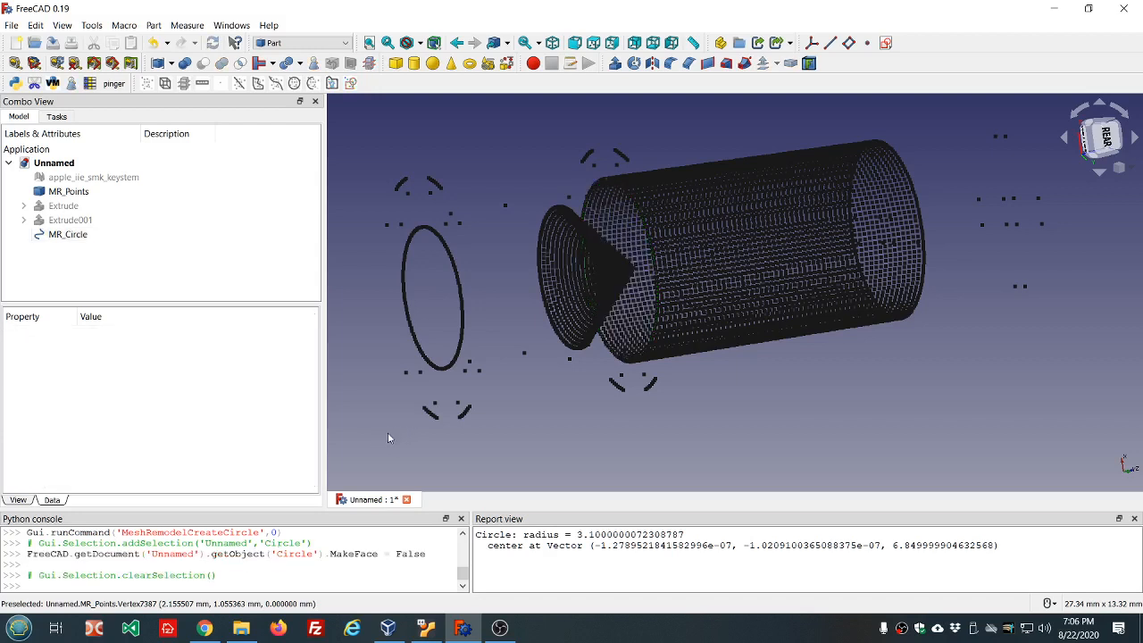
# Set the circle's Make Face property back to true and check its radius
pyautogui.click(86, 235)
pyautogui.click(190, 482)
pyautogui.scroll(-1, 190, 487)
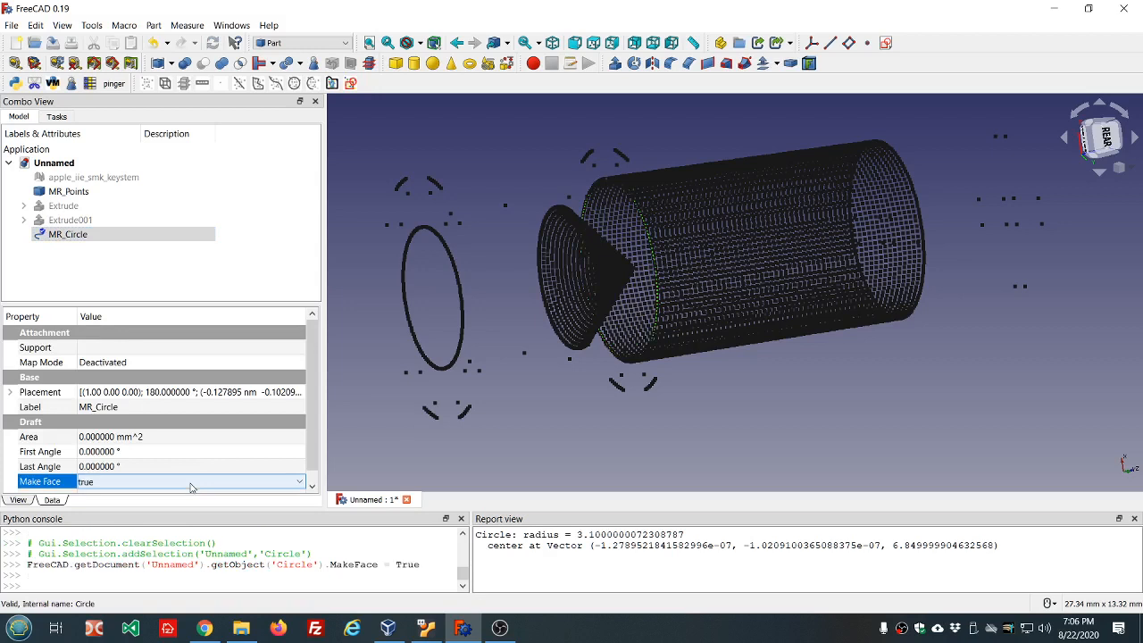
pyautogui.click(404, 453)
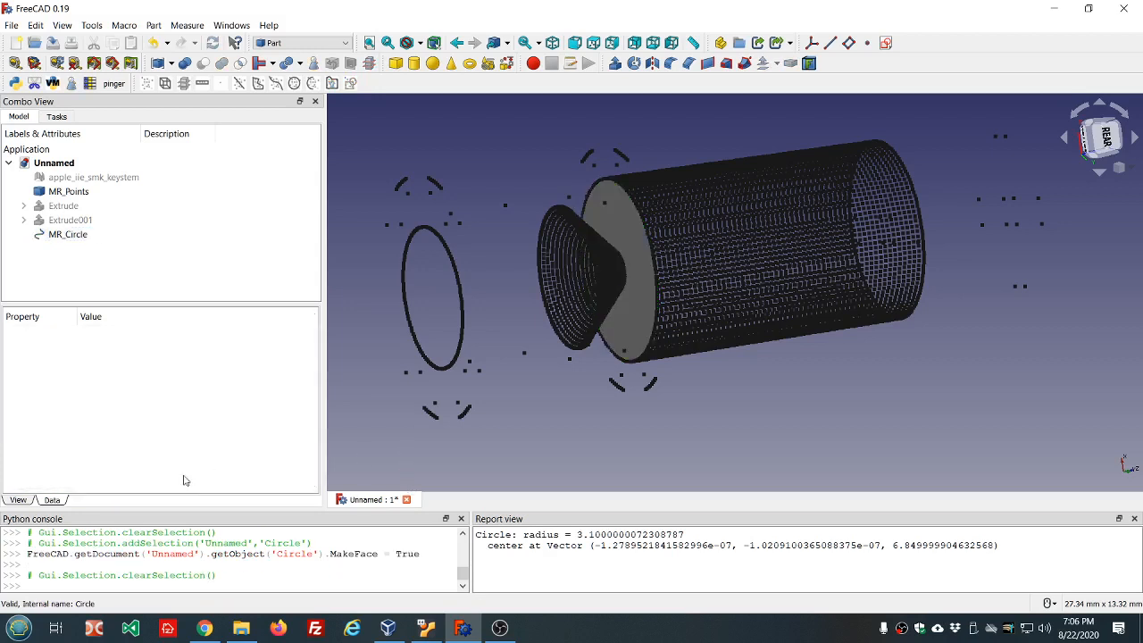
pyautogui.click(71, 235)
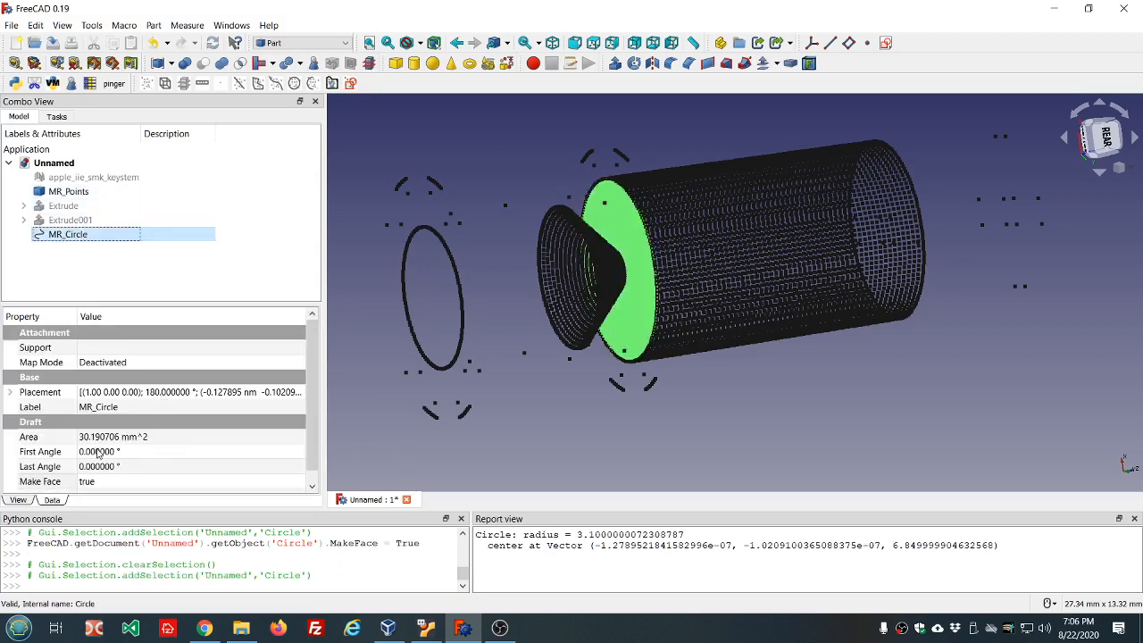
pyautogui.scroll(-1, 98, 453)
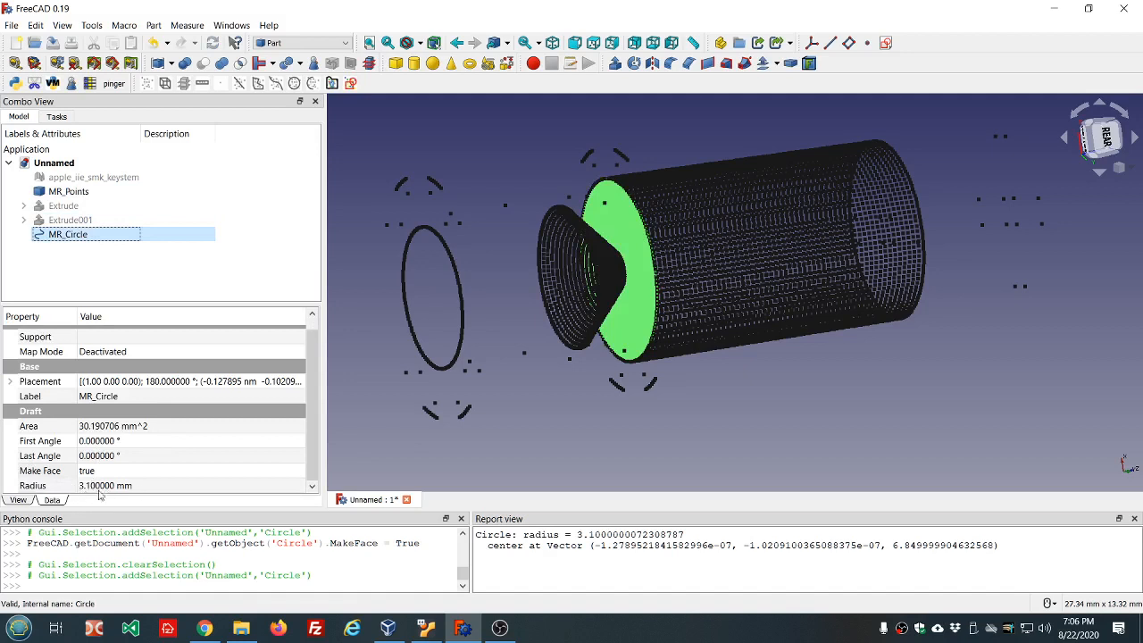
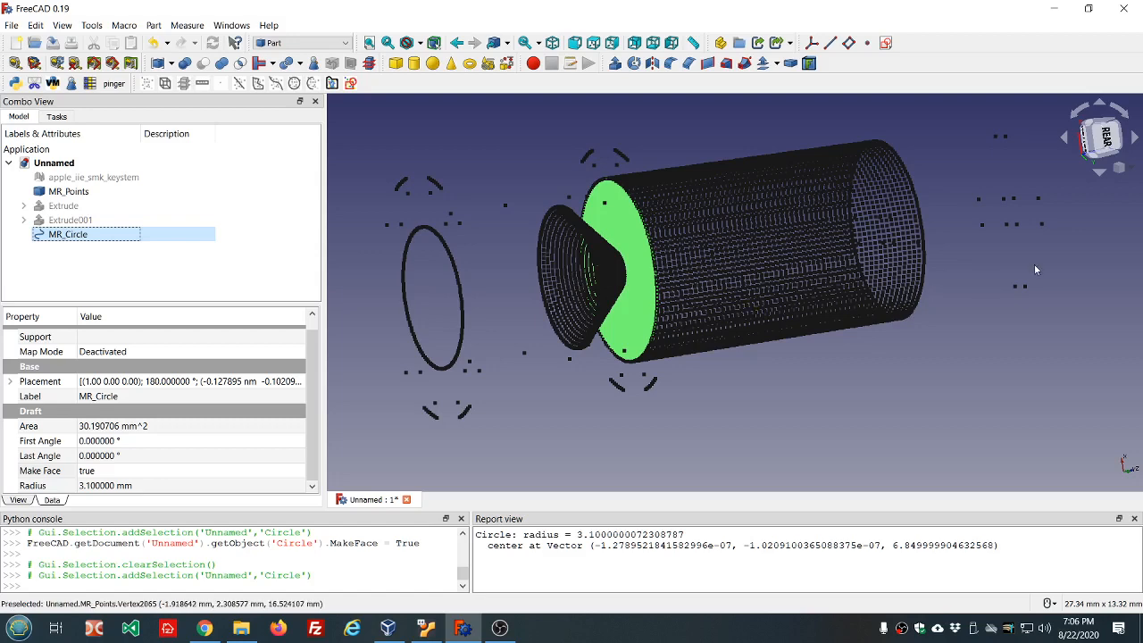
# Create a circle through three MR_Points vertices on the rim of the shaft's far end, at Z 16.7 mm
pyautogui.moveTo(1036, 266); pyautogui.dragTo(891, 301, button='middle')
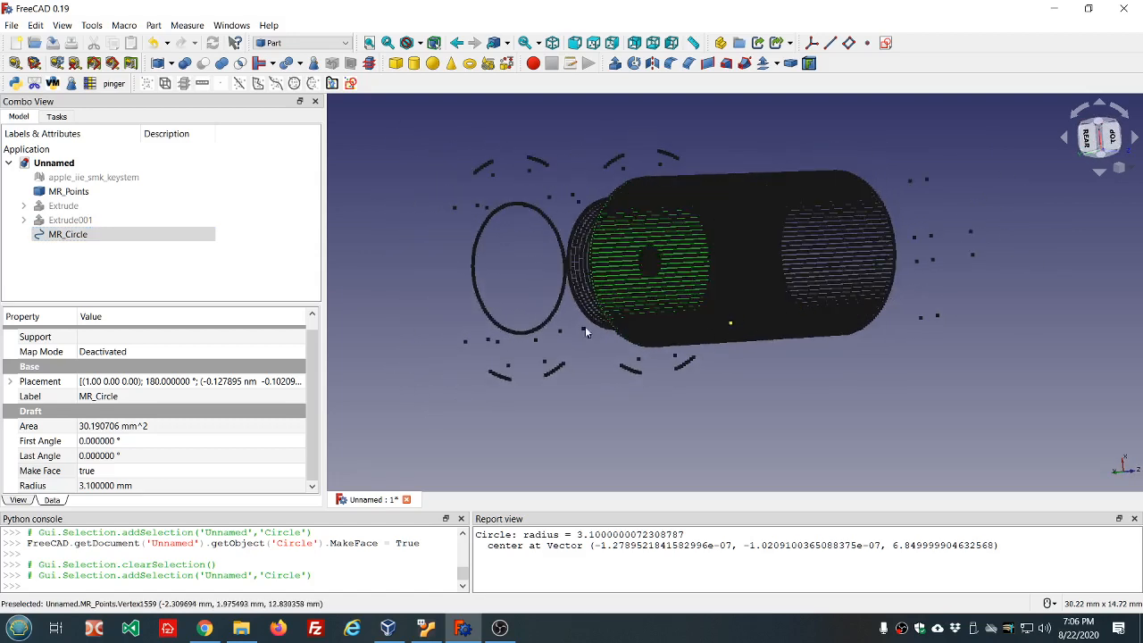
pyautogui.click(93, 236)
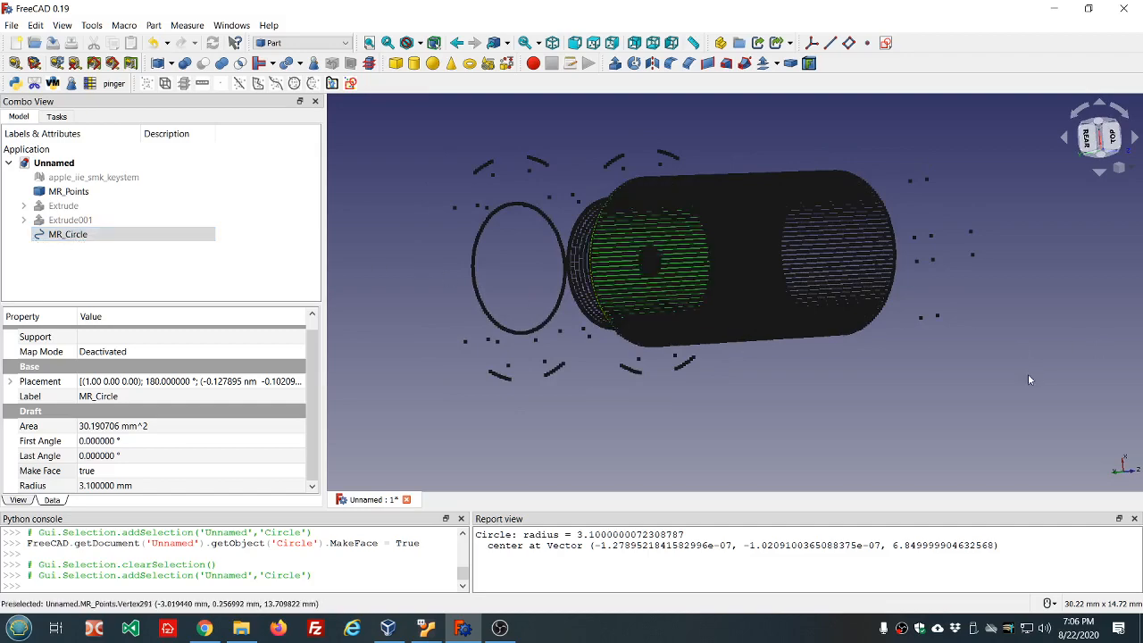
pyautogui.moveTo(1029, 379); pyautogui.dragTo(879, 420, button='middle')
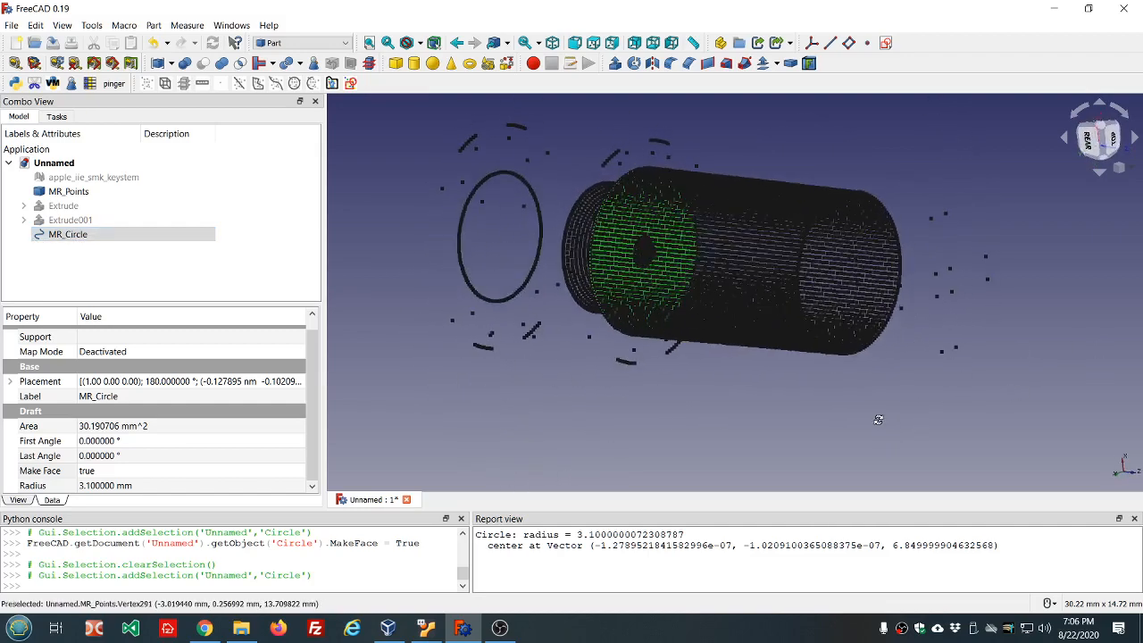
pyautogui.click(854, 355)
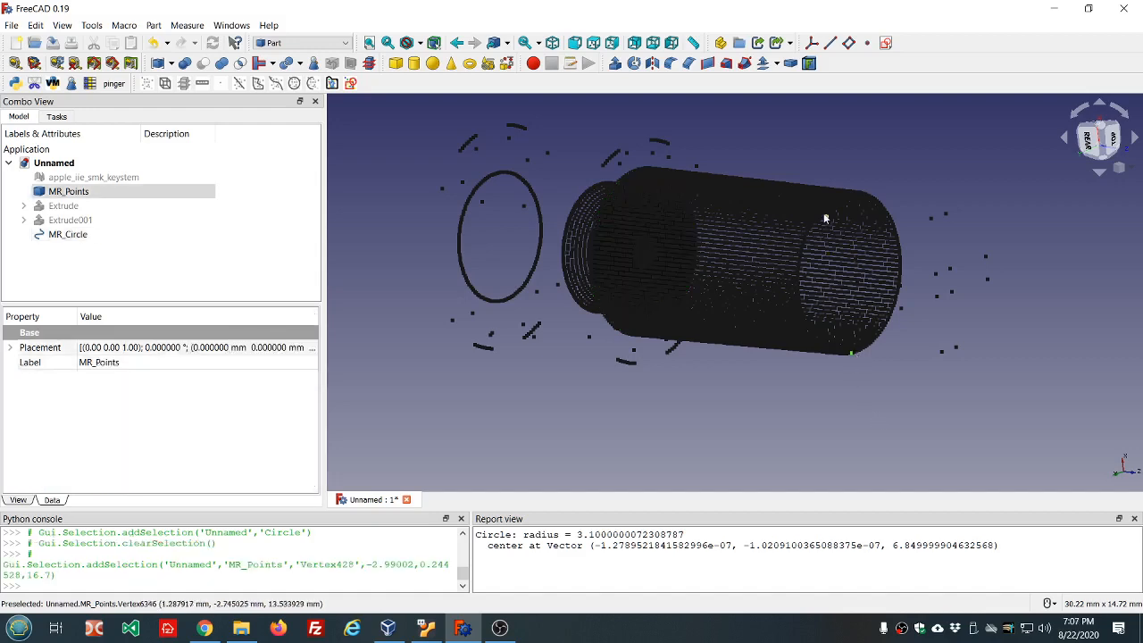
pyautogui.keyDown('ctrl'); pyautogui.click(820, 213); pyautogui.keyUp('ctrl')
pyautogui.keyDown('ctrl'); pyautogui.click(901, 258); pyautogui.keyUp('ctrl')
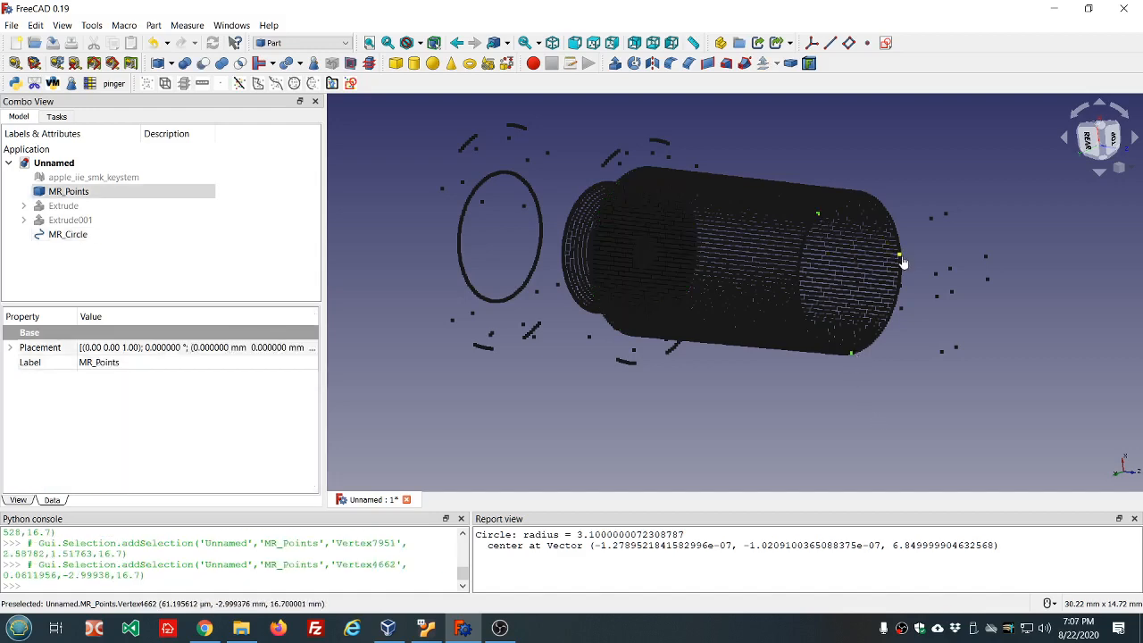
pyautogui.moveTo(903, 260); pyautogui.dragTo(914, 173, button='middle')
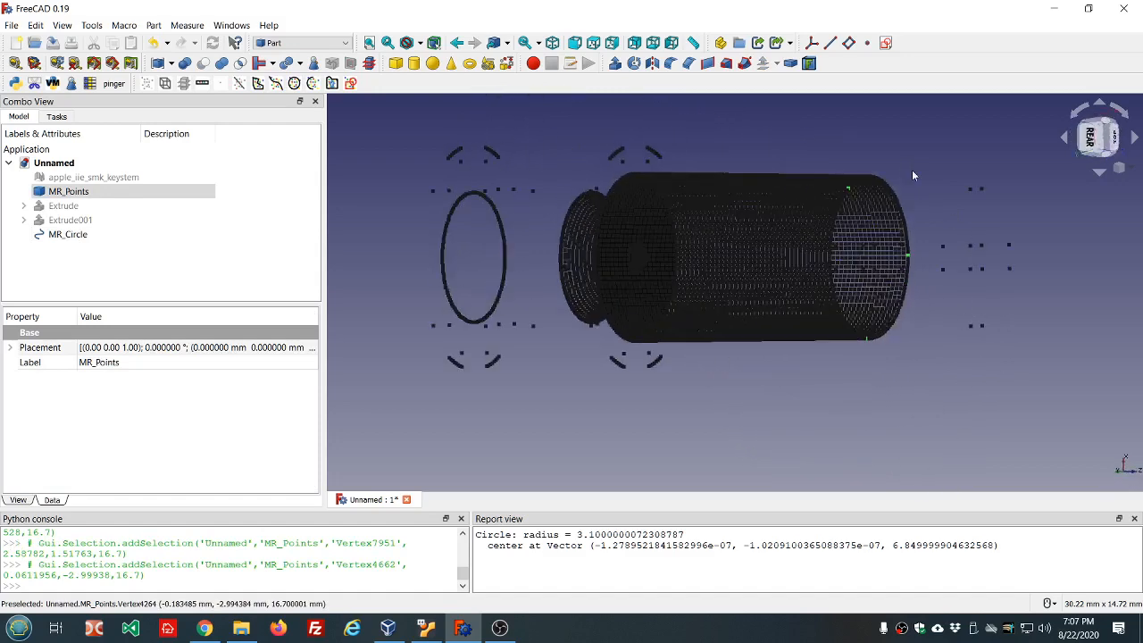
pyautogui.click(293, 86)
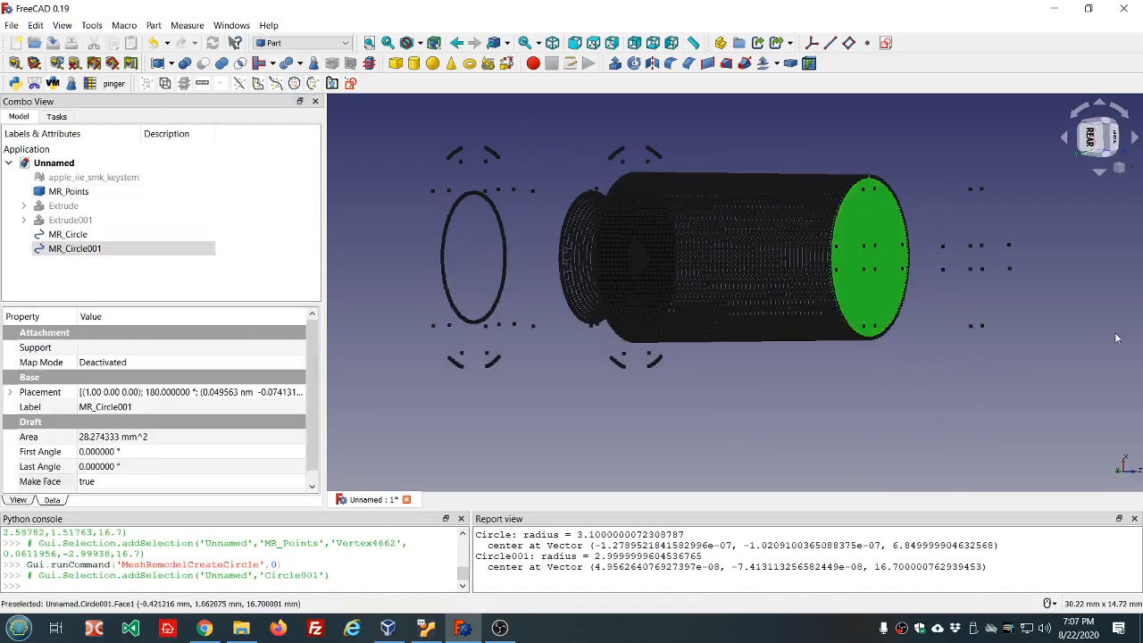
# Loft MR_Circle to MR_Circle001 as a solid to form the shaft between its two end circles
pyautogui.moveTo(1084, 308); pyautogui.dragTo(913, 313, button='middle')
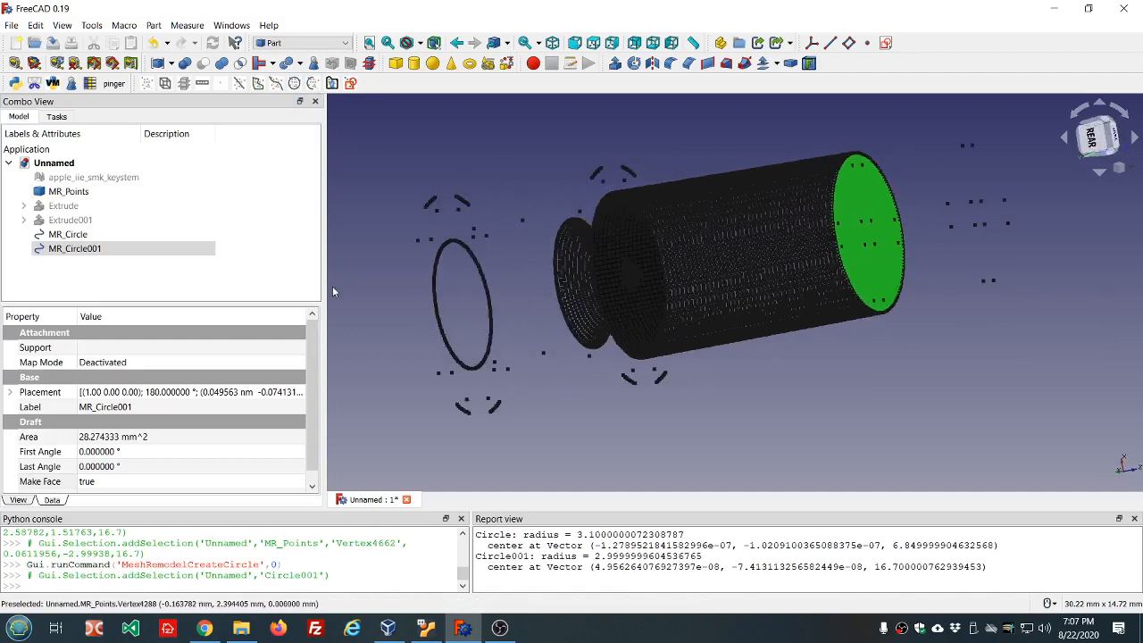
pyautogui.click(726, 63)
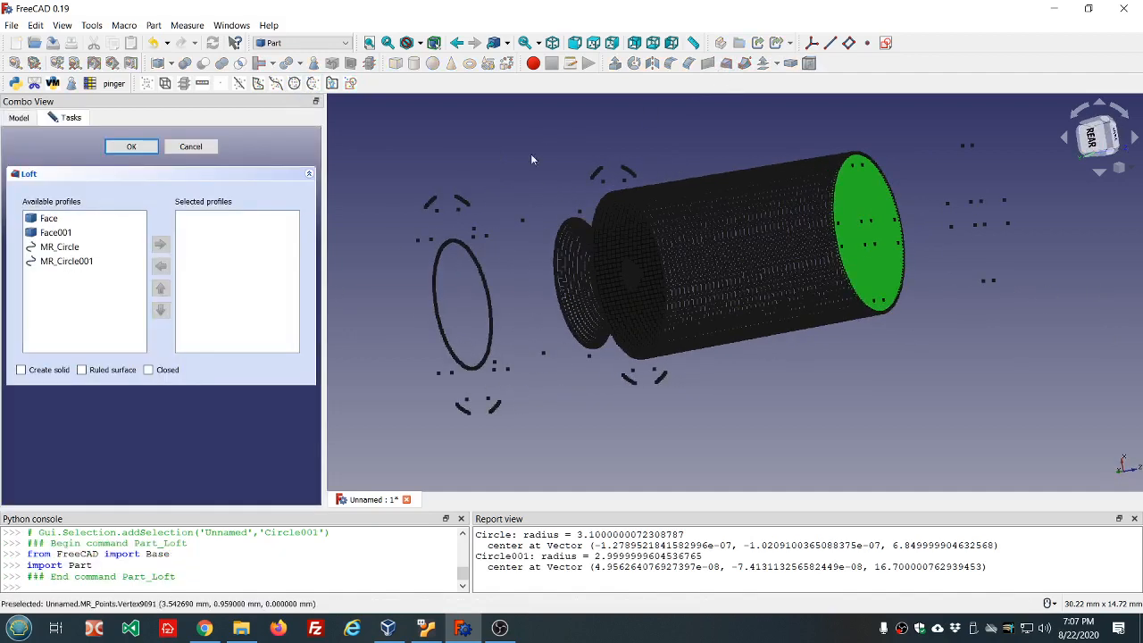
pyautogui.doubleClick(64, 247)
pyautogui.doubleClick(65, 250)
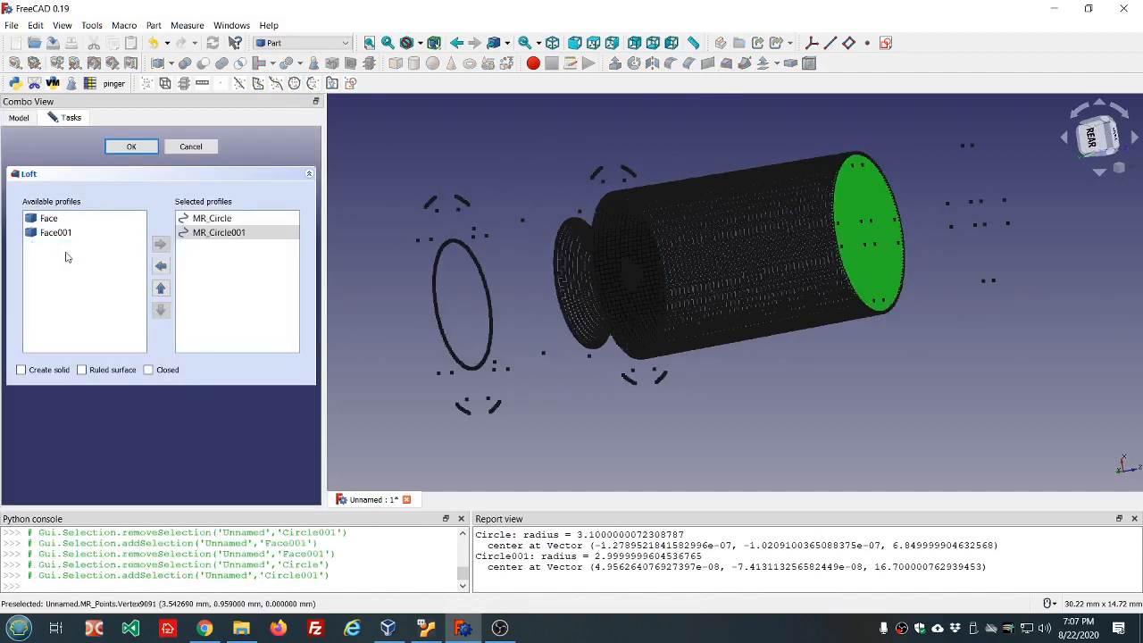
pyautogui.click(131, 147)
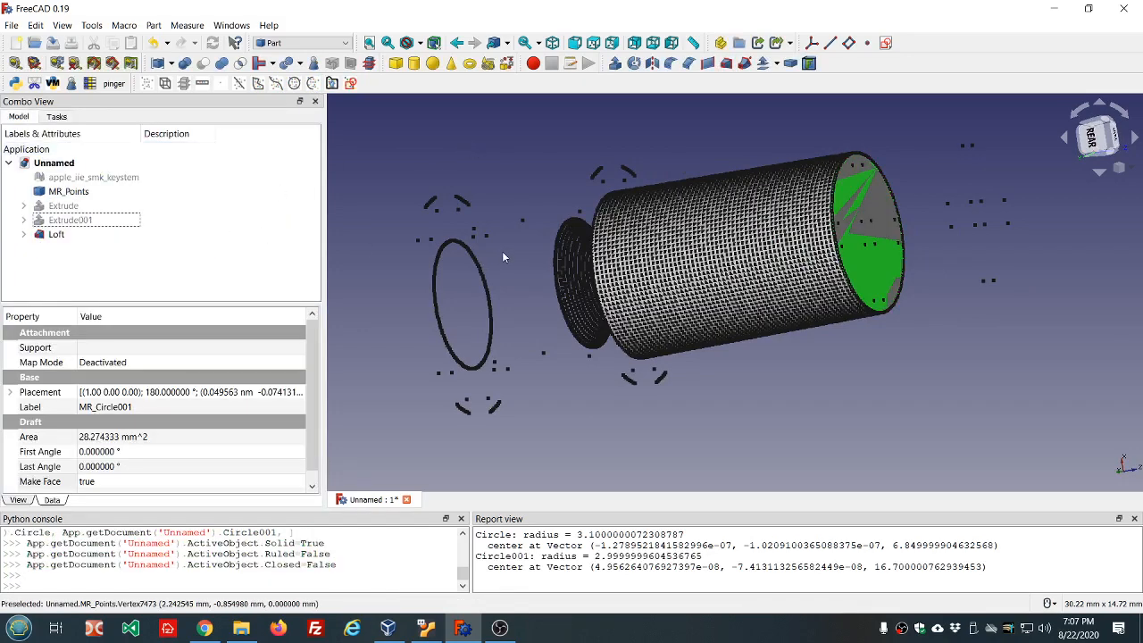
pyautogui.moveTo(502, 251); pyautogui.dragTo(585, 261, button='middle')
# Select the hidden Extrude001 object
pyautogui.click(70, 220)
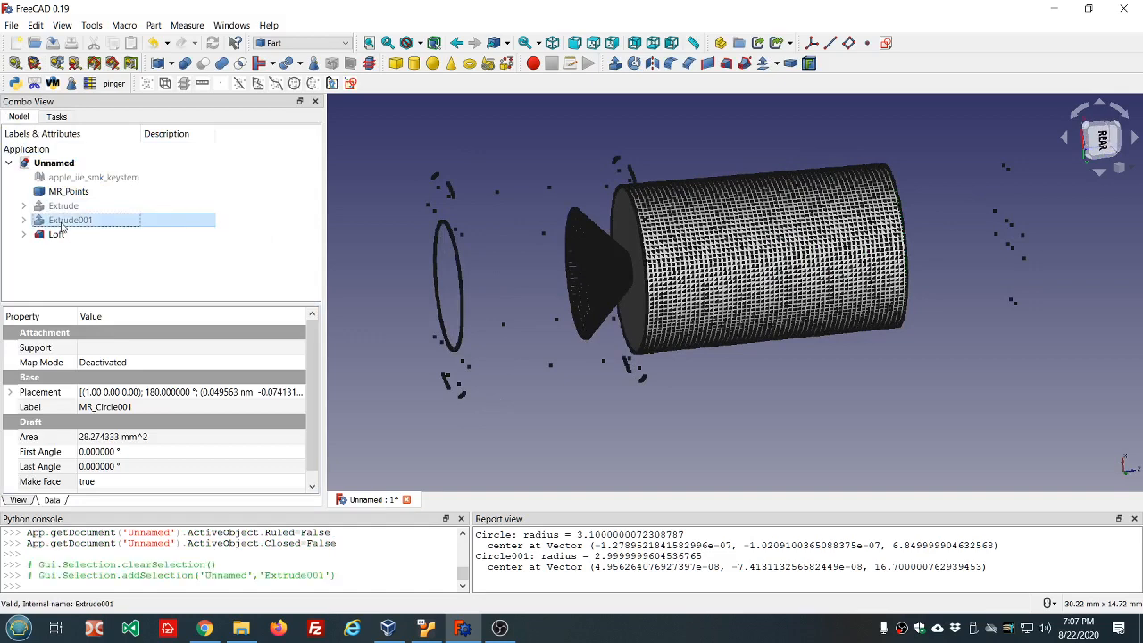
# Show both head extrusions, Extrude and Extrude001, and hide the MR_Points object
pyautogui.press('space')
pyautogui.click(62, 206)
pyautogui.press('space')
pyautogui.click(64, 191)
pyautogui.press('space')
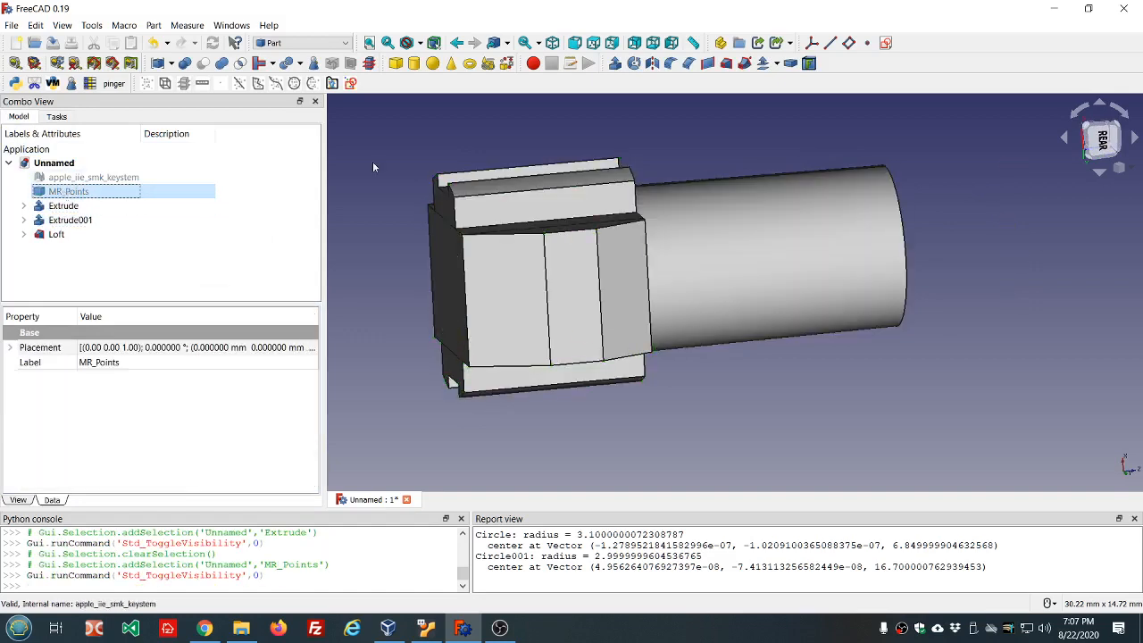
pyautogui.moveTo(373, 161); pyautogui.dragTo(451, 166, button='middle')
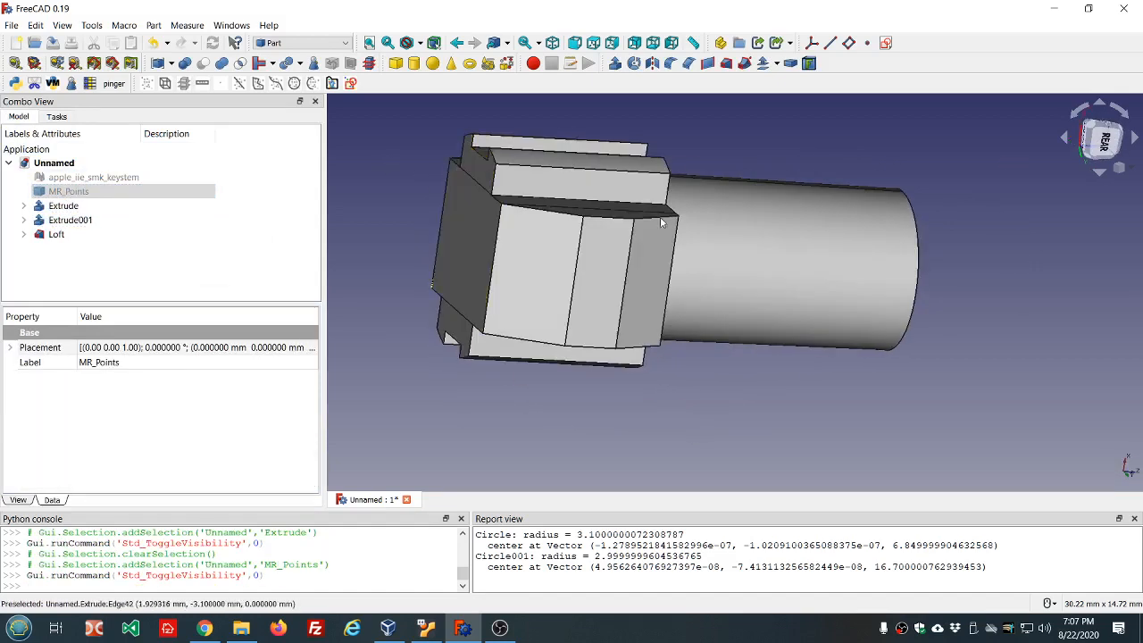
pyautogui.moveTo(714, 259); pyautogui.dragTo(808, 268, button='middle')
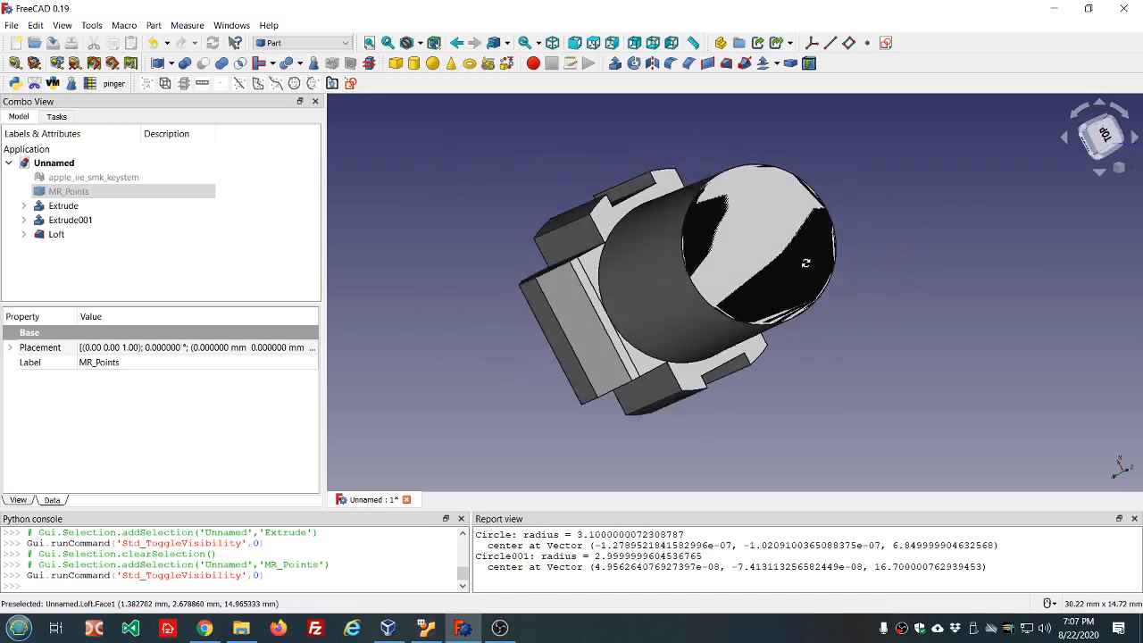
# Hide the two source circles, MR_Circle and MR_Circle001, nested under the Loft
pyautogui.click(24, 234)
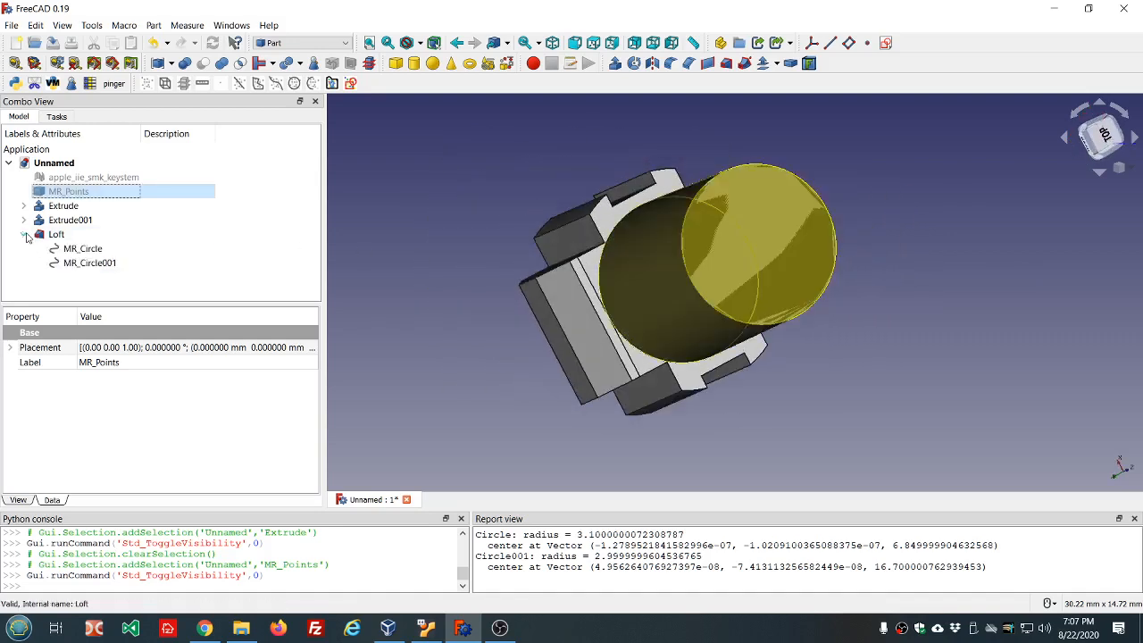
pyautogui.click(69, 249)
pyautogui.press('space')
pyautogui.click(80, 265)
pyautogui.press('space')
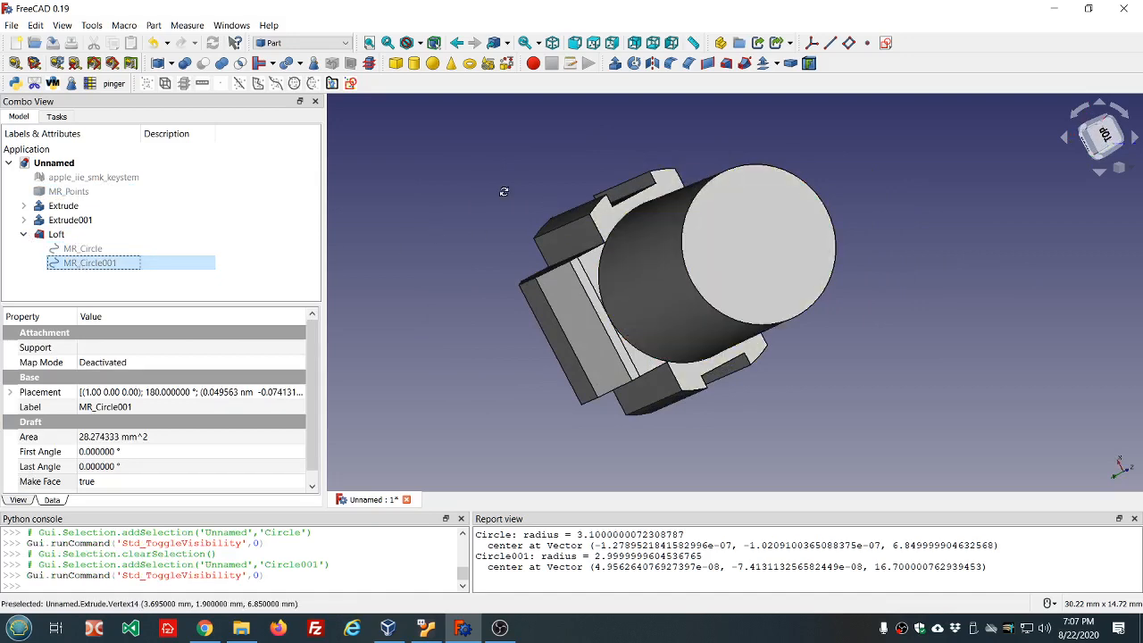
pyautogui.moveTo(503, 191); pyautogui.dragTo(801, 178, button='middle')
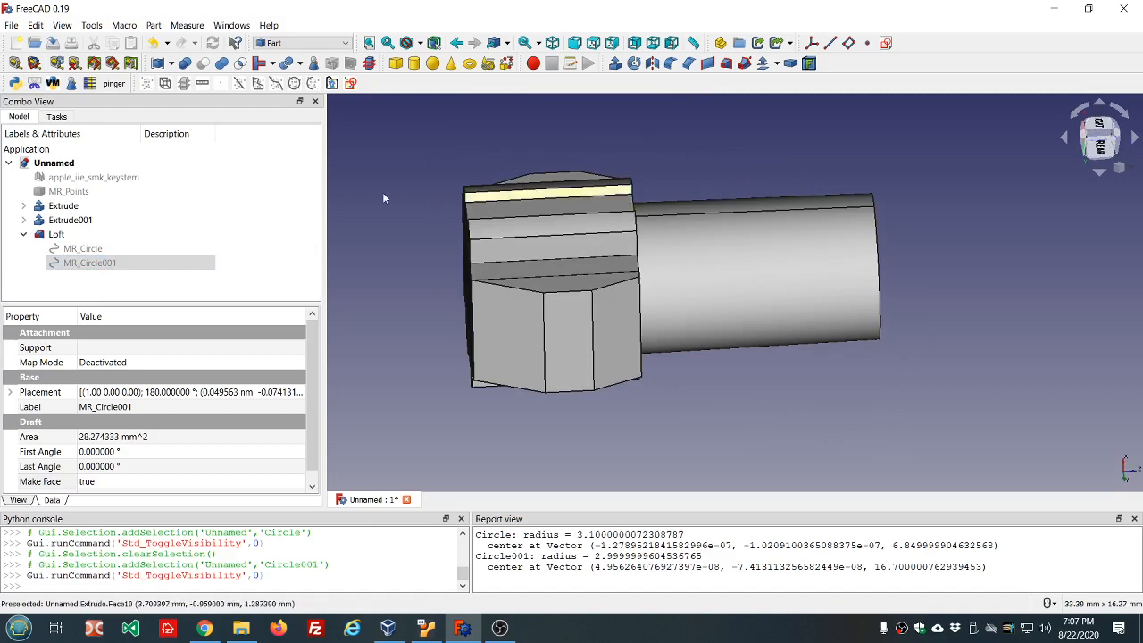
# Show the apple_iie_smk_keystem mesh and its MR_Points object again, with the cross-shaped end of the stem in view
pyautogui.click(93, 177)
pyautogui.press('space')
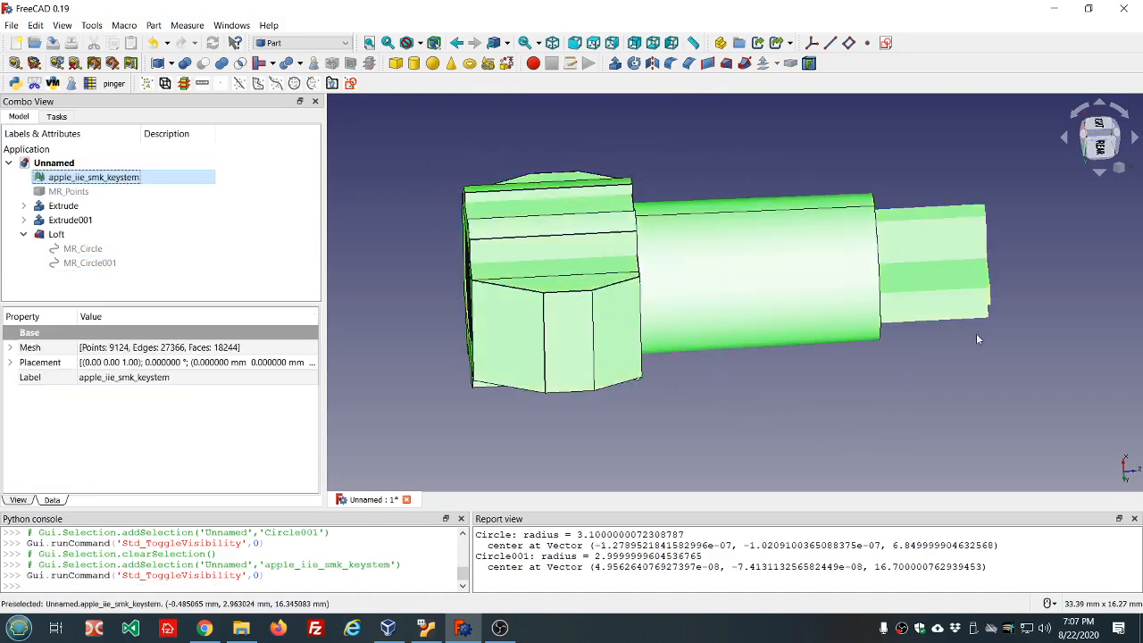
pyautogui.moveTo(976, 339); pyautogui.dragTo(913, 276, button='middle')
pyautogui.moveTo(719, 378); pyautogui.dragTo(693, 369, button='middle')
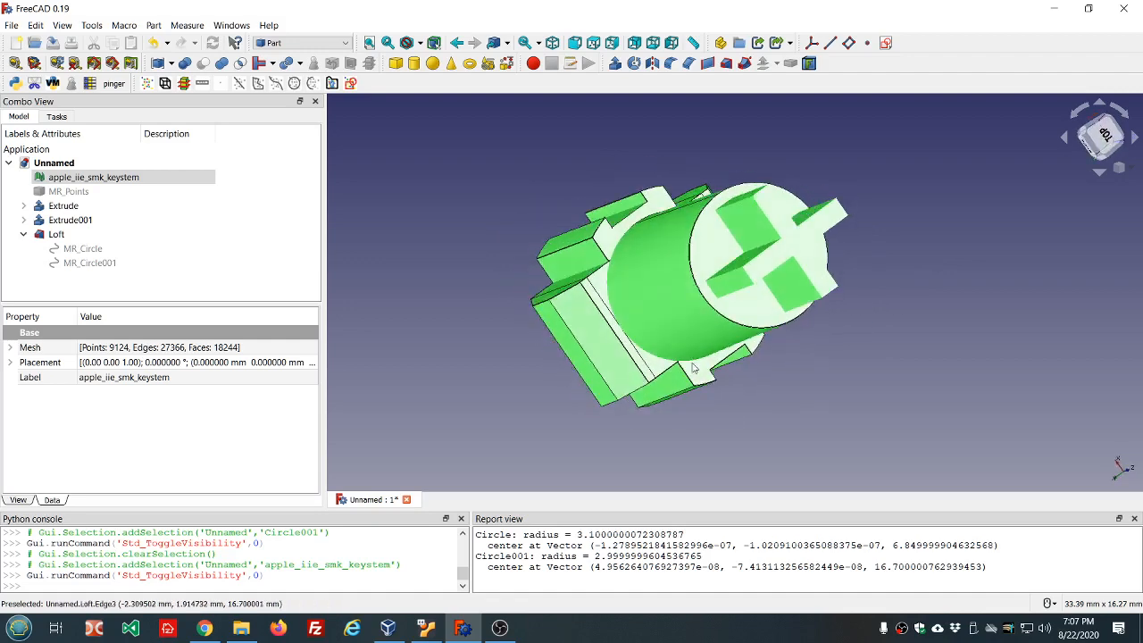
pyautogui.click(111, 191)
pyautogui.press('space')
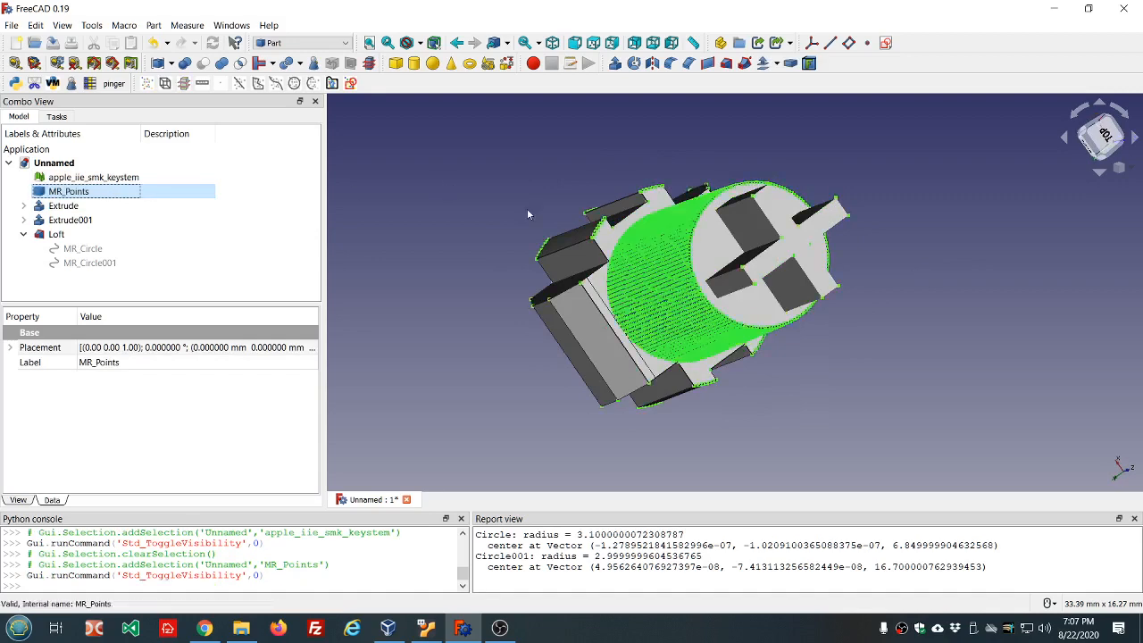
# Trace the closed outline of the stem's cross-shaped end face with connected lines through its twelve outer corner points in order
pyautogui.click(744, 267)
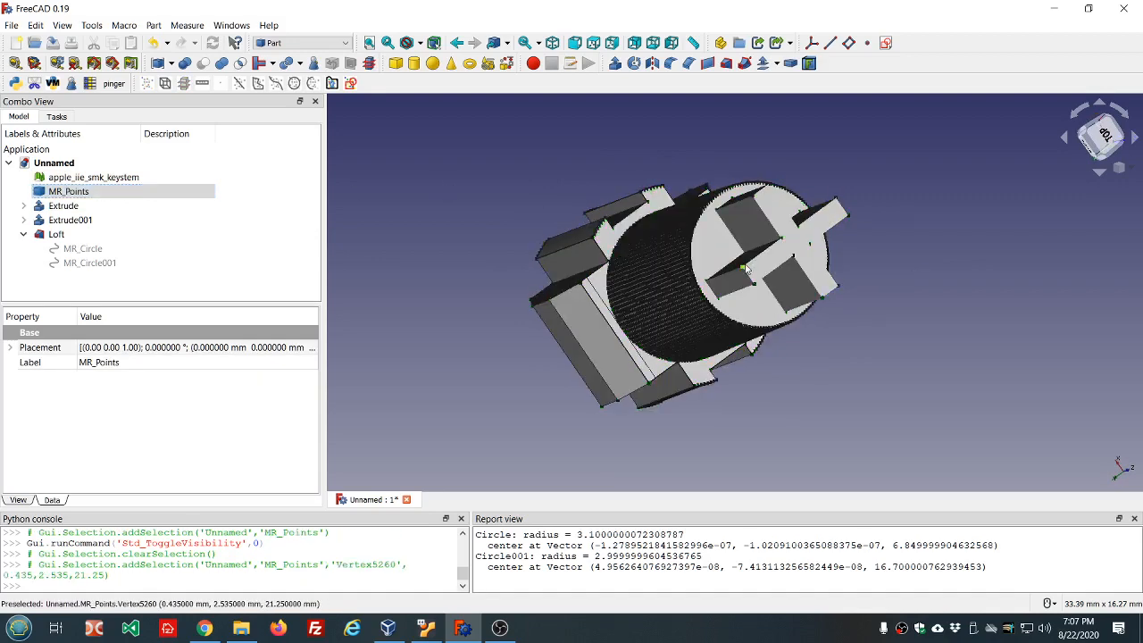
pyautogui.keyDown('ctrl'); pyautogui.click(781, 237); pyautogui.keyUp('ctrl')
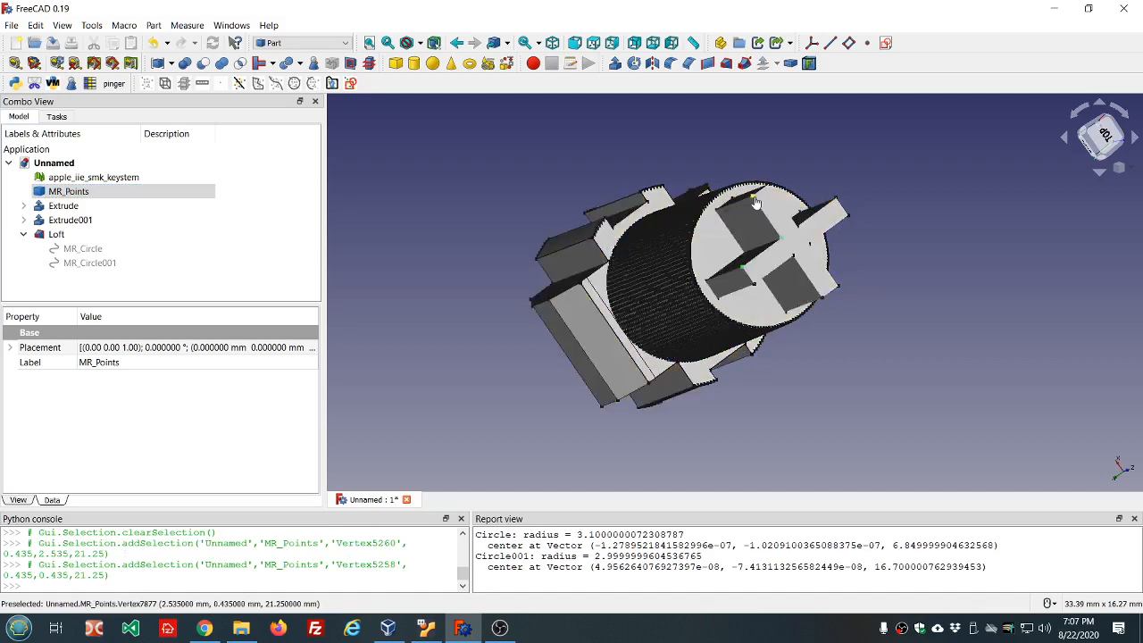
pyautogui.keyDown('ctrl'); pyautogui.click(753, 196); pyautogui.keyUp('ctrl')
pyautogui.keyDown('ctrl'); pyautogui.click(771, 187); pyautogui.keyUp('ctrl')
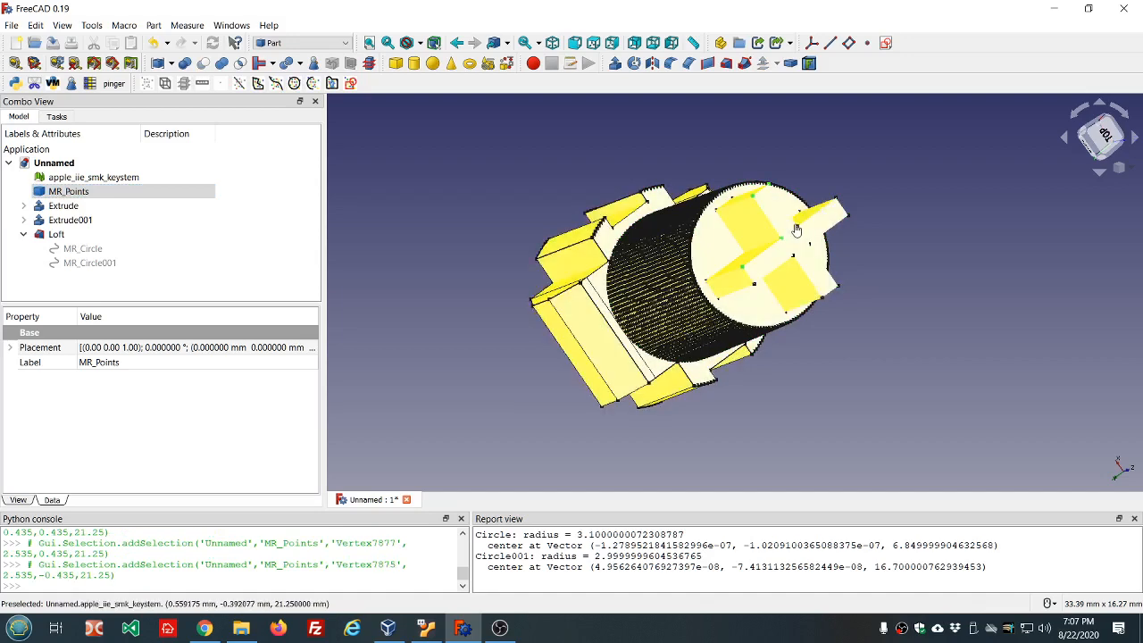
pyautogui.keyDown('ctrl'); pyautogui.click(798, 229); pyautogui.keyUp('ctrl')
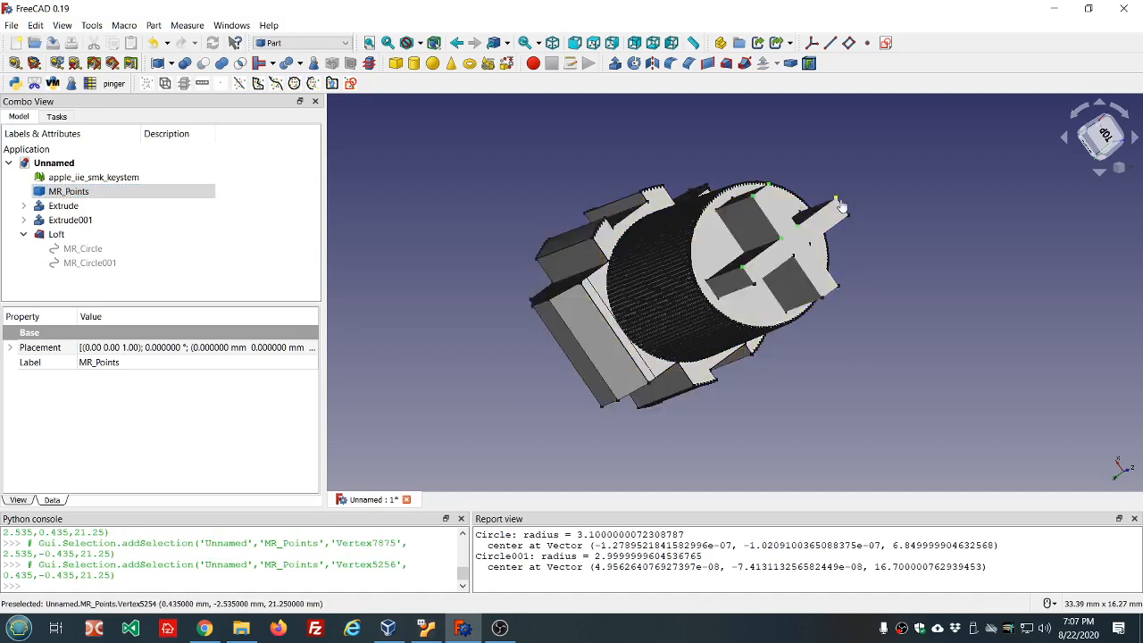
pyautogui.keyDown('ctrl'); pyautogui.click(841, 207); pyautogui.keyUp('ctrl')
pyautogui.keyDown('ctrl'); pyautogui.click(809, 244); pyautogui.keyUp('ctrl')
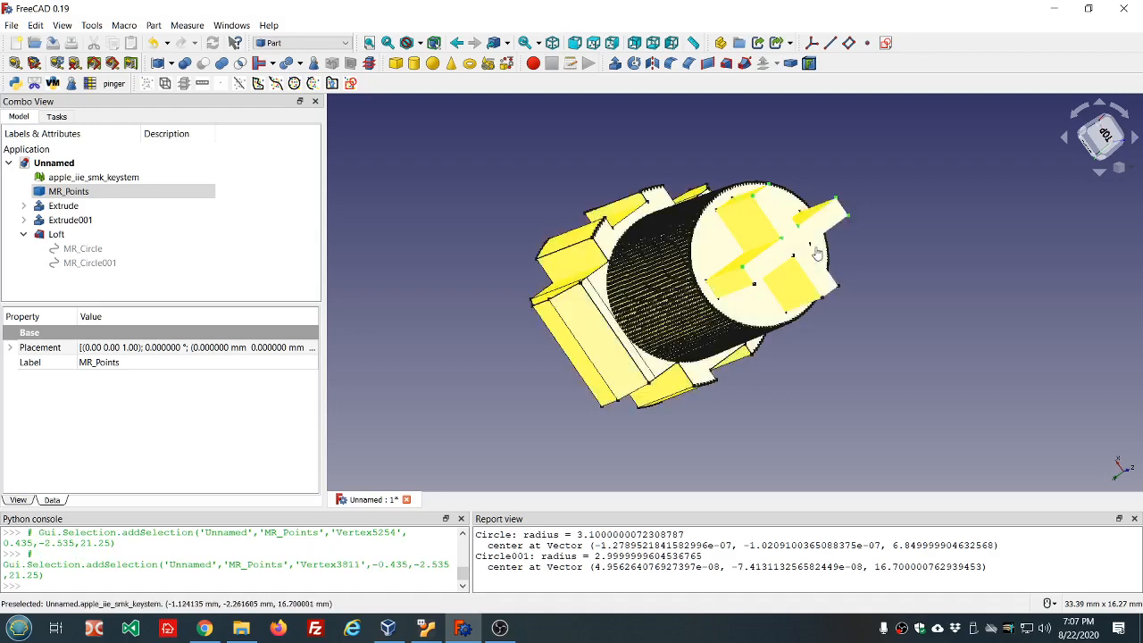
pyautogui.keyDown('ctrl'); pyautogui.click(810, 245); pyautogui.keyUp('ctrl')
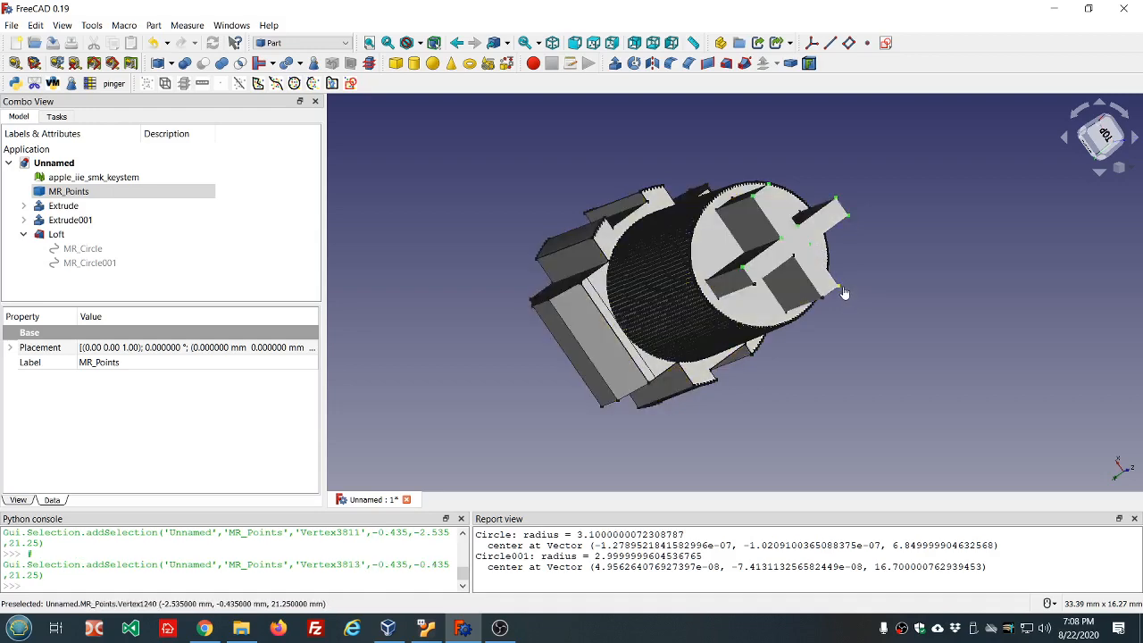
pyautogui.keyDown('ctrl'); pyautogui.click(840, 287); pyautogui.keyUp('ctrl')
pyautogui.keyDown('ctrl'); pyautogui.click(821, 306); pyautogui.keyUp('ctrl')
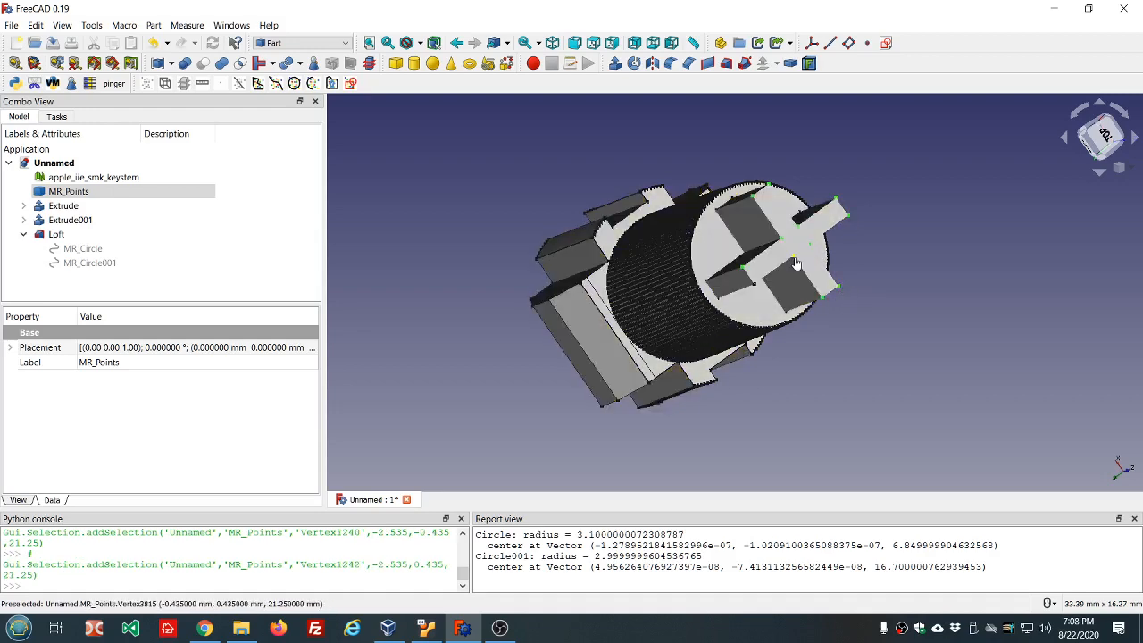
pyautogui.keyDown('ctrl'); pyautogui.click(793, 259); pyautogui.keyUp('ctrl')
pyautogui.keyDown('ctrl'); pyautogui.click(755, 289); pyautogui.keyUp('ctrl')
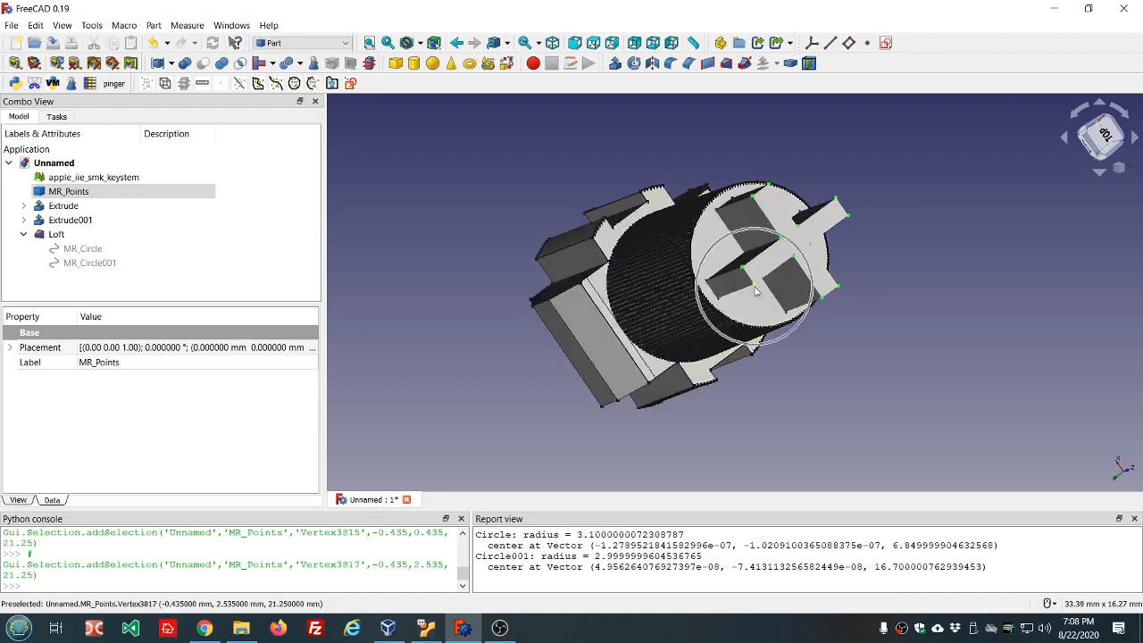
pyautogui.click(257, 84)
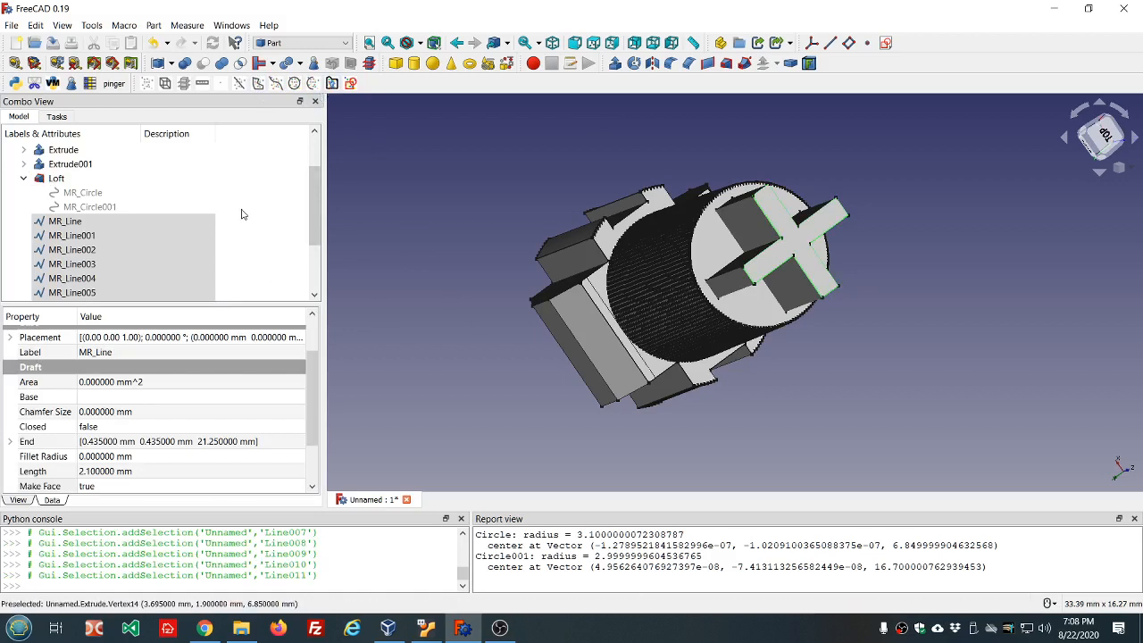
# Join the twelve cross outline lines into a single wire and delete the source lines
pyautogui.scroll(-2, 242, 212)
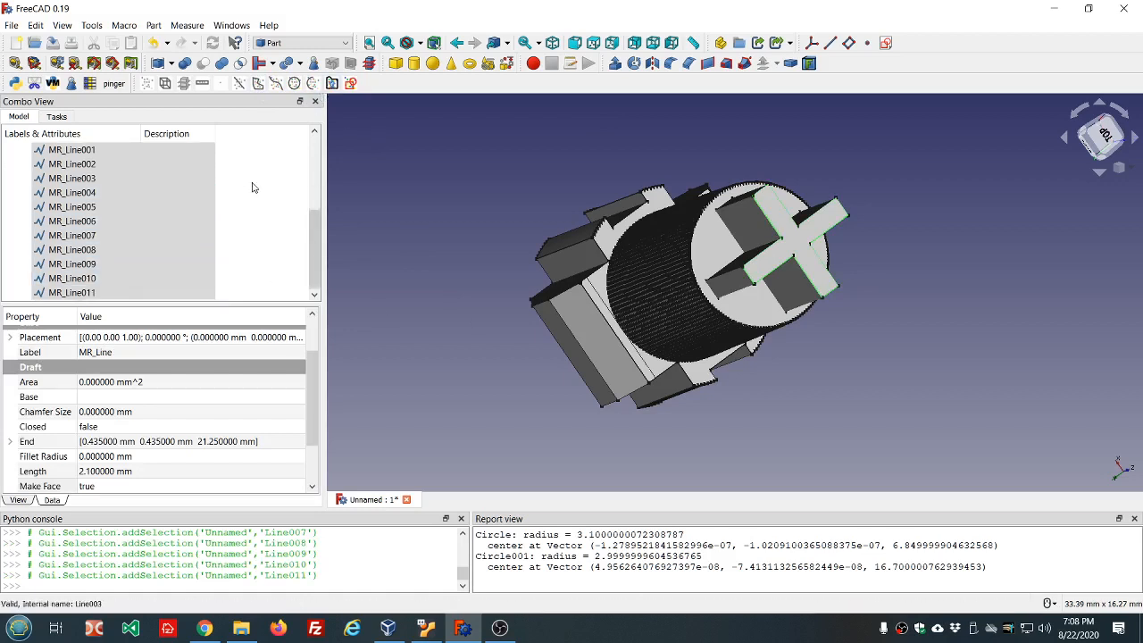
pyautogui.scroll(2, 252, 188)
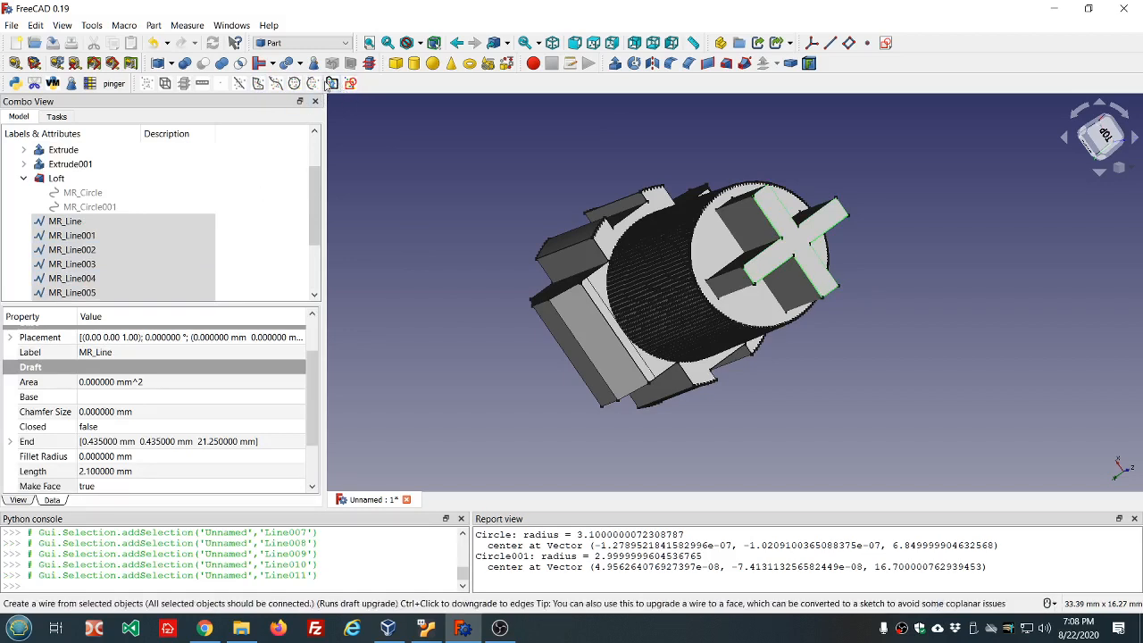
pyautogui.click(332, 84)
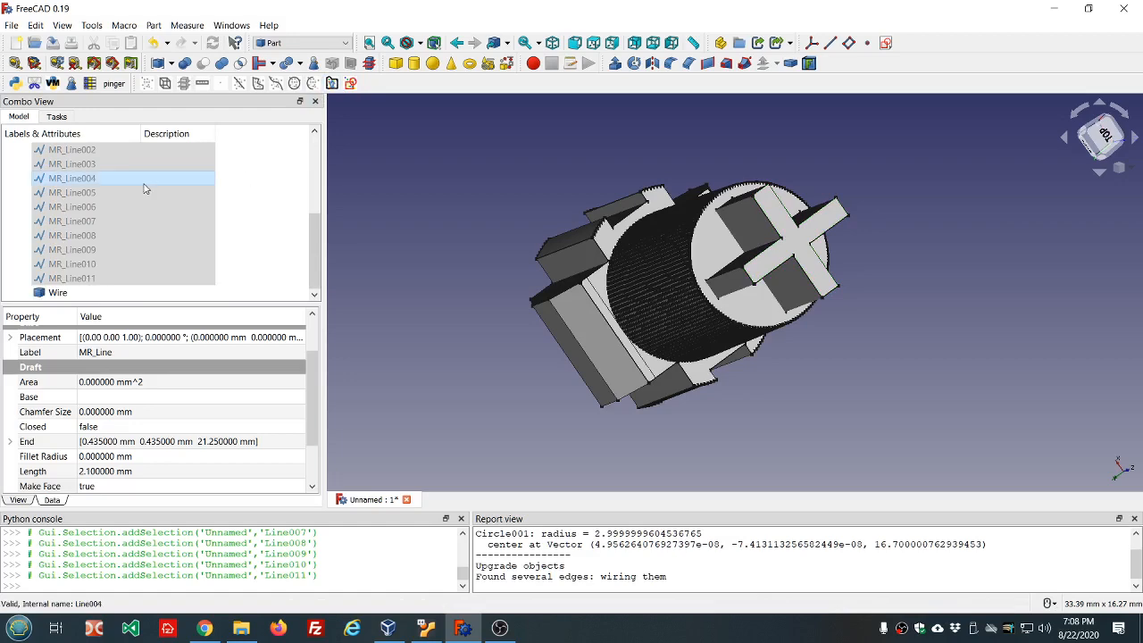
pyautogui.press('Delete')
# Upgrade the cross-shaped wire to a face and delete the wire
pyautogui.click(59, 278)
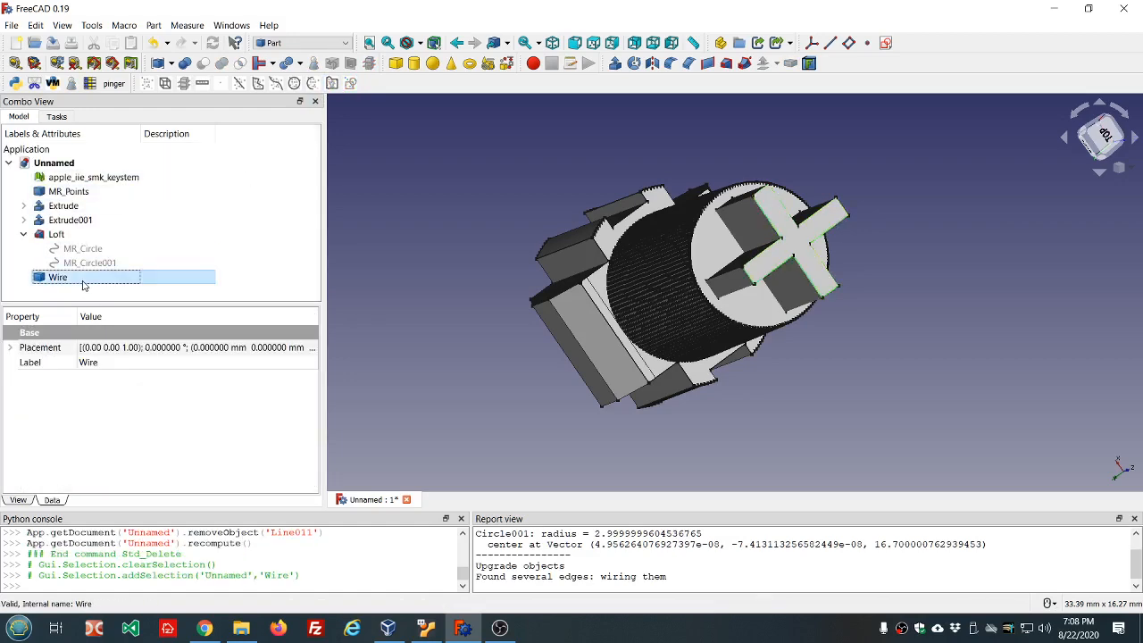
pyautogui.click(333, 84)
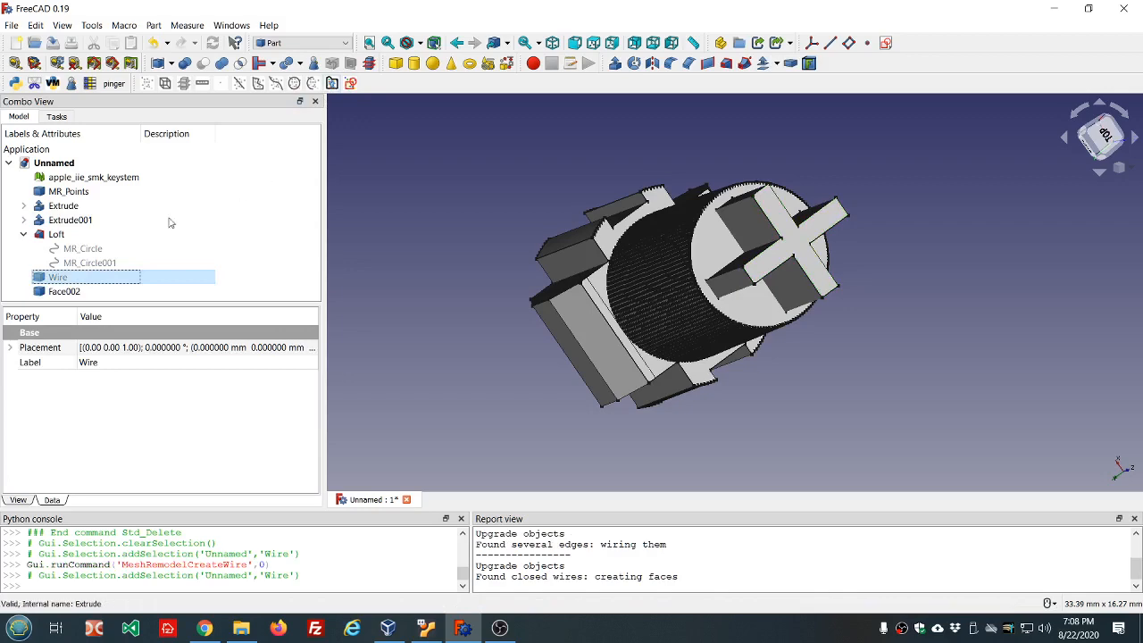
pyautogui.press('Delete')
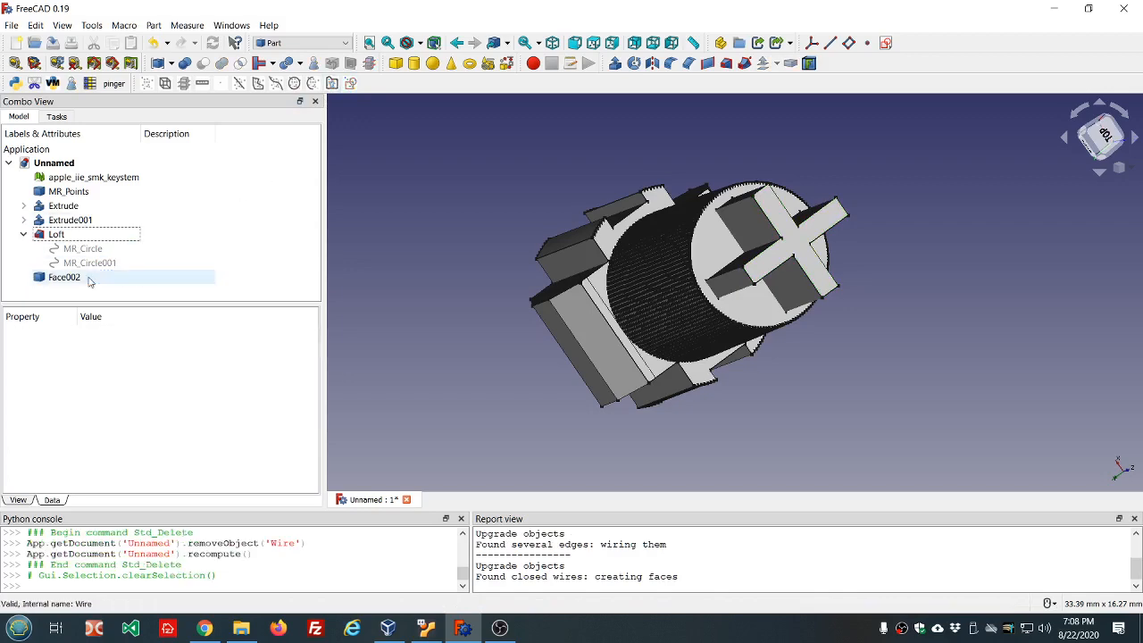
# Measure the cross's length with a temporary line along one edge from its tip to the cylinder's end face, and delete the line
pyautogui.moveTo(375, 308); pyautogui.dragTo(519, 316, button='middle')
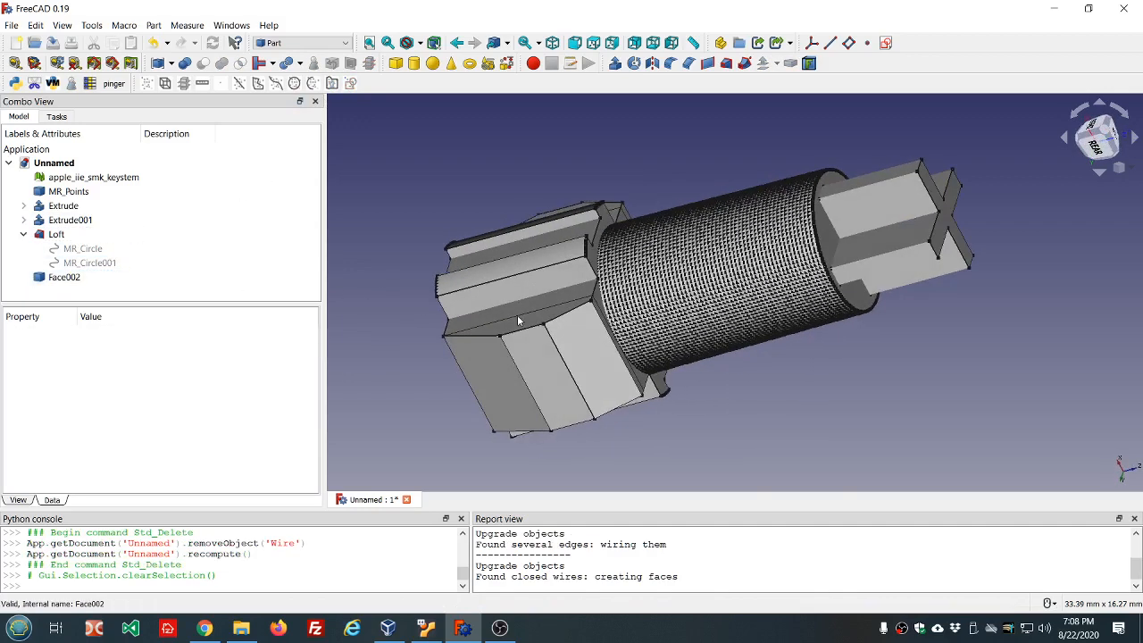
pyautogui.scroll(-2, 777, 231)
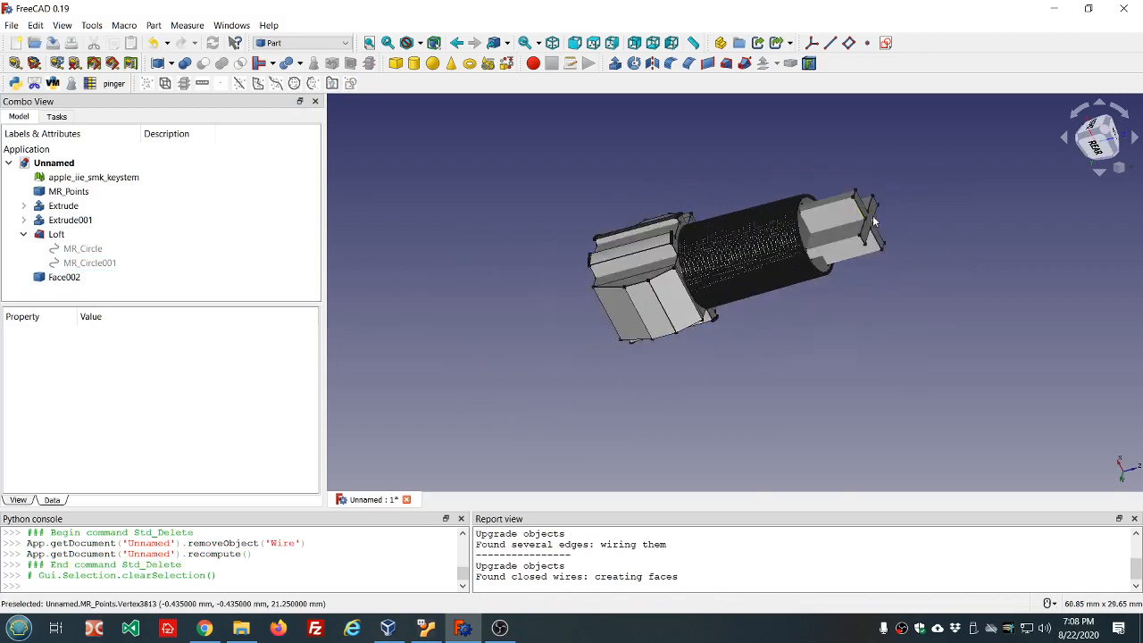
pyautogui.scroll(5, 873, 215)
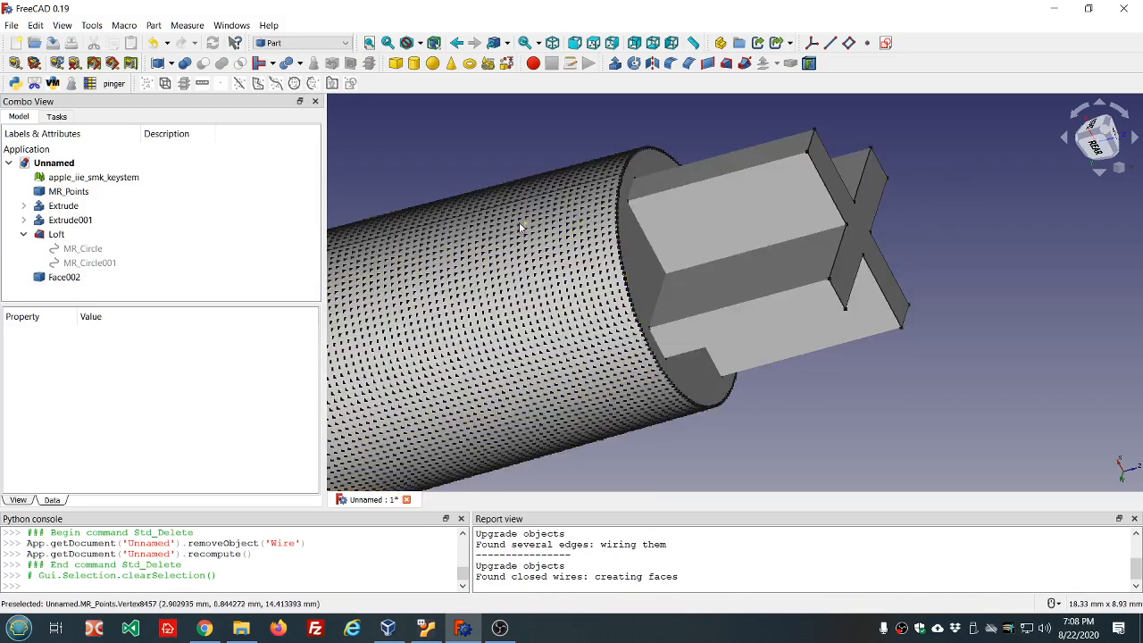
pyautogui.click(808, 153)
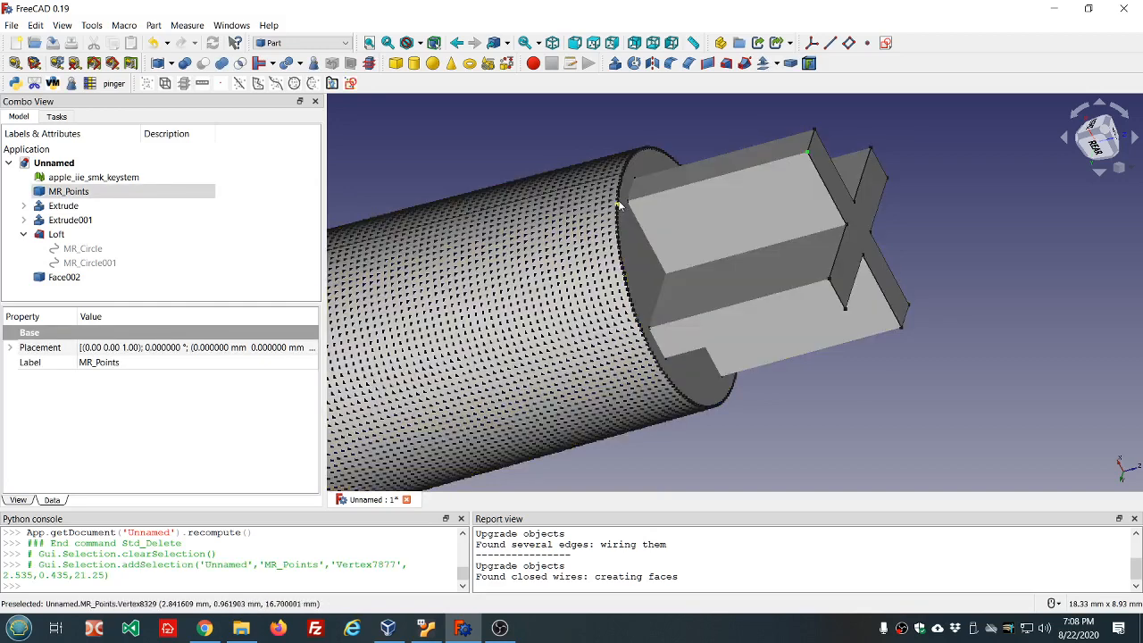
pyautogui.keyDown('ctrl'); pyautogui.click(630, 206); pyautogui.keyUp('ctrl')
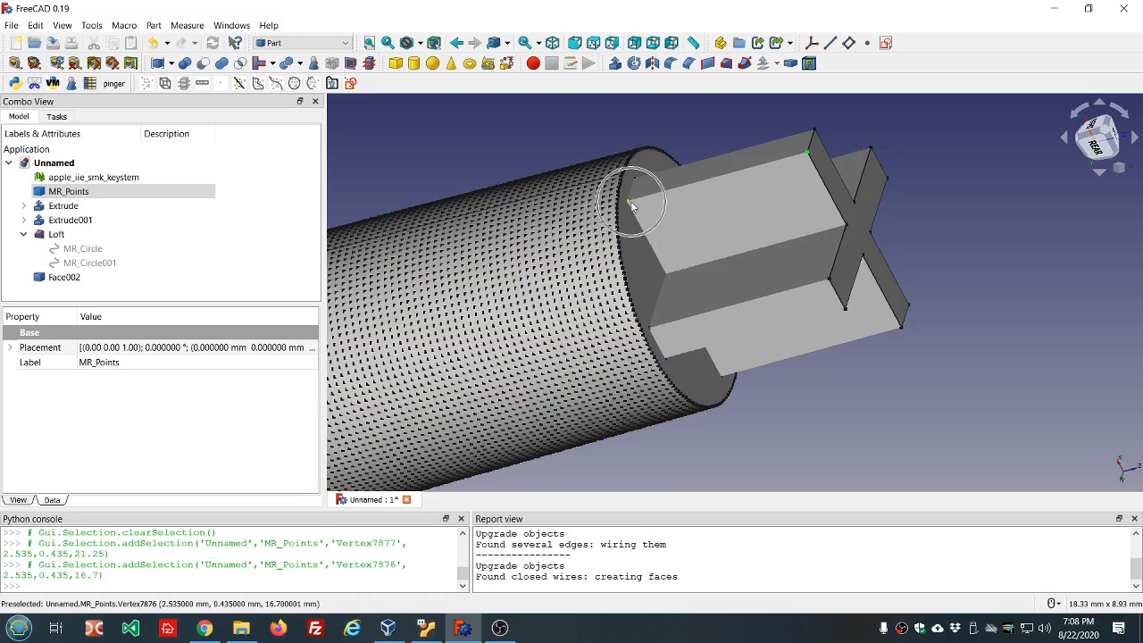
pyautogui.click(239, 83)
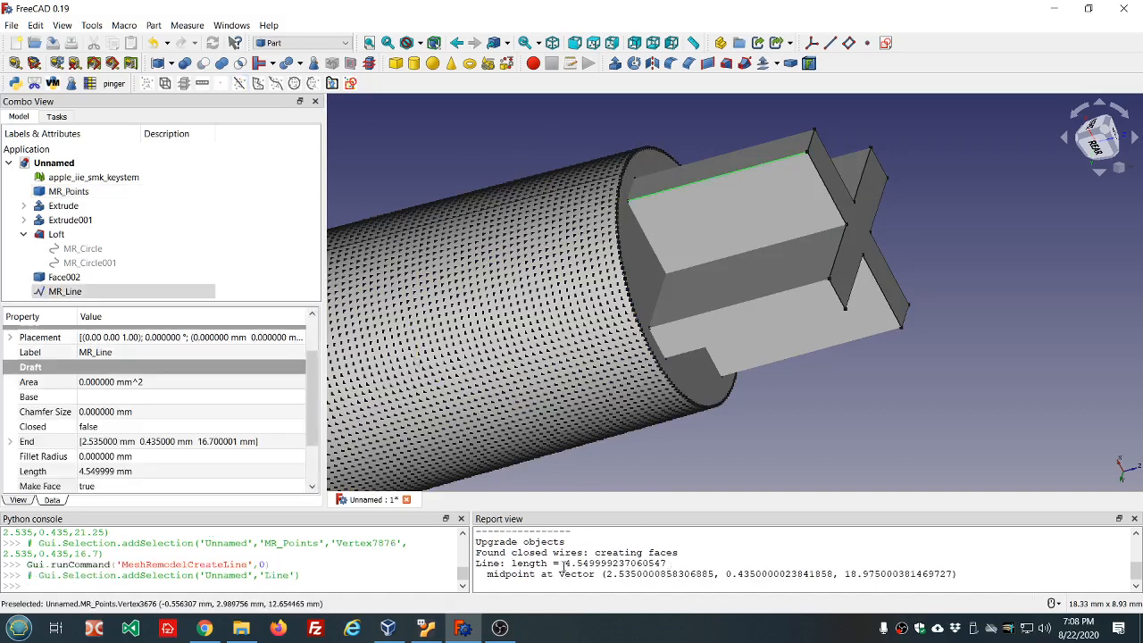
pyautogui.moveTo(655, 560); pyautogui.dragTo(668, 563)
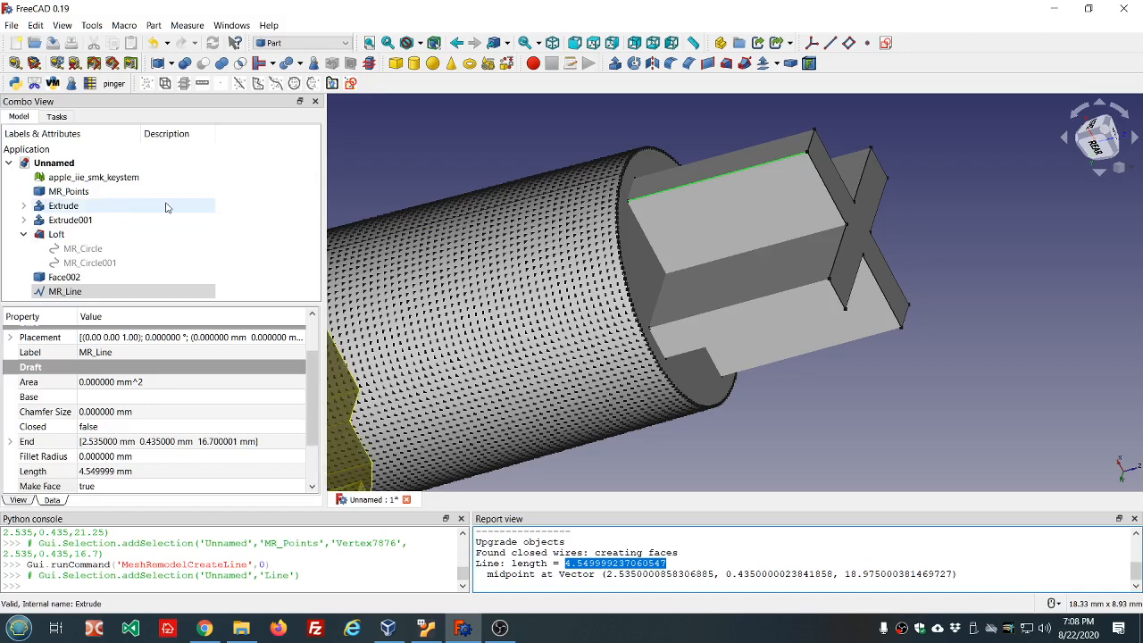
pyautogui.click(93, 292)
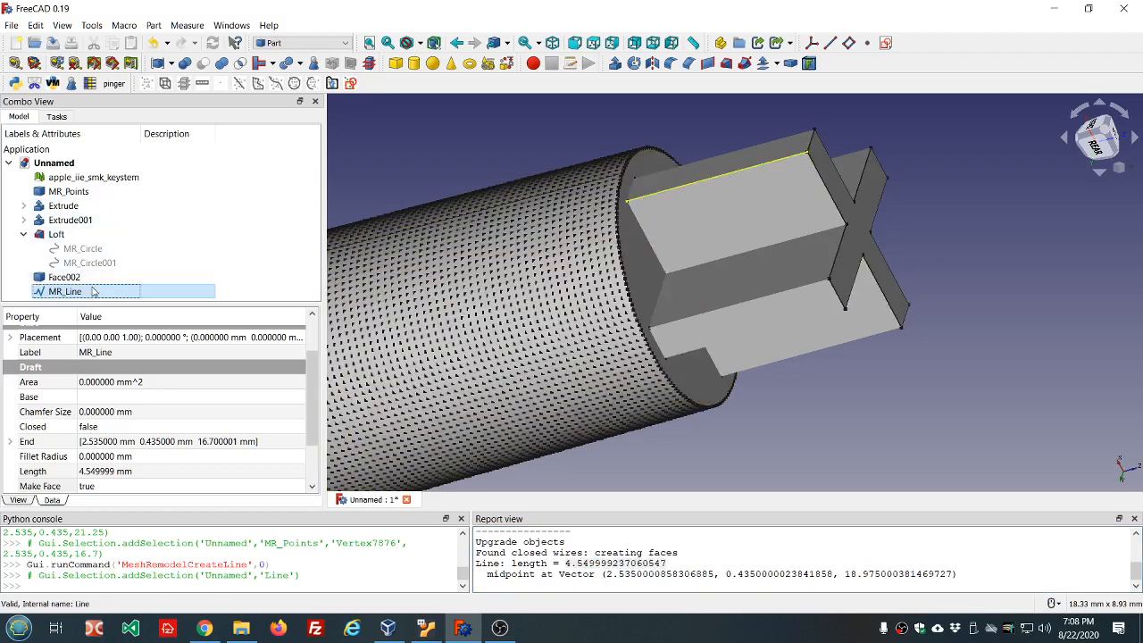
pyautogui.press('Delete')
# Extrude the cross-shaped face 5 mm along its normal towards the cylinder
pyautogui.click(92, 280)
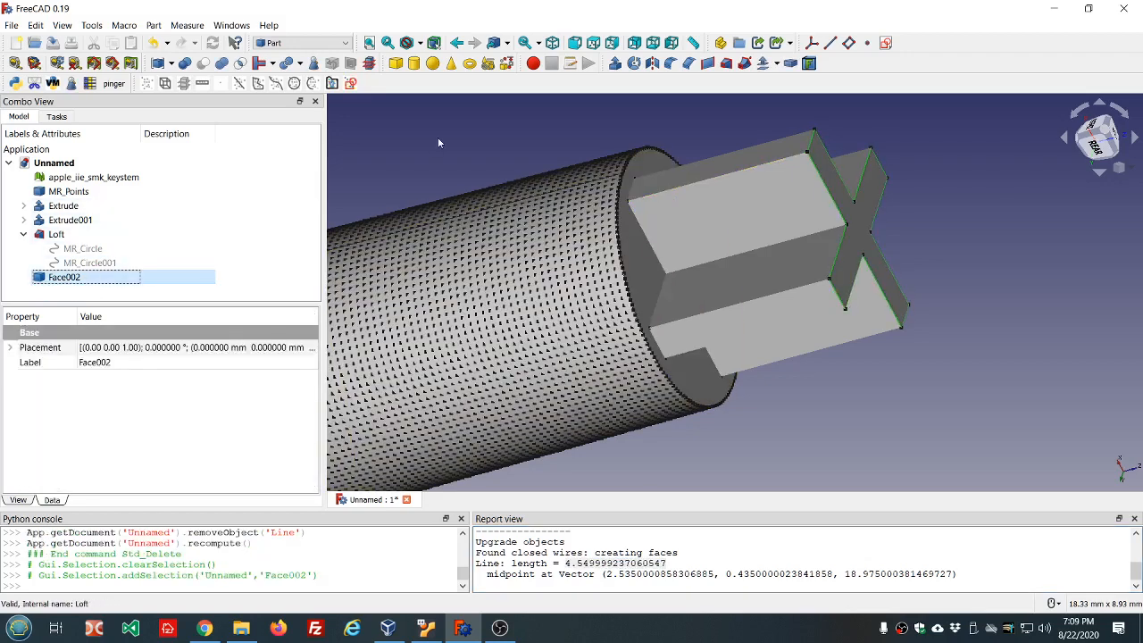
pyautogui.click(615, 63)
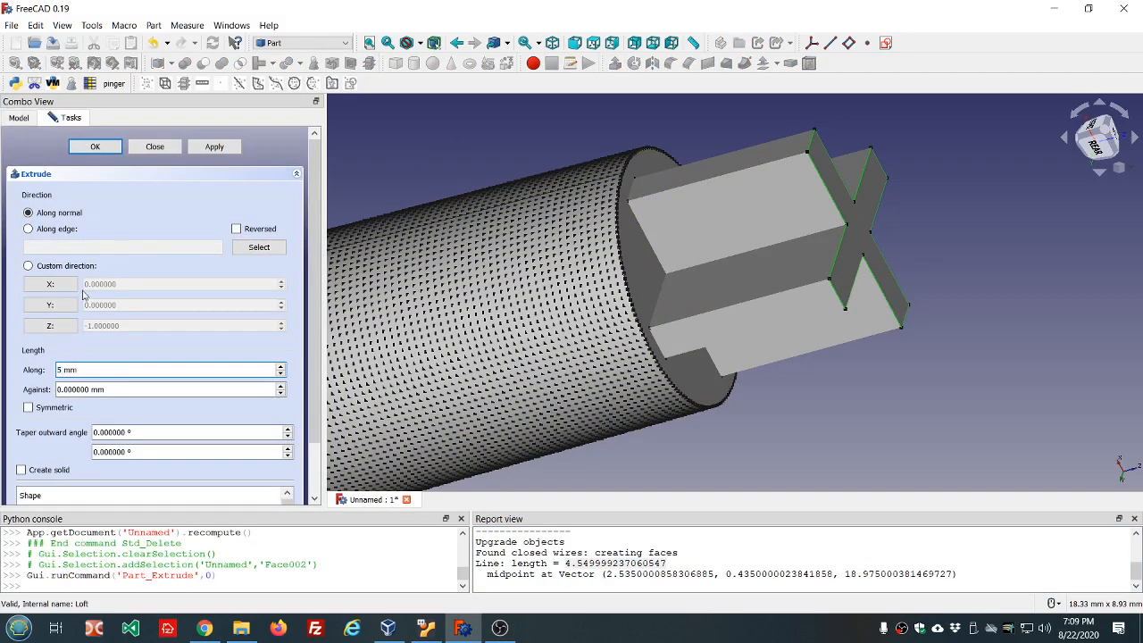
pyautogui.click(224, 148)
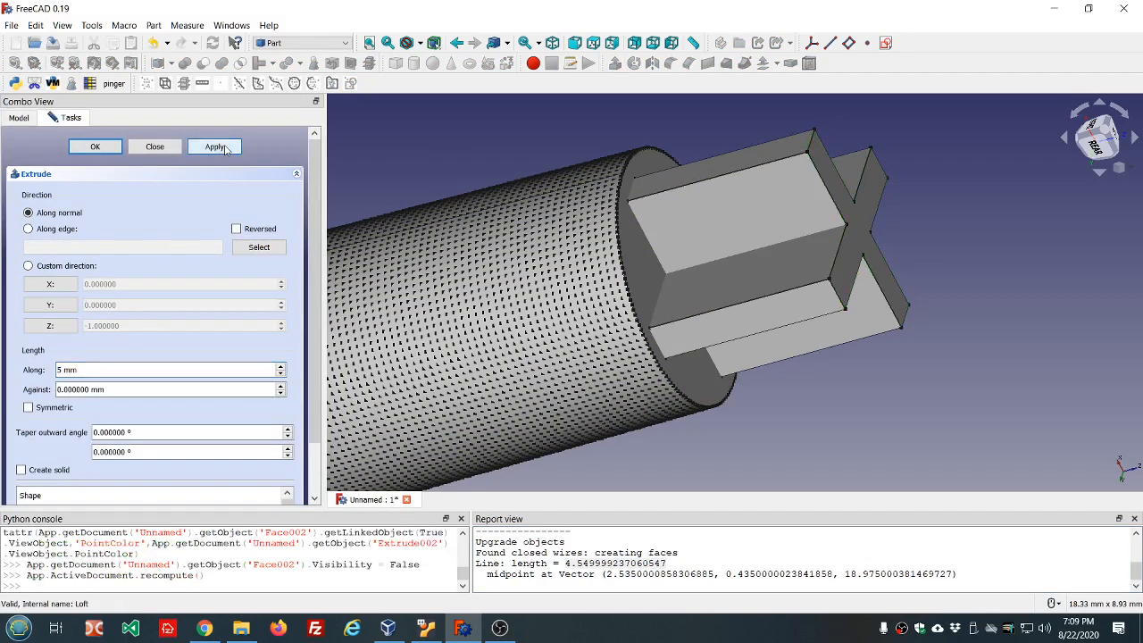
# Close the Extrude task and hide the apple_iie_smk_keystem mesh and MR_Points so only the rebuilt shapes show
pyautogui.click(174, 150)
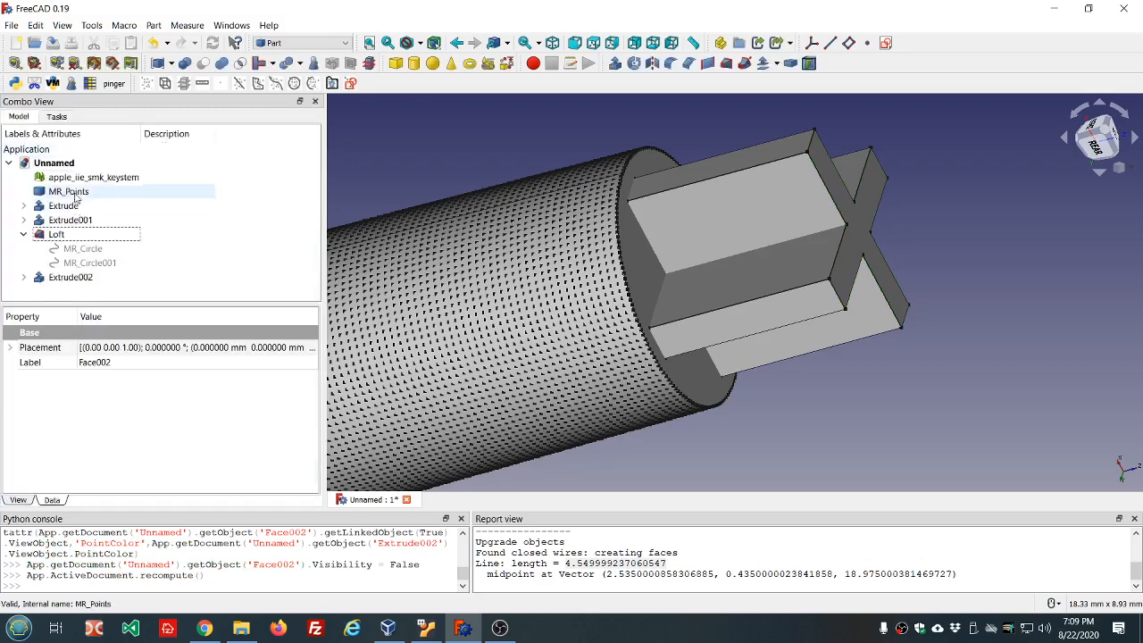
pyautogui.click(78, 177)
pyautogui.press('space')
pyautogui.click(69, 191)
pyautogui.press('space')
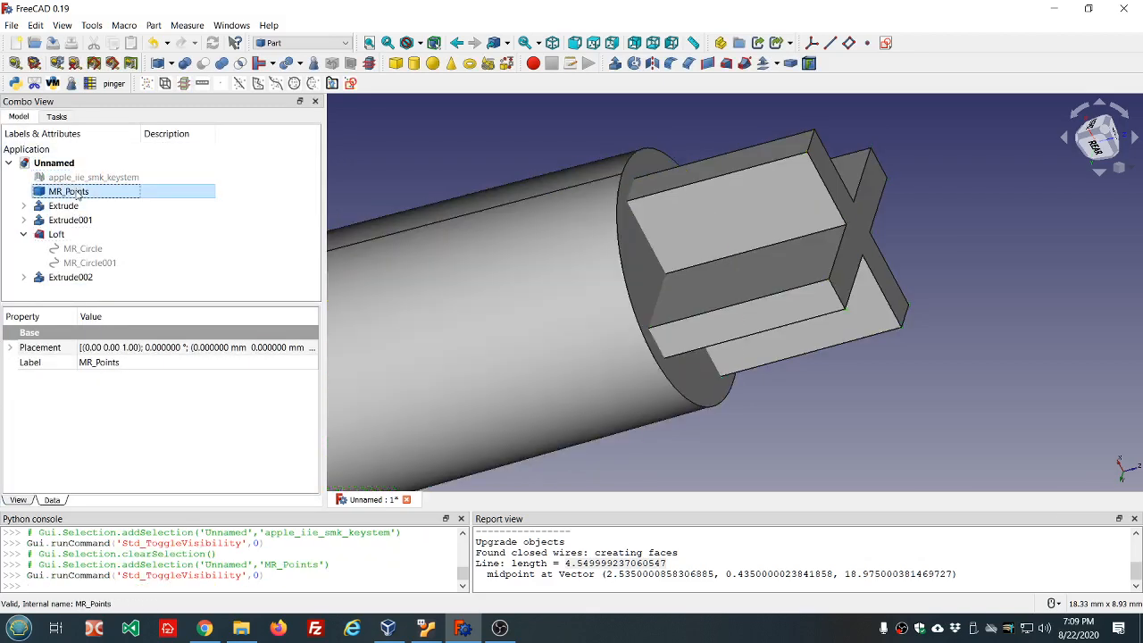
pyautogui.moveTo(630, 253); pyautogui.dragTo(595, 262, button='middle')
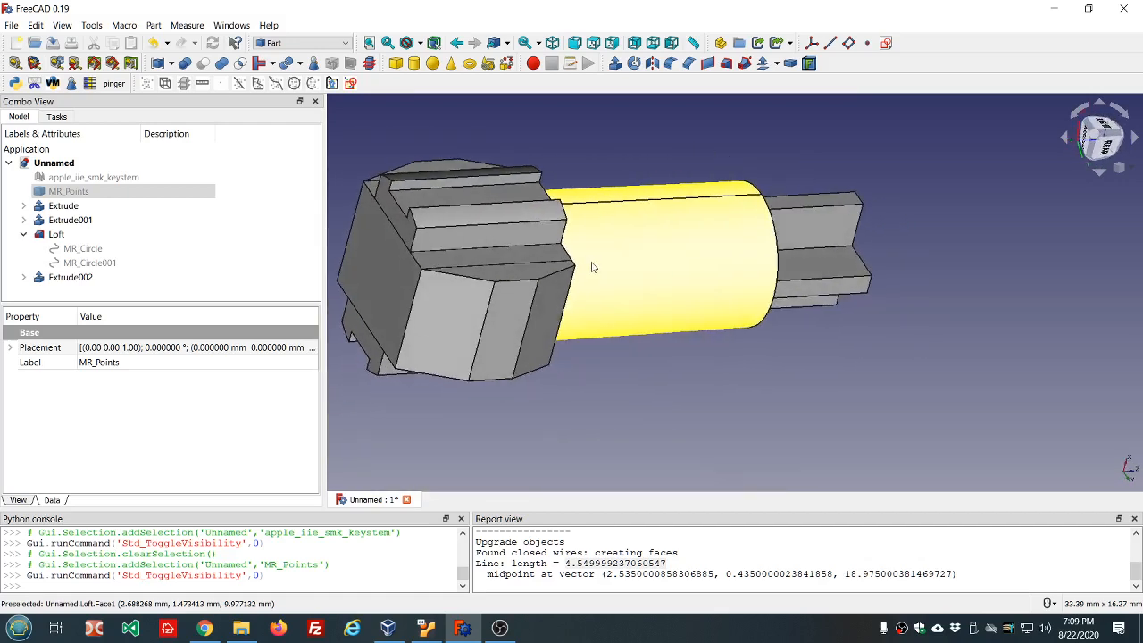
# Review the rebuilt key stem from several sides and the source profiles of each extrusion and the loft
pyautogui.click(28, 236)
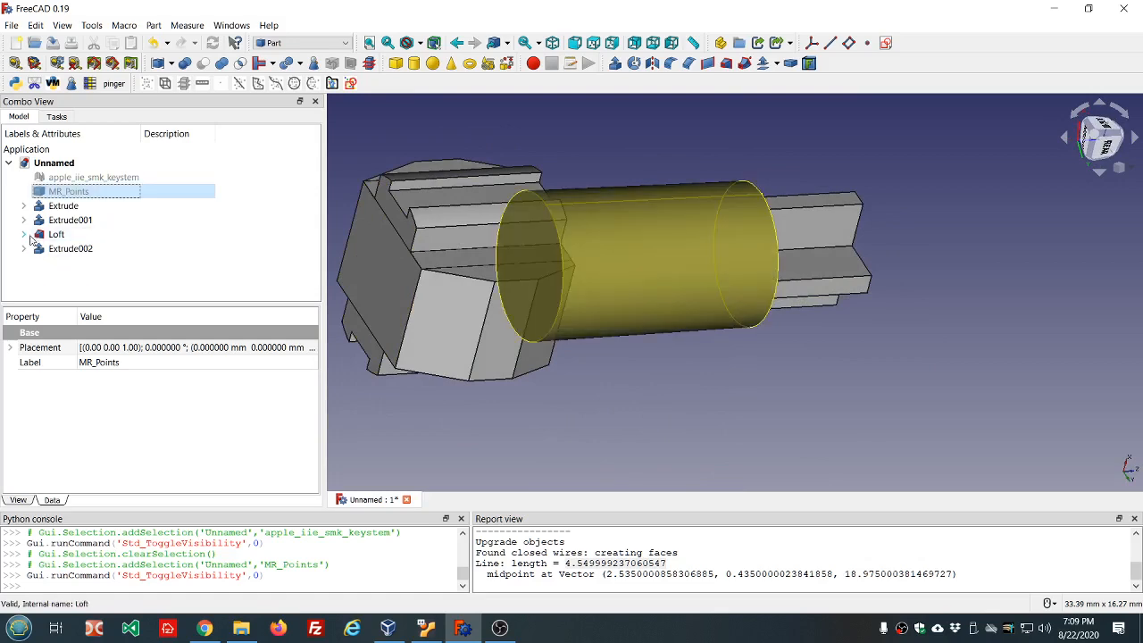
pyautogui.moveTo(375, 250); pyautogui.dragTo(468, 322, button='middle')
pyautogui.click(25, 207)
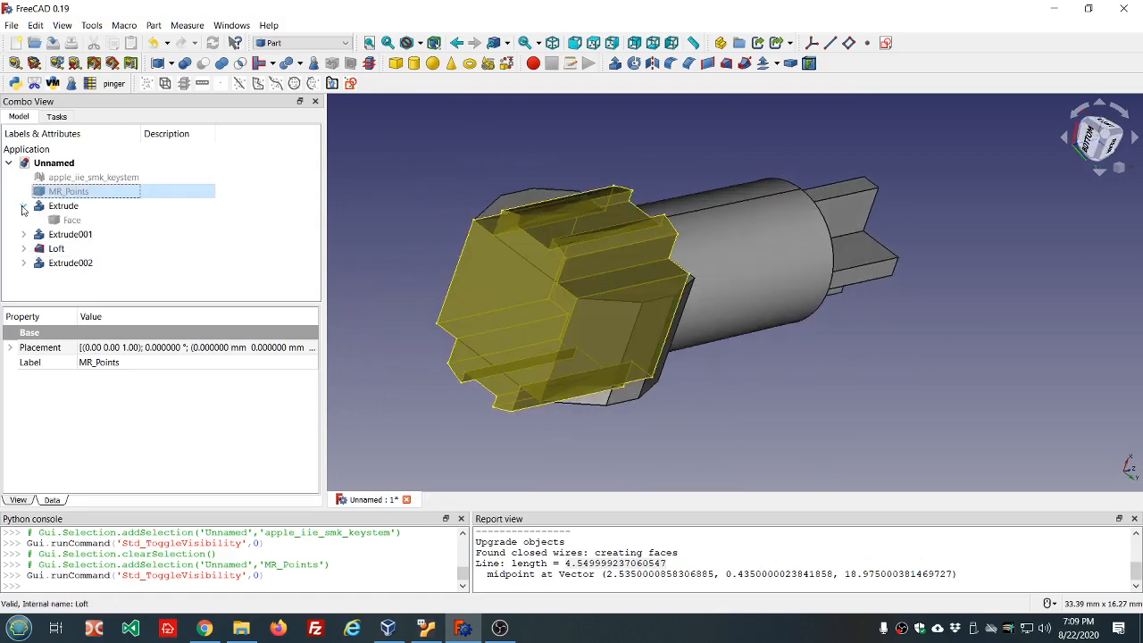
pyautogui.click(24, 234)
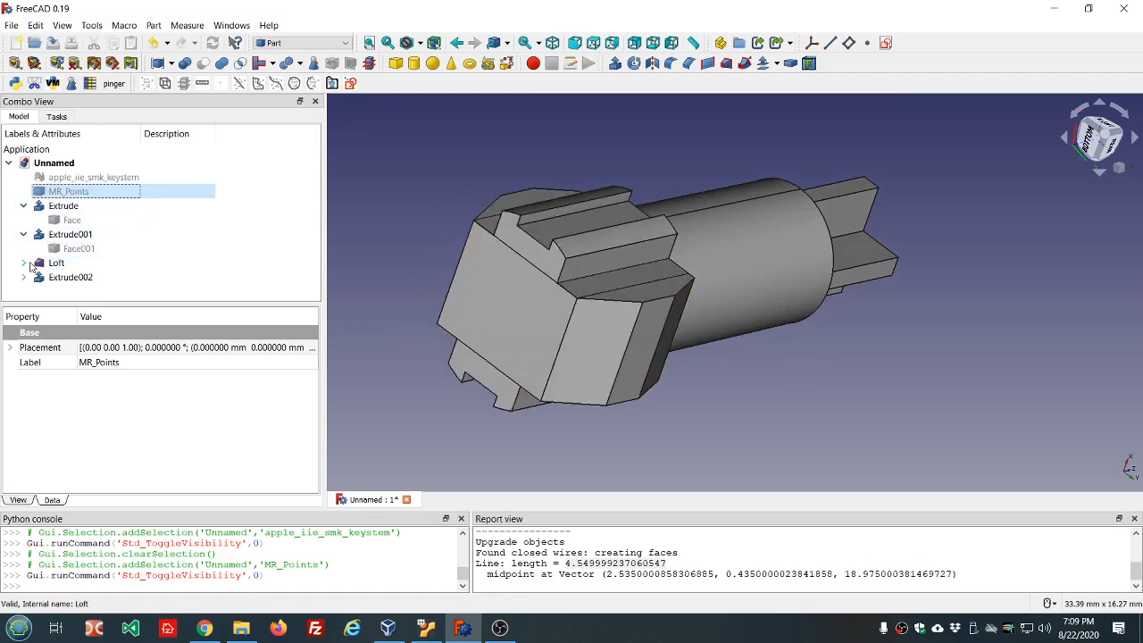
pyautogui.click(23, 262)
pyautogui.scroll(-1, 56, 266)
pyautogui.click(24, 294)
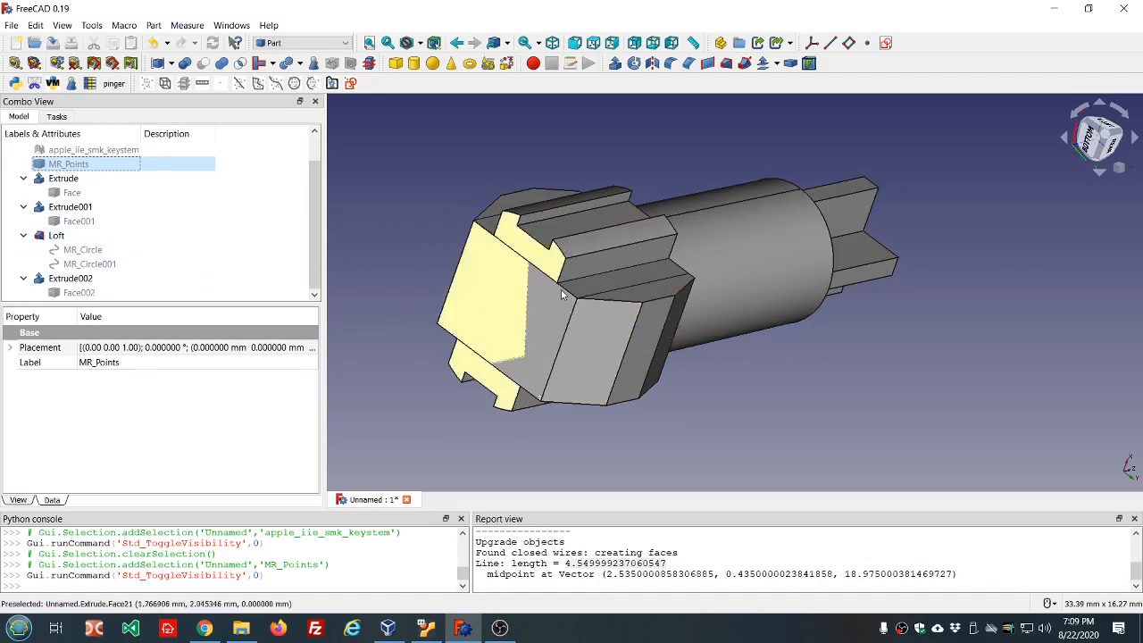
pyautogui.scroll(-5, 618, 302)
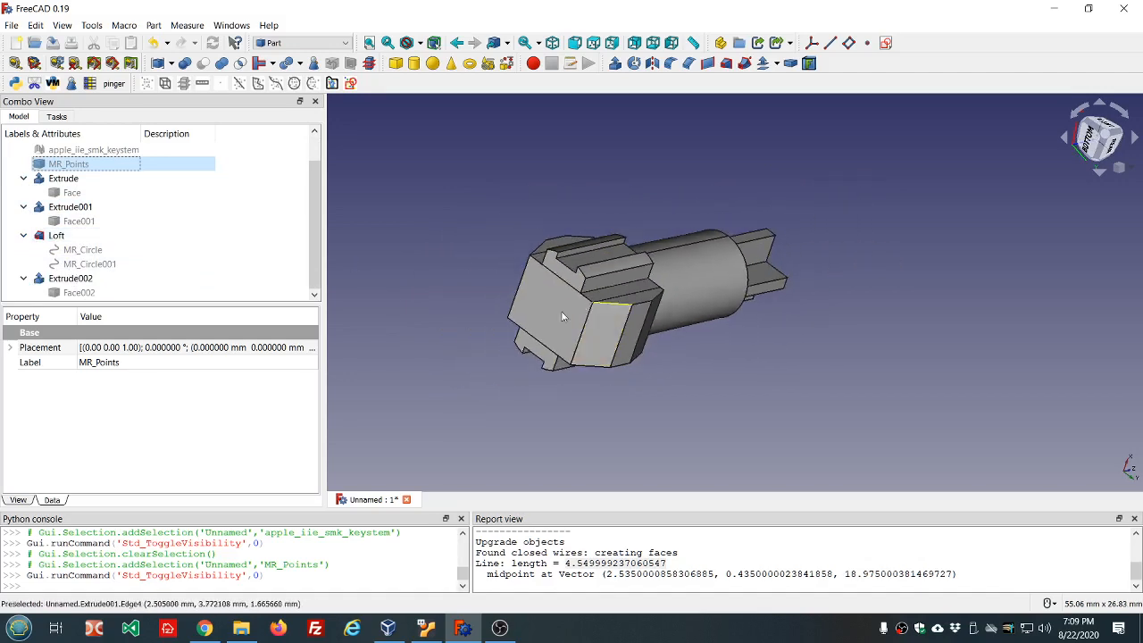
pyautogui.scroll(6, 541, 303)
pyautogui.scroll(-3, 541, 308)
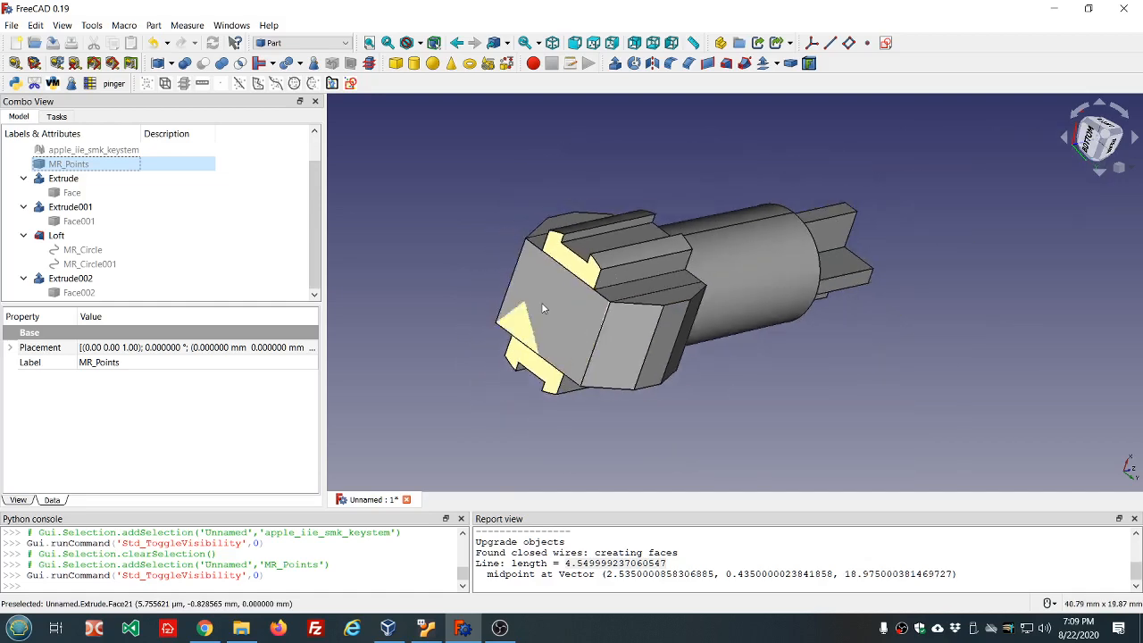
pyautogui.moveTo(1086, 325); pyautogui.dragTo(940, 324, button='middle')
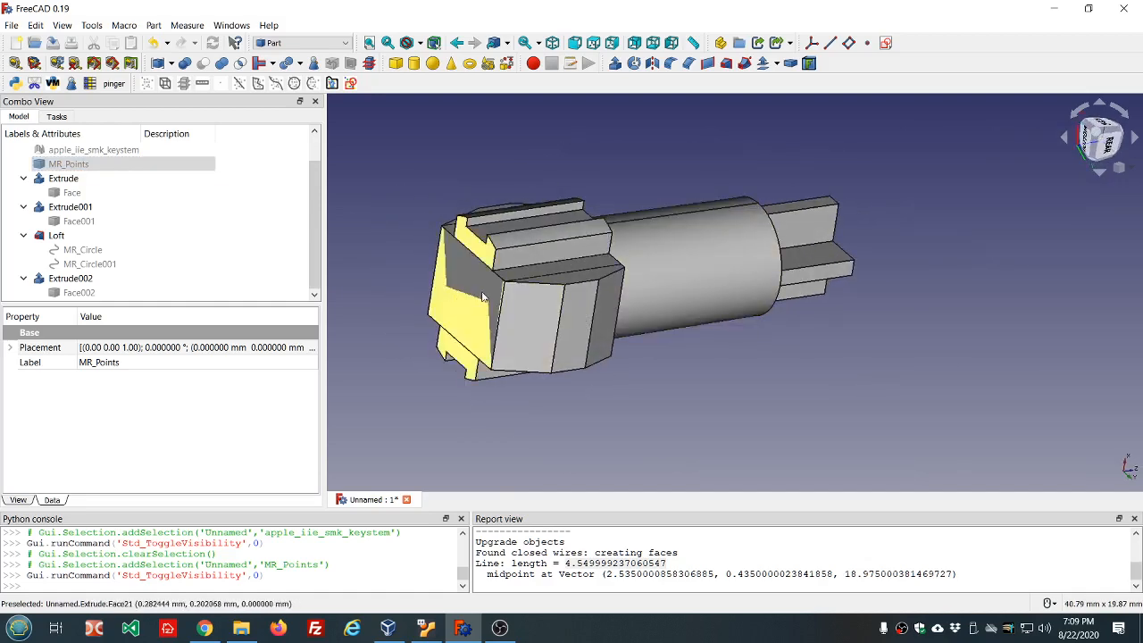
pyautogui.moveTo(703, 404); pyautogui.dragTo(677, 352, button='middle')
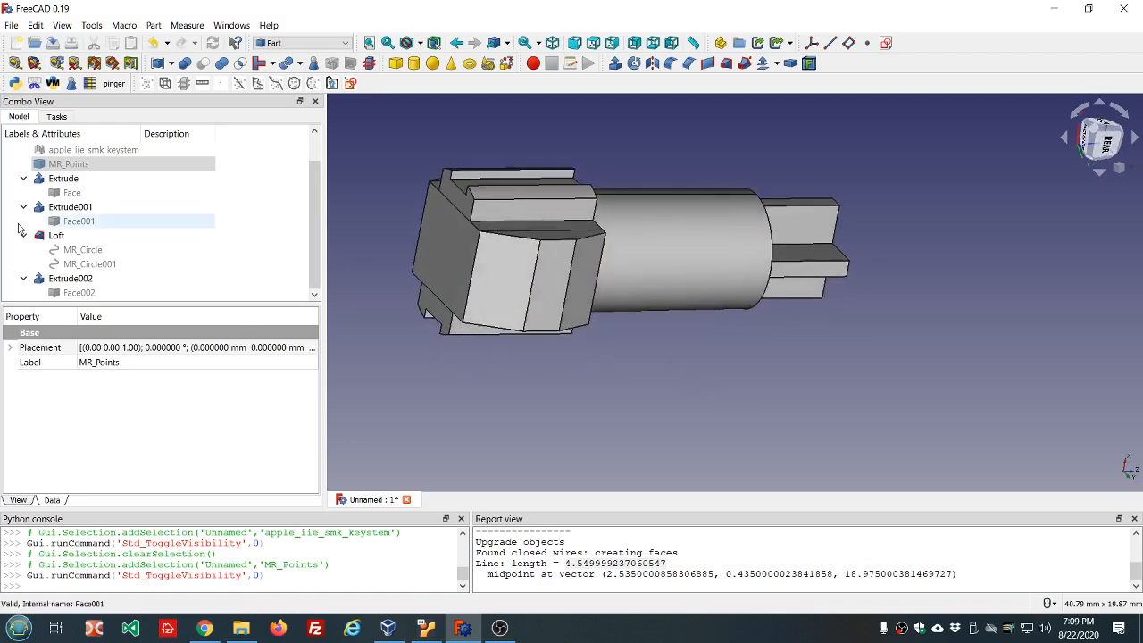
# Fuse Extrude, Extrude001, Loft and Extrude002 into one shape with a Boolean union
pyautogui.click(23, 179)
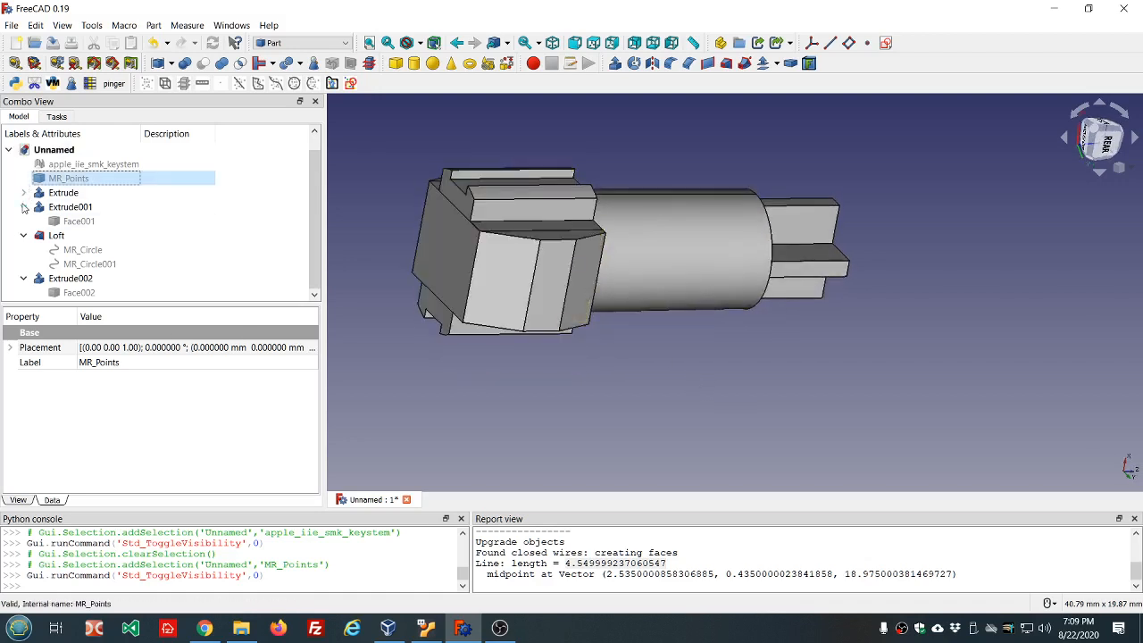
pyautogui.click(23, 207)
pyautogui.click(23, 234)
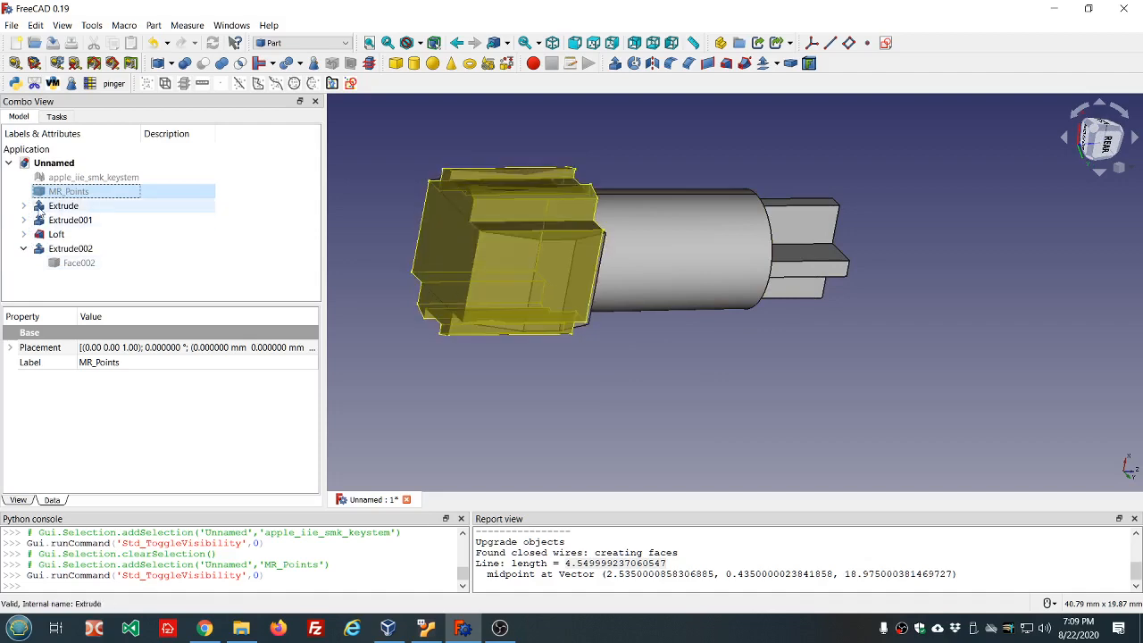
pyautogui.moveTo(41, 211); pyautogui.dragTo(69, 251)
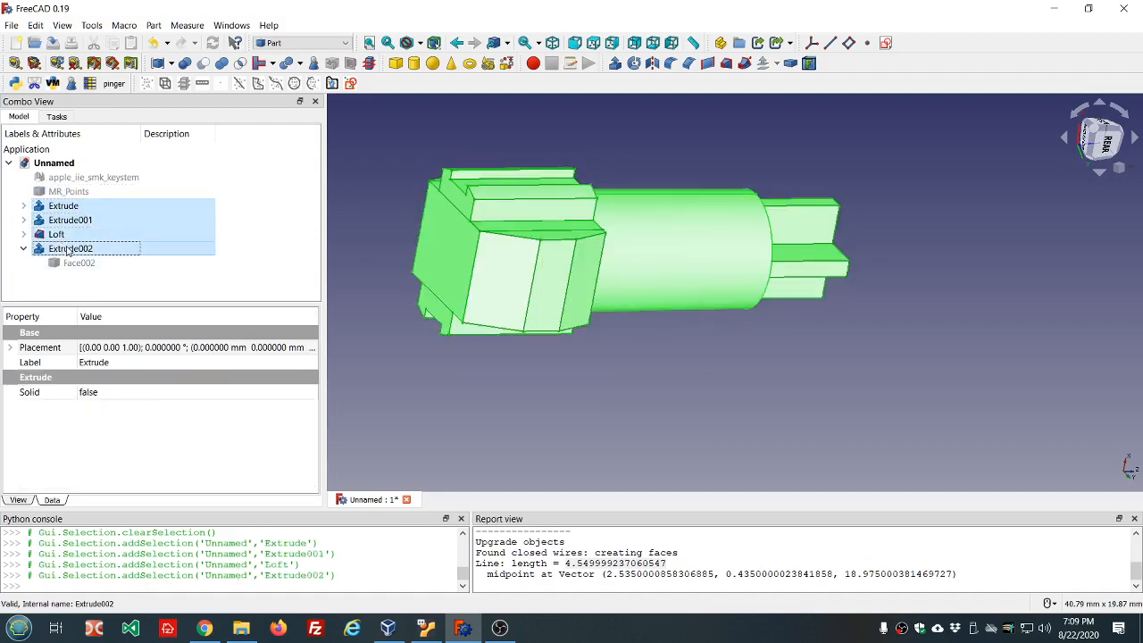
pyautogui.click(221, 62)
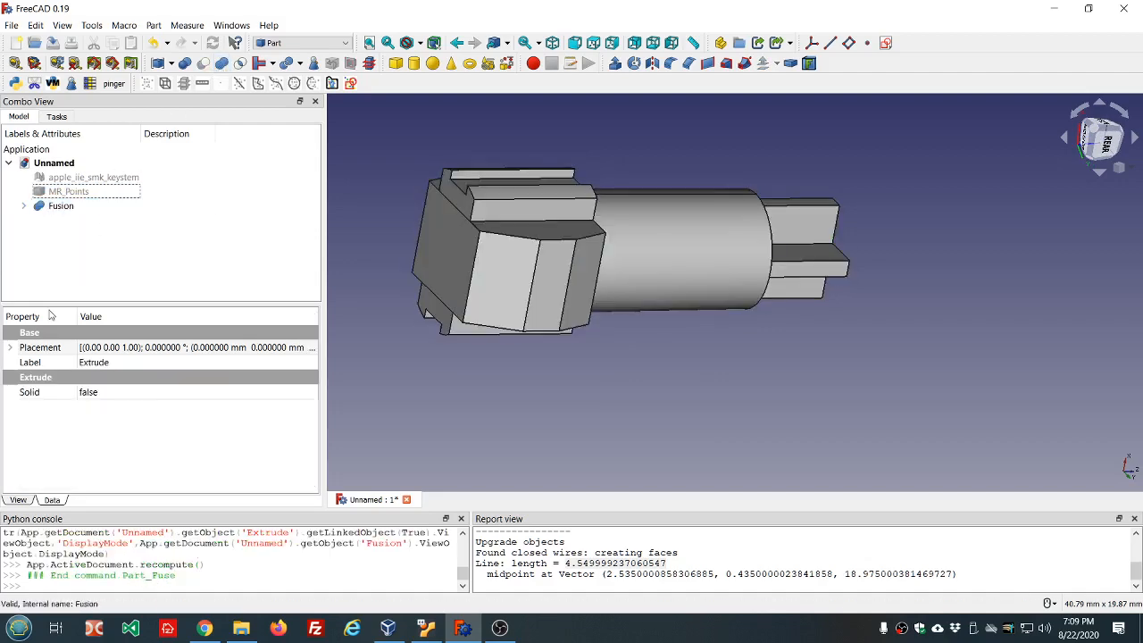
# Set the Refine property of the fused shape to true
pyautogui.click(124, 396)
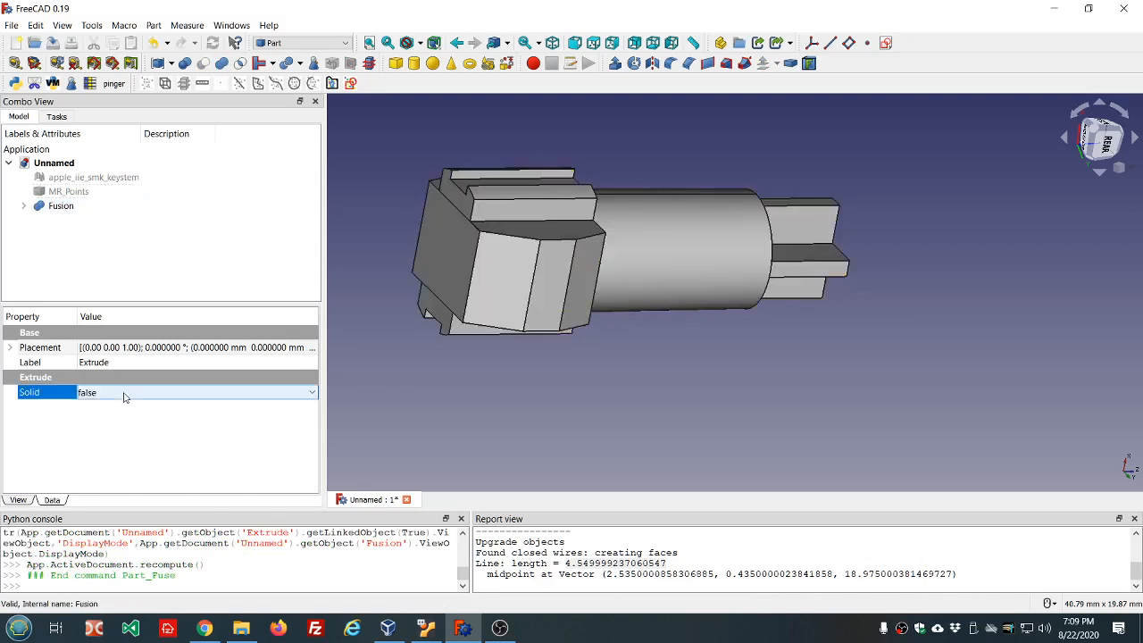
pyautogui.click(67, 207)
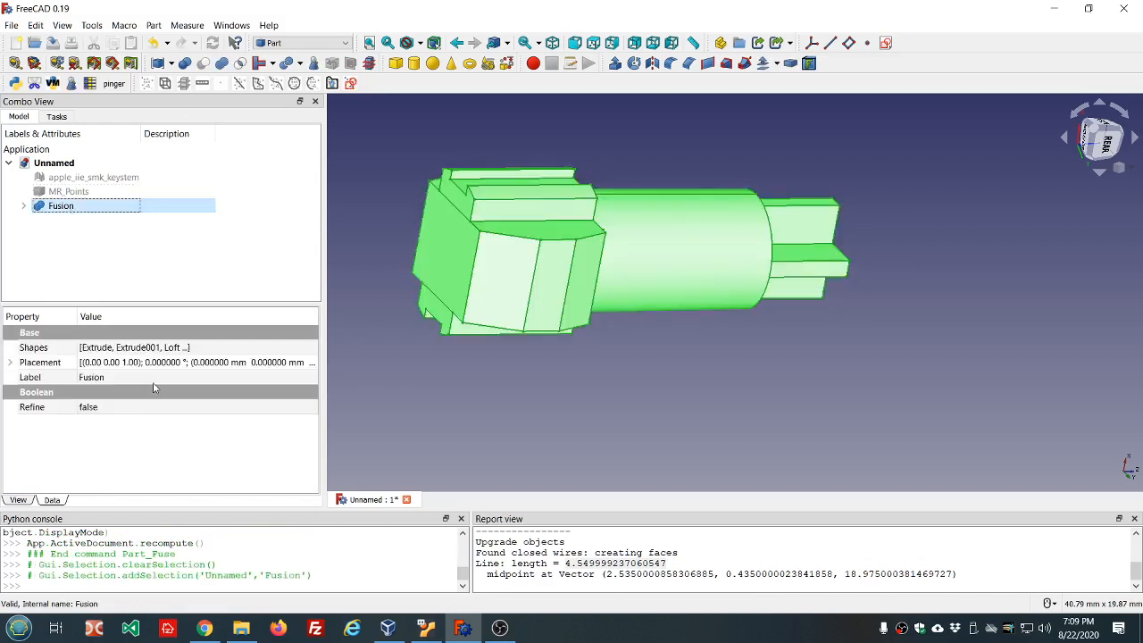
pyautogui.click(158, 409)
pyautogui.scroll(-1, 158, 408)
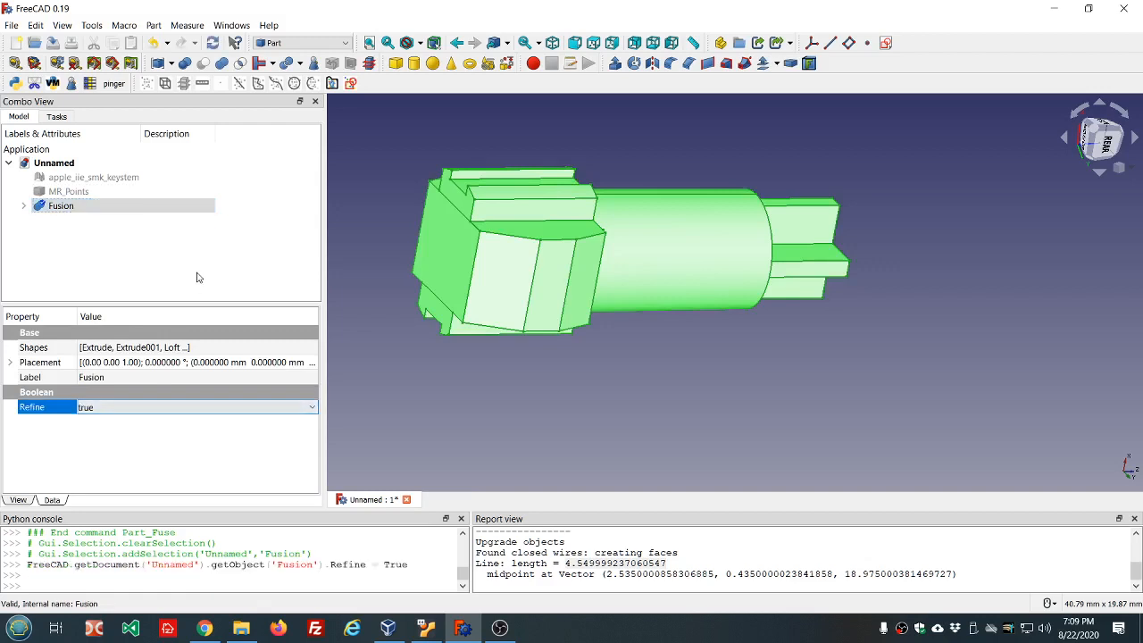
pyautogui.click(198, 274)
# Run Check Geometry on the fused shape and review its errors and shape content, particularly the number of solids
pyautogui.click(89, 207)
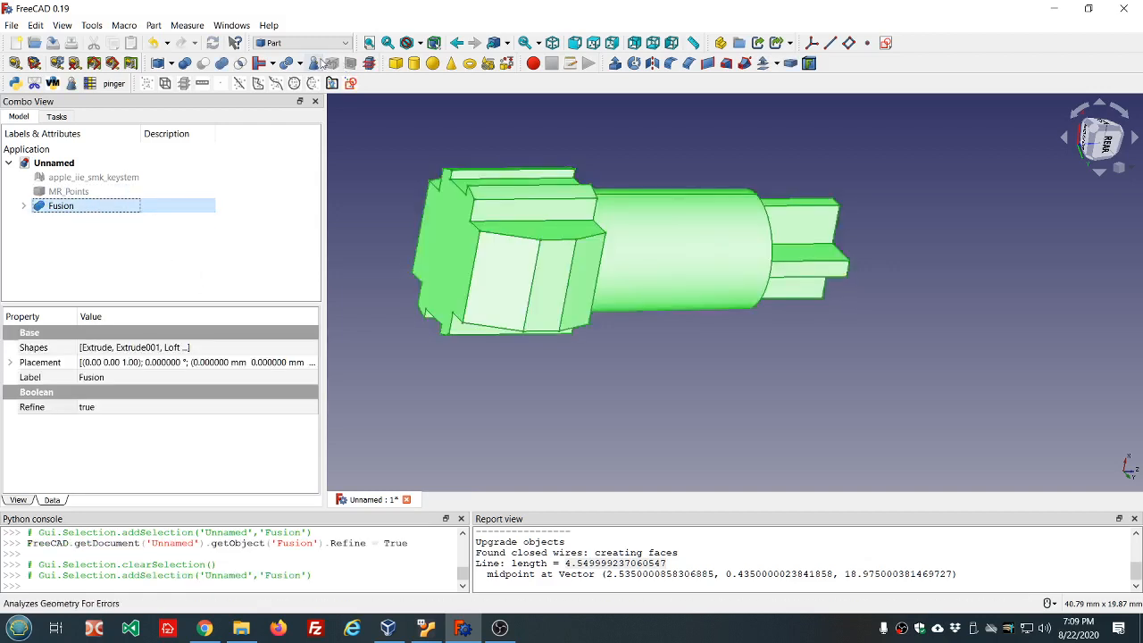
pyautogui.click(313, 63)
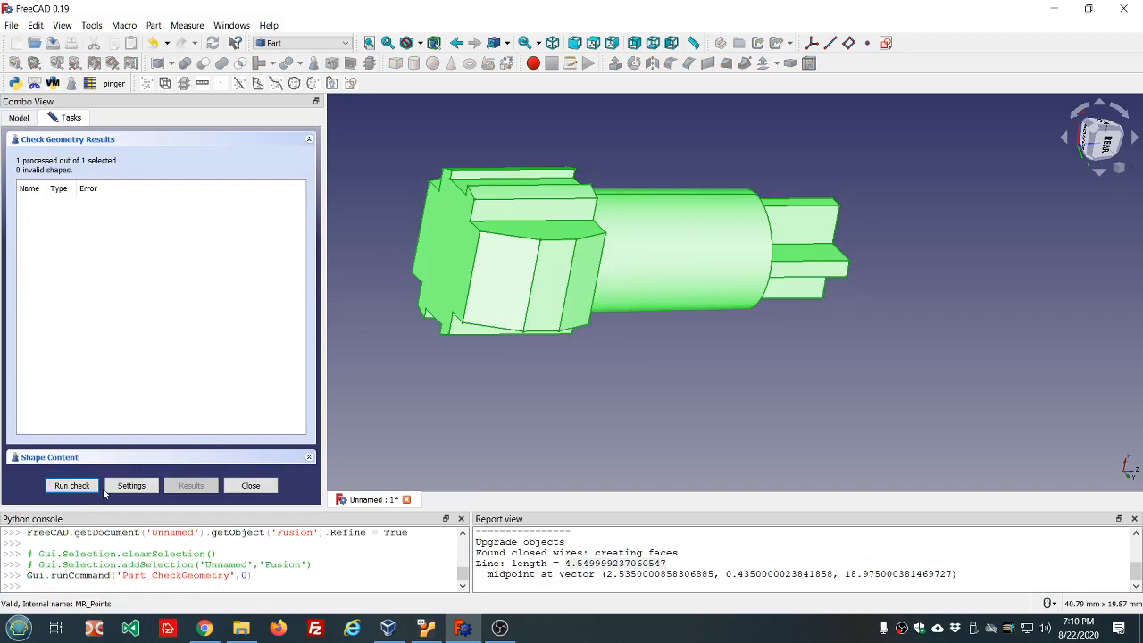
pyautogui.click(61, 461)
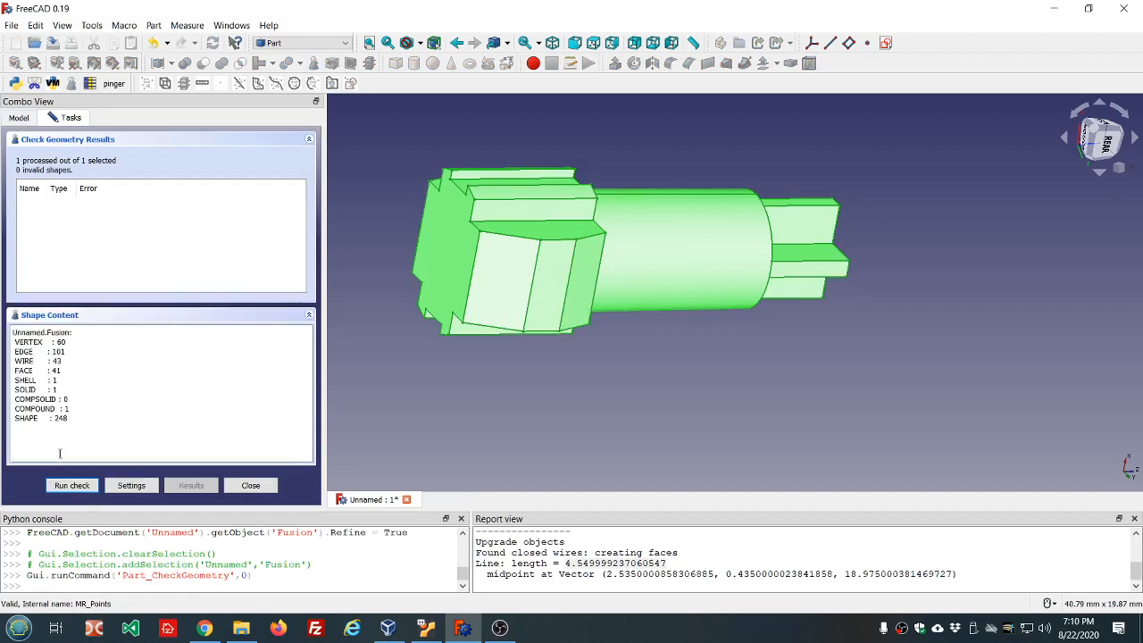
pyautogui.click(71, 388)
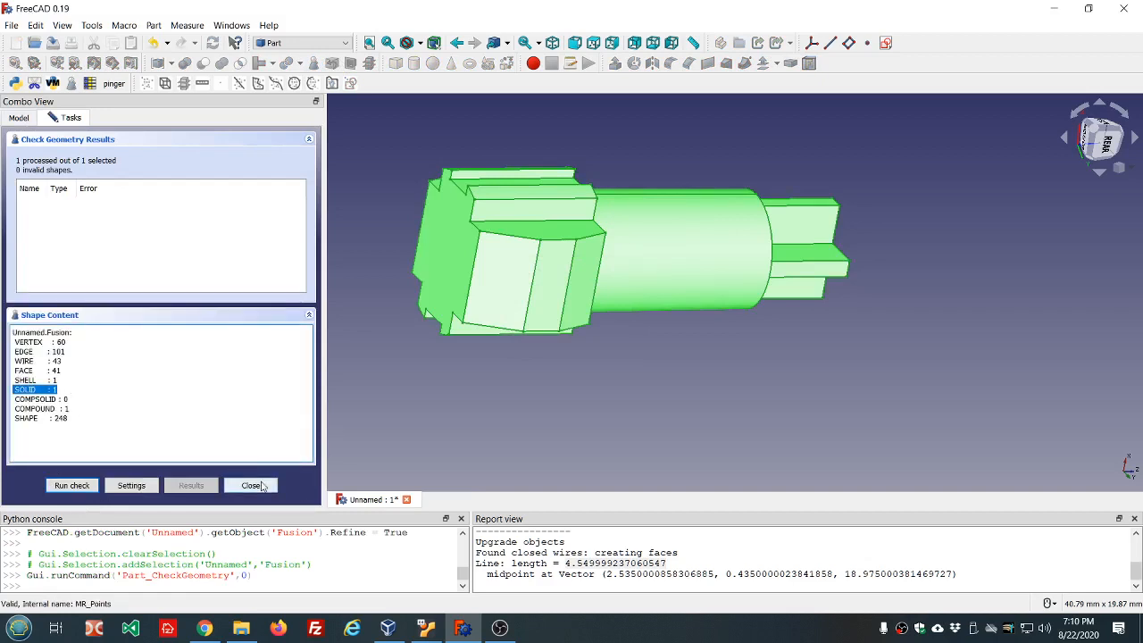
pyautogui.click(252, 486)
pyautogui.moveTo(623, 425); pyautogui.dragTo(702, 420, button='middle')
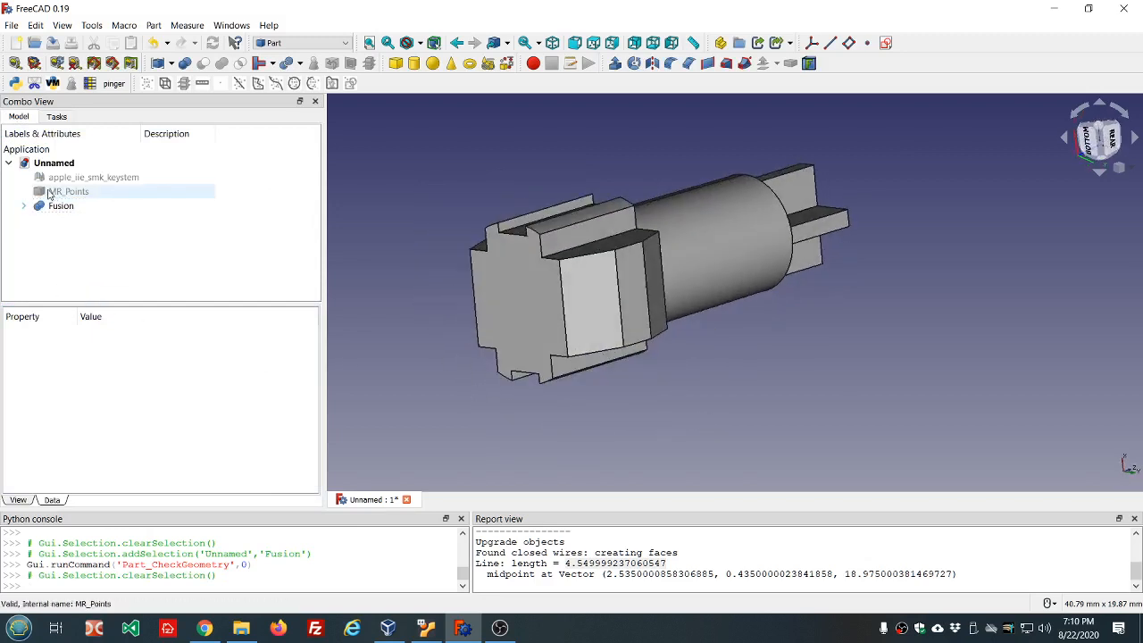
# Hide the fused shape and show the apple_iie_smk_keystem mesh and MR_Points again
pyautogui.click(56, 192)
pyautogui.click(54, 206)
pyautogui.press('space')
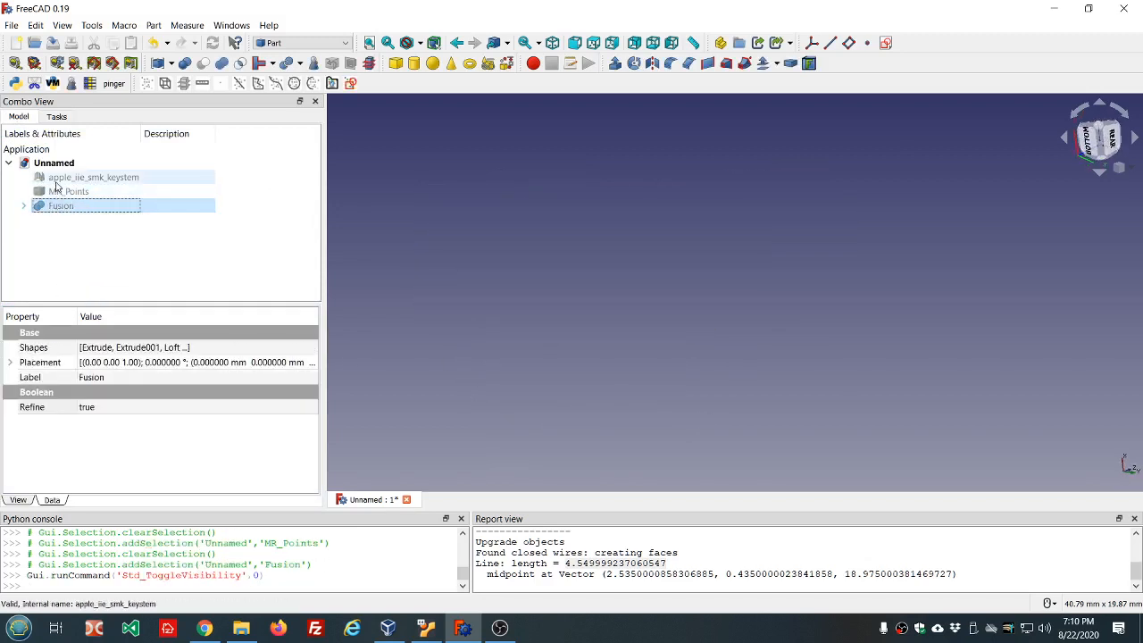
pyautogui.click(59, 177)
pyautogui.press('space')
pyautogui.click(57, 193)
pyautogui.press('space')
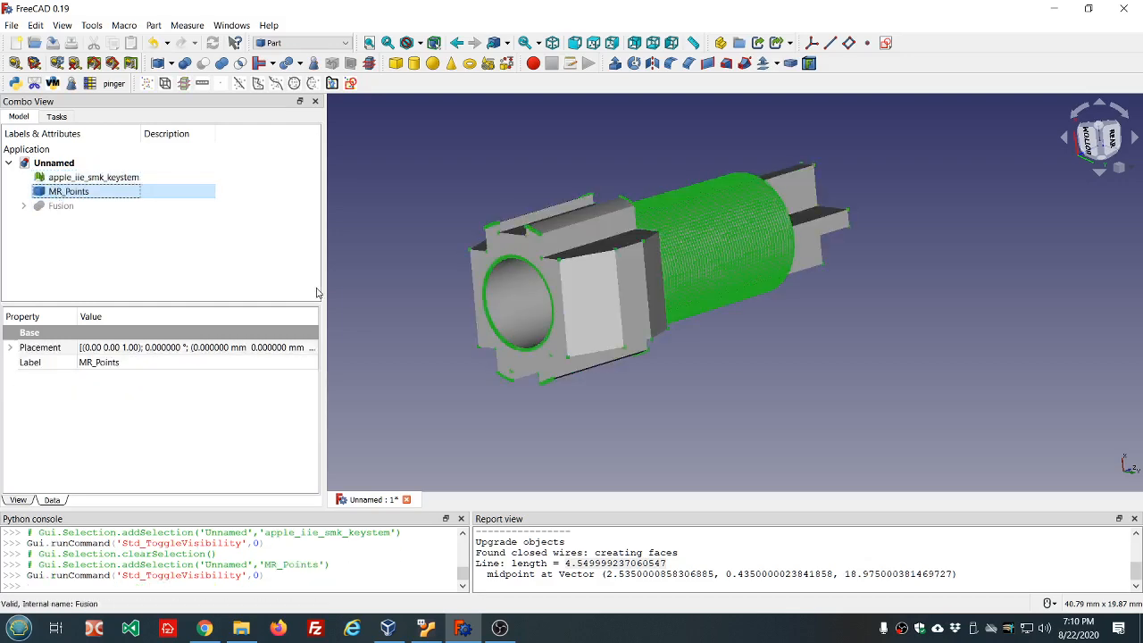
# Look into the mesh's round bore and hide the apple_iie_smk_keystem mesh, leaving only its points
pyautogui.moveTo(393, 350); pyautogui.dragTo(514, 346, button='middle')
pyautogui.scroll(10, 751, 250)
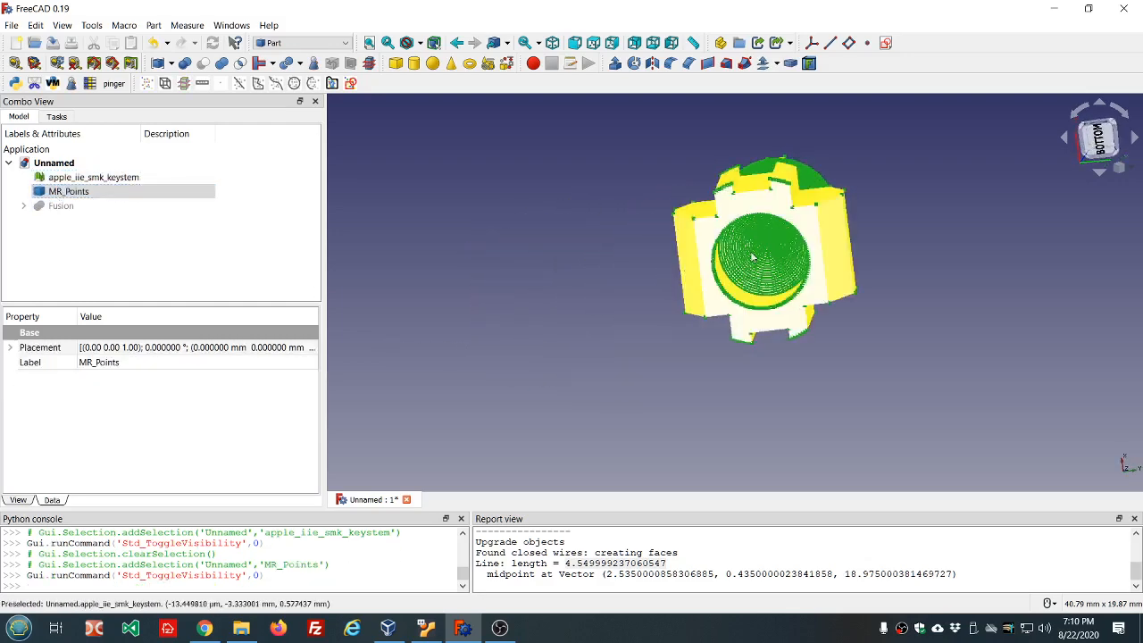
pyautogui.moveTo(808, 242); pyautogui.dragTo(771, 239, button='middle')
pyautogui.scroll(-3, 773, 242)
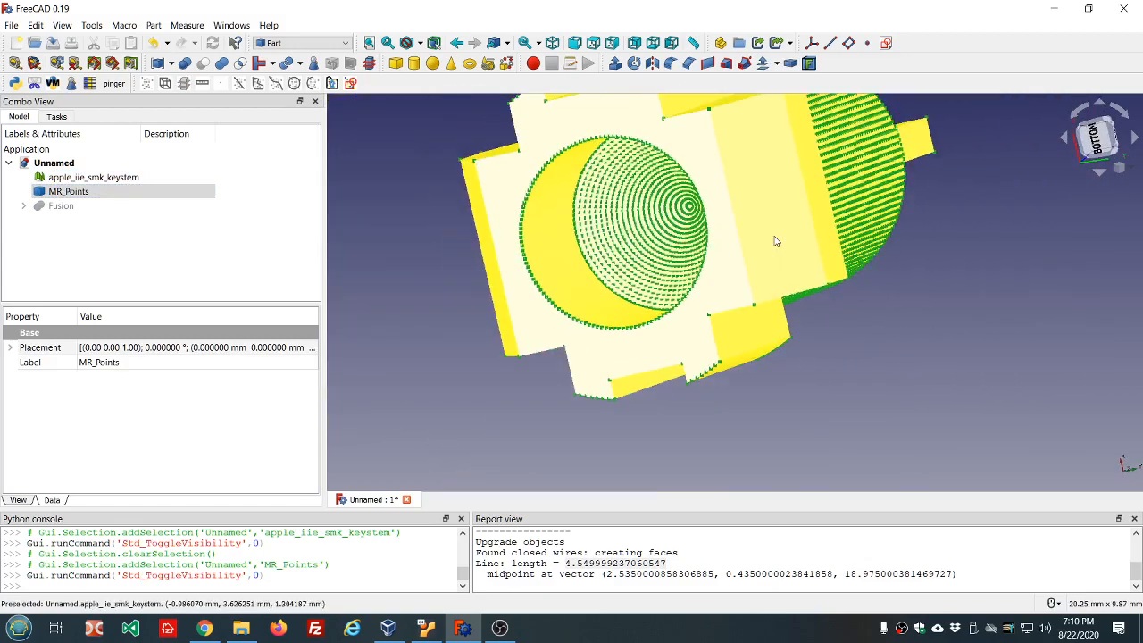
pyautogui.click(93, 177)
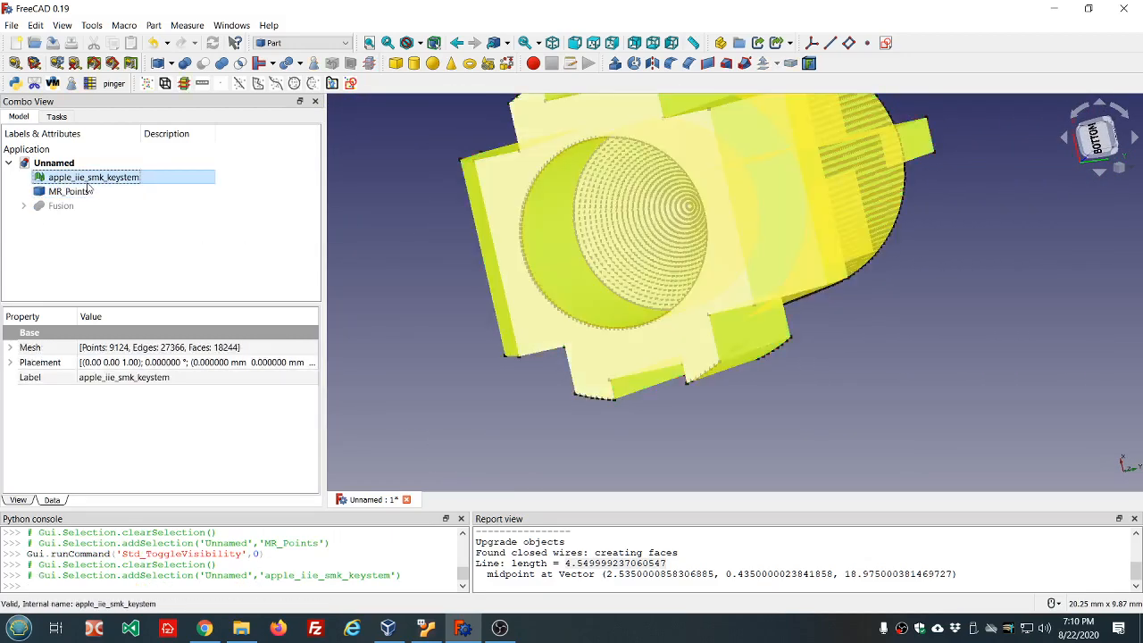
pyautogui.press('space')
# Examine the points of the bore and its inner end, picking the centre point of the concentric rings to read its coordinates
pyautogui.moveTo(927, 312)
pyautogui.mouseDown(button='middle')
pyautogui.moveTo(816, 355)
pyautogui.moveTo(968, 314)
pyautogui.moveTo(939, 323)
pyautogui.mouseUp(button='middle')
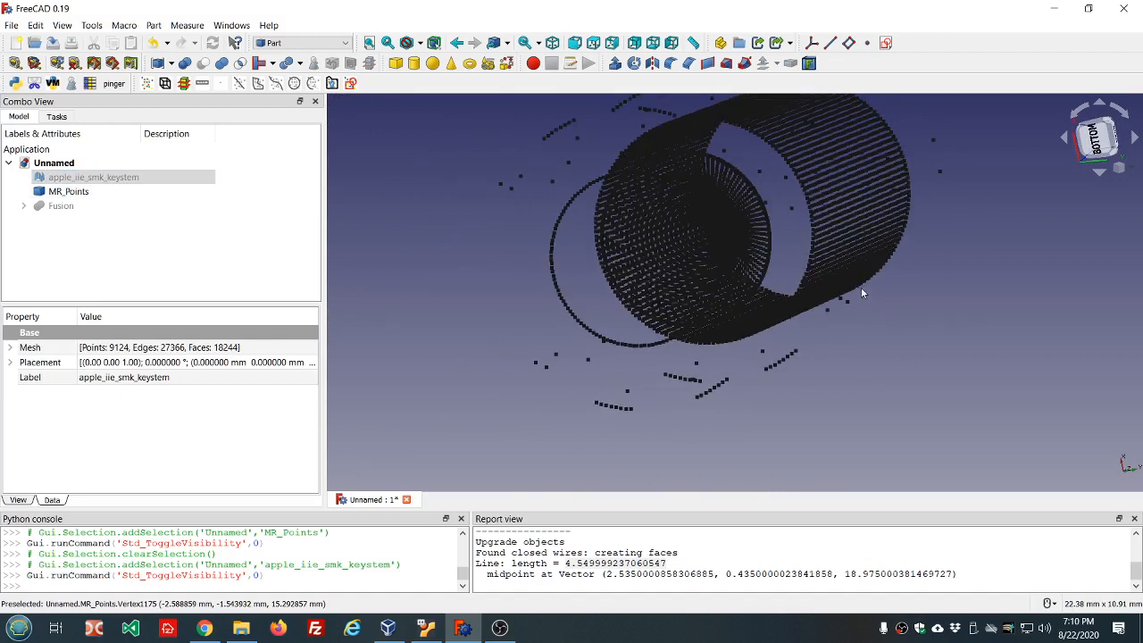
pyautogui.moveTo(498, 307); pyautogui.dragTo(536, 301, button='middle')
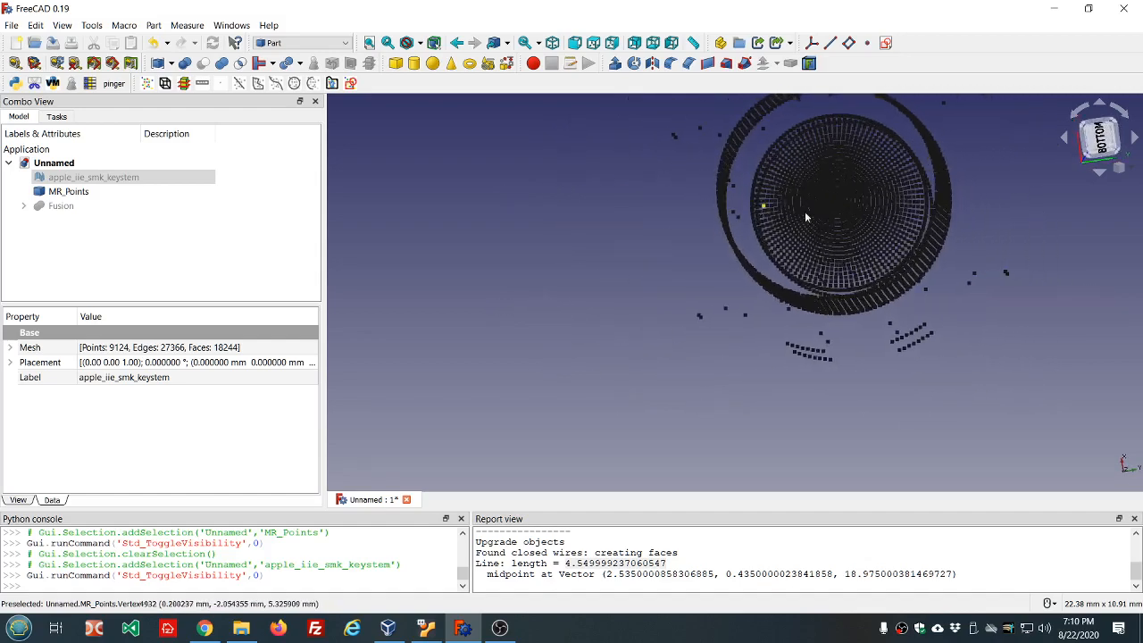
pyautogui.scroll(6, 837, 202)
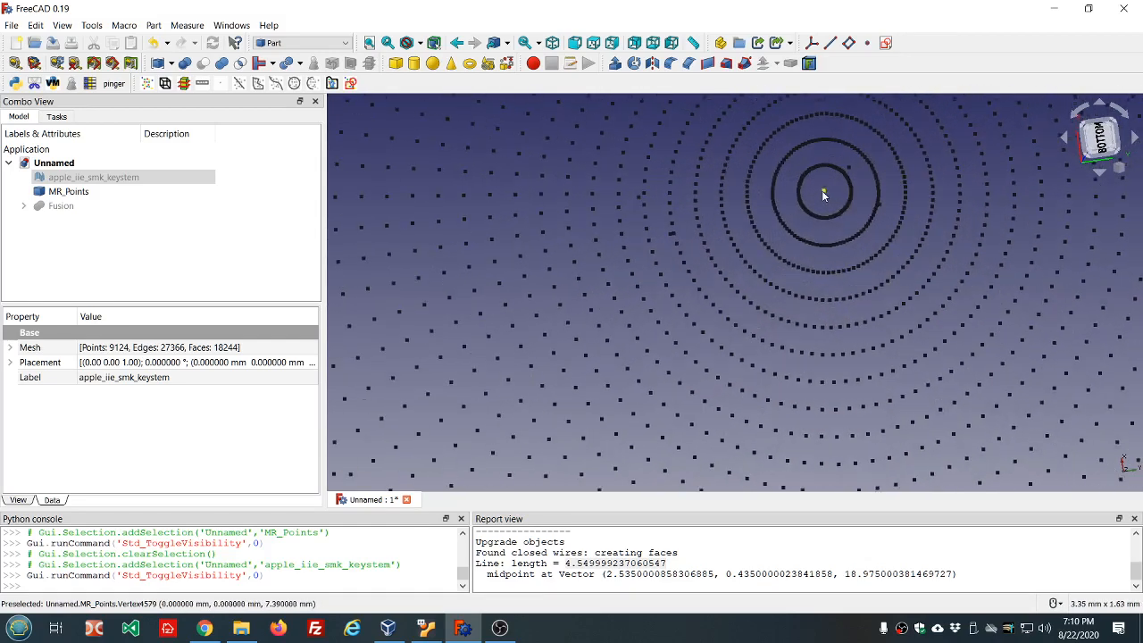
pyautogui.click(822, 190)
pyautogui.scroll(-3, 822, 191)
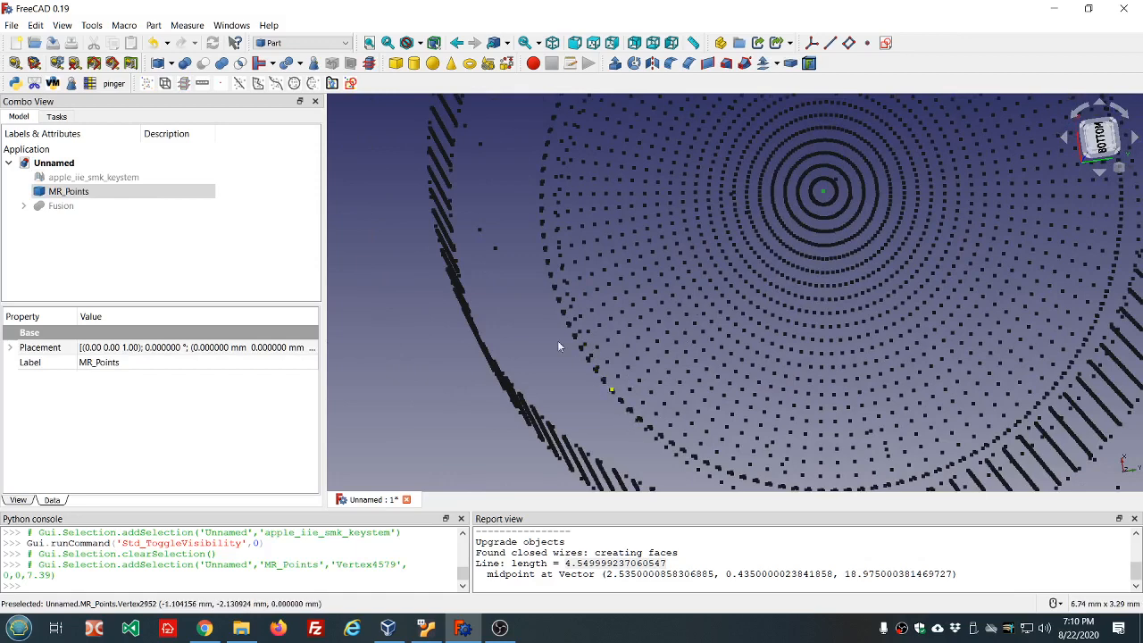
pyautogui.scroll(-2, 837, 308)
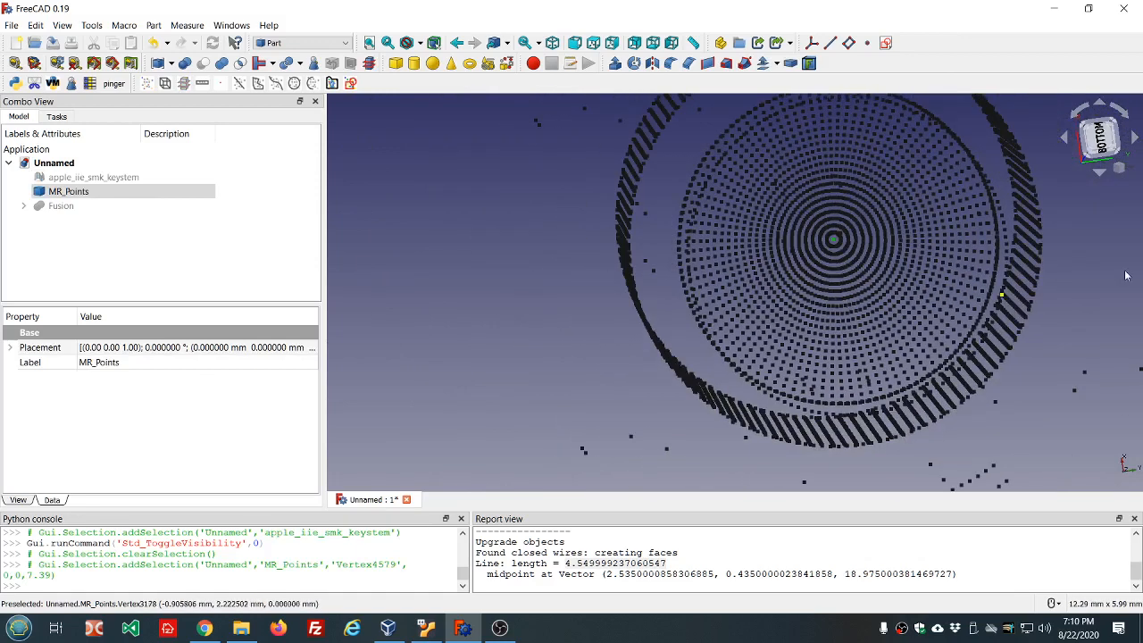
pyautogui.moveTo(1108, 286); pyautogui.dragTo(1007, 304, button='middle')
pyautogui.scroll(-3, 1007, 305)
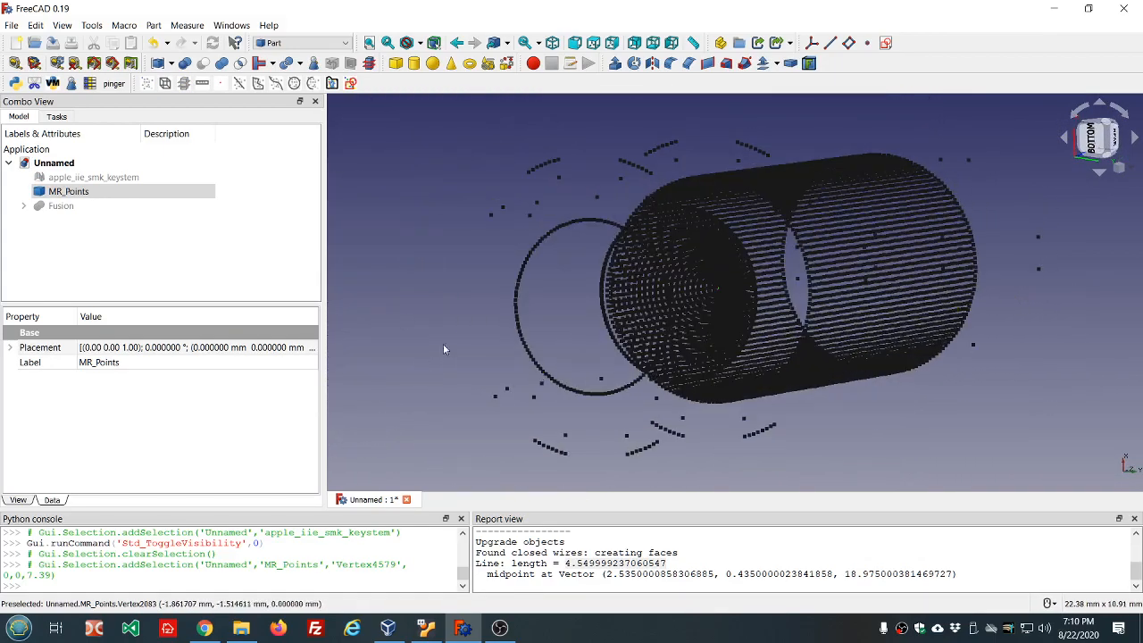
pyautogui.moveTo(425, 324); pyautogui.dragTo(492, 315, button='middle')
pyautogui.scroll(-2, 520, 312)
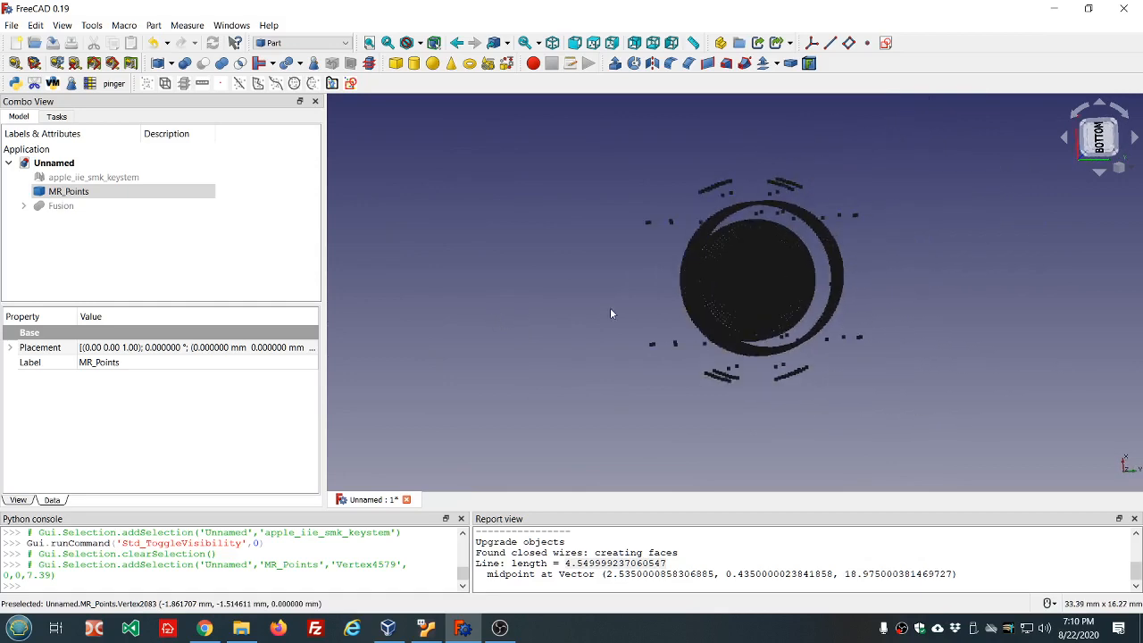
# Create a Mesh Remodel line from the centre point of the bore's concentric rings to a point on their outermost ring
pyautogui.scroll(7, 770, 289)
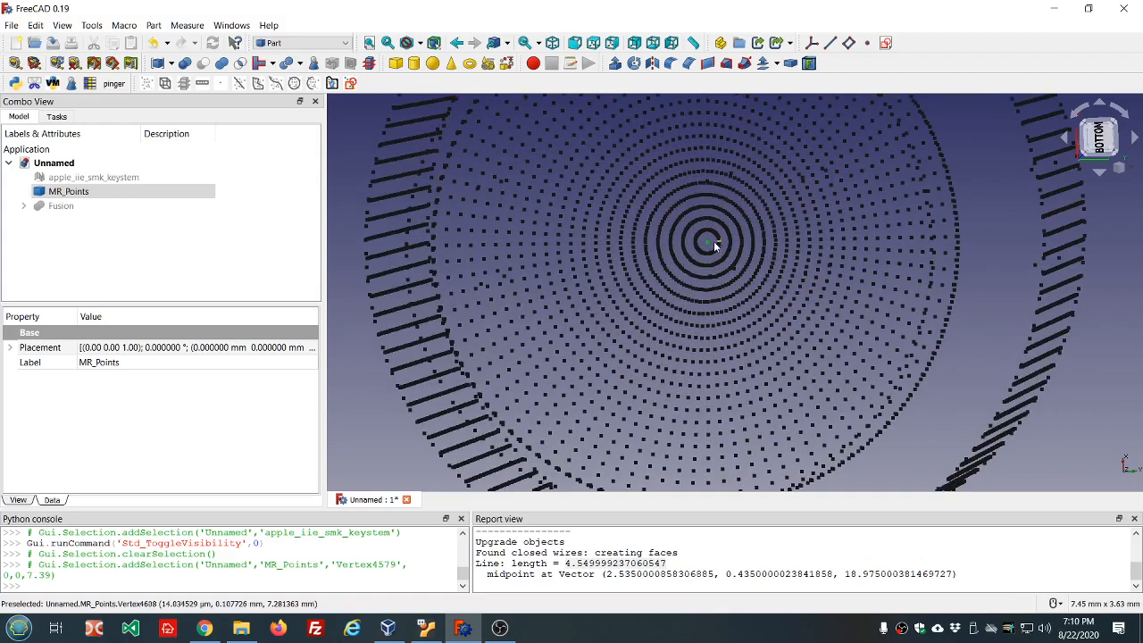
pyautogui.click(714, 241)
pyautogui.click(710, 245)
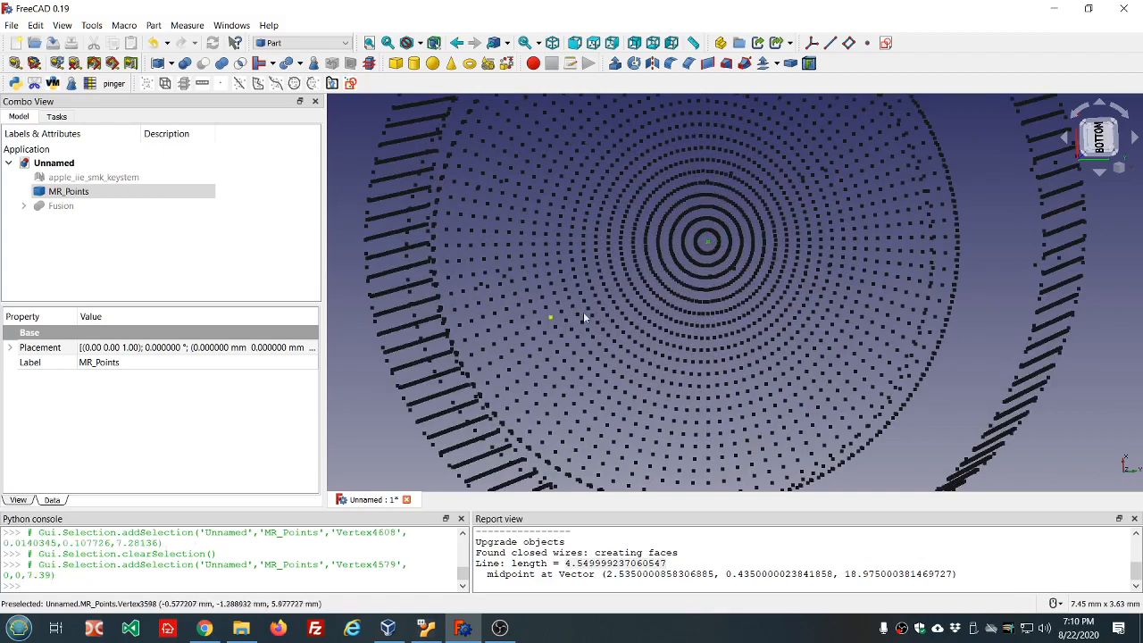
pyautogui.moveTo(586, 314)
pyautogui.mouseDown(button='middle')
pyautogui.moveTo(561, 320)
pyautogui.moveTo(583, 317)
pyautogui.mouseUp(button='middle')
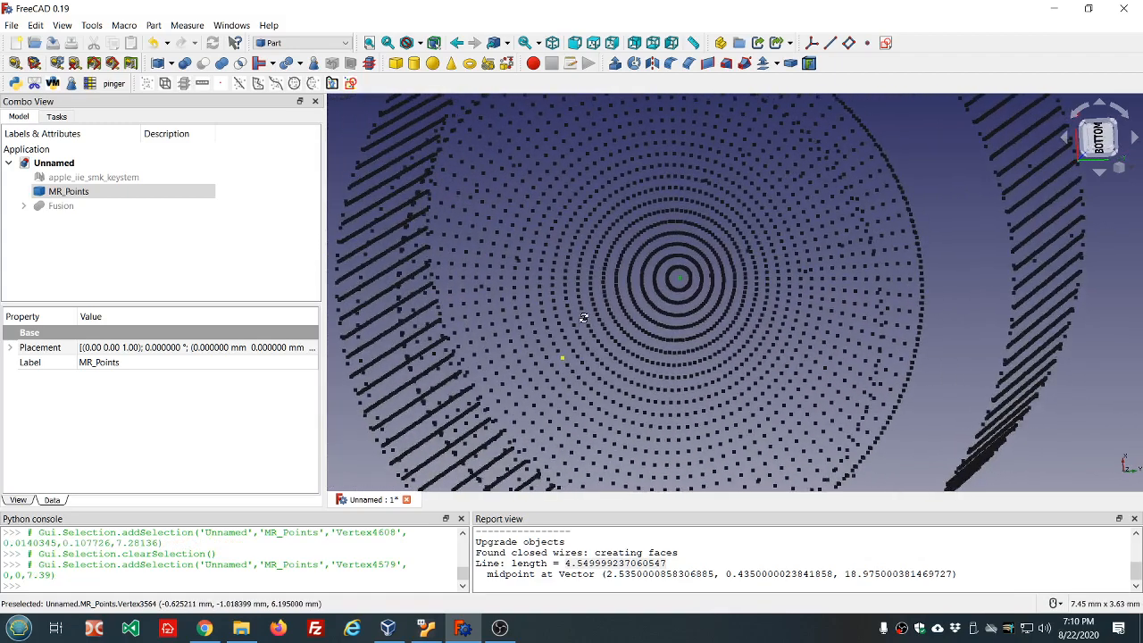
pyautogui.click(919, 245)
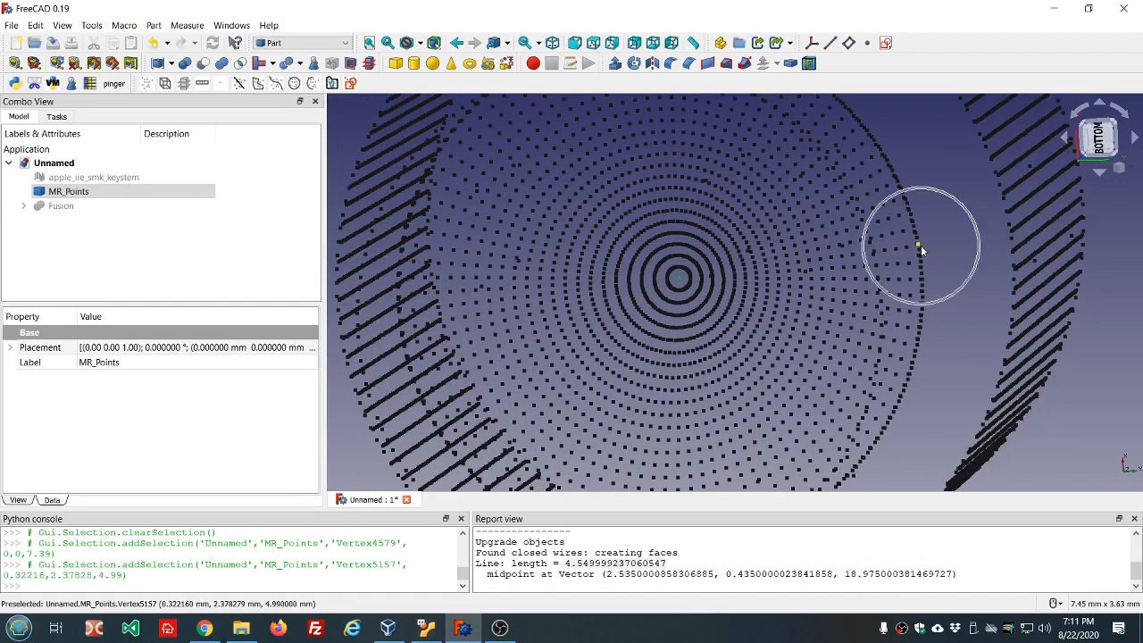
pyautogui.click(239, 83)
pyautogui.scroll(-4, 760, 276)
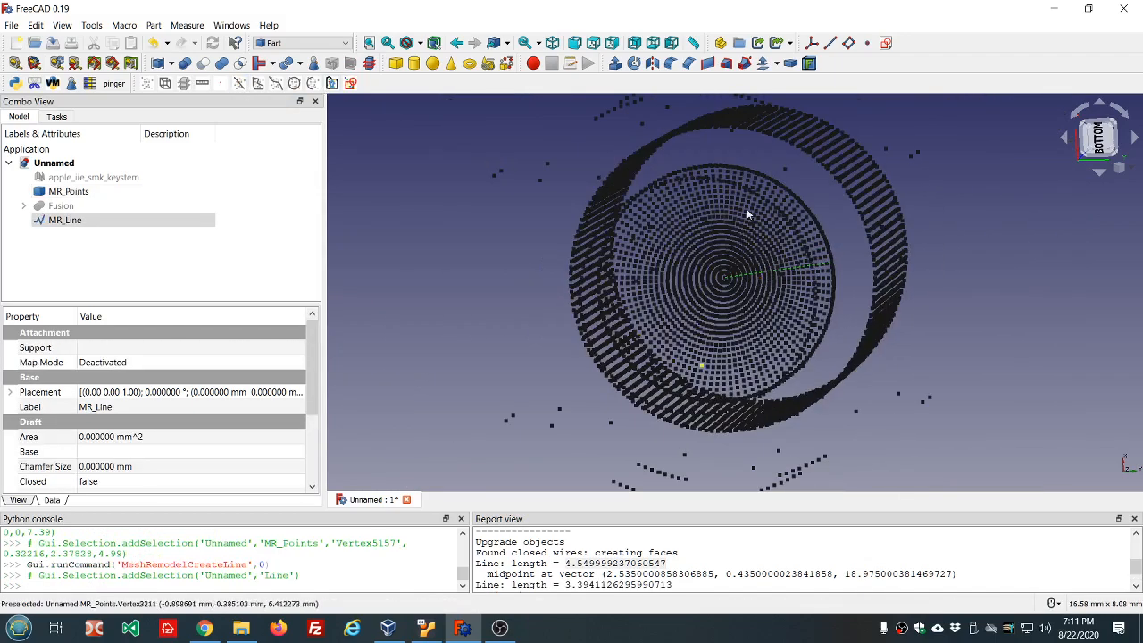
# Revolve the new line 360° about the Z axis to form the bore's conical inner end, without creating a solid
pyautogui.moveTo(1069, 250)
pyautogui.mouseDown(button='middle')
pyautogui.moveTo(918, 240)
pyautogui.moveTo(915, 214)
pyautogui.moveTo(1064, 218)
pyautogui.moveTo(1071, 239)
pyautogui.mouseUp(button='middle')
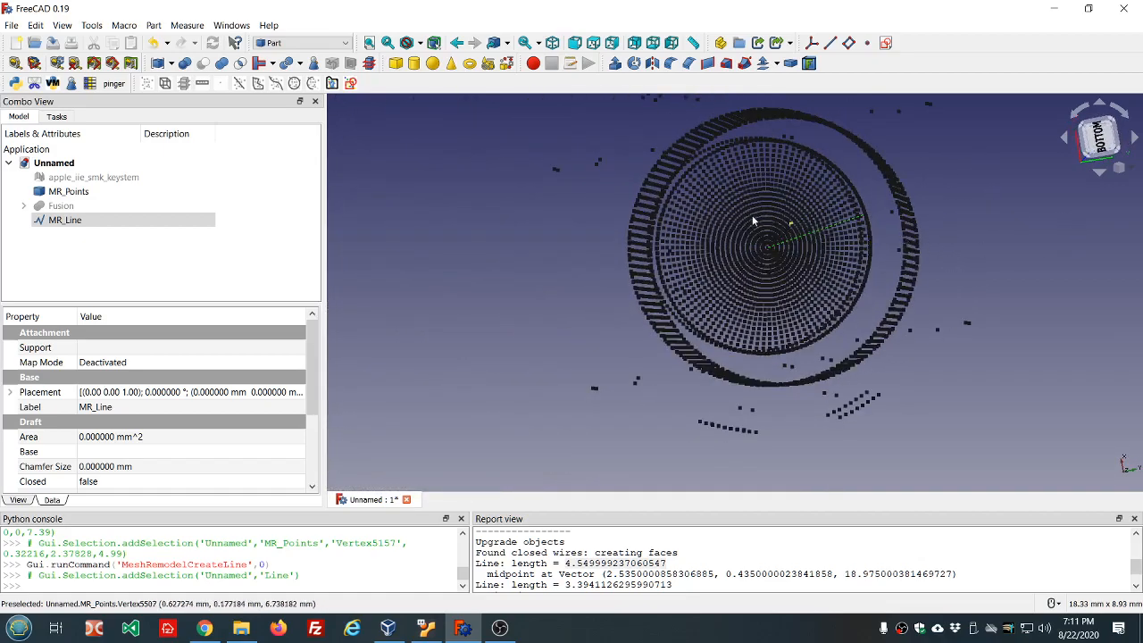
pyautogui.click(65, 220)
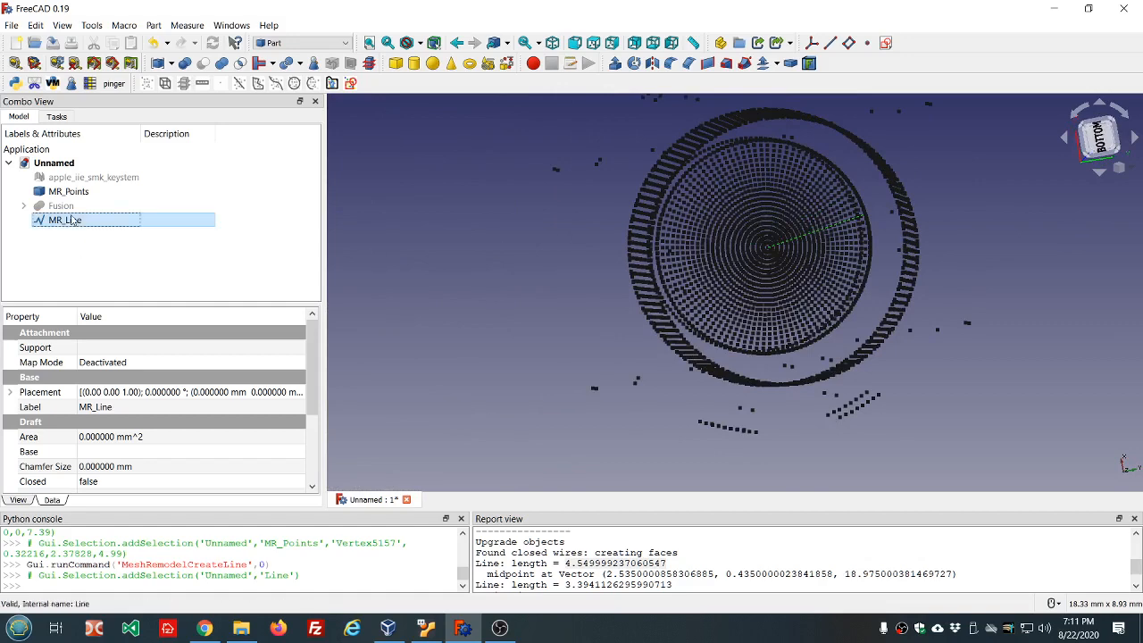
pyautogui.click(633, 64)
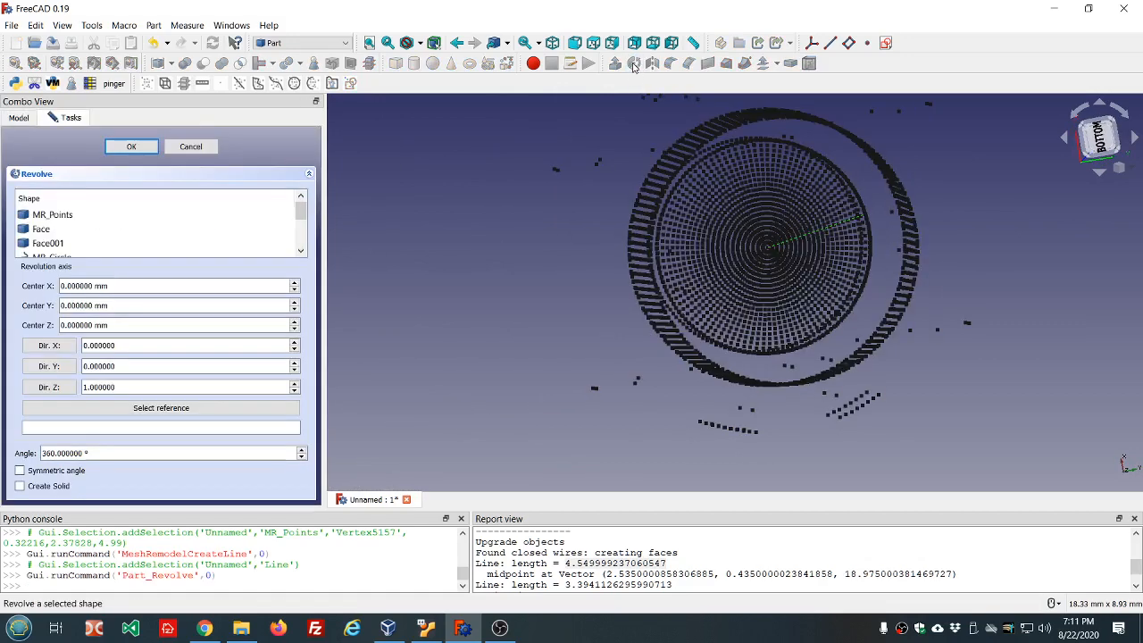
pyautogui.click(134, 148)
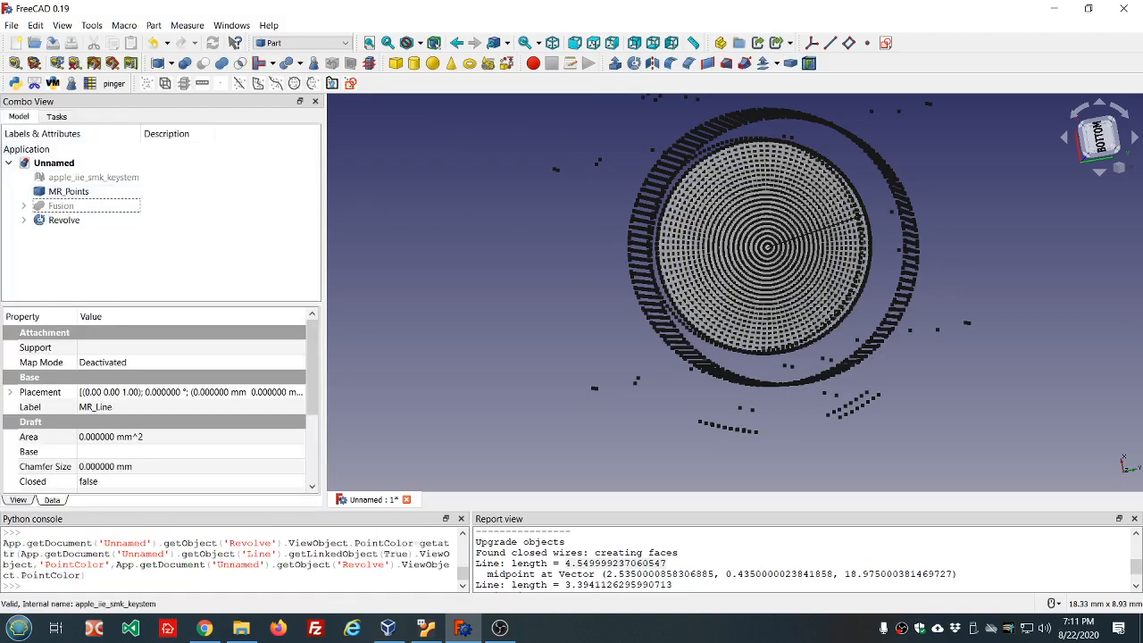
# Hide MR_Points and show the apple_iie_smk_keystem mesh, and check how the revolved cone sits inside the bore
pyautogui.click(69, 191)
pyautogui.press('space')
pyautogui.moveTo(1021, 241); pyautogui.dragTo(956, 252, button='middle')
pyautogui.scroll(-3, 805, 214)
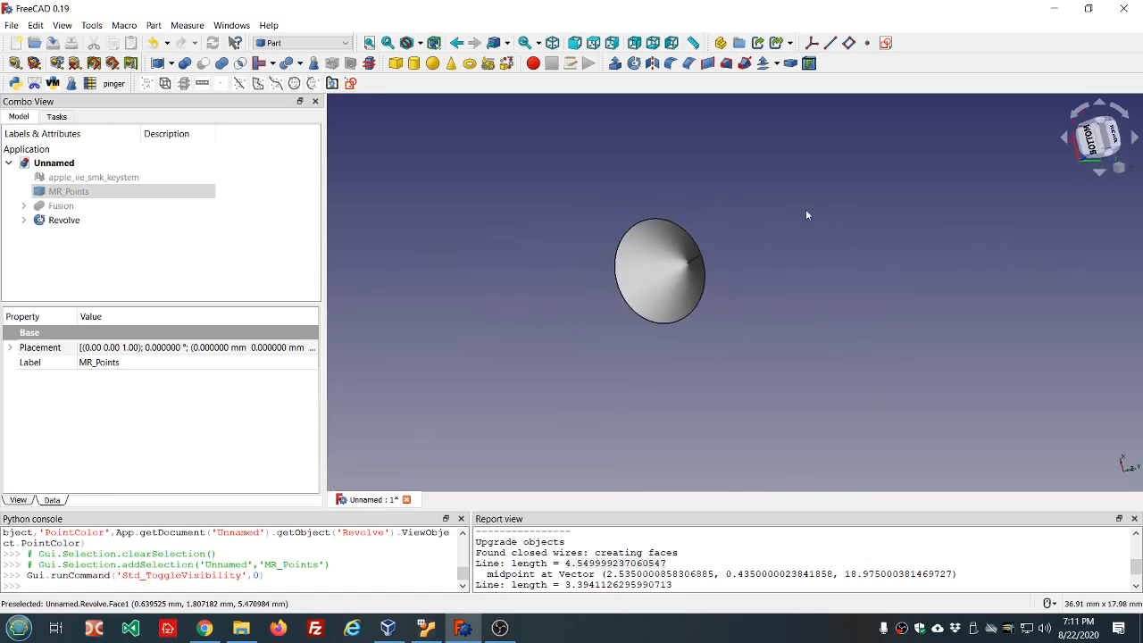
pyautogui.click(72, 178)
pyautogui.press('space')
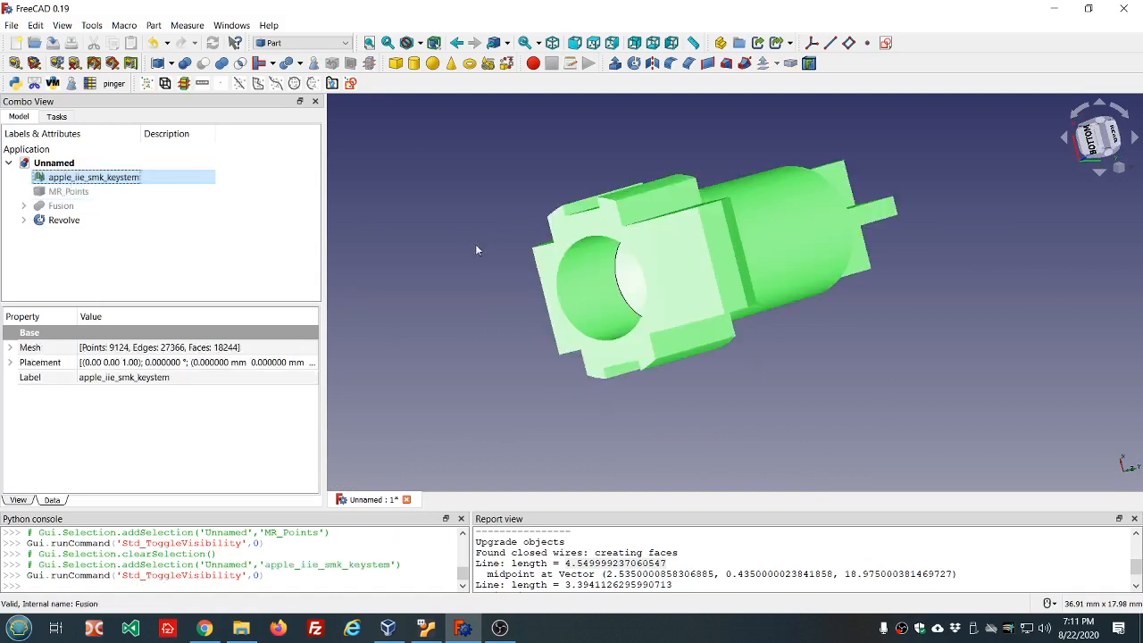
pyautogui.moveTo(476, 250); pyautogui.dragTo(501, 270, button='middle')
pyautogui.click(525, 296)
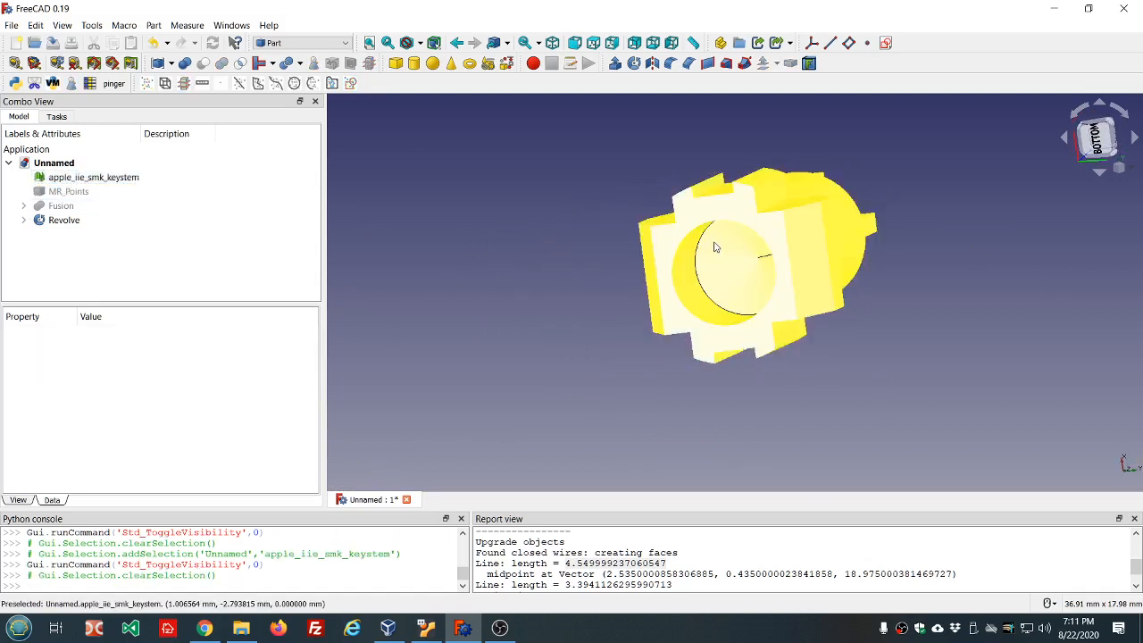
# Try to extrude the revolved cone 10 mm along its normal
pyautogui.click(65, 220)
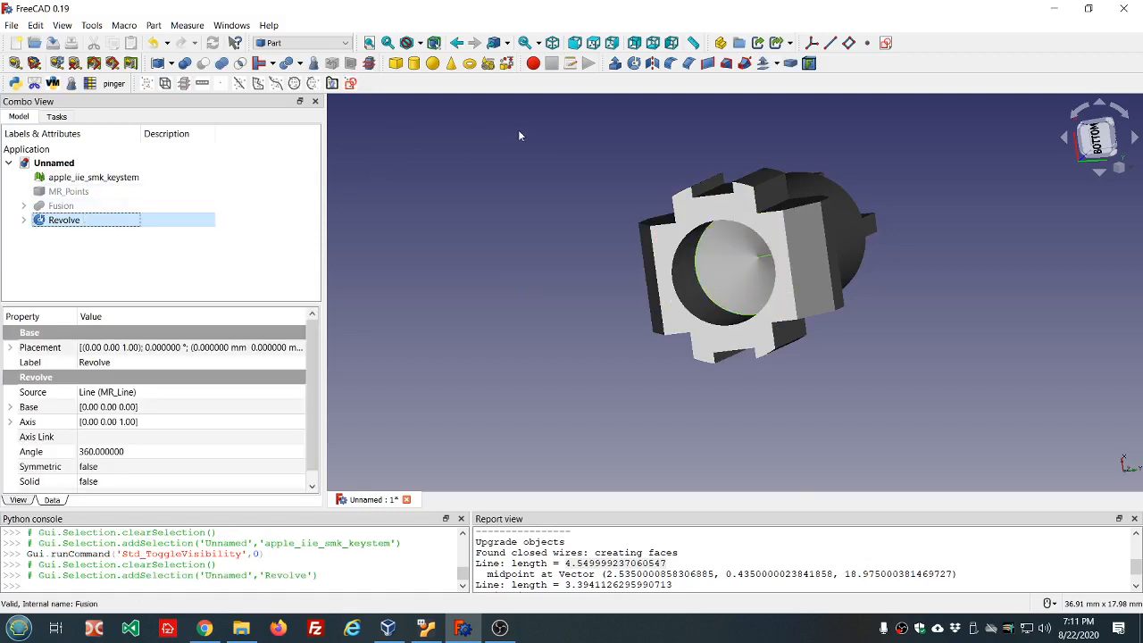
pyautogui.click(613, 64)
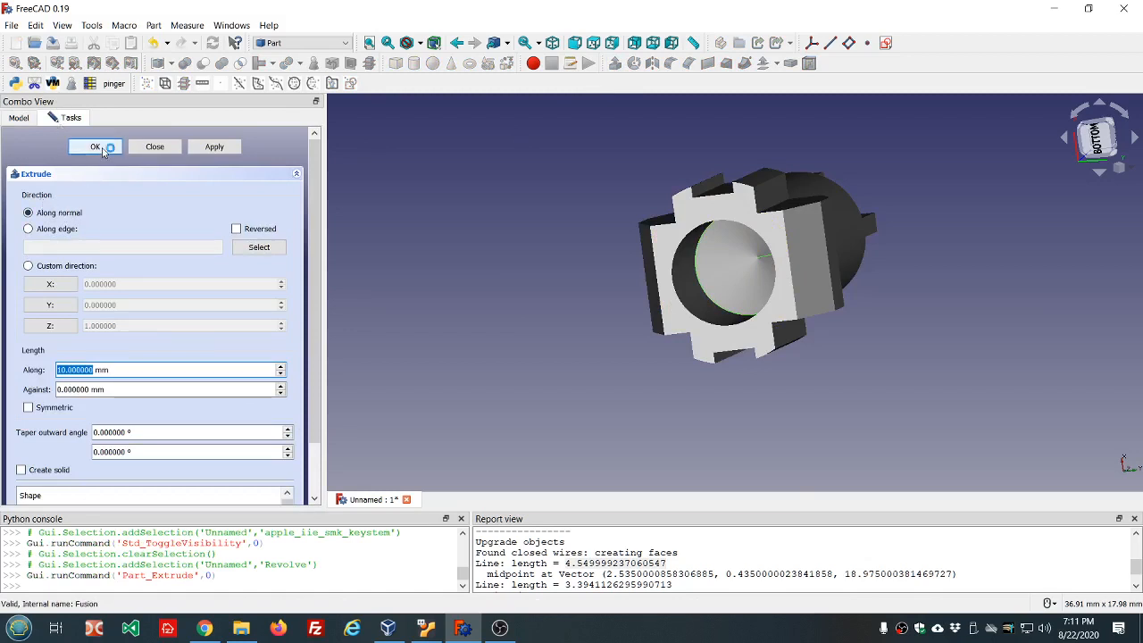
pyautogui.click(213, 148)
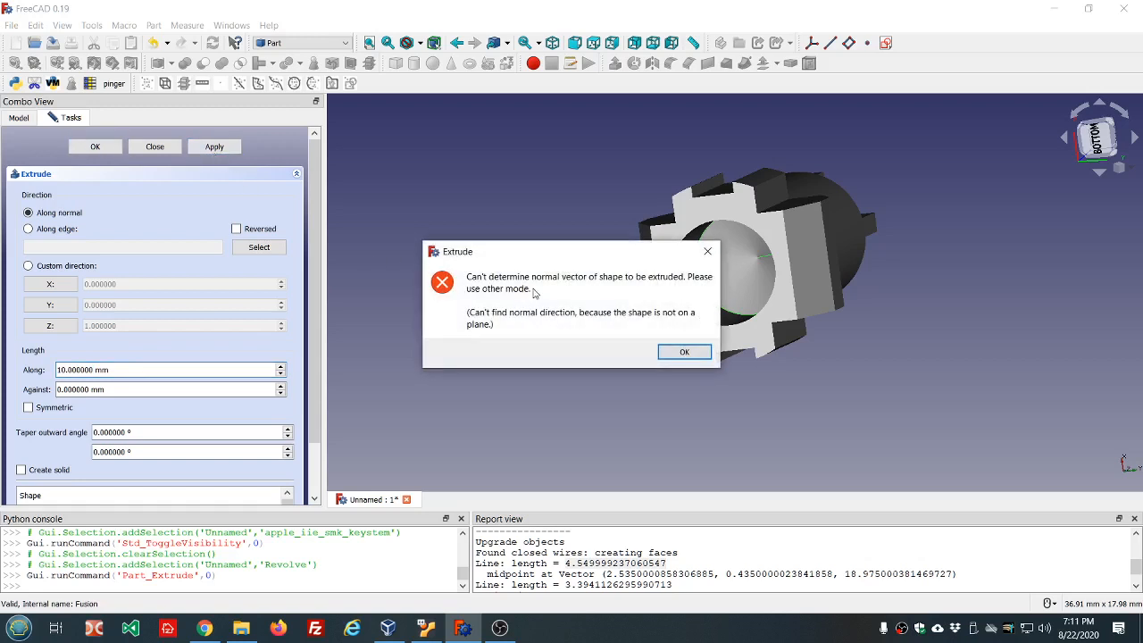
pyautogui.click(698, 355)
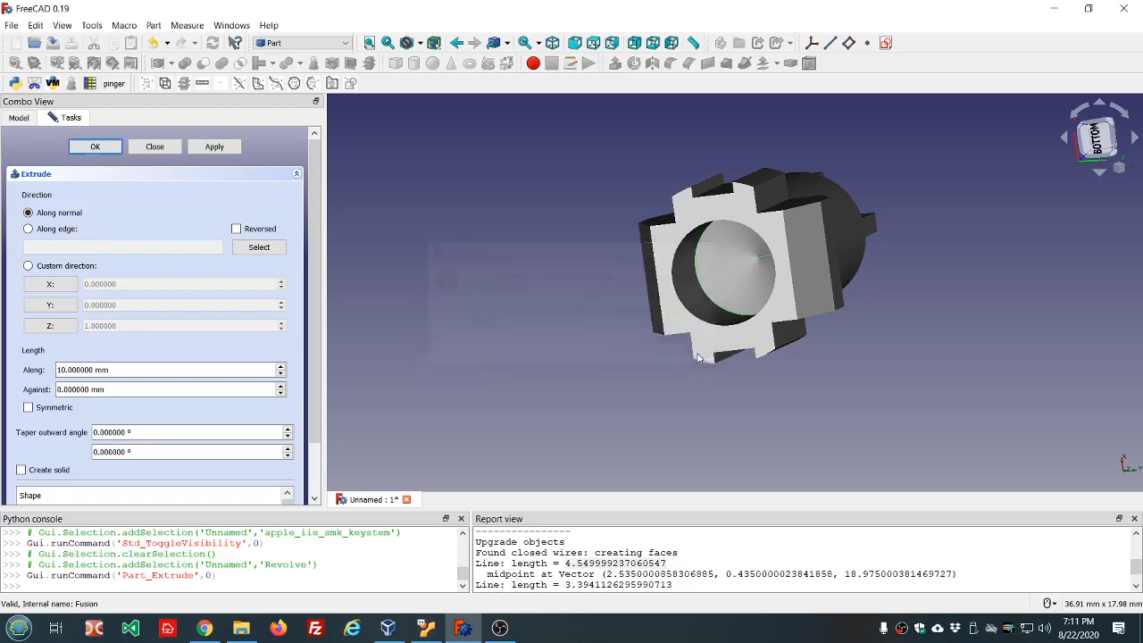
# Change the cone's extrusion to a custom direction with Z set to -1
pyautogui.moveTo(746, 357); pyautogui.dragTo(888, 355, button='middle')
pyautogui.scroll(3, 773, 299)
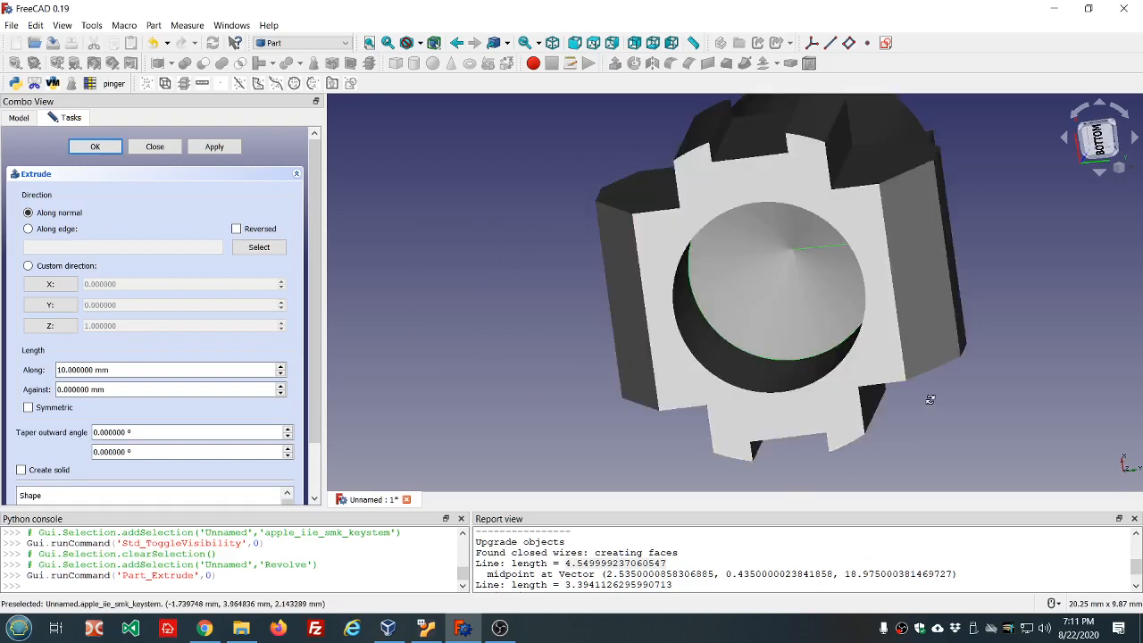
pyautogui.moveTo(929, 399); pyautogui.dragTo(899, 400, button='middle')
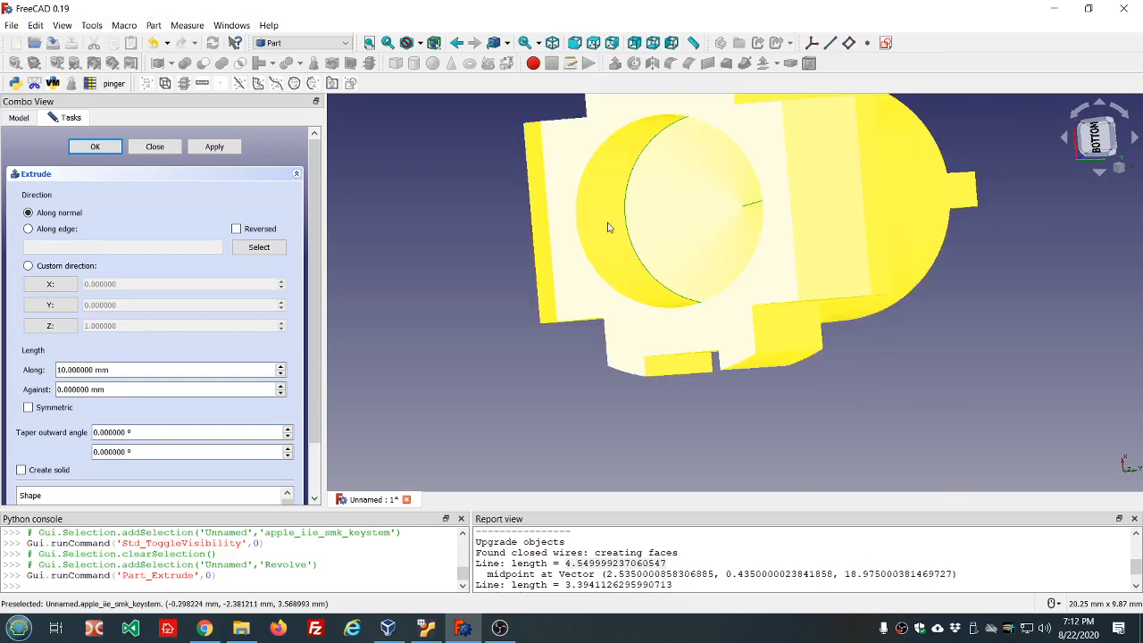
pyautogui.scroll(-2, 714, 248)
pyautogui.scroll(-1, 713, 248)
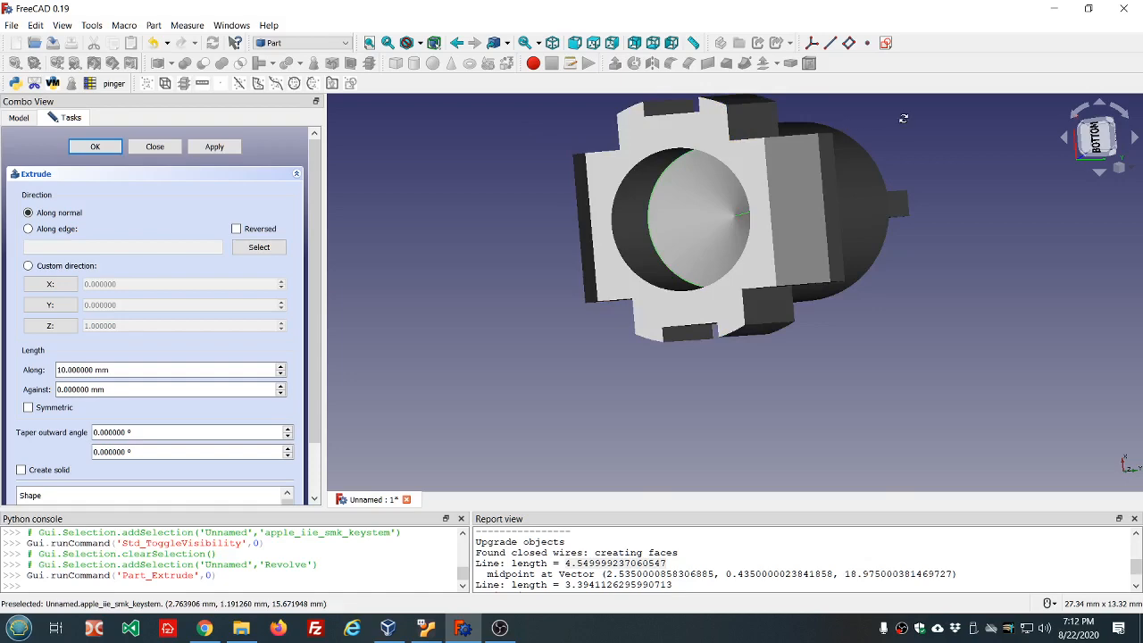
pyautogui.moveTo(903, 117); pyautogui.dragTo(1026, 160, button='middle')
pyautogui.click(1102, 140)
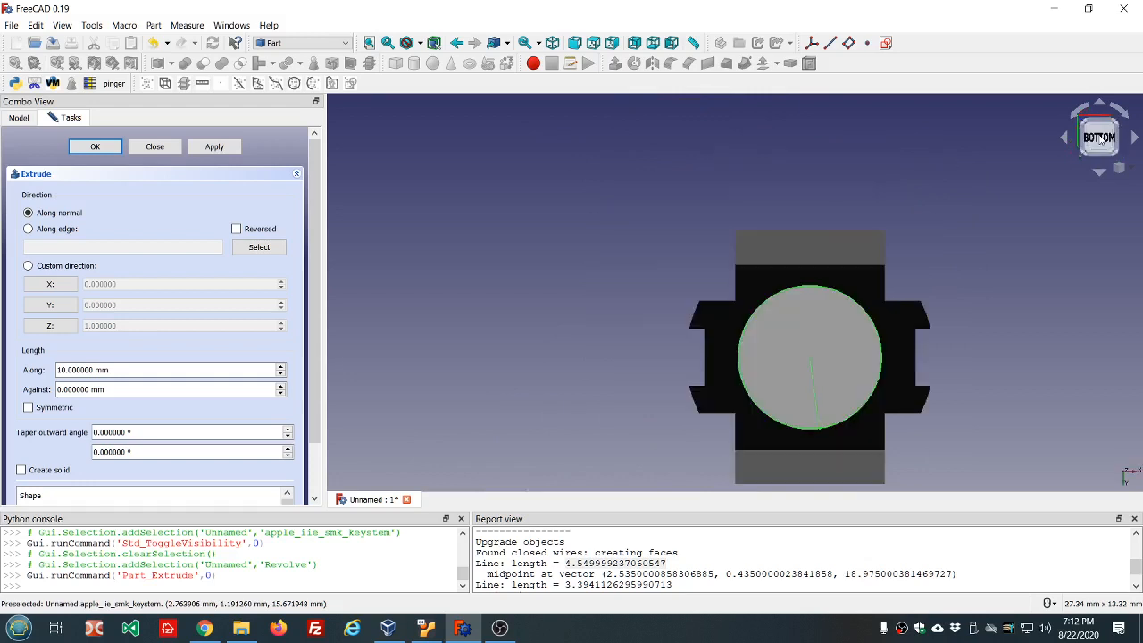
pyautogui.scroll(-3, 928, 225)
pyautogui.scroll(2, 1064, 287)
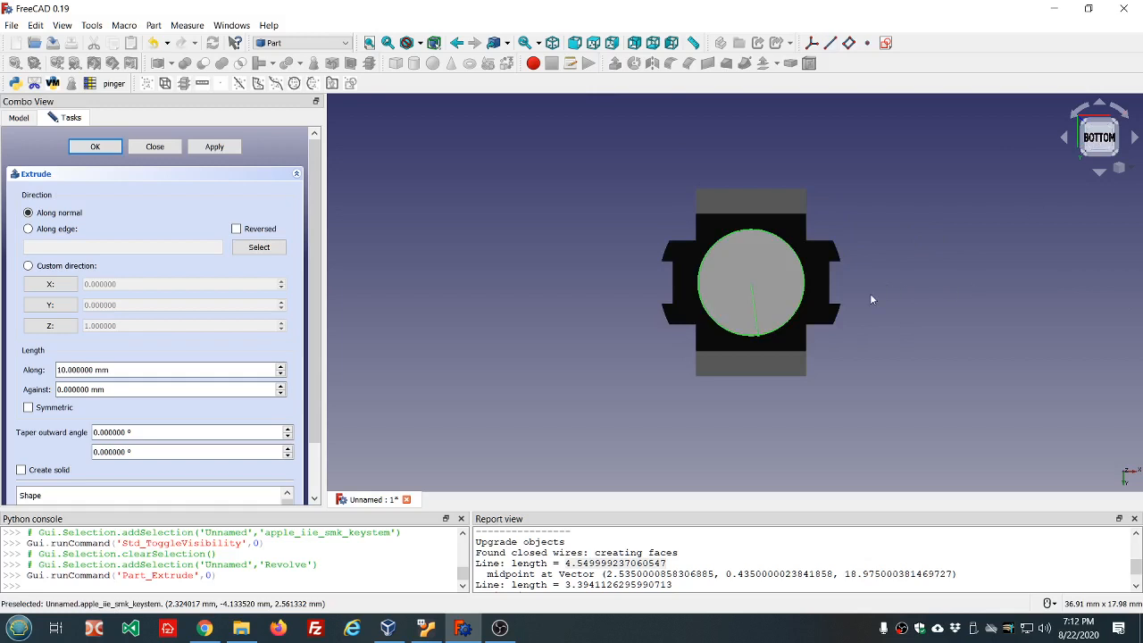
pyautogui.scroll(1, 870, 293)
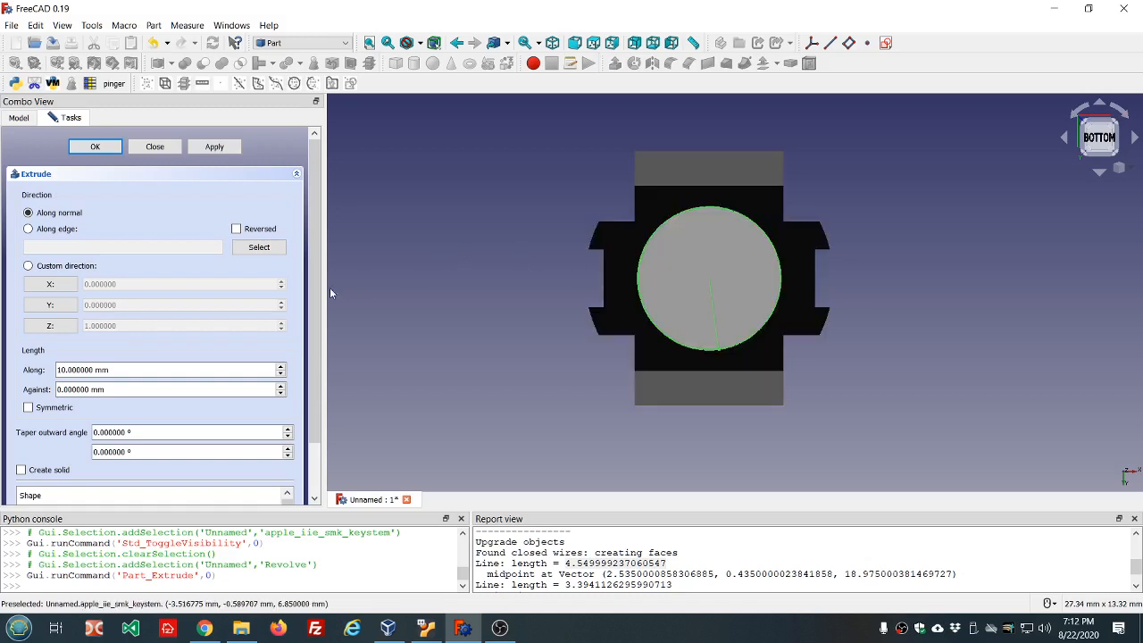
pyautogui.click(50, 327)
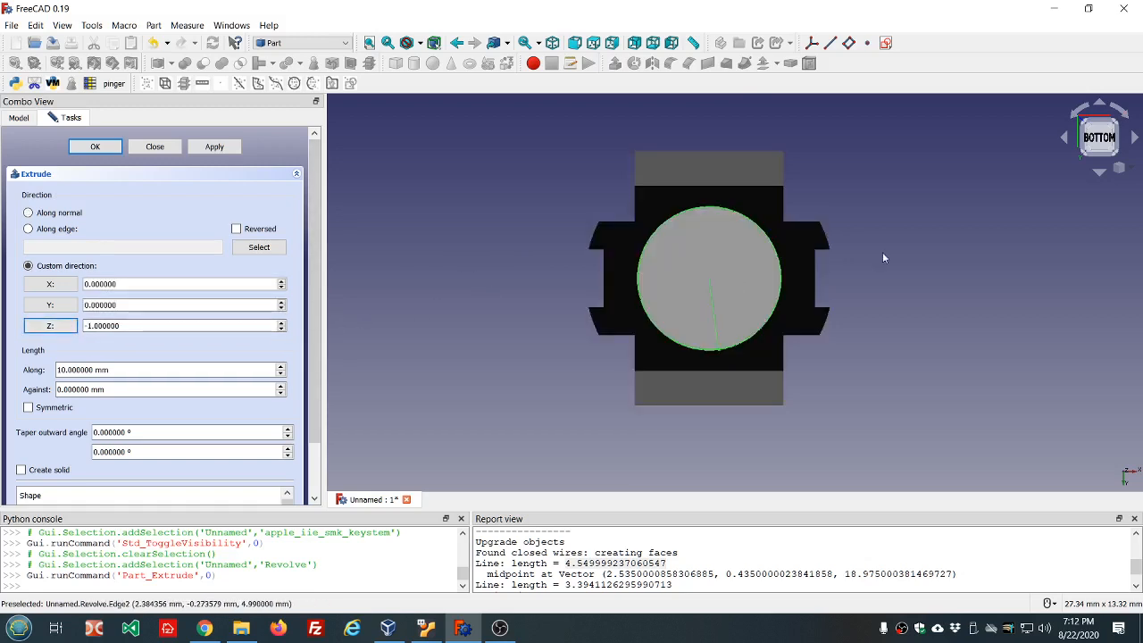
# Try extruding the revolved cone 10 mm in the -Z direction, out through the bore opening
pyautogui.moveTo(883, 252); pyautogui.dragTo(791, 268, button='middle')
pyautogui.scroll(-3, 790, 268)
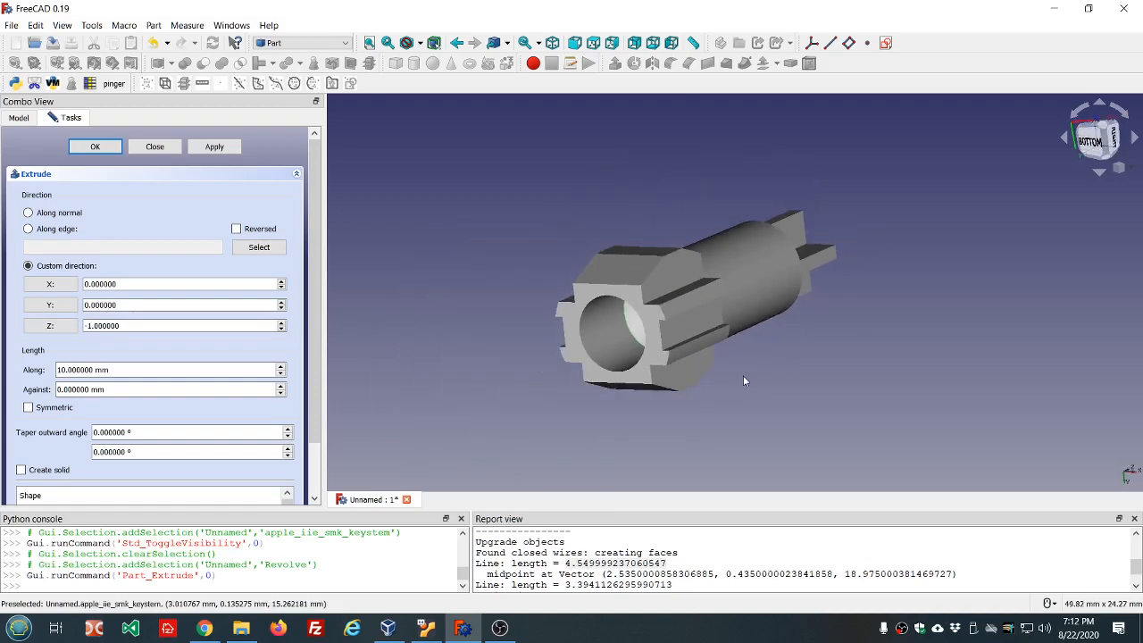
pyautogui.moveTo(707, 384); pyautogui.dragTo(700, 369, button='middle')
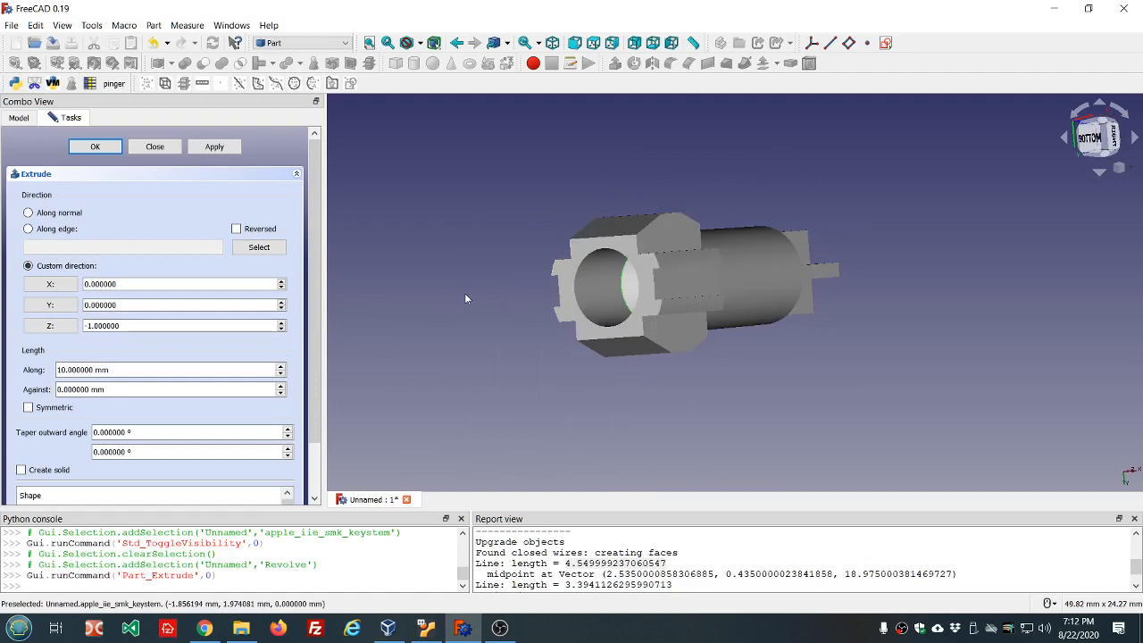
pyautogui.moveTo(464, 293); pyautogui.dragTo(488, 293, button='middle')
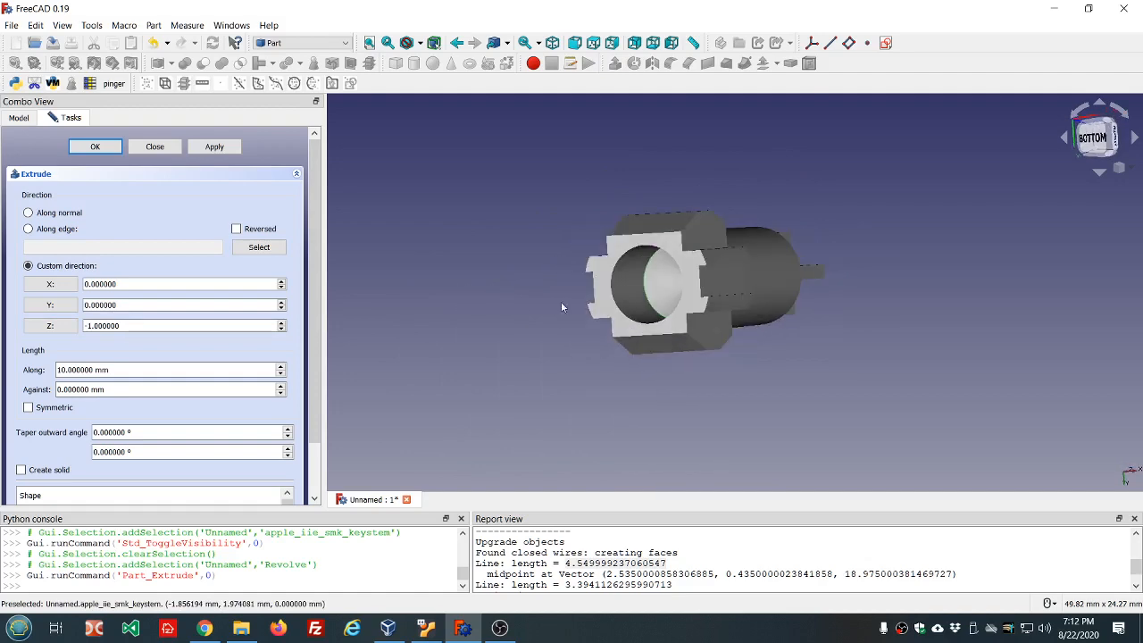
pyautogui.scroll(4, 652, 302)
pyautogui.moveTo(675, 319); pyautogui.dragTo(791, 308, button='middle')
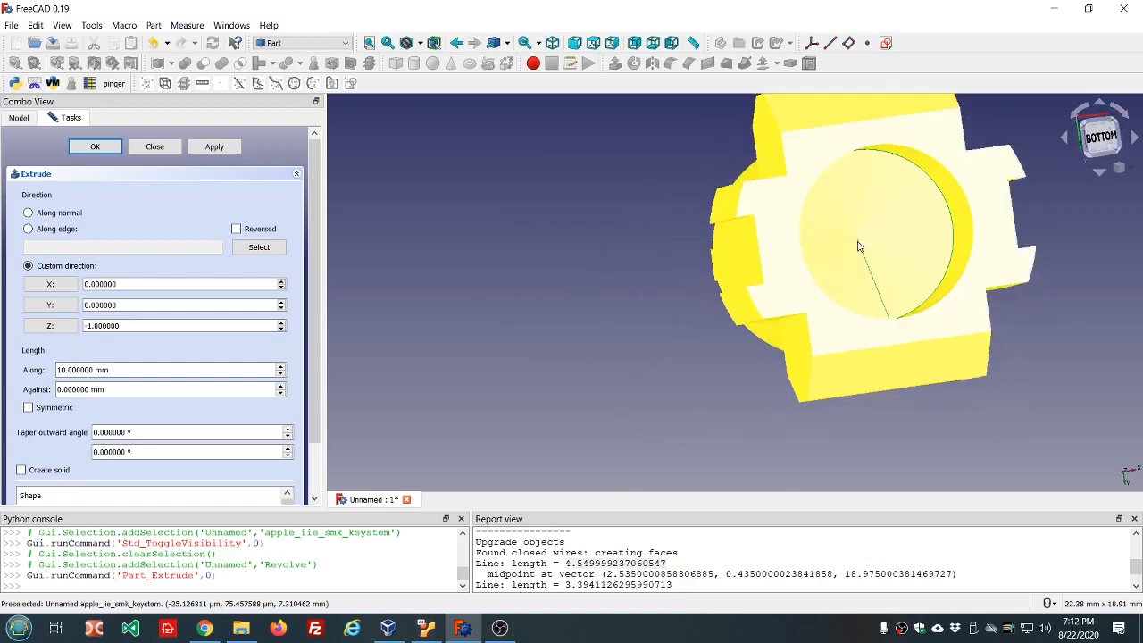
pyautogui.moveTo(1096, 365); pyautogui.dragTo(1034, 352, button='middle')
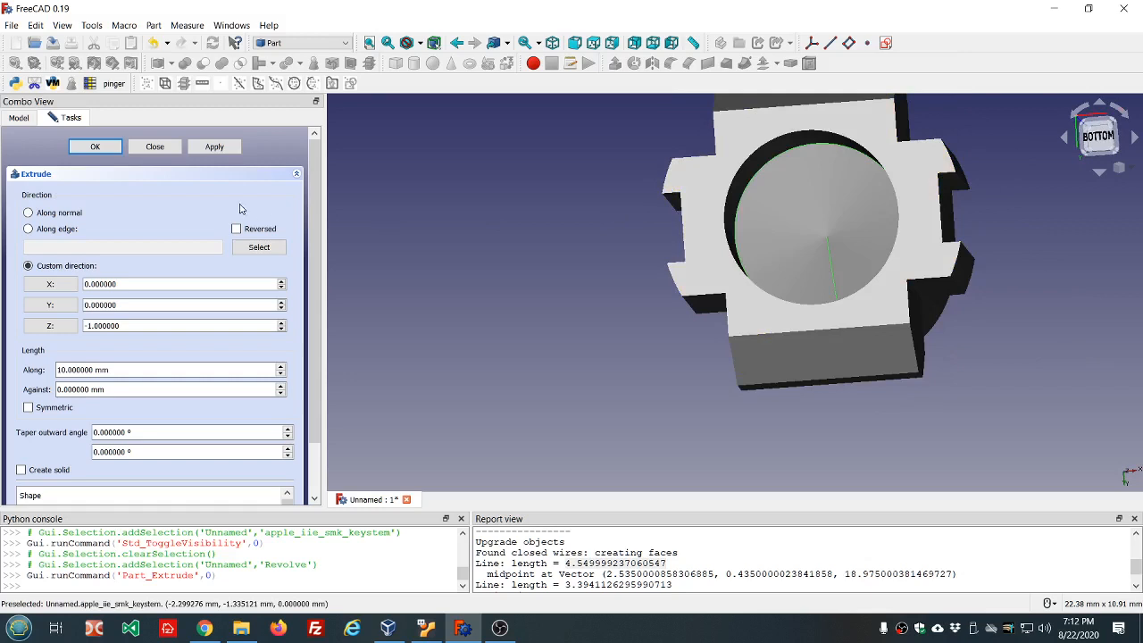
pyautogui.click(218, 150)
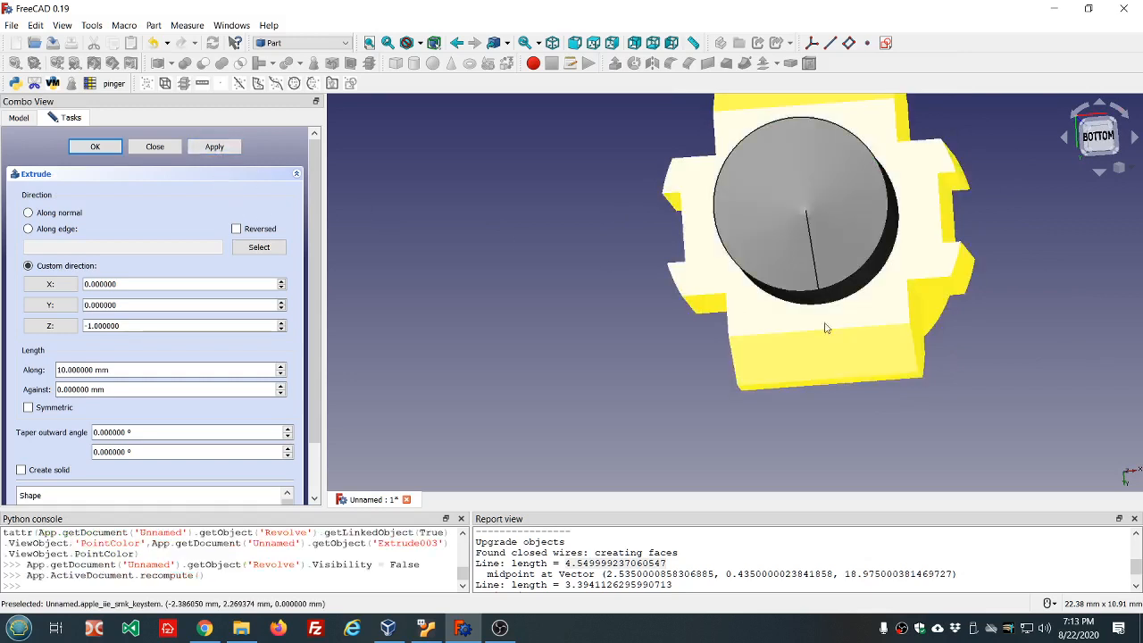
# Undo the cone's extrusion and leave the Extrude command
pyautogui.moveTo(1080, 331); pyautogui.dragTo(964, 356, button='middle')
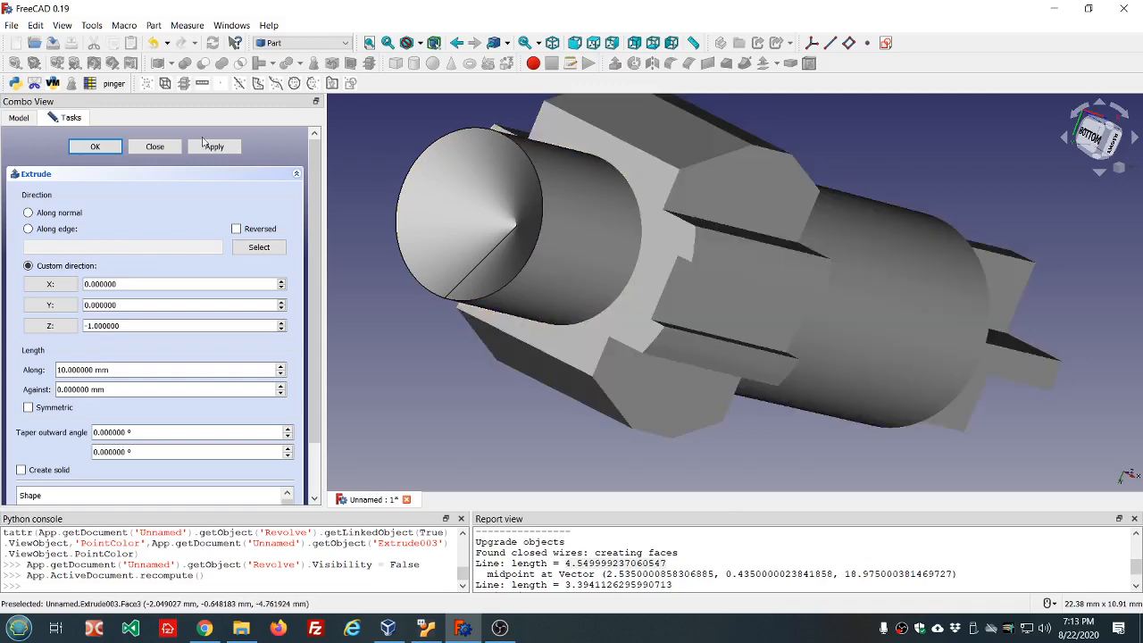
pyautogui.click(153, 42)
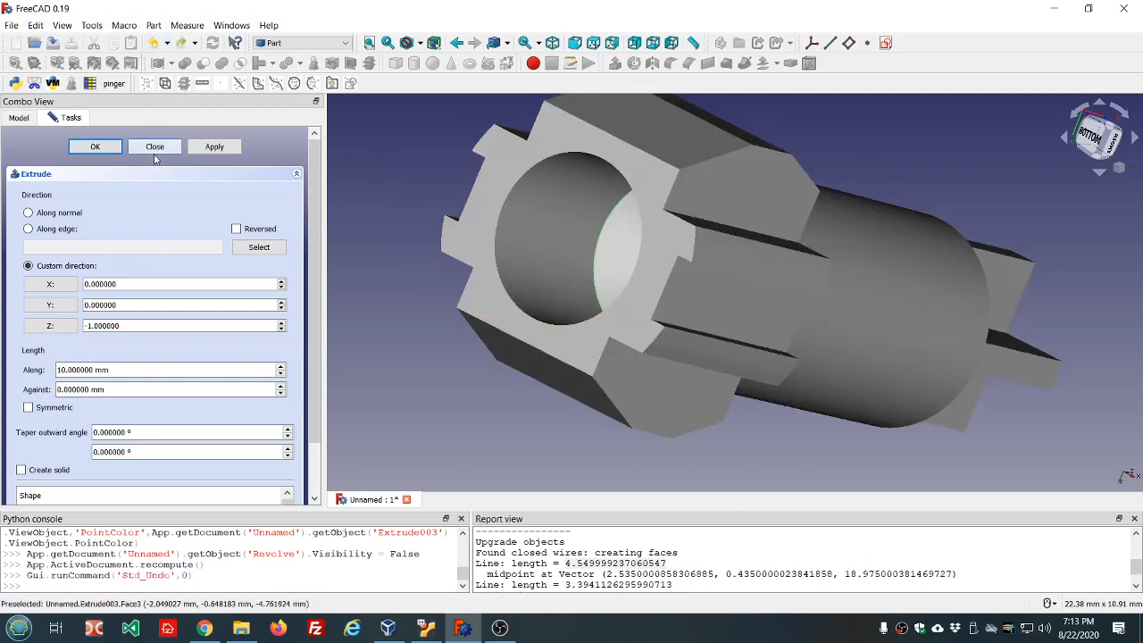
pyautogui.click(155, 147)
# Hide the apple_iie_smk_keystem mesh and show MR_Points together with the revolved cone
pyautogui.moveTo(405, 346); pyautogui.dragTo(504, 365, button='middle')
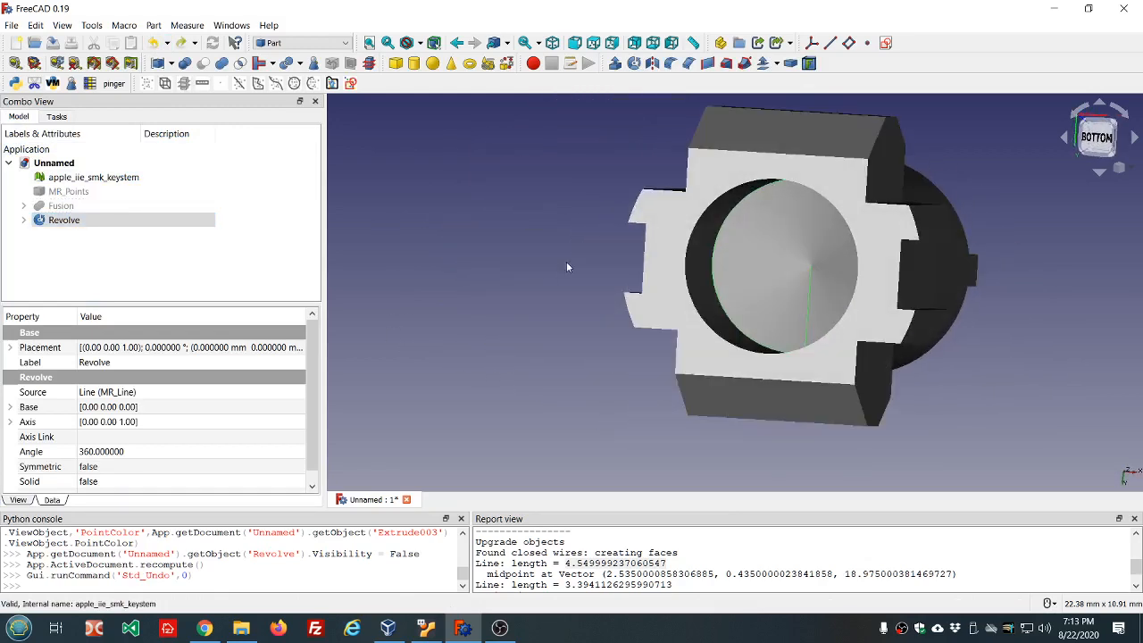
pyautogui.click(89, 176)
pyautogui.press('space')
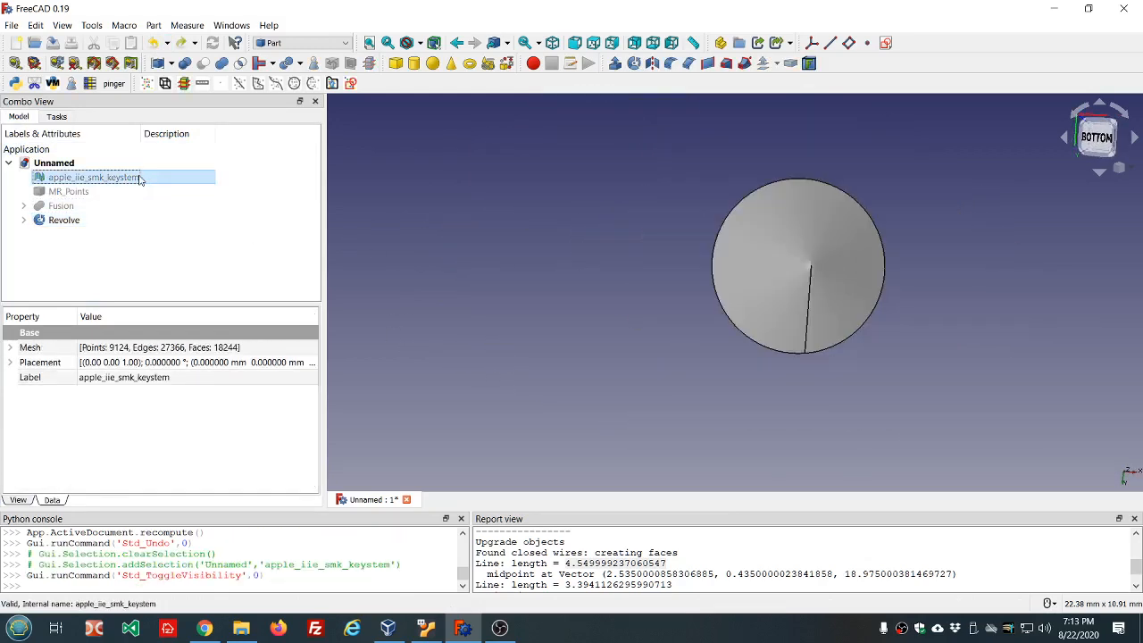
pyautogui.click(96, 193)
pyautogui.press('space')
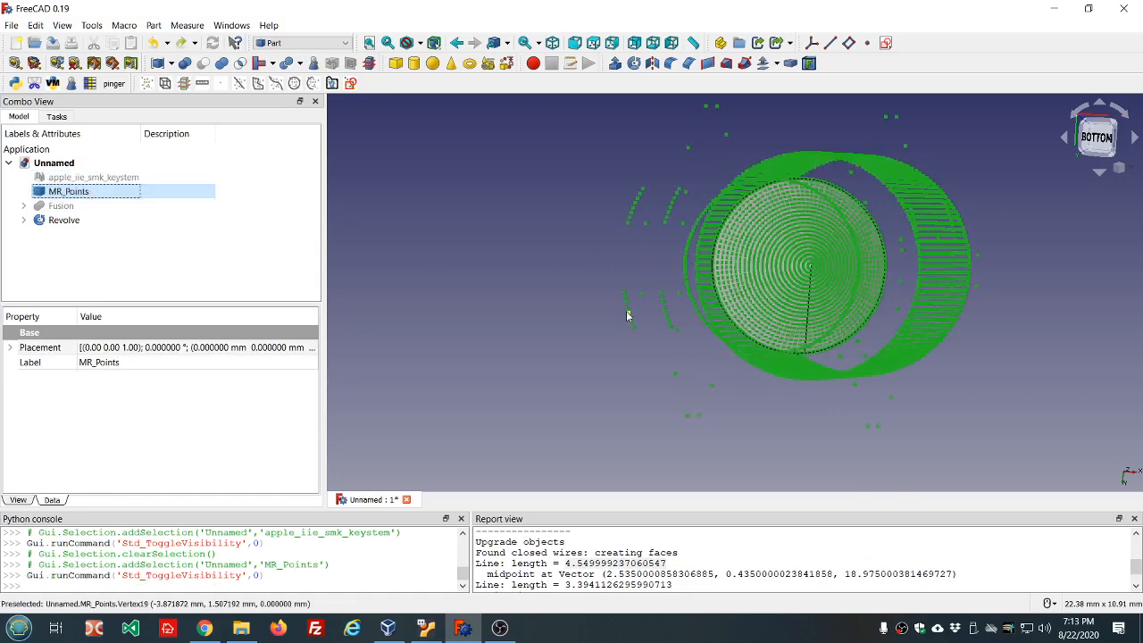
pyautogui.moveTo(536, 318); pyautogui.dragTo(595, 335, button='middle')
pyautogui.scroll(-1, 655, 342)
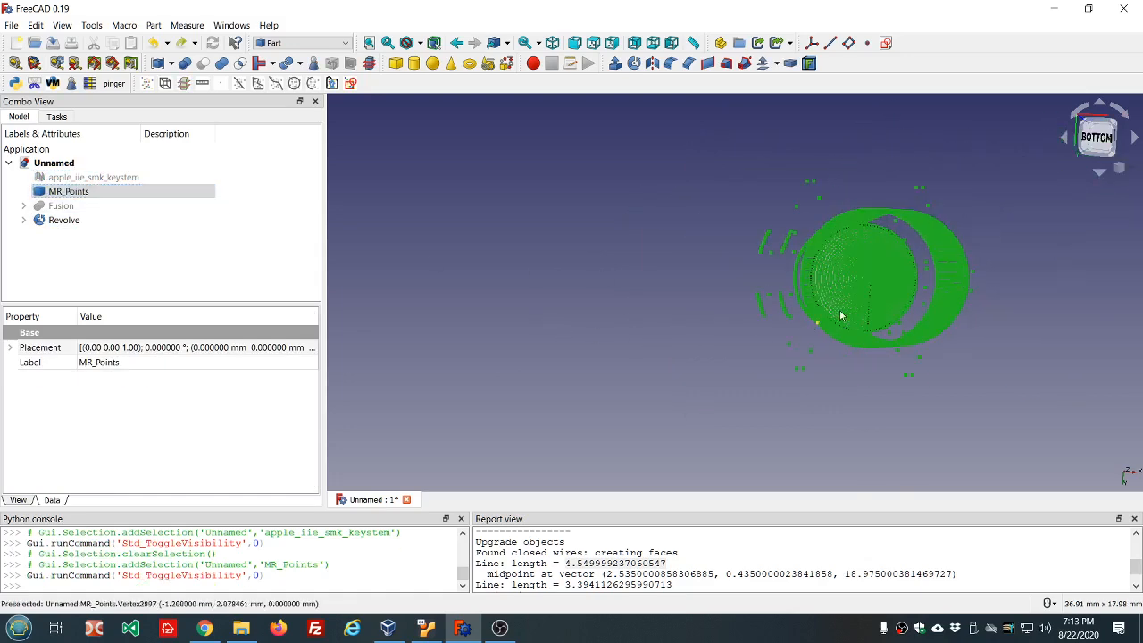
# Hide the revolved cone so only the mesh points are displayed
pyautogui.scroll(4, 878, 271)
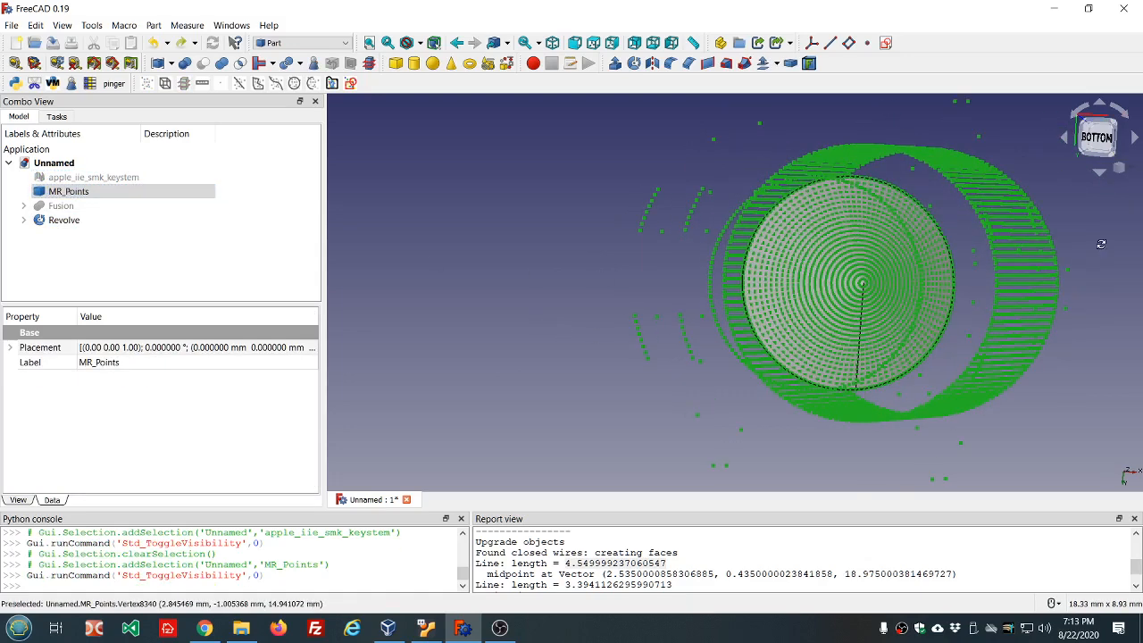
pyautogui.moveTo(1100, 244); pyautogui.dragTo(919, 230, button='middle')
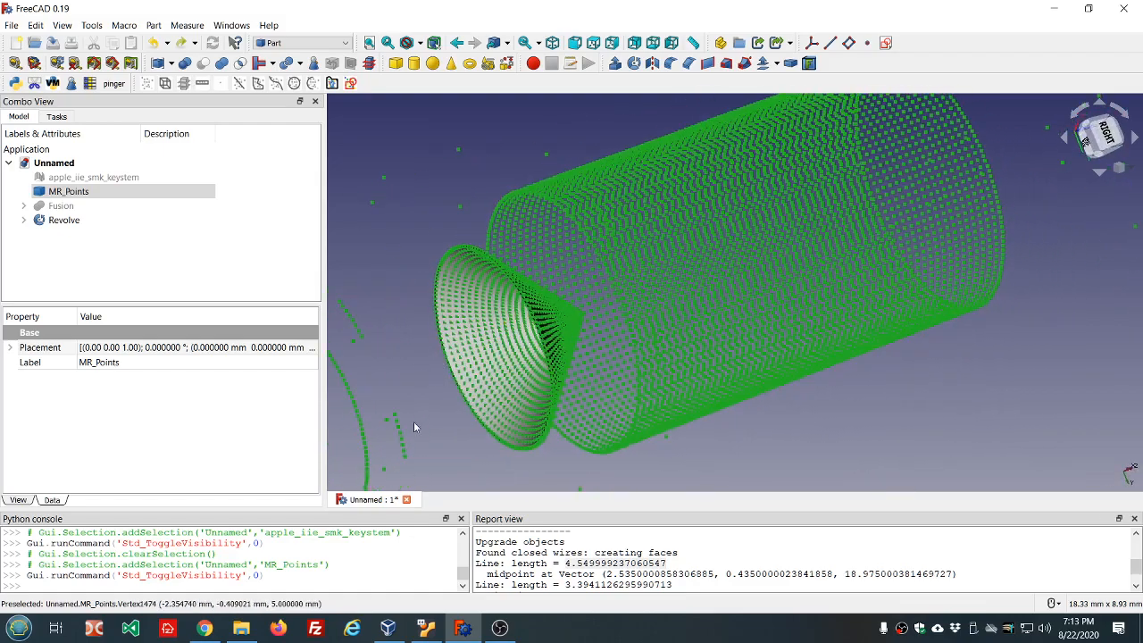
pyautogui.moveTo(414, 422); pyautogui.dragTo(485, 393, button='middle')
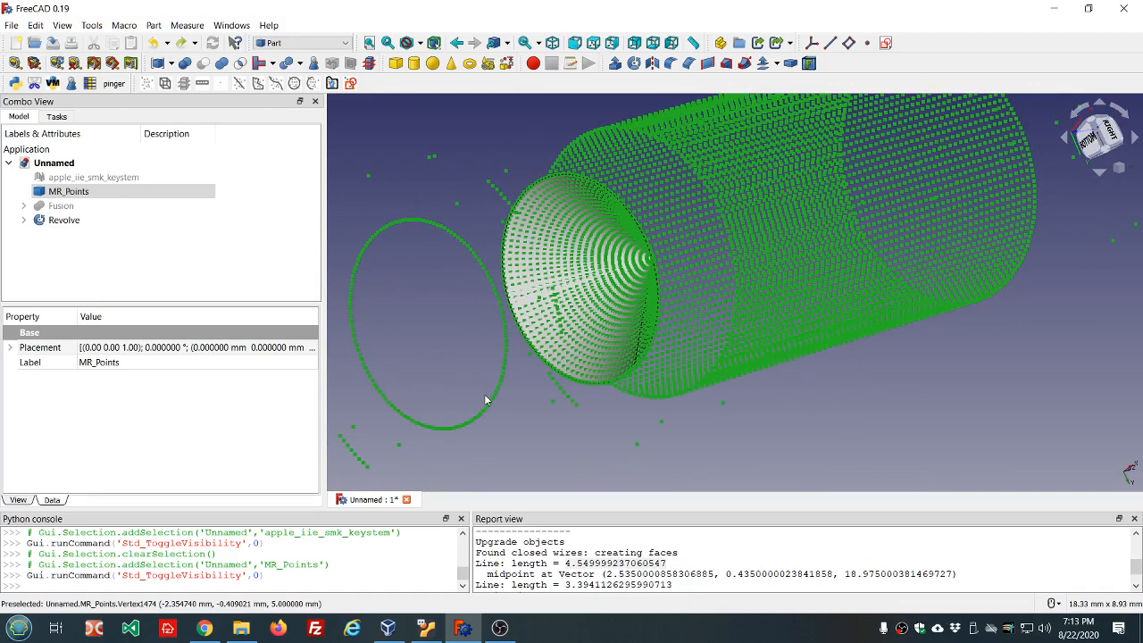
pyautogui.click(539, 428)
pyautogui.moveTo(533, 450); pyautogui.dragTo(654, 423, button='middle')
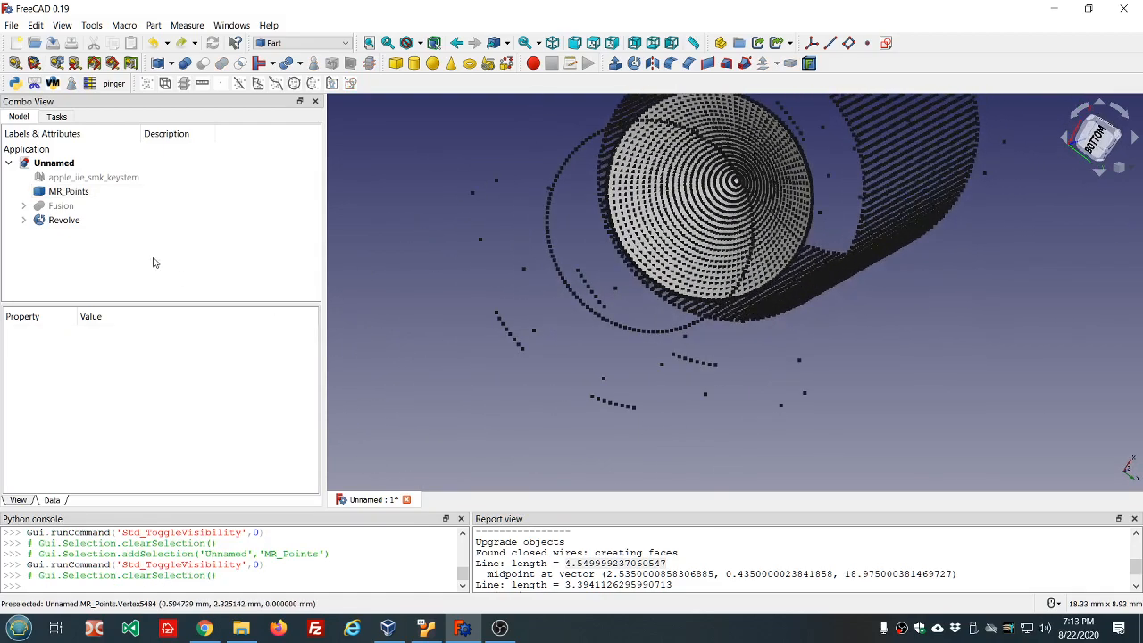
pyautogui.click(67, 220)
pyautogui.press('space')
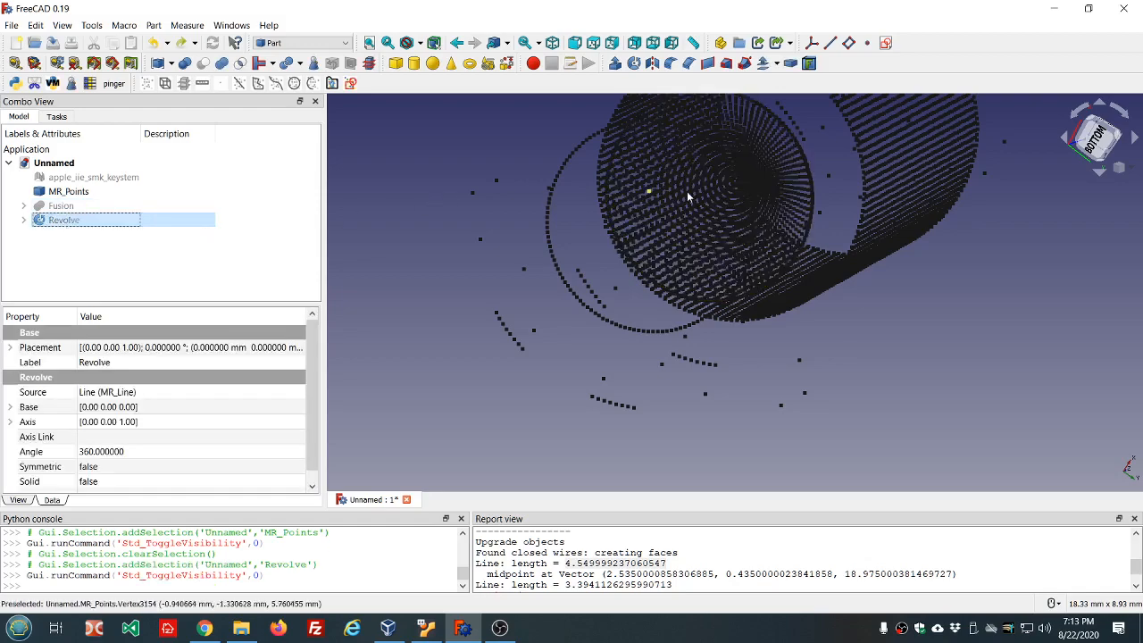
# Create a center-only reference point from three mesh points on the cone's open base rim
pyautogui.moveTo(687, 191); pyautogui.dragTo(562, 235, button='middle')
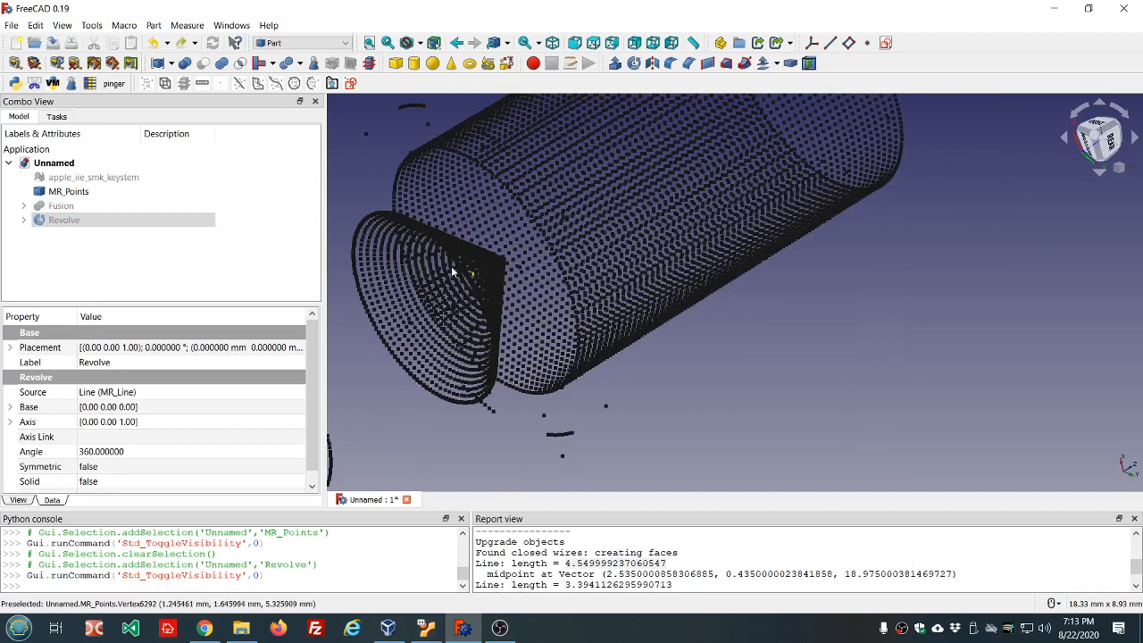
pyautogui.click(349, 250)
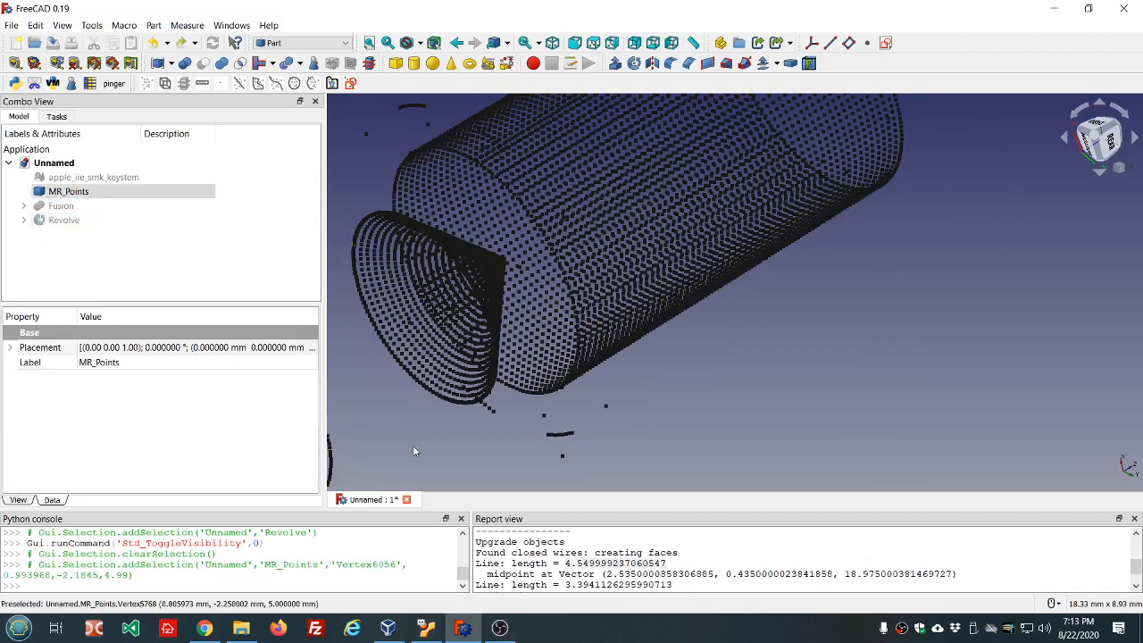
pyautogui.click(426, 388)
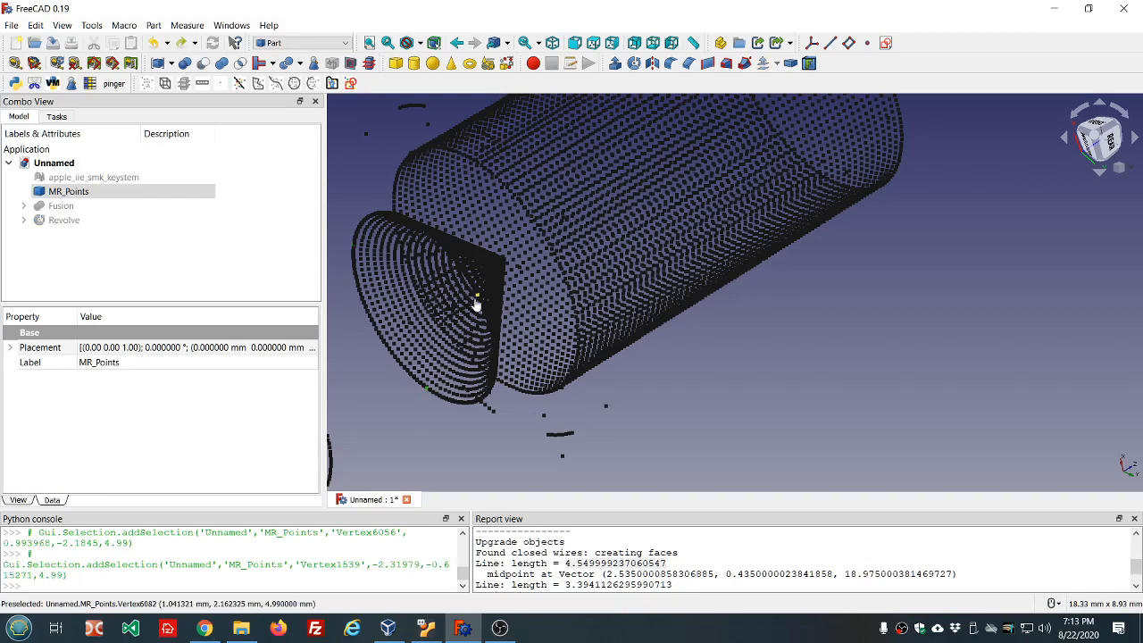
pyautogui.keyDown('ctrl'); pyautogui.click(476, 297); pyautogui.keyUp('ctrl')
pyautogui.moveTo(728, 428); pyautogui.dragTo(803, 377, button='middle')
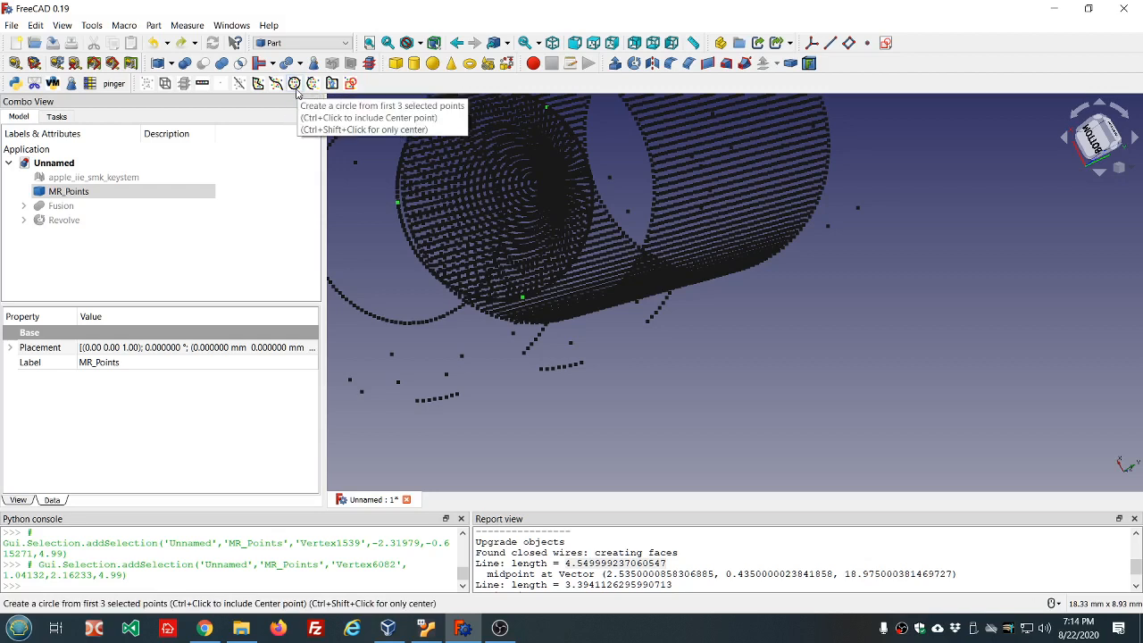
pyautogui.click(295, 83)
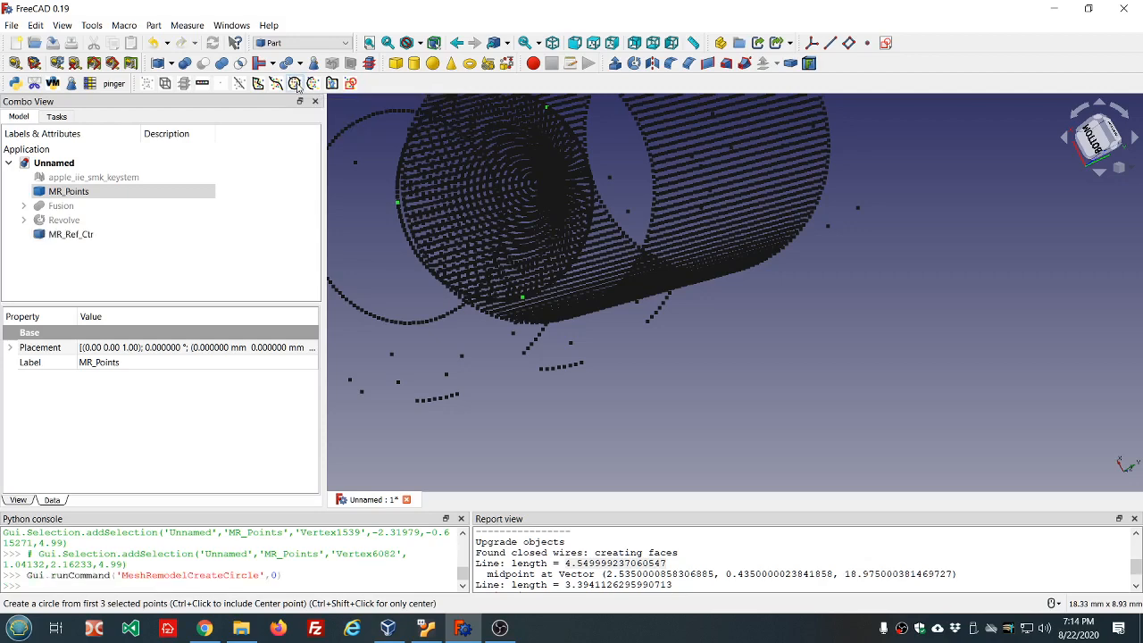
# Draw a line from the mesh point at the cone's apex to the center reference point of its base rim
pyautogui.click(80, 235)
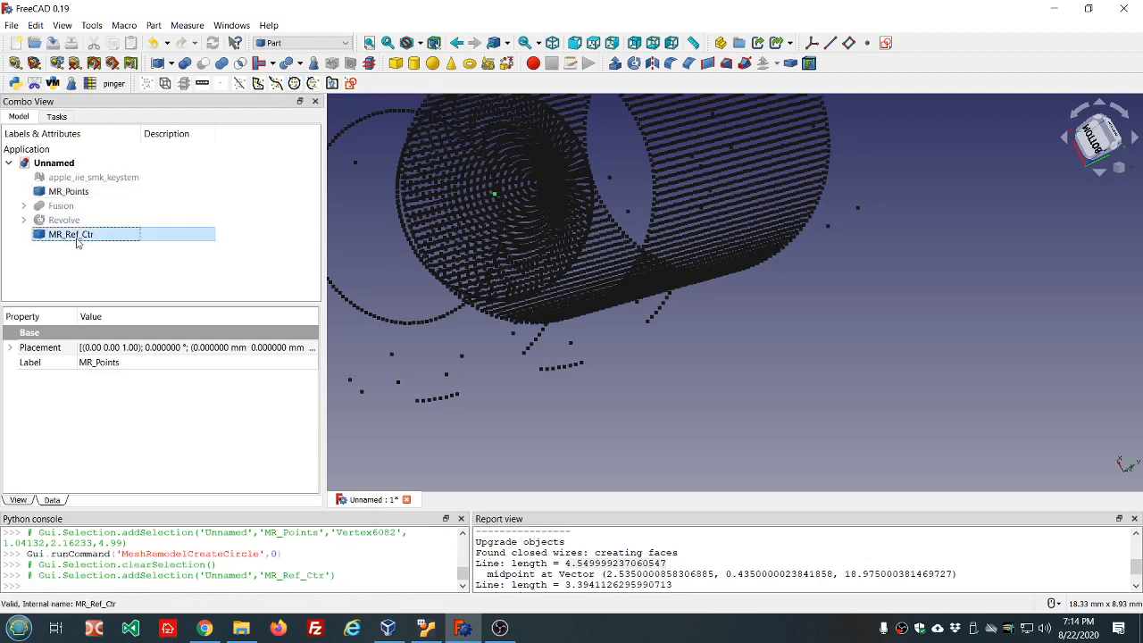
pyautogui.moveTo(414, 282); pyautogui.dragTo(470, 293, button='middle')
pyautogui.scroll(5, 628, 221)
pyautogui.scroll(2, 628, 221)
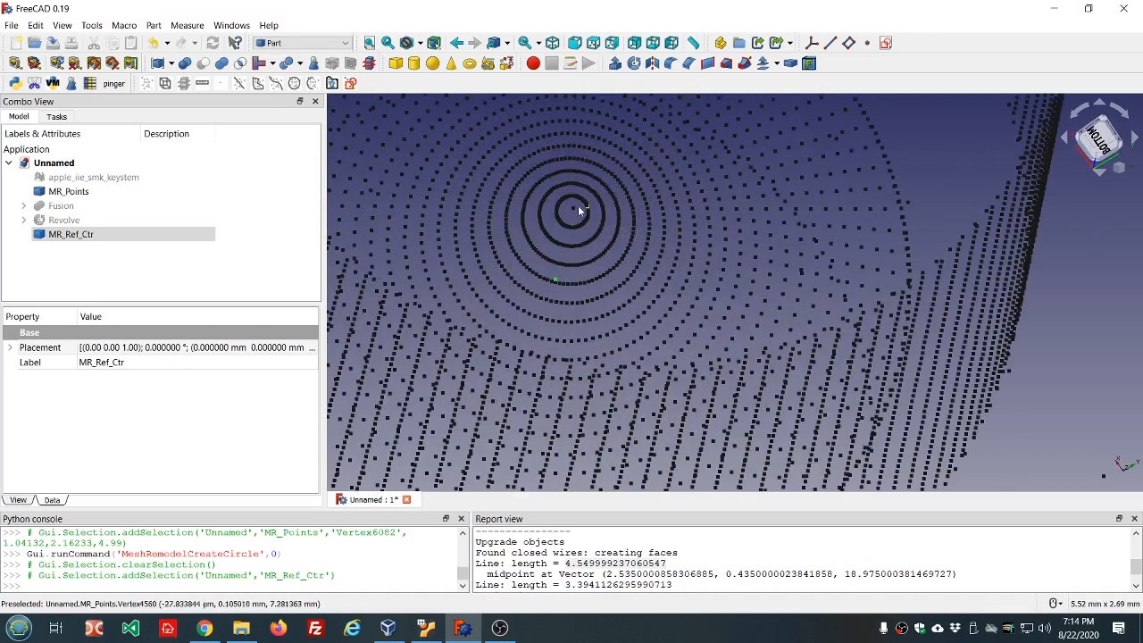
pyautogui.click(574, 208)
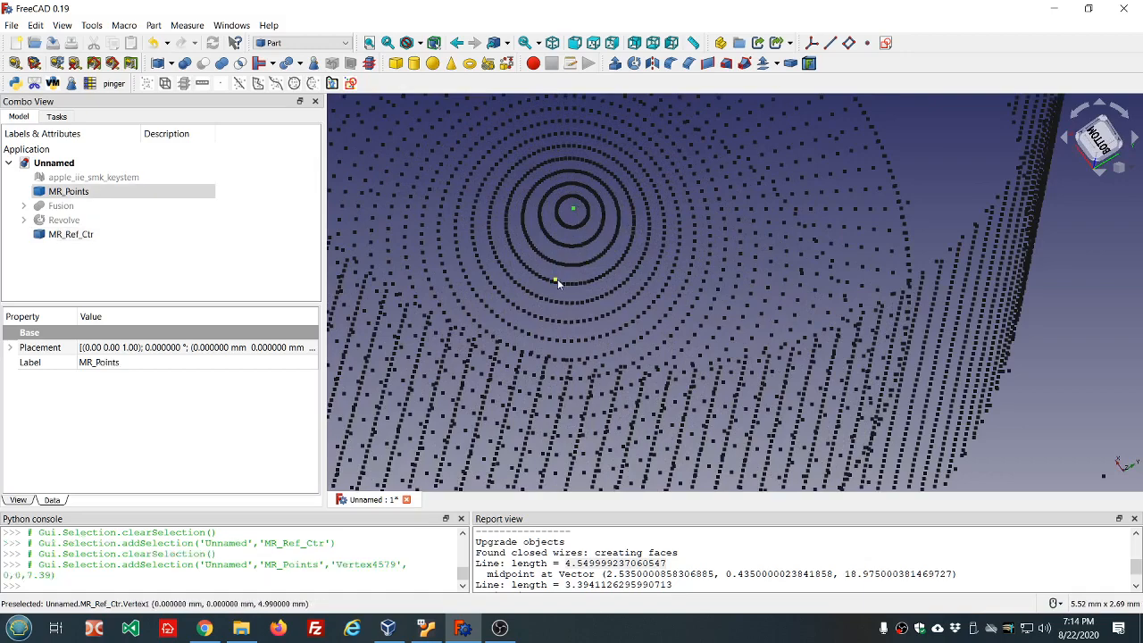
pyautogui.keyDown('ctrl'); pyautogui.click(560, 284); pyautogui.keyUp('ctrl')
pyautogui.moveTo(560, 284); pyautogui.dragTo(594, 291, button='middle')
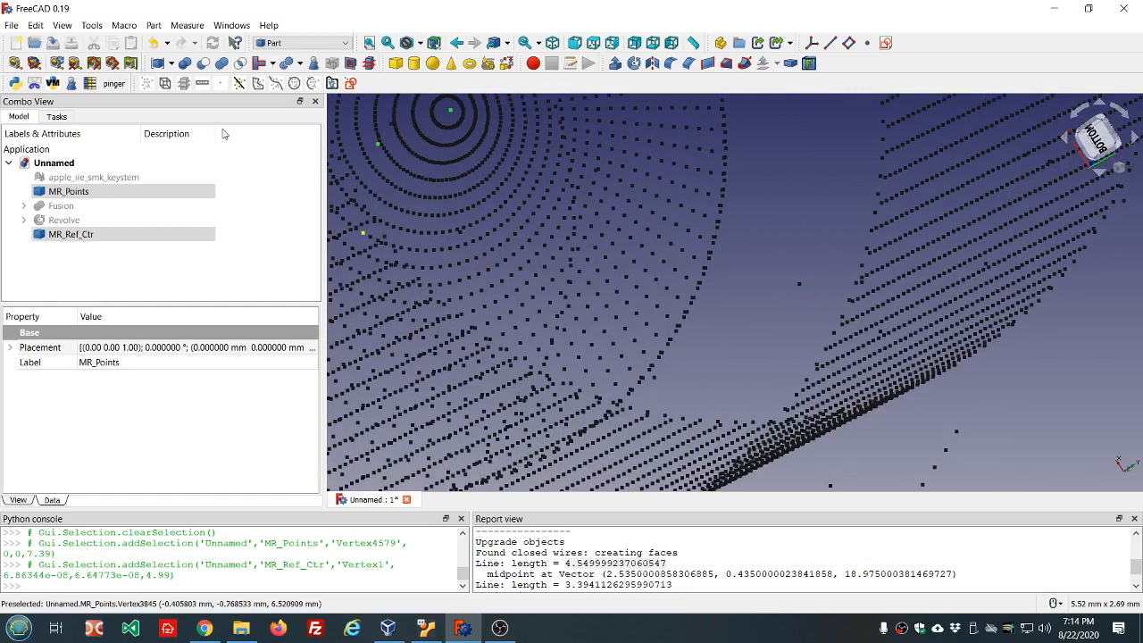
pyautogui.click(238, 83)
pyautogui.scroll(-3, 438, 185)
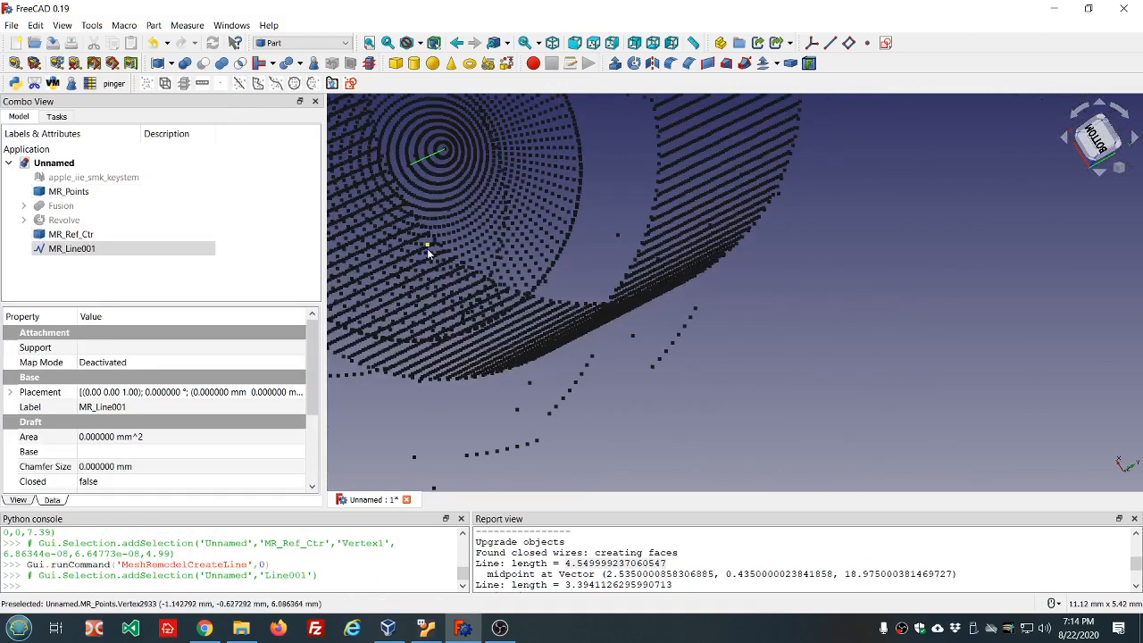
pyautogui.moveTo(436, 259); pyautogui.dragTo(466, 289, button='middle')
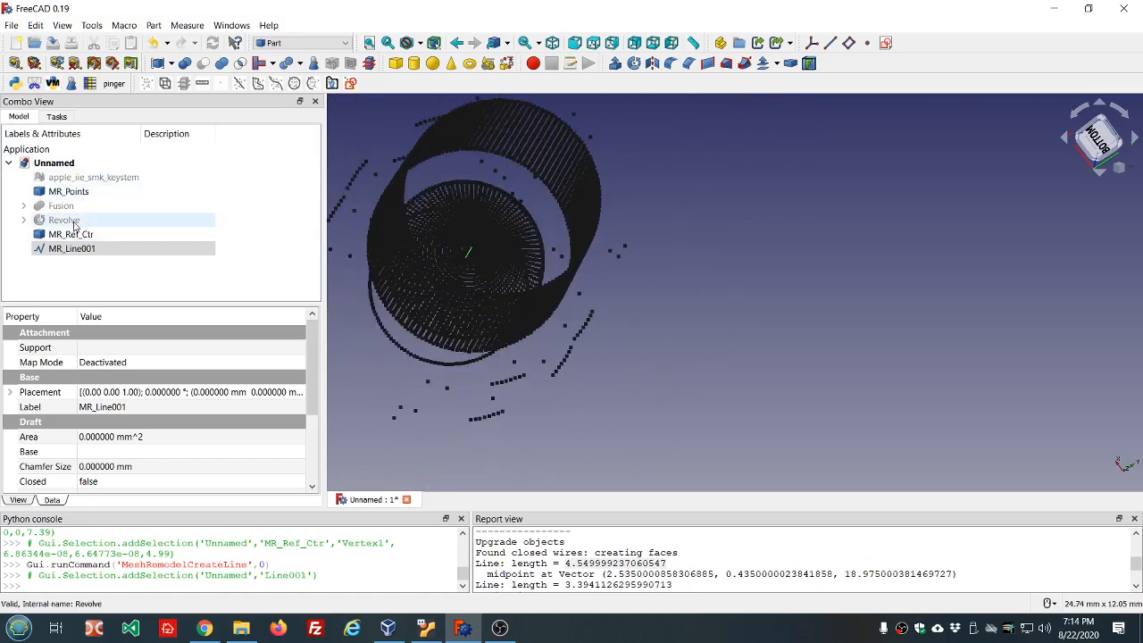
# Show the revolved cone and hide MR_Points and MR_Ref_Ctr, leaving the axis line displayed
pyautogui.click(75, 221)
pyautogui.press('space')
pyautogui.click(76, 192)
pyautogui.press('space')
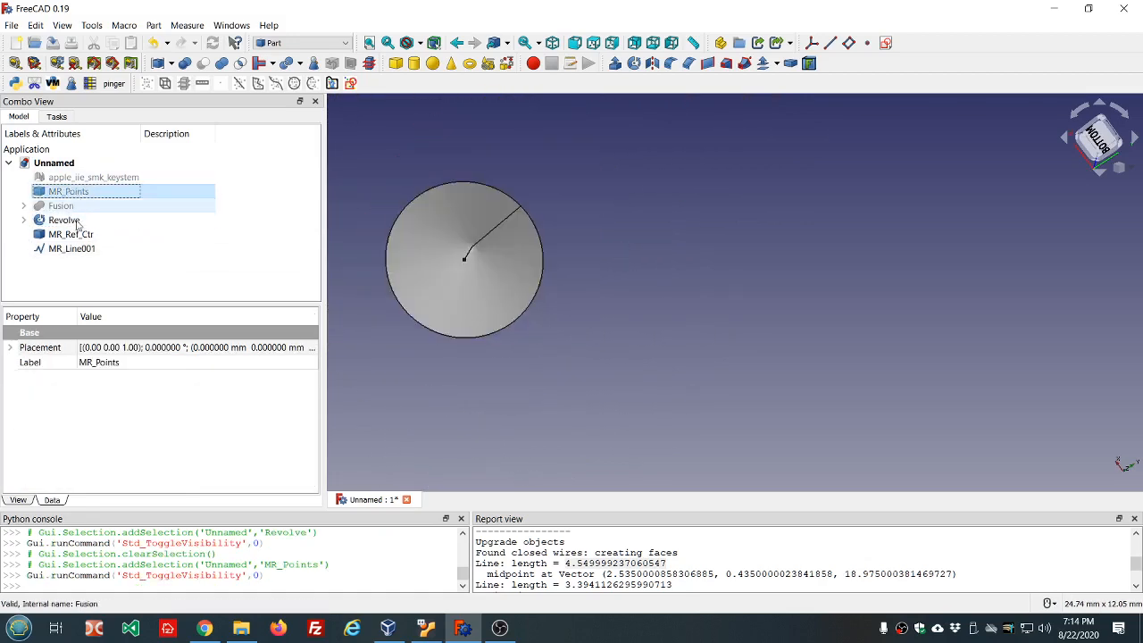
pyautogui.click(79, 235)
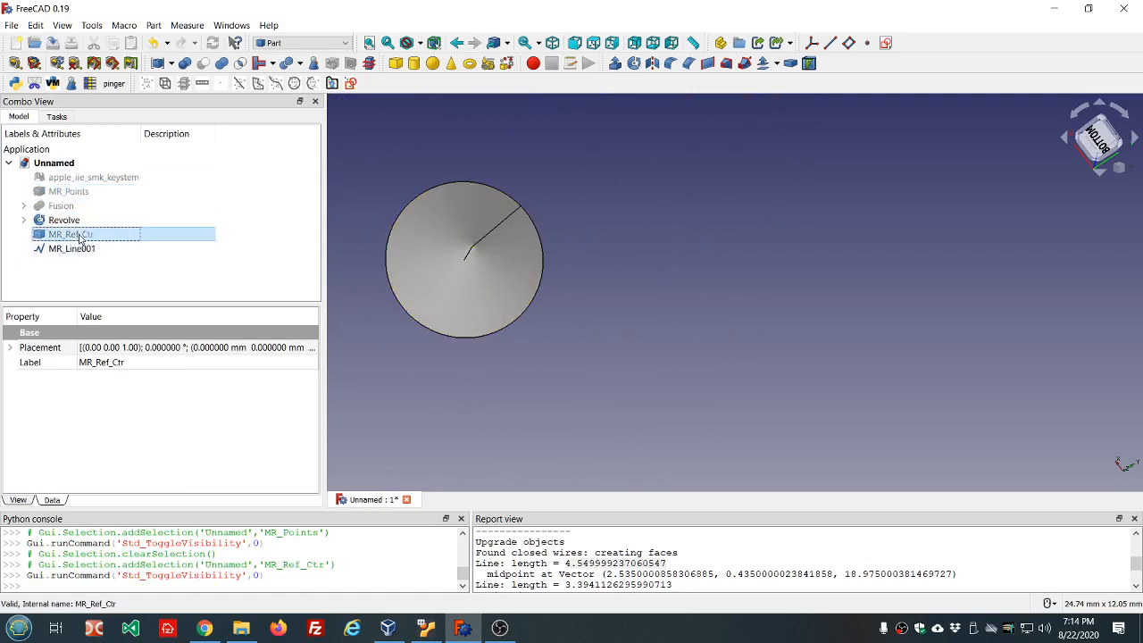
pyautogui.press('space')
pyautogui.moveTo(587, 235); pyautogui.dragTo(693, 248, button='middle')
pyautogui.click(82, 249)
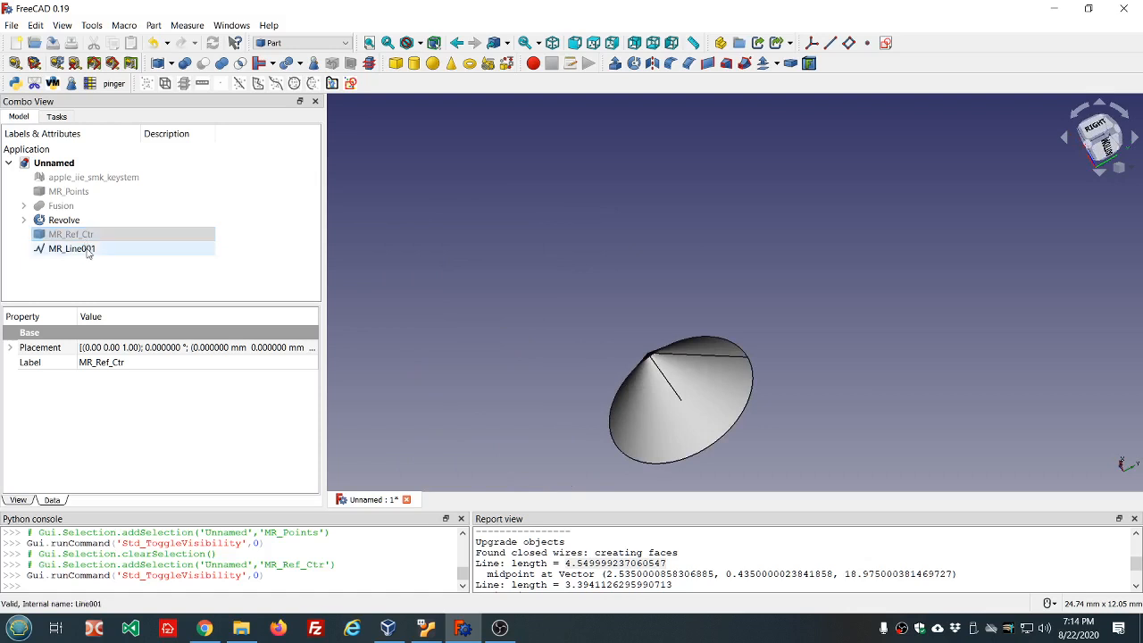
pyautogui.click(333, 258)
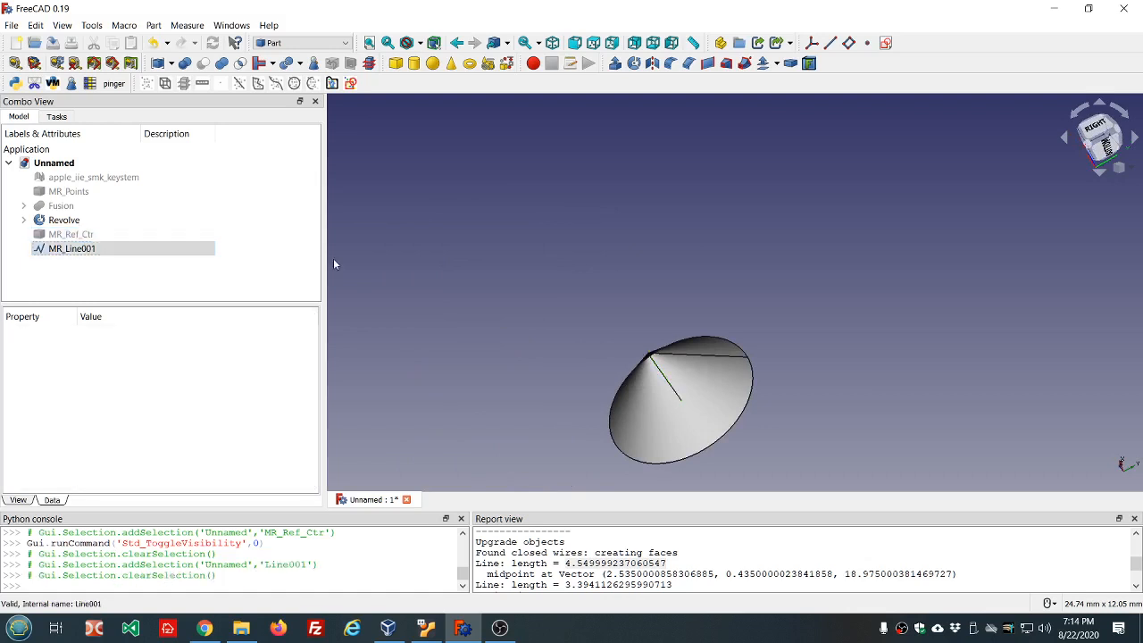
# Set up an extrusion of the revolved cone along the edge of MR_Line001
pyautogui.click(63, 221)
pyautogui.click(615, 62)
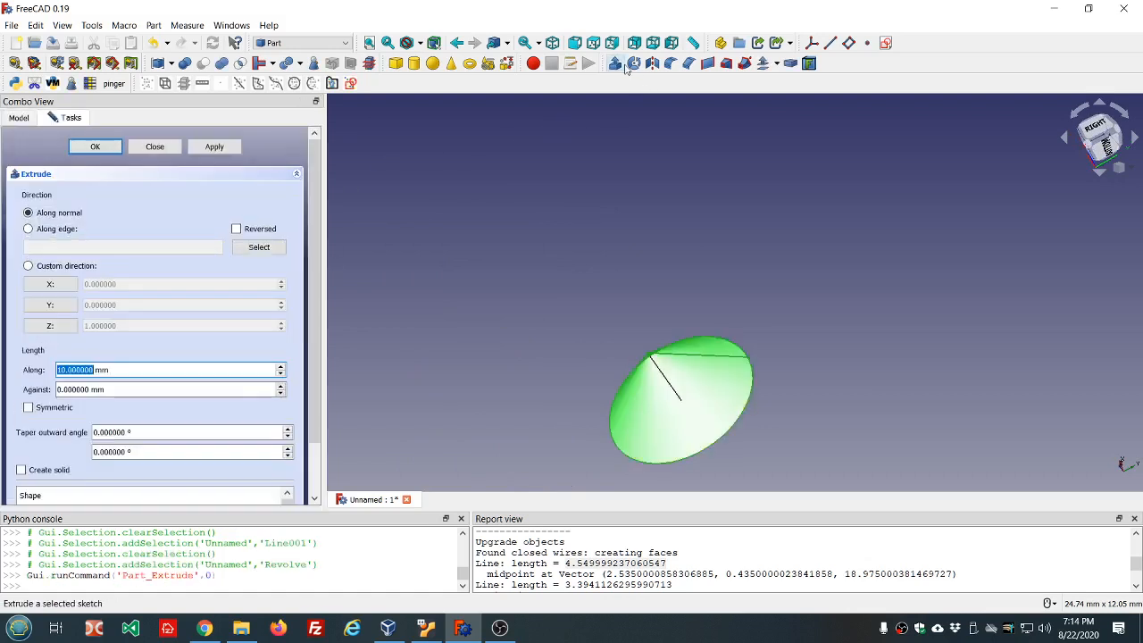
pyautogui.moveTo(734, 287); pyautogui.dragTo(605, 258, button='middle')
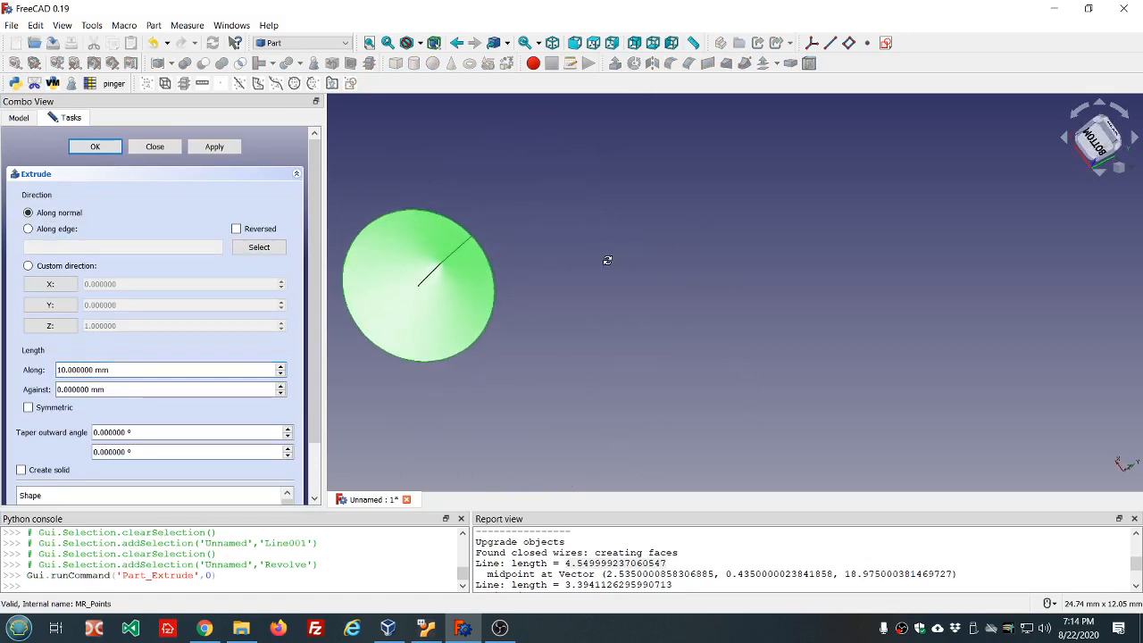
pyautogui.click(27, 229)
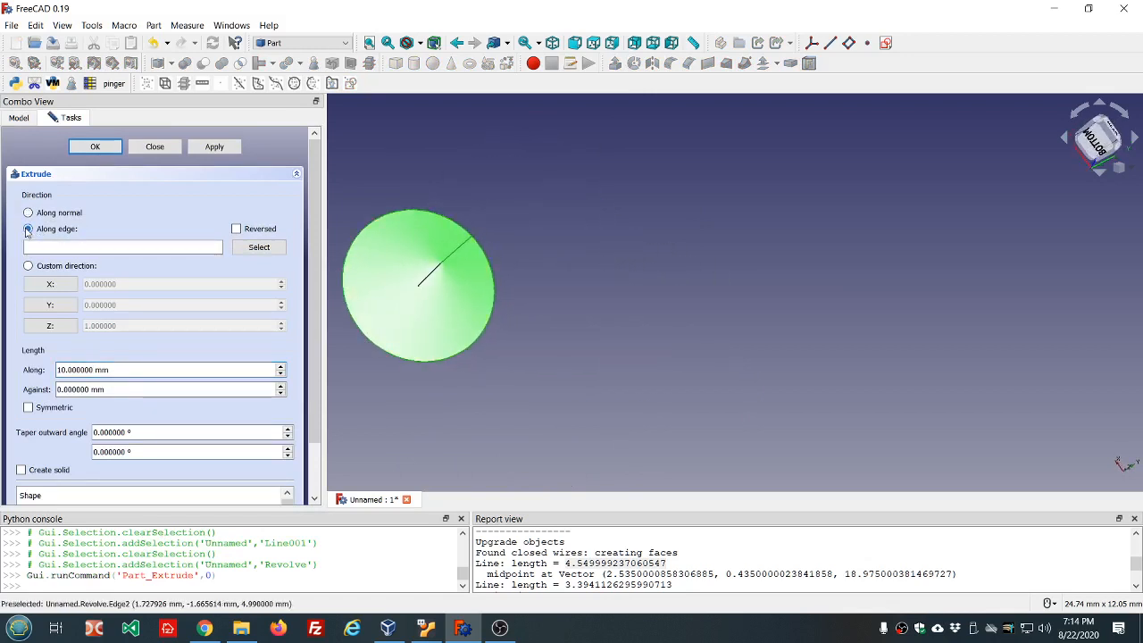
pyautogui.click(250, 251)
pyautogui.click(432, 282)
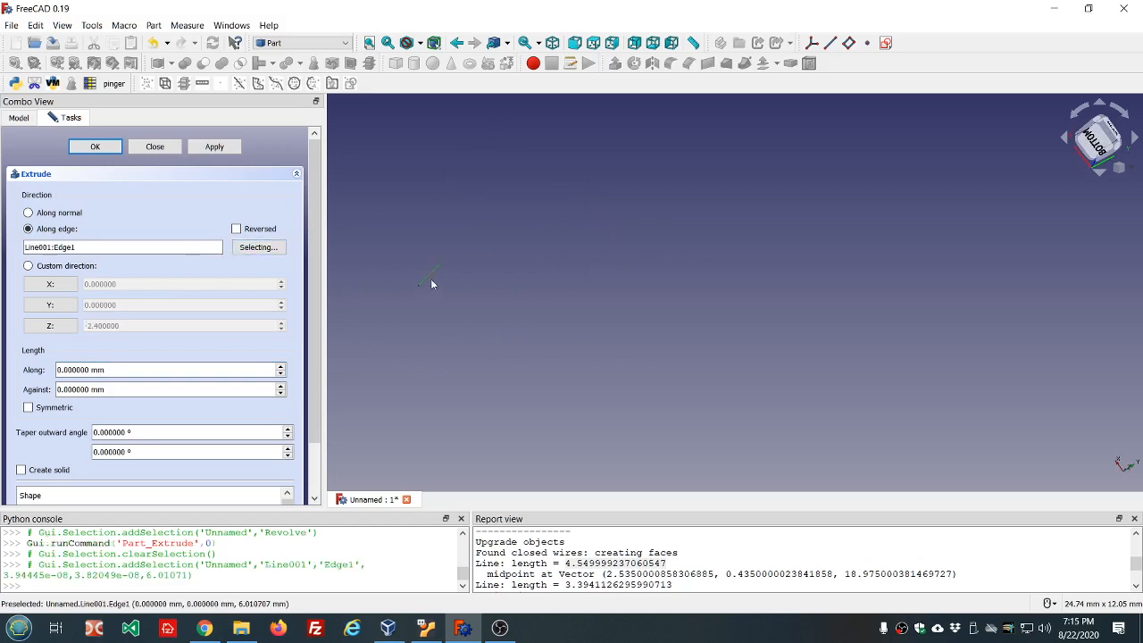
# Try extruding the revolved cone 5 mm along the axis line and undo it
pyautogui.tripleClick(142, 369)
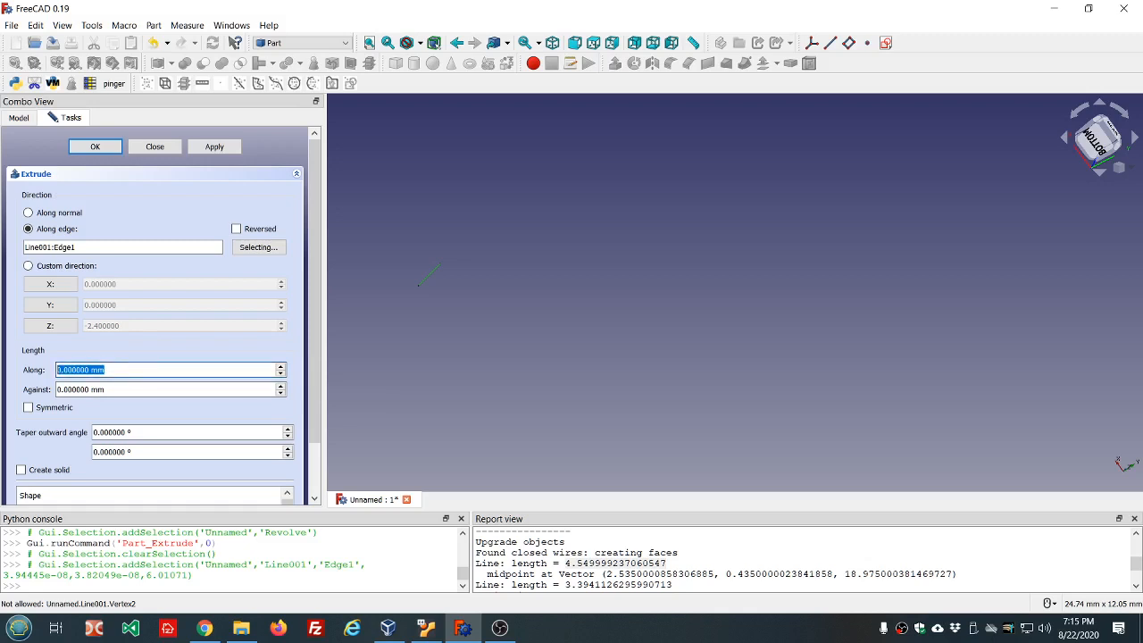
pyautogui.write('5')
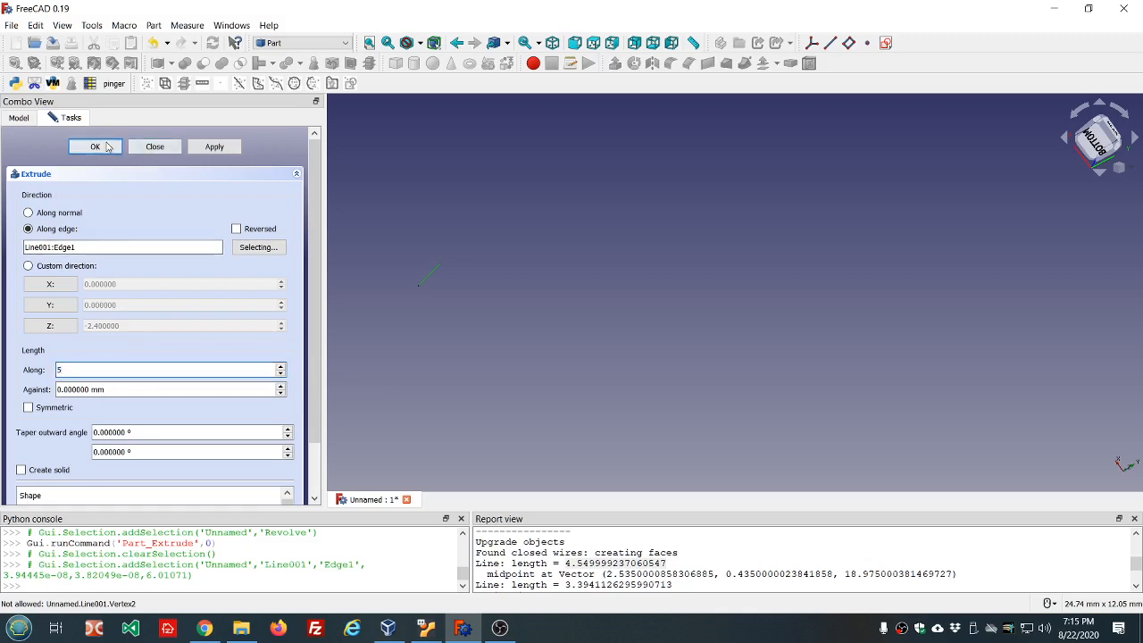
pyautogui.click(202, 150)
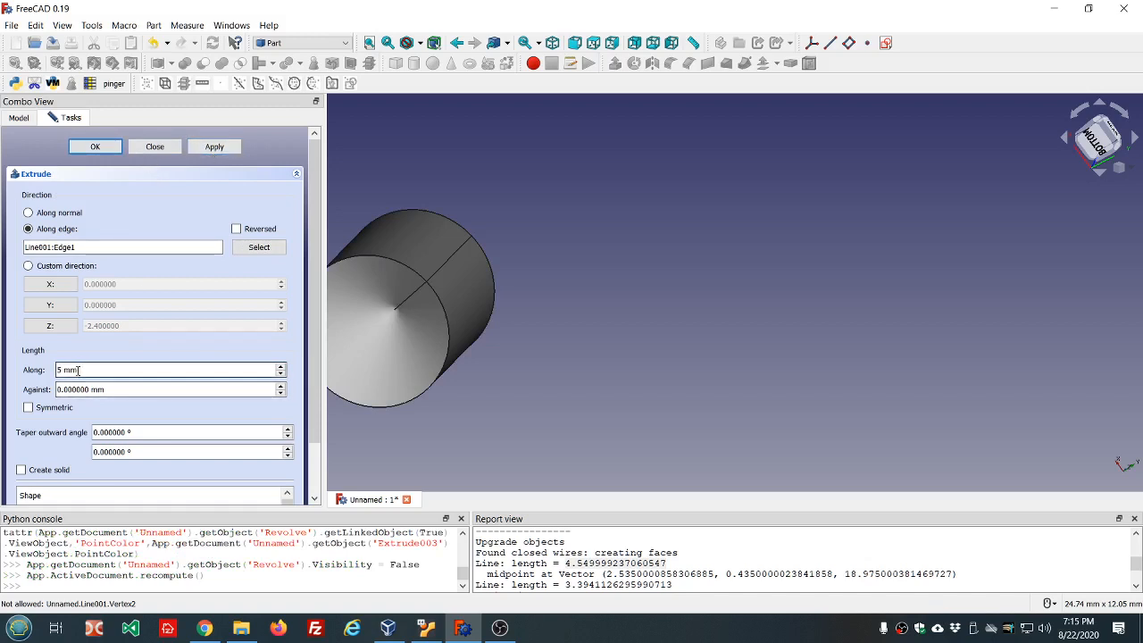
pyautogui.click(155, 43)
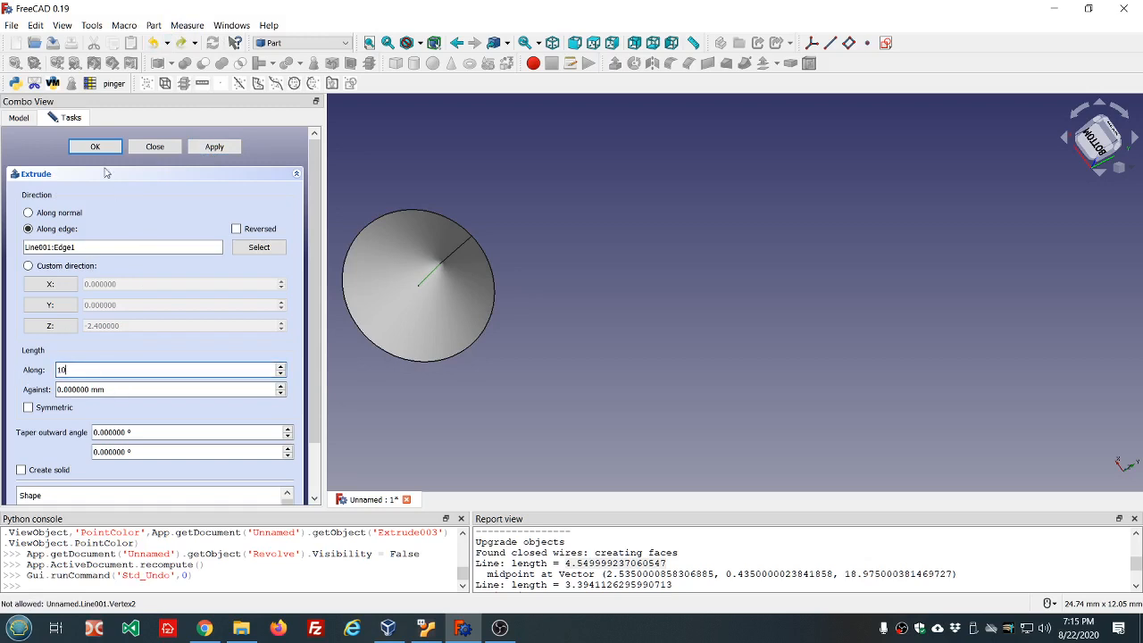
# Extrude the revolved cone 10 mm along the axis line, and show Fusion with MR_Line001 hidden
pyautogui.click(95, 147)
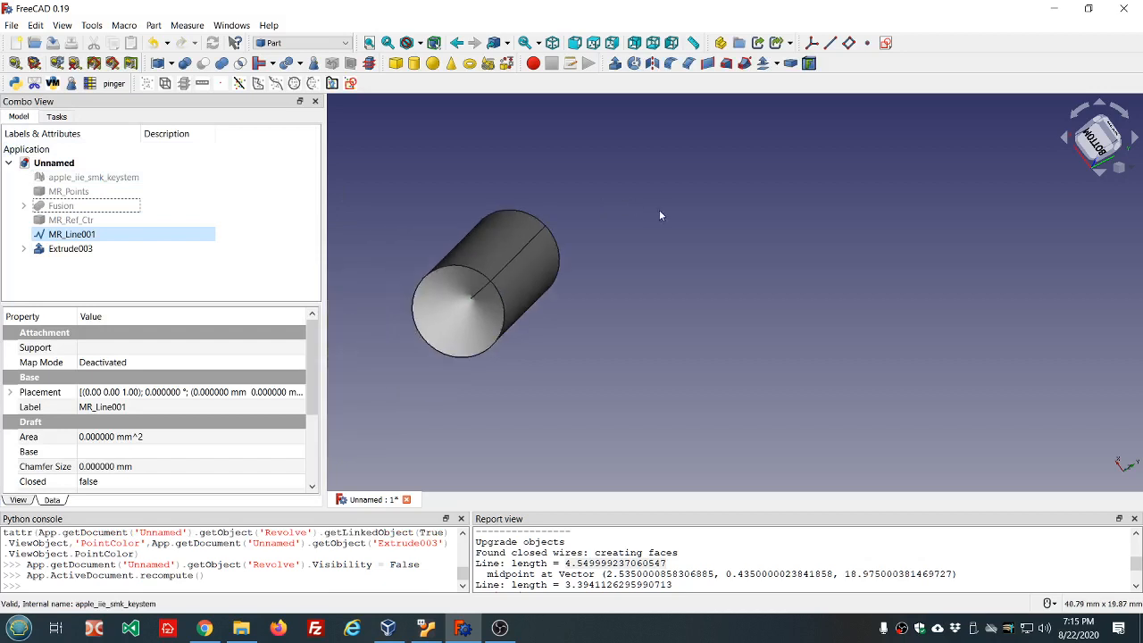
pyautogui.click(75, 209)
pyautogui.press('space')
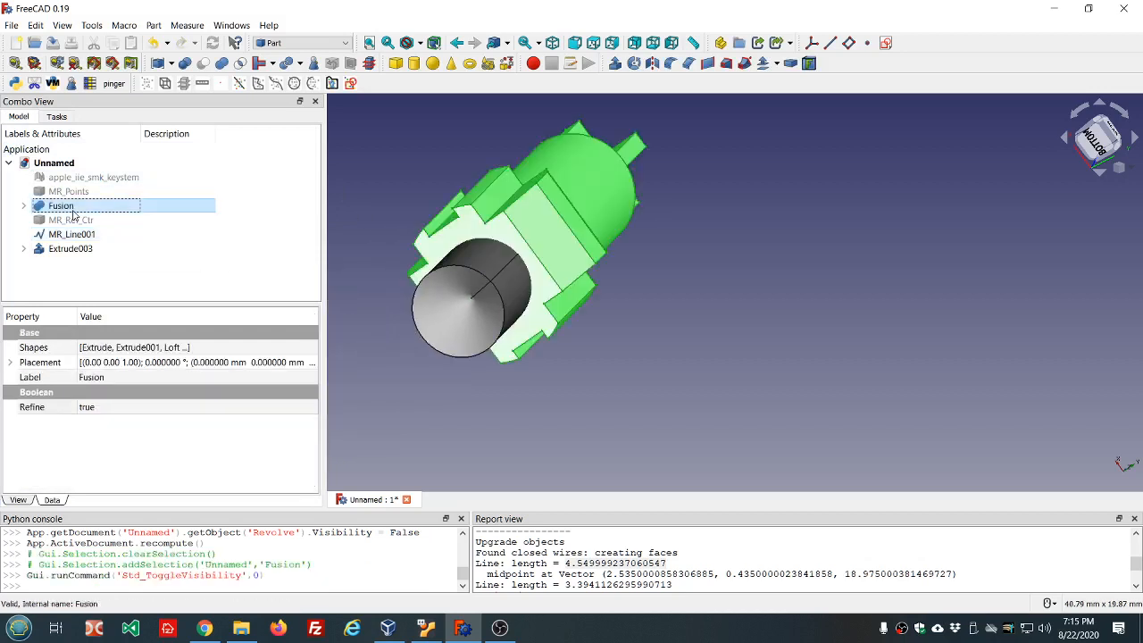
pyautogui.click(78, 235)
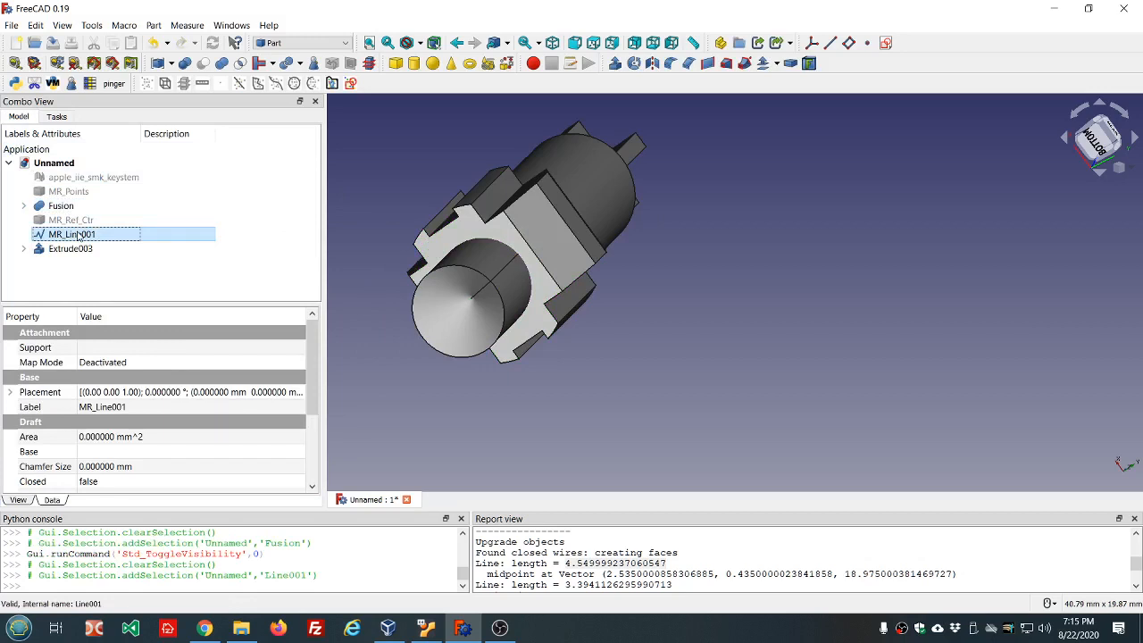
pyautogui.press('space')
pyautogui.click(80, 248)
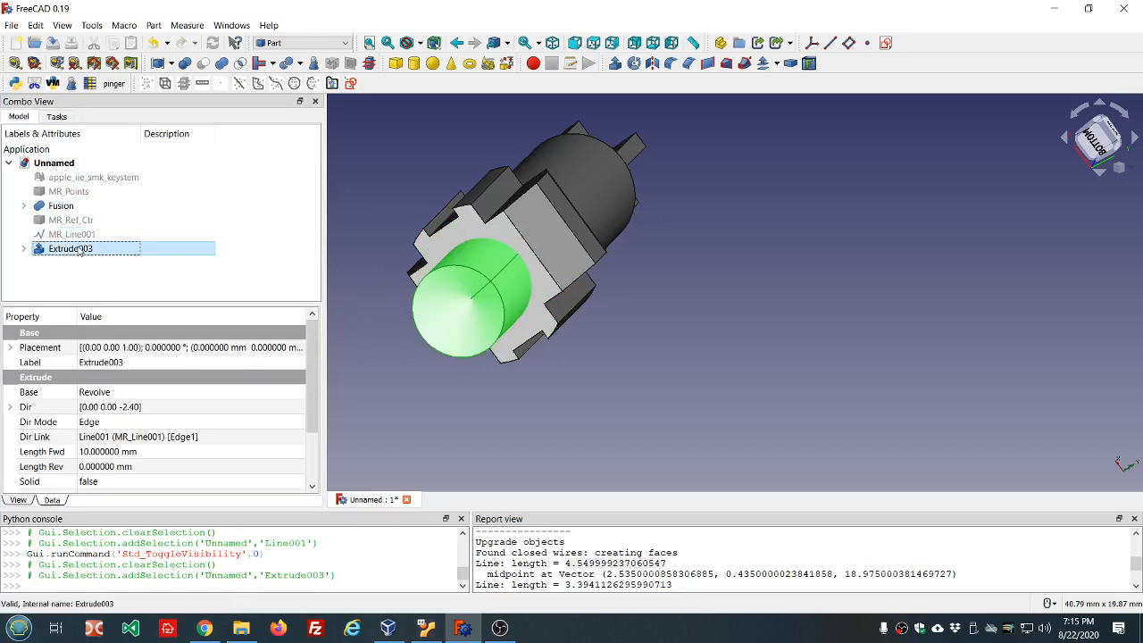
# Clear the selection and open the document's dependency graph
pyautogui.click(386, 129)
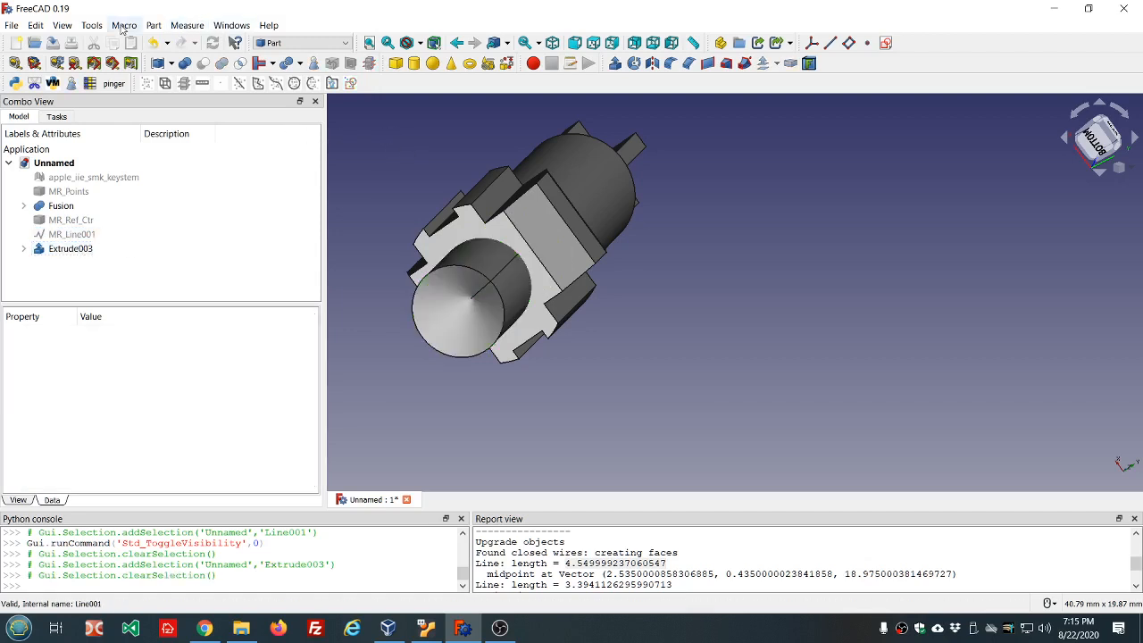
pyautogui.click(92, 25)
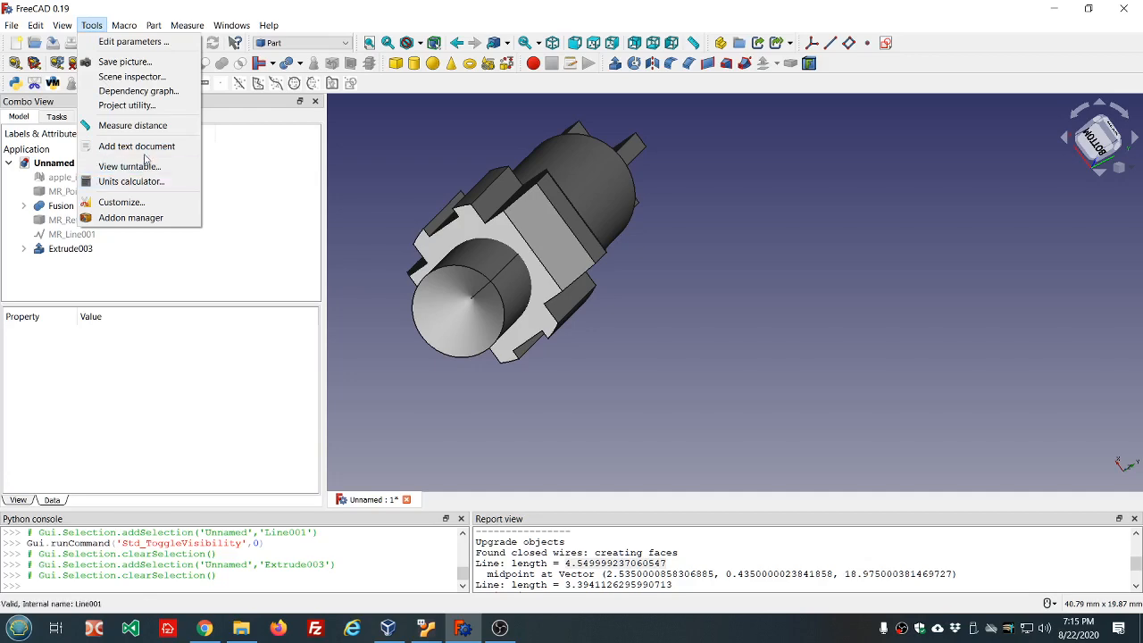
pyautogui.click(149, 93)
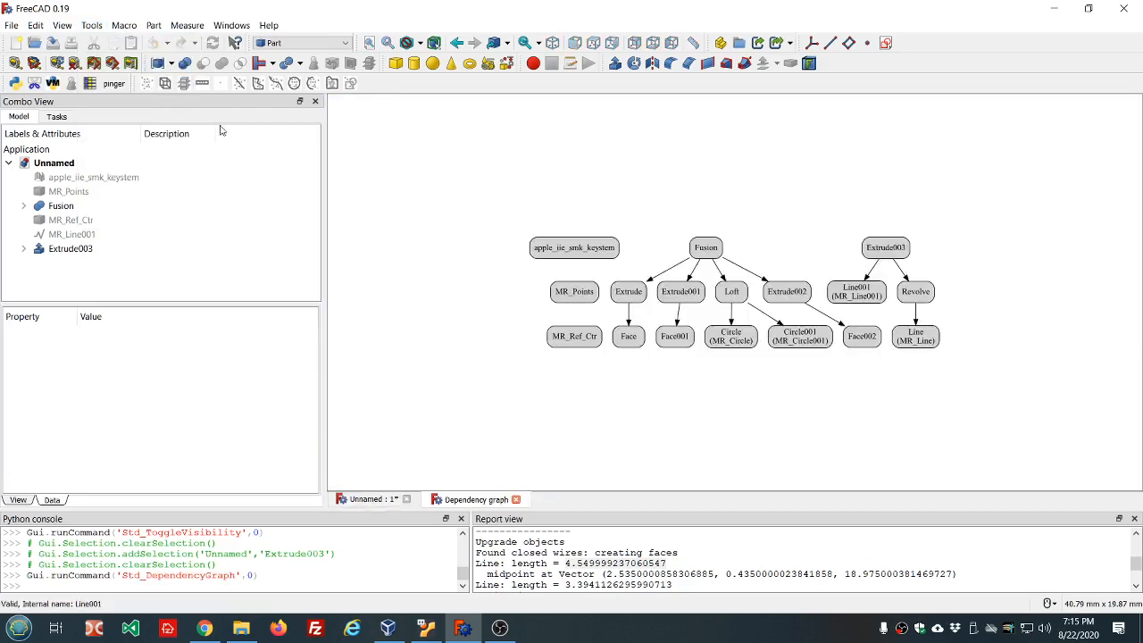
# Examine how the fused parts and the extruded cone depend on each other in the dependency graph, and close it
pyautogui.scroll(3, 723, 295)
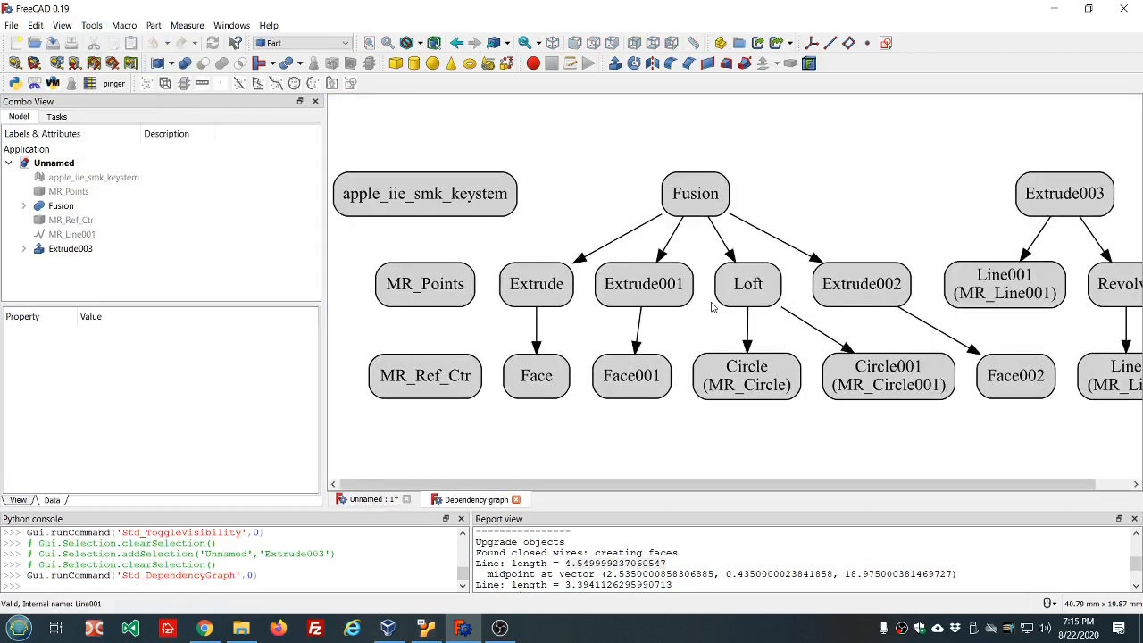
pyautogui.scroll(-3, 711, 306)
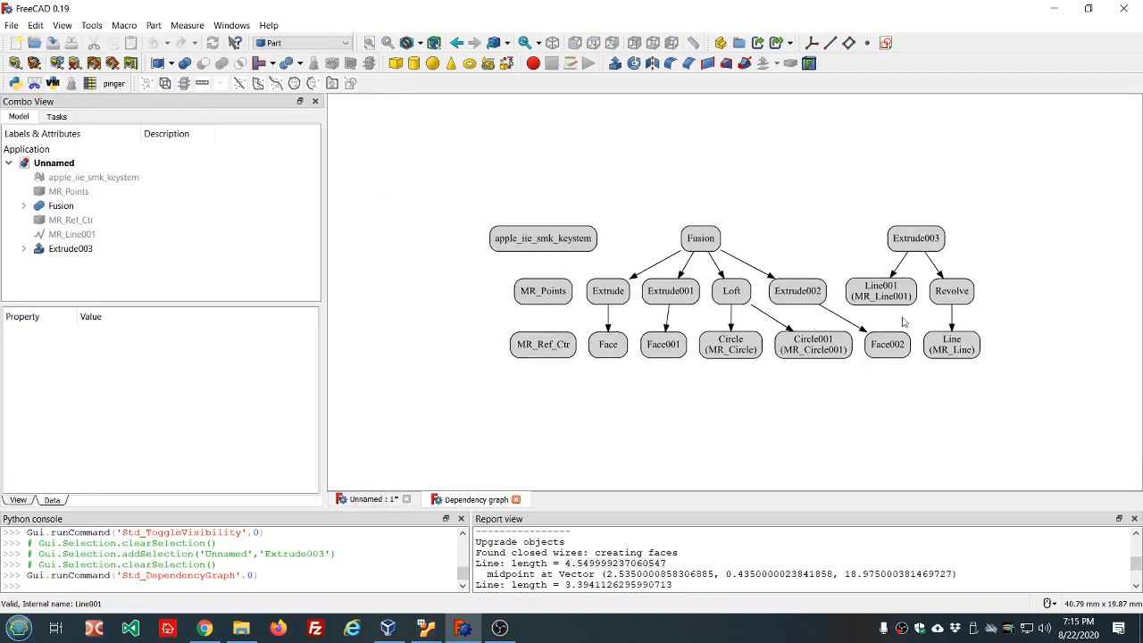
pyautogui.scroll(3, 906, 255)
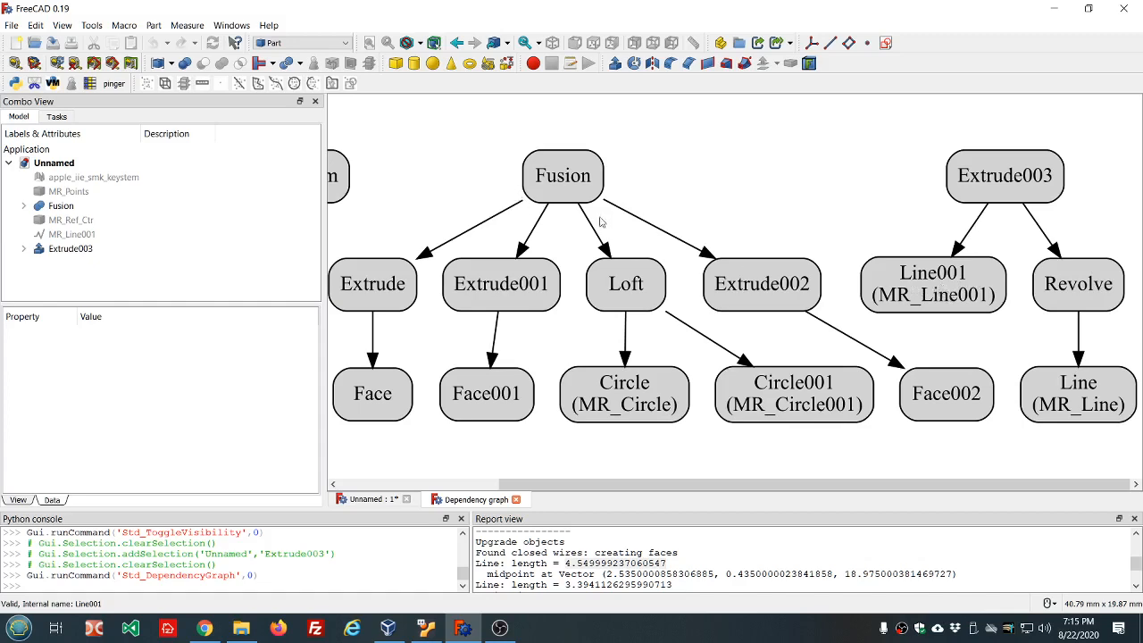
pyautogui.scroll(-3, 598, 275)
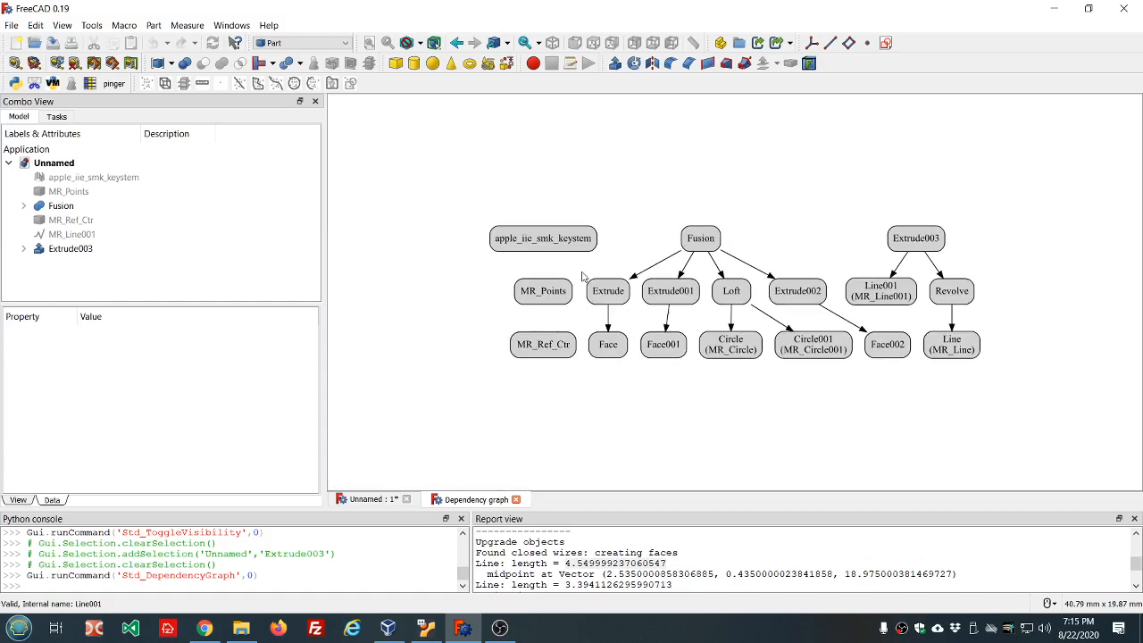
pyautogui.click(516, 500)
# Cut Extrude003 out of Fusion to form the bore with its conical inner end
pyautogui.scroll(2, 492, 326)
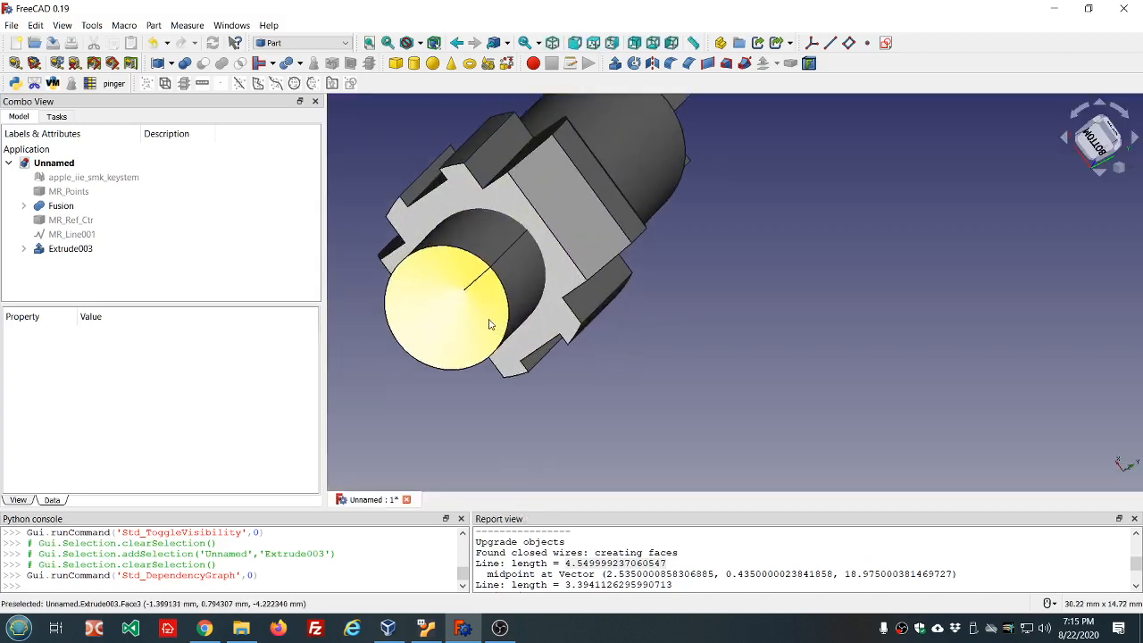
pyautogui.click(77, 208)
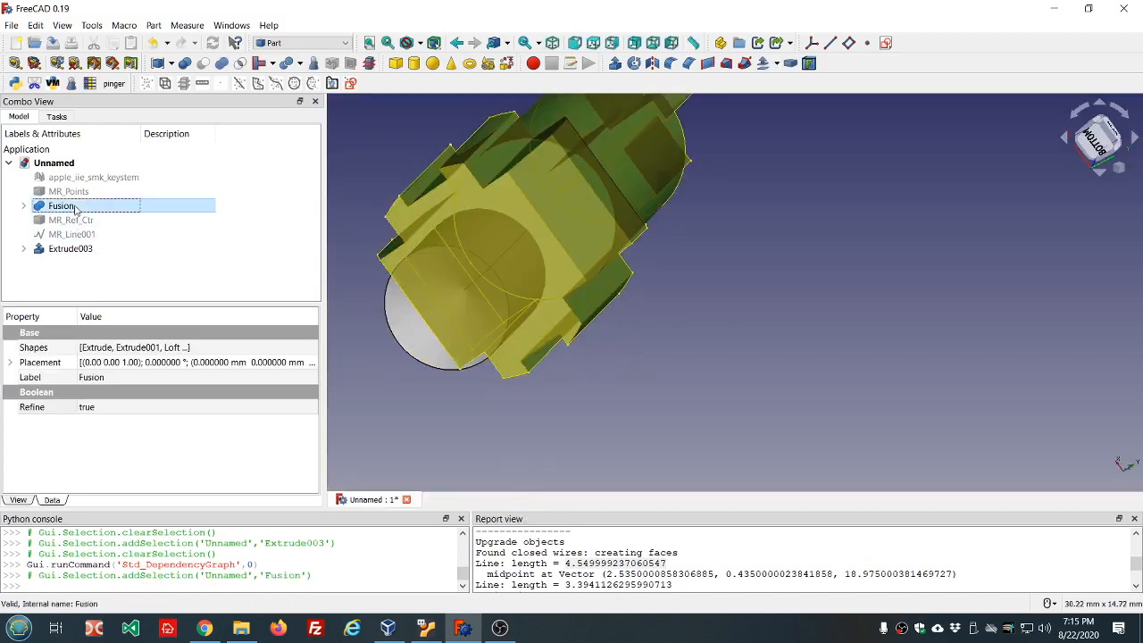
pyautogui.keyDown('ctrl'); pyautogui.click(71, 248); pyautogui.keyUp('ctrl')
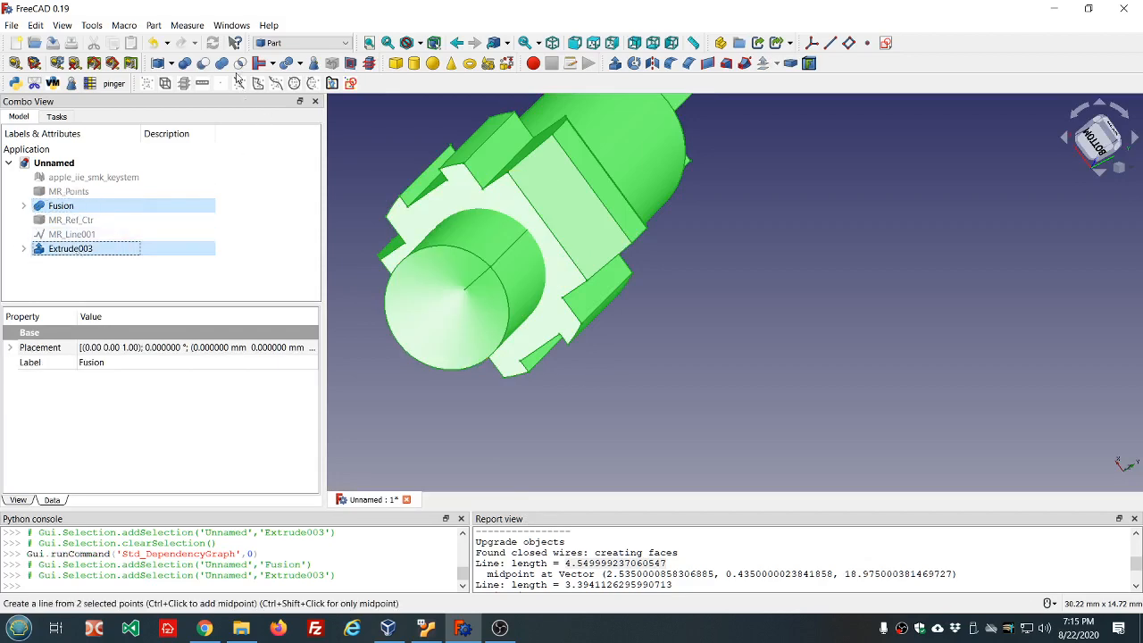
pyautogui.click(203, 62)
pyautogui.moveTo(514, 333); pyautogui.dragTo(814, 268, button='middle')
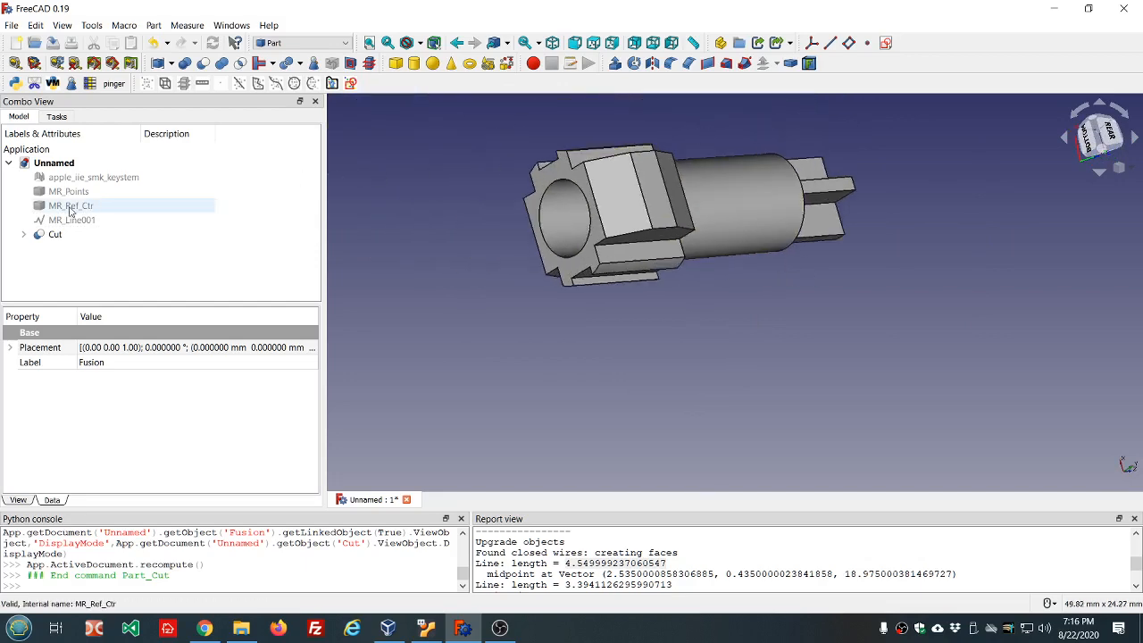
# Run a geometry check on the Cut solid and close the results
pyautogui.click(54, 235)
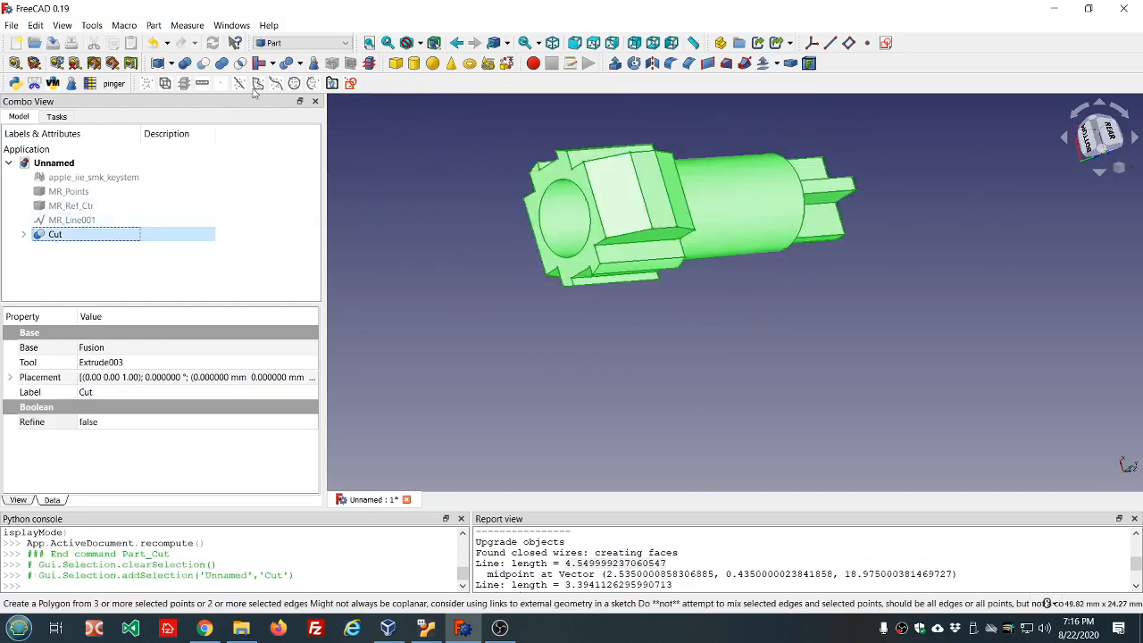
pyautogui.click(313, 62)
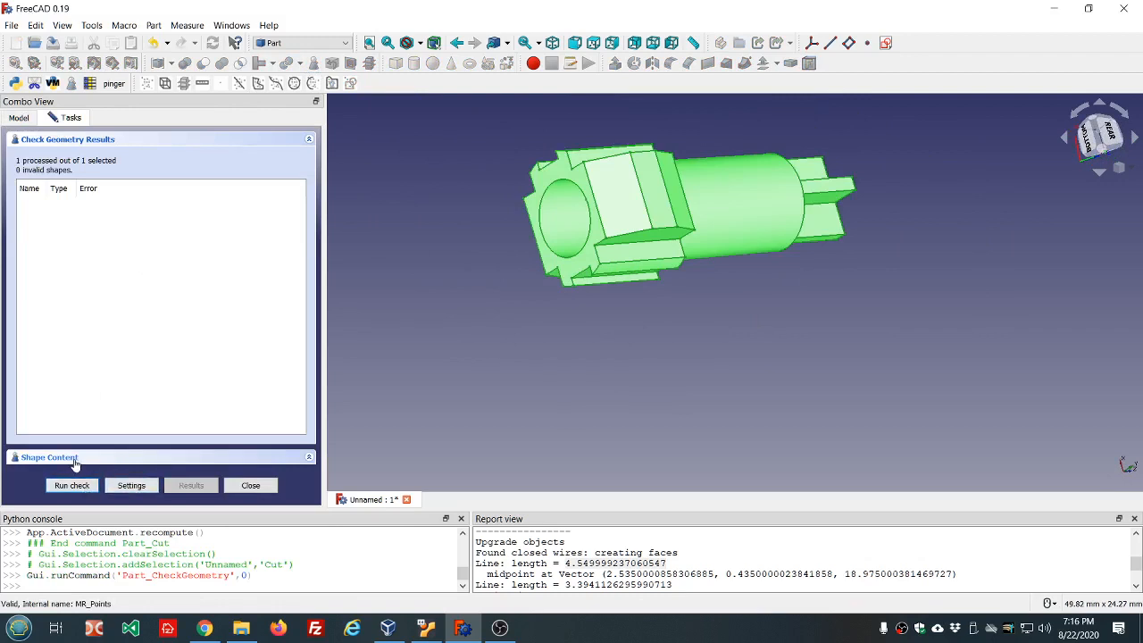
pyautogui.click(76, 460)
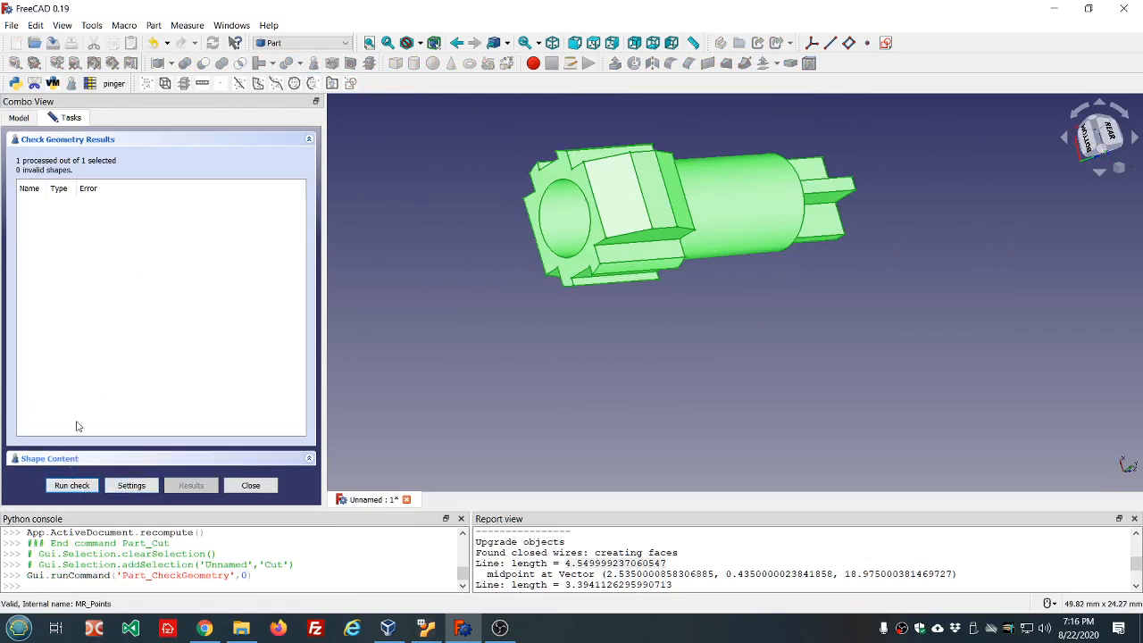
pyautogui.click(251, 485)
pyautogui.moveTo(441, 307); pyautogui.dragTo(478, 268, button='middle')
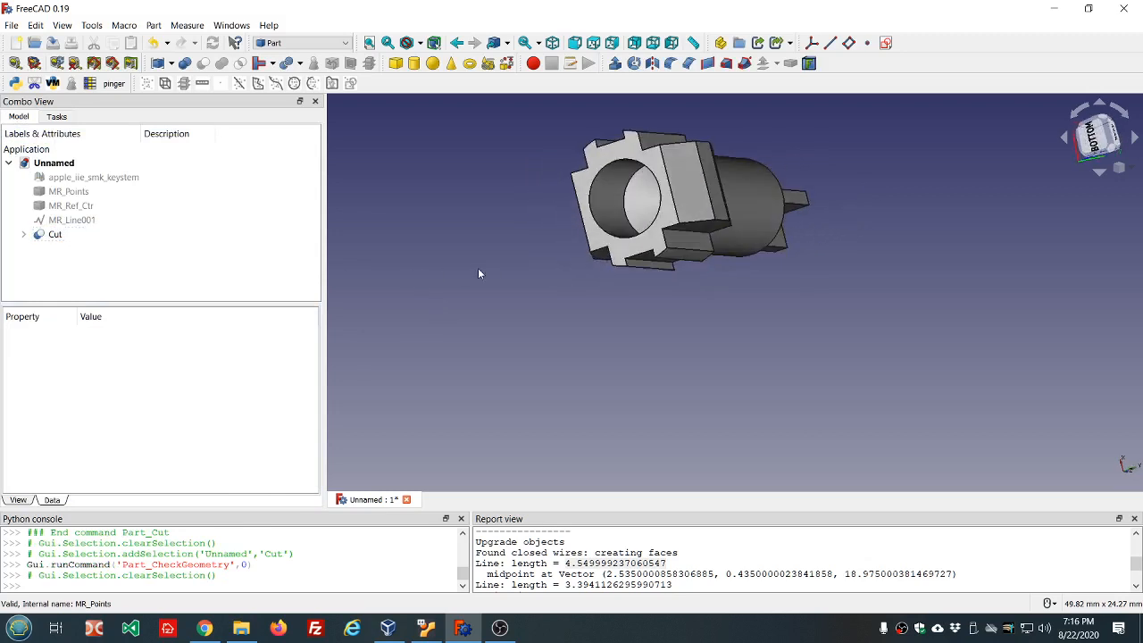
# Show the apple_iie_smk_keystem mesh together with the Cut solid
pyautogui.click(133, 177)
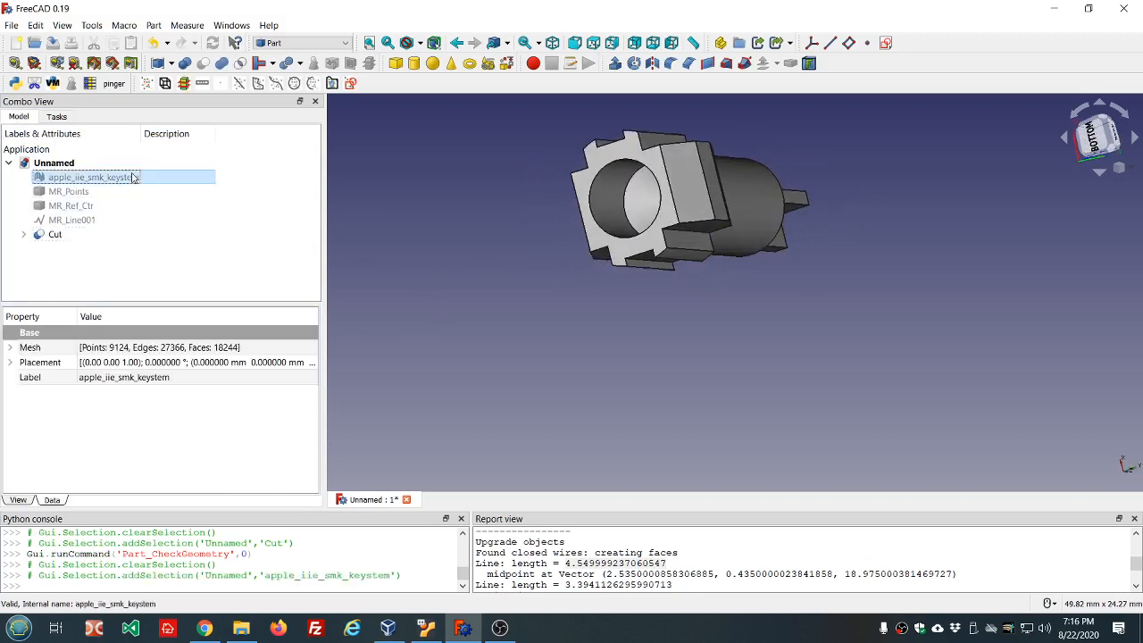
pyautogui.press('space')
pyautogui.scroll(4, 737, 216)
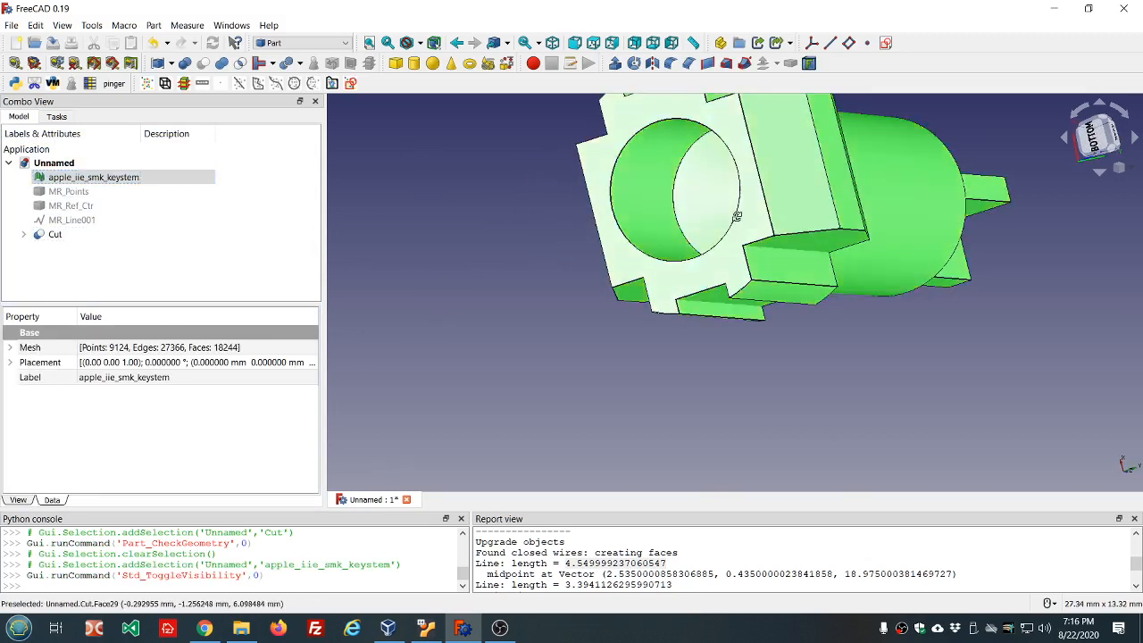
pyautogui.moveTo(736, 216); pyautogui.dragTo(702, 269, button='middle')
# Compare the mesh with the Cut solid from several sides by repeatedly switching the mesh's visibility off and on
pyautogui.press('space')
pyautogui.press('space')
pyautogui.press('space')
pyautogui.press('space')
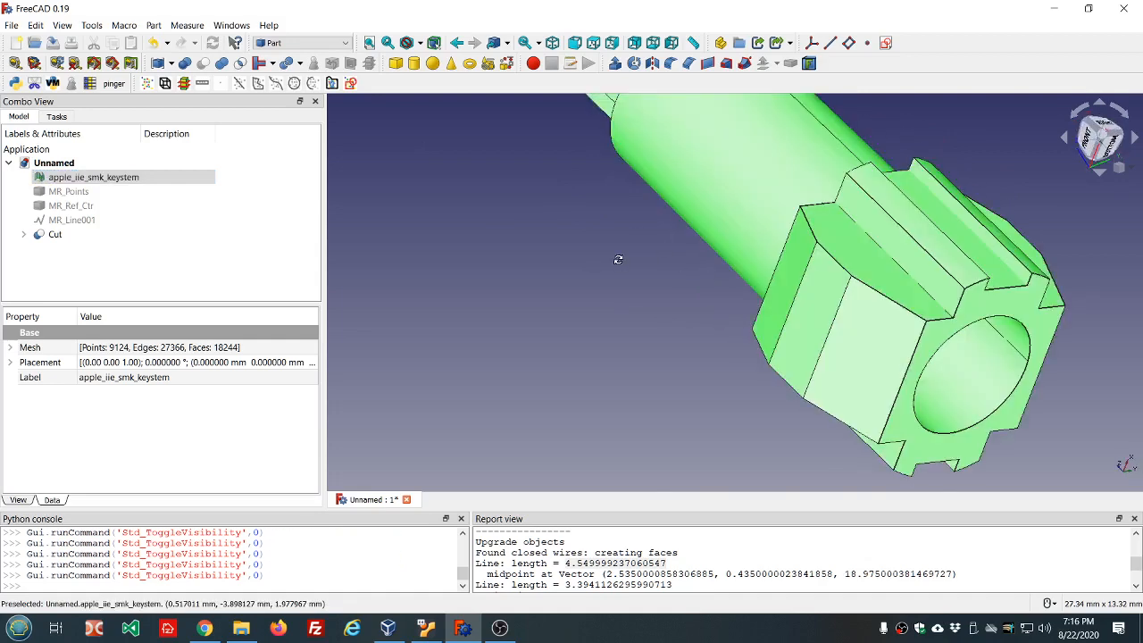
pyautogui.moveTo(618, 259); pyautogui.dragTo(768, 349, button='middle')
pyautogui.press('space')
pyautogui.press('space')
pyautogui.press('space')
pyautogui.press('space')
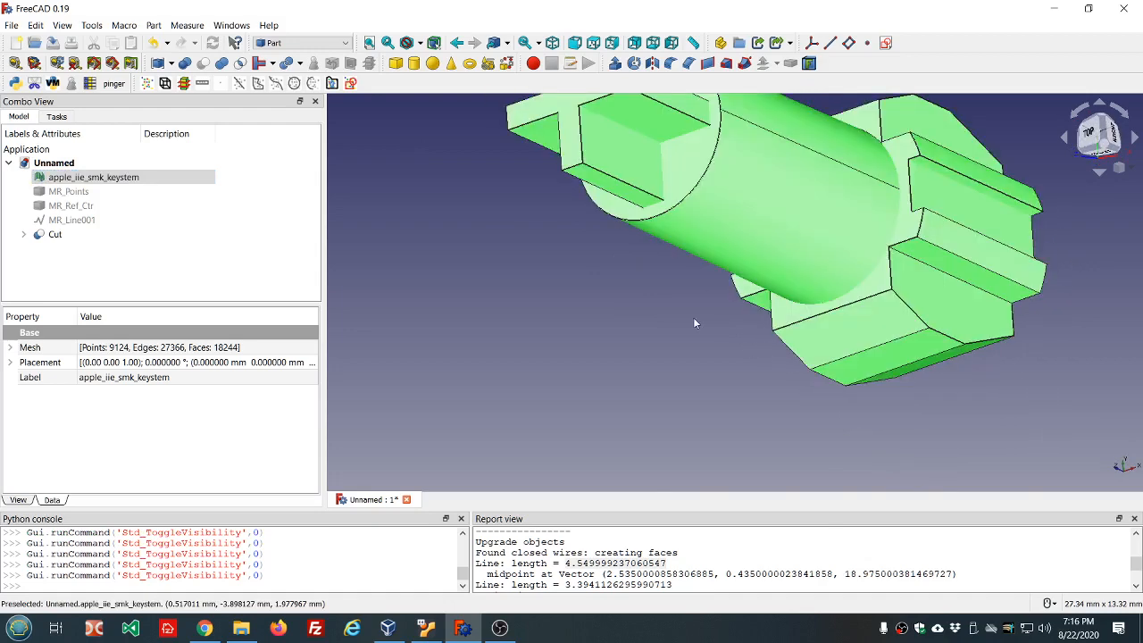
pyautogui.moveTo(693, 320); pyautogui.dragTo(577, 357, button='middle')
pyautogui.press('space')
pyautogui.press('space')
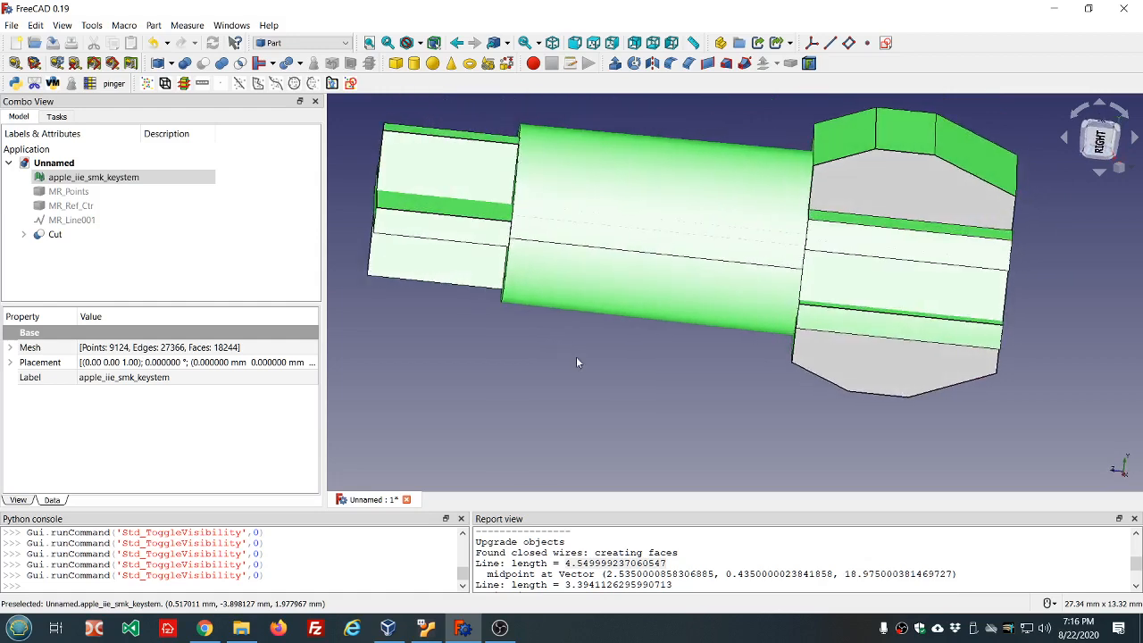
pyautogui.moveTo(383, 130); pyautogui.dragTo(475, 177, button='middle')
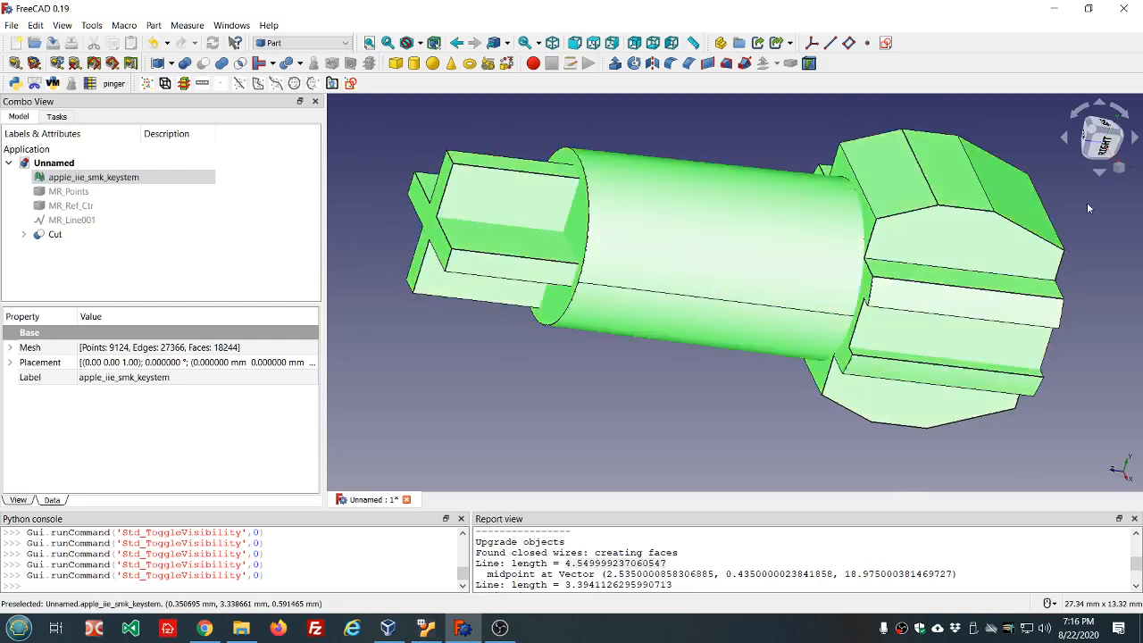
pyautogui.moveTo(1087, 207); pyautogui.dragTo(822, 225, button='middle')
pyautogui.moveTo(474, 213); pyautogui.dragTo(577, 169, button='middle')
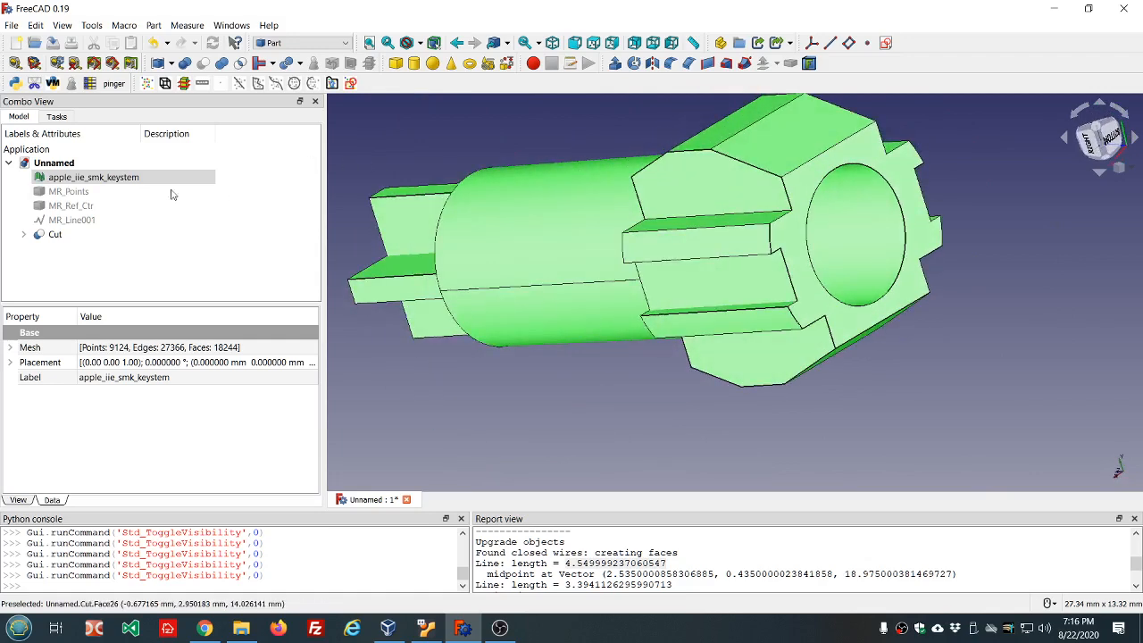
# Expand Cut, Fusion and Extrude003 to inspect the parts that make up the solid, and clear the selection
pyautogui.click(22, 234)
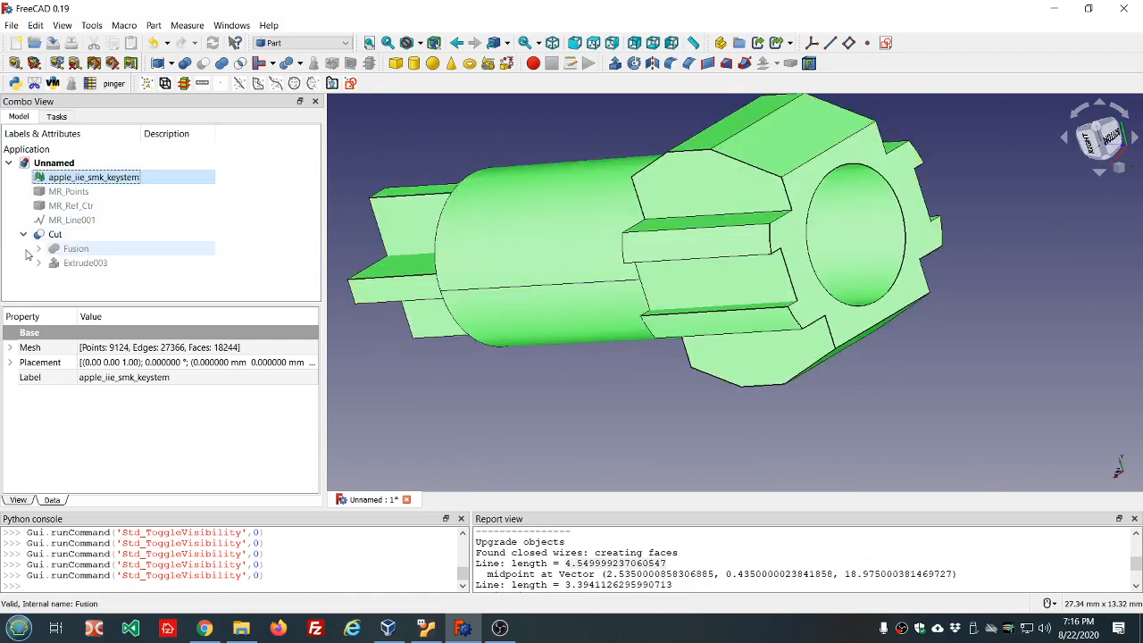
pyautogui.click(39, 249)
pyautogui.scroll(-1, 201, 251)
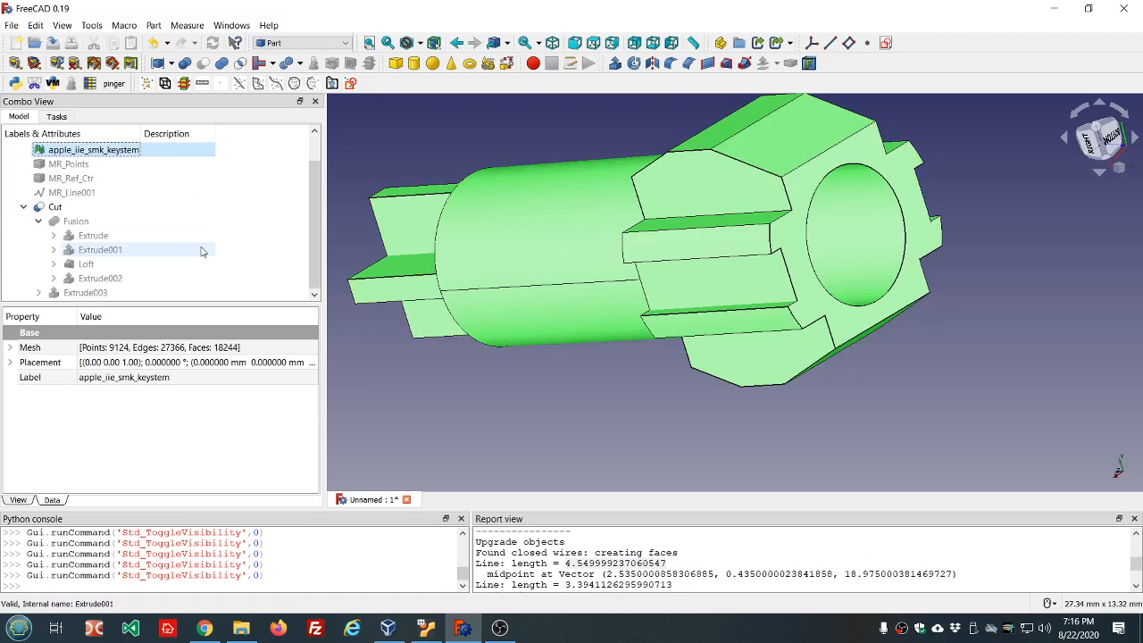
pyautogui.click(37, 294)
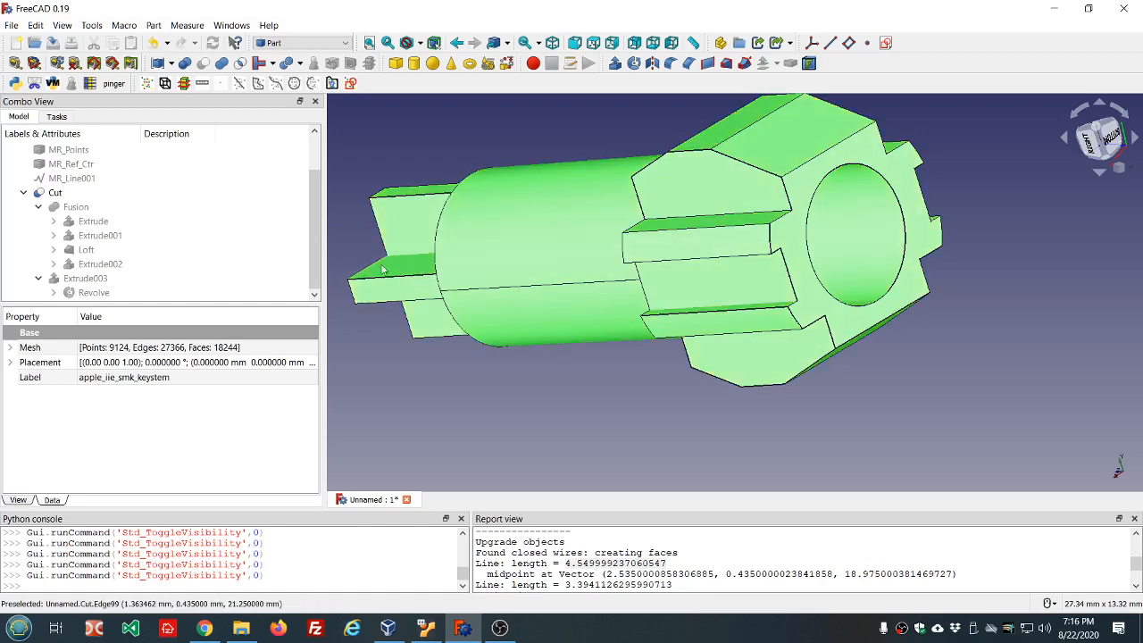
pyautogui.moveTo(443, 237); pyautogui.dragTo(446, 256, button='middle')
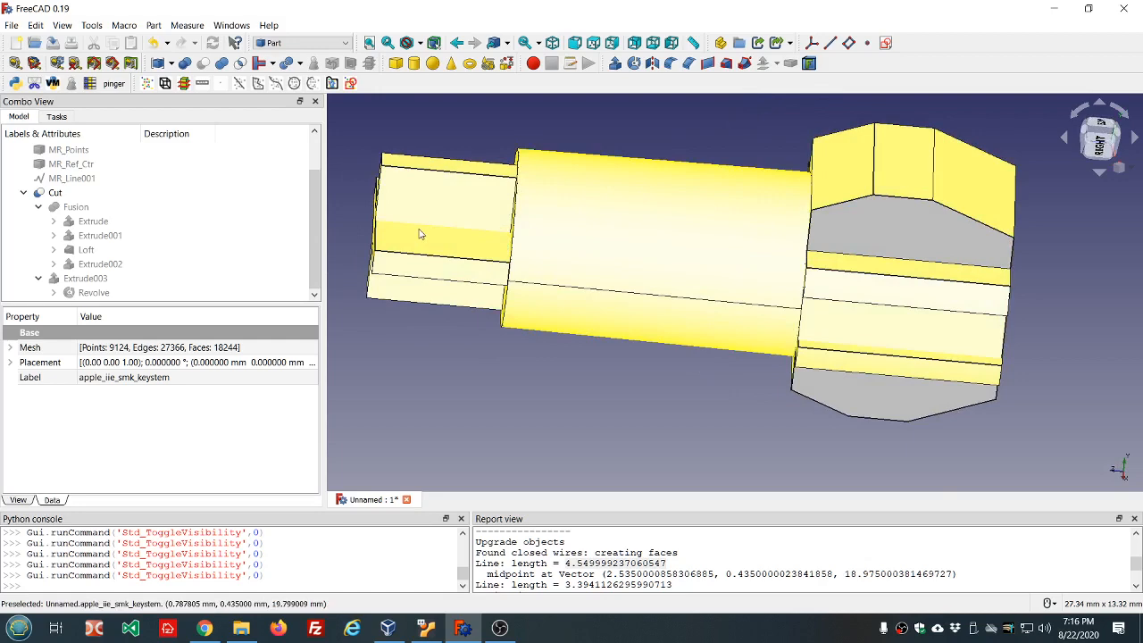
pyautogui.click(351, 221)
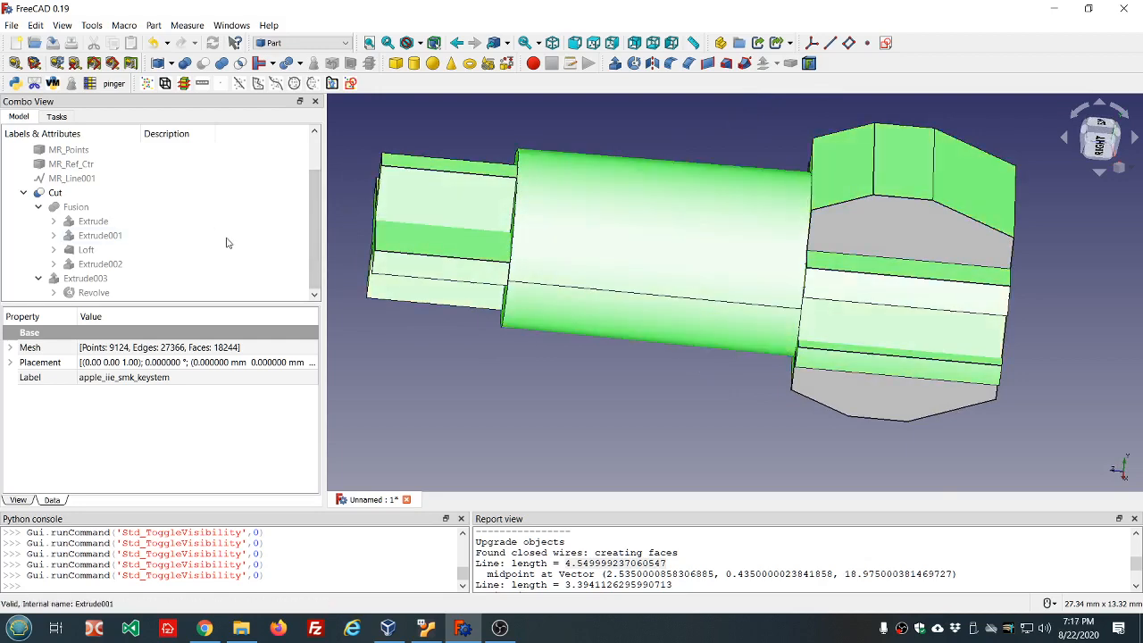
# Hide the Cut solid and show Extrude002, the cross-shaped end, together with the mesh
pyautogui.click(121, 239)
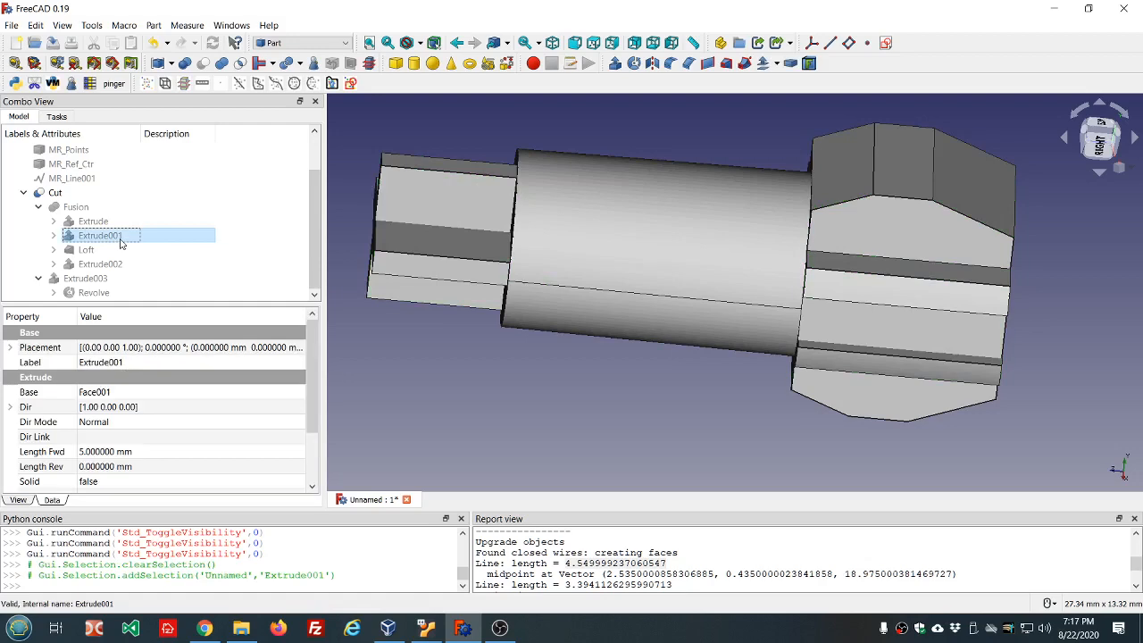
pyautogui.click(55, 193)
pyautogui.press('space')
pyautogui.click(93, 236)
pyautogui.press('space')
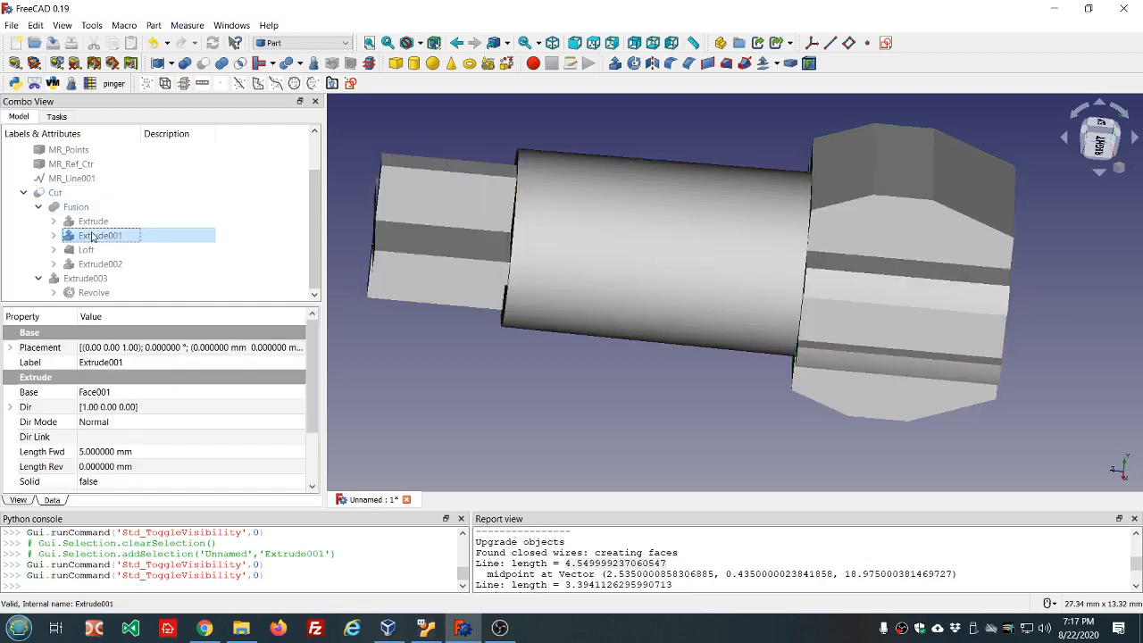
pyautogui.click(98, 264)
pyautogui.press('space')
pyautogui.moveTo(428, 353); pyautogui.dragTo(482, 358, button='middle')
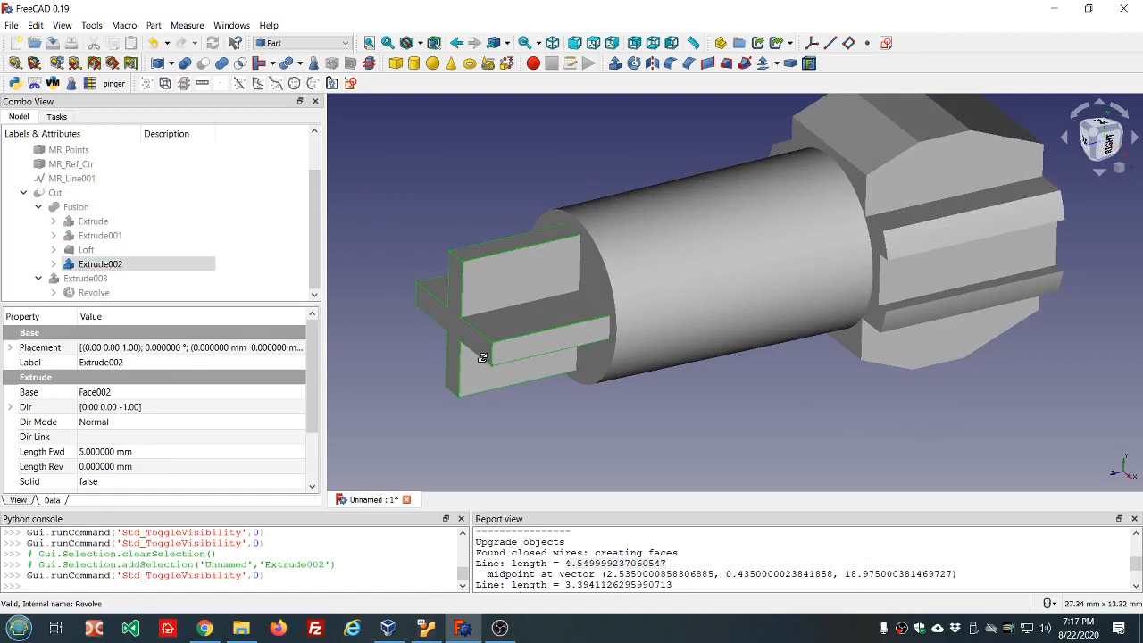
# Try a reverse length of 4 mm on Extrude002 and set it back to 0 mm
pyautogui.click(166, 469)
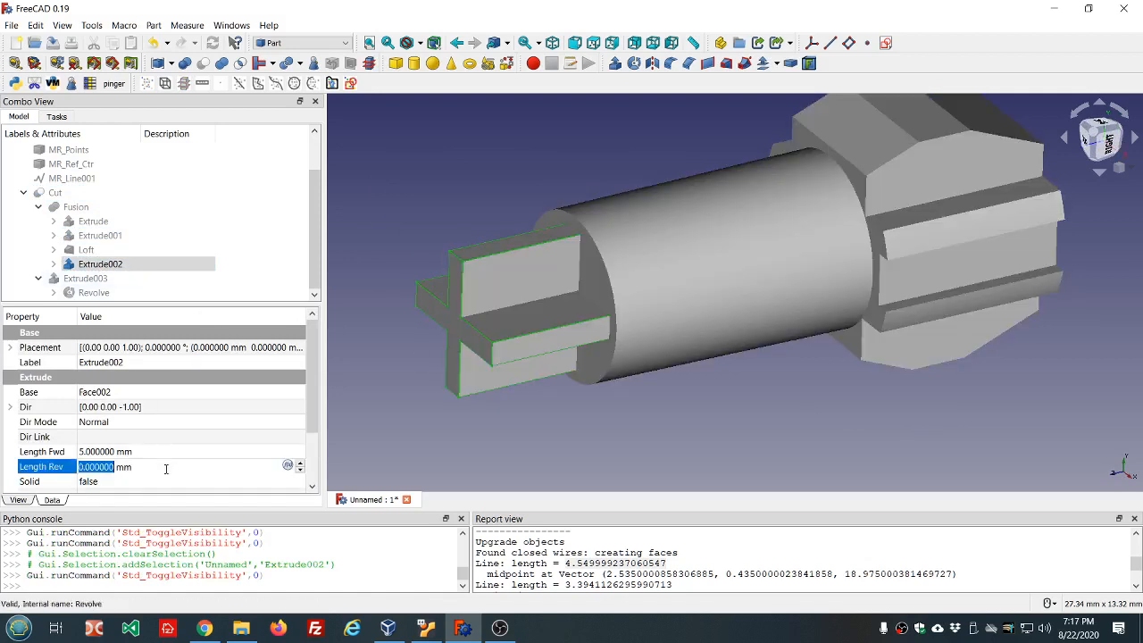
pyautogui.scroll(3, 166, 468)
pyautogui.click(475, 453)
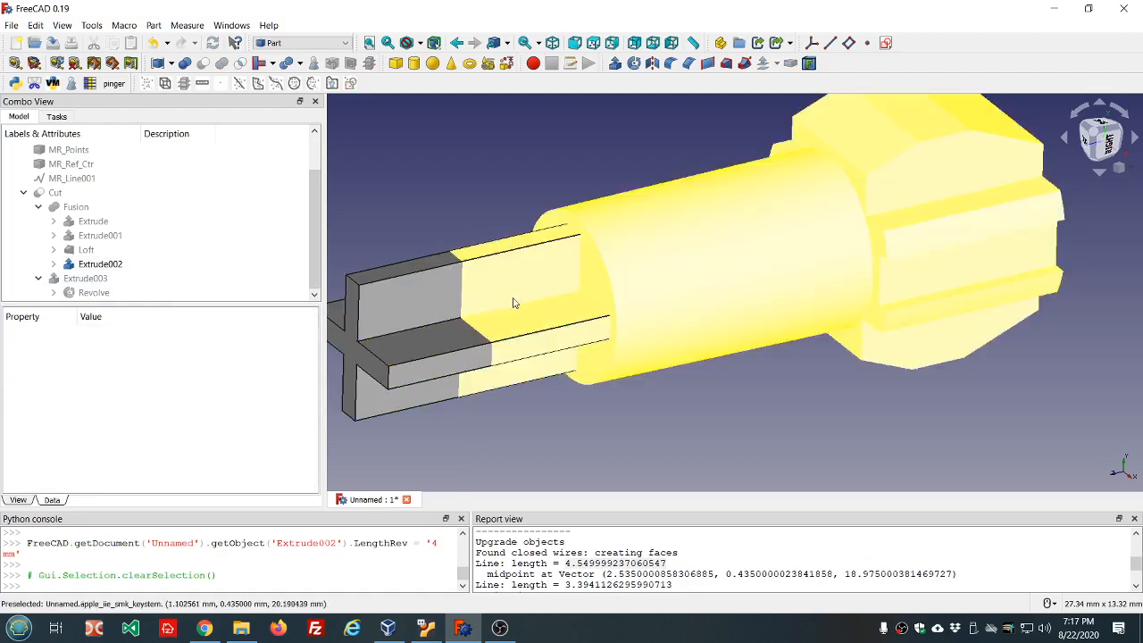
pyautogui.click(139, 265)
pyautogui.click(207, 465)
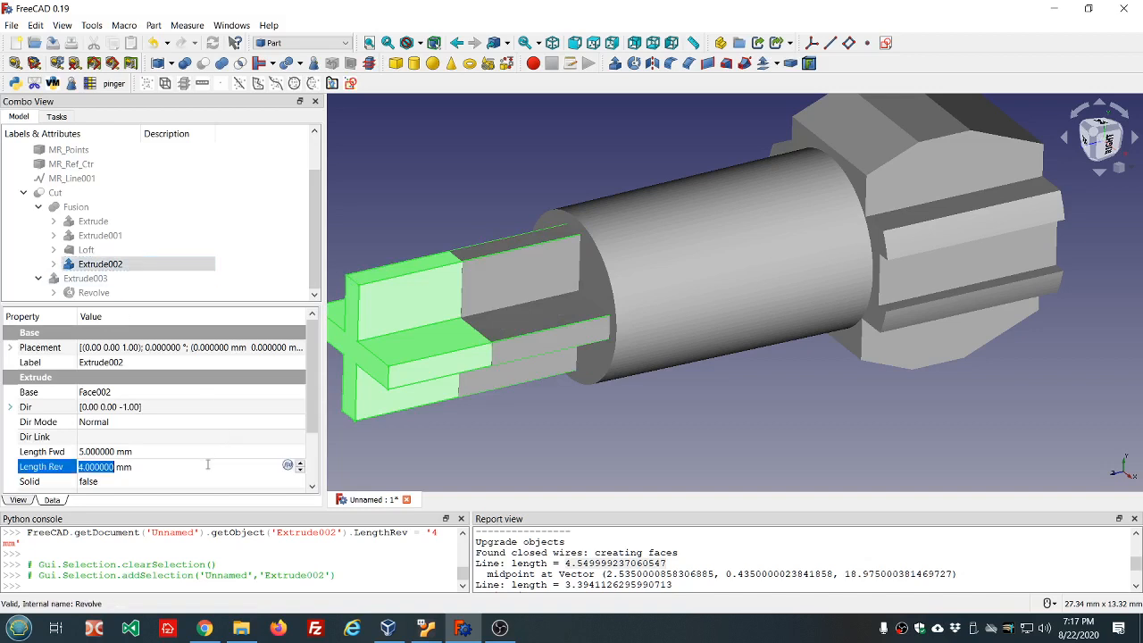
pyautogui.write('2')
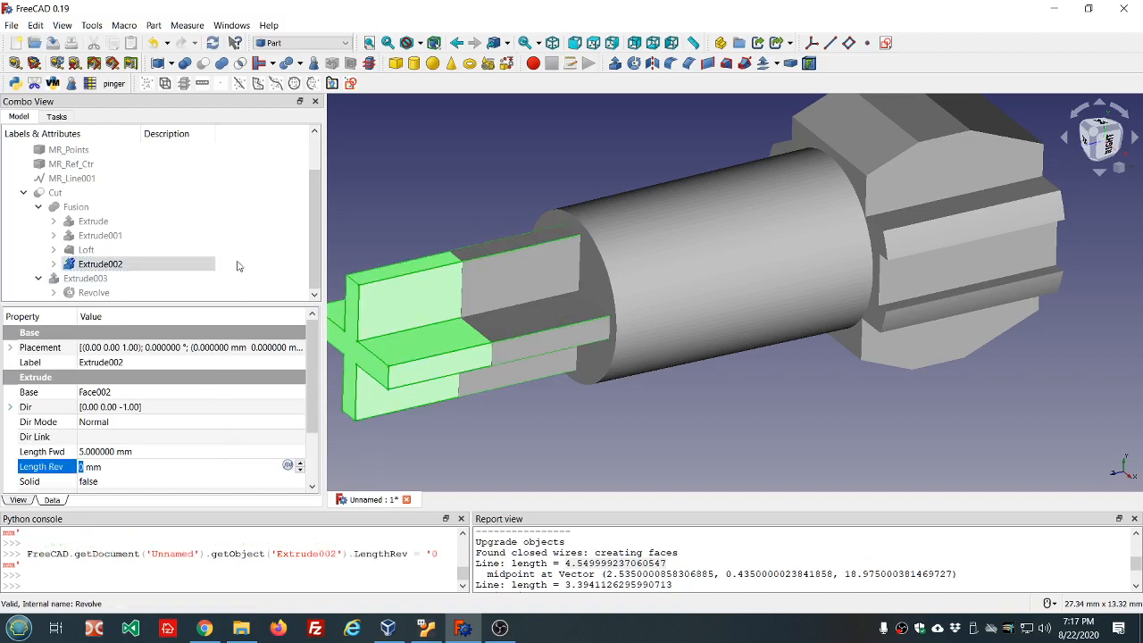
pyautogui.click(237, 241)
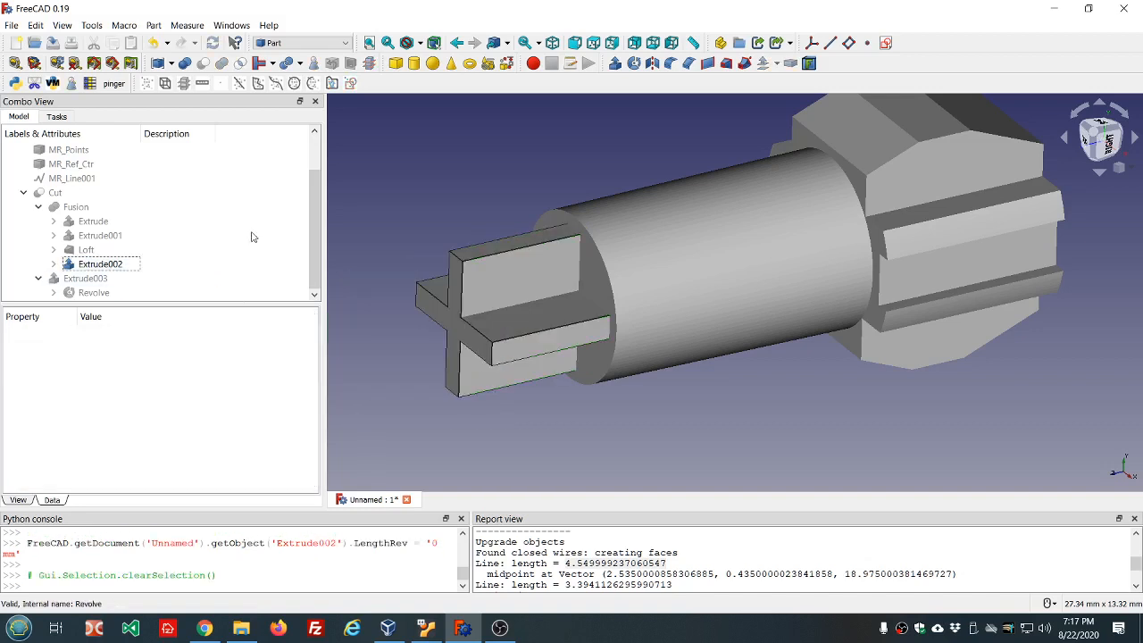
# Hide Extrude002 and show the Cut solid again
pyautogui.moveTo(1092, 417); pyautogui.dragTo(824, 407, button='middle')
pyautogui.moveTo(1132, 366); pyautogui.dragTo(893, 357, button='middle')
pyautogui.click(61, 266)
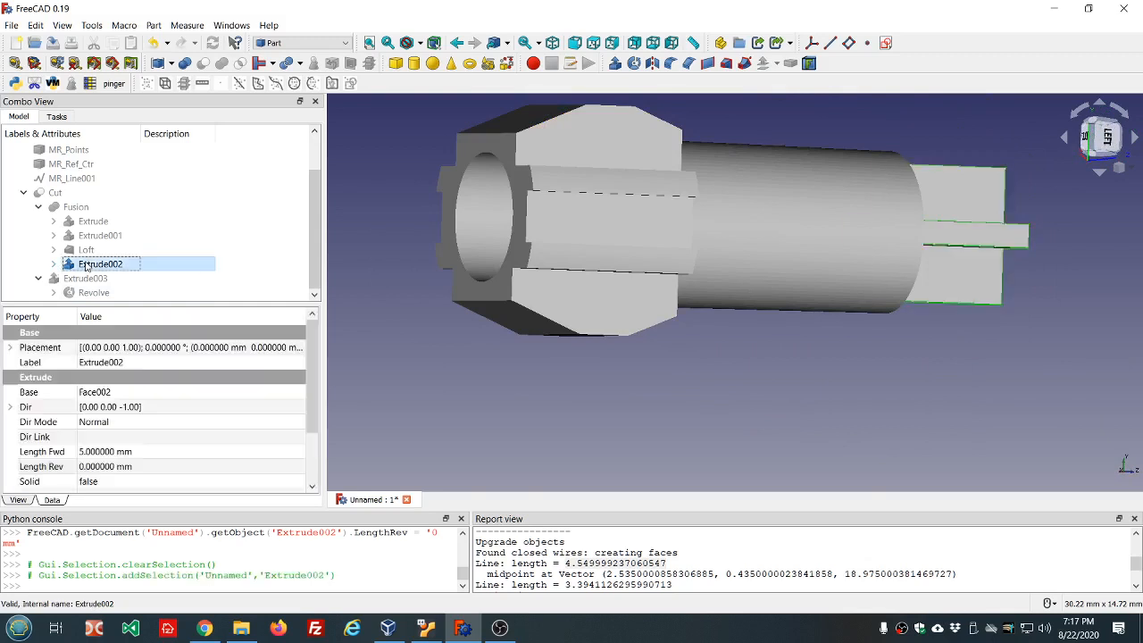
pyautogui.press('space')
pyautogui.click(55, 194)
pyautogui.press('space')
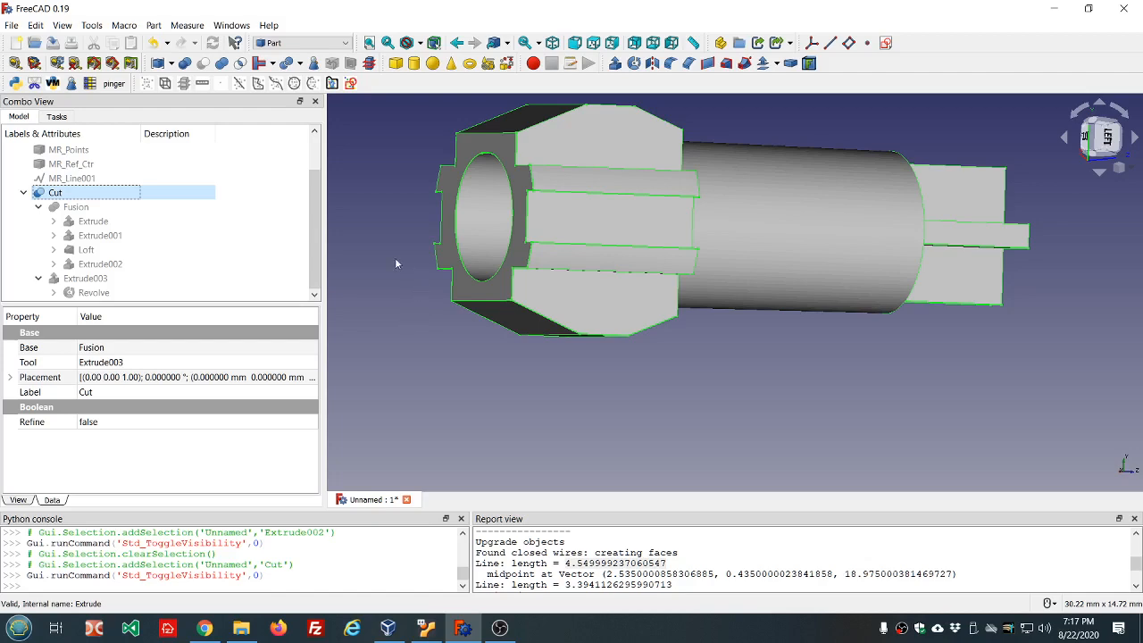
pyautogui.moveTo(384, 241); pyautogui.dragTo(550, 286, button='middle')
pyautogui.moveTo(929, 338); pyautogui.dragTo(891, 340, button='middle')
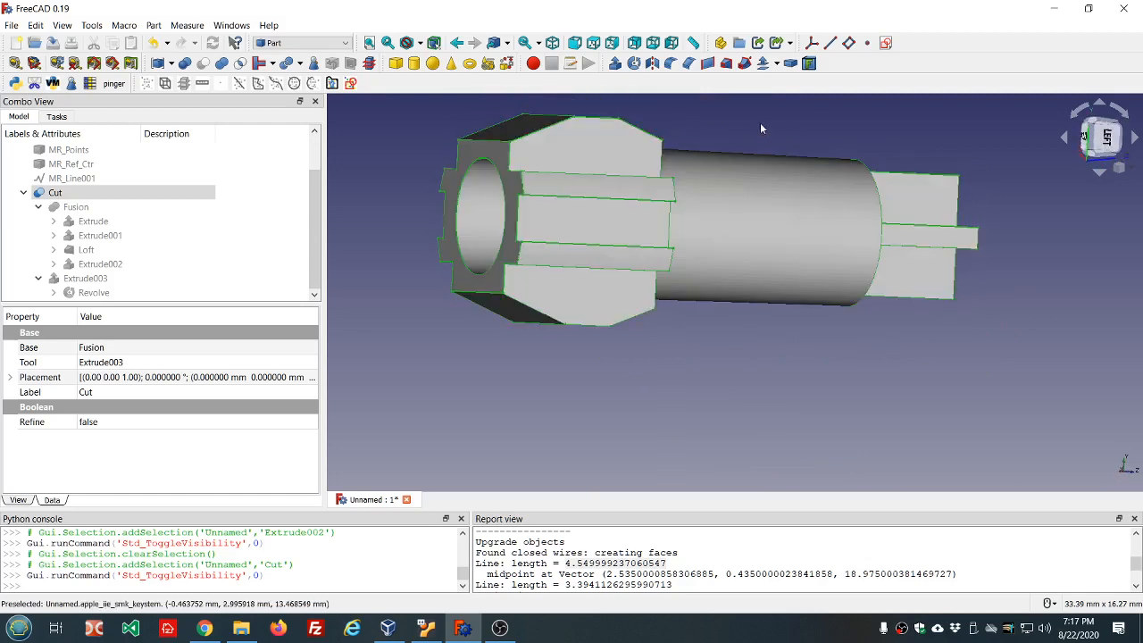
# Examine the Cut solid from its side and bore end
pyautogui.scroll(3, 751, 129)
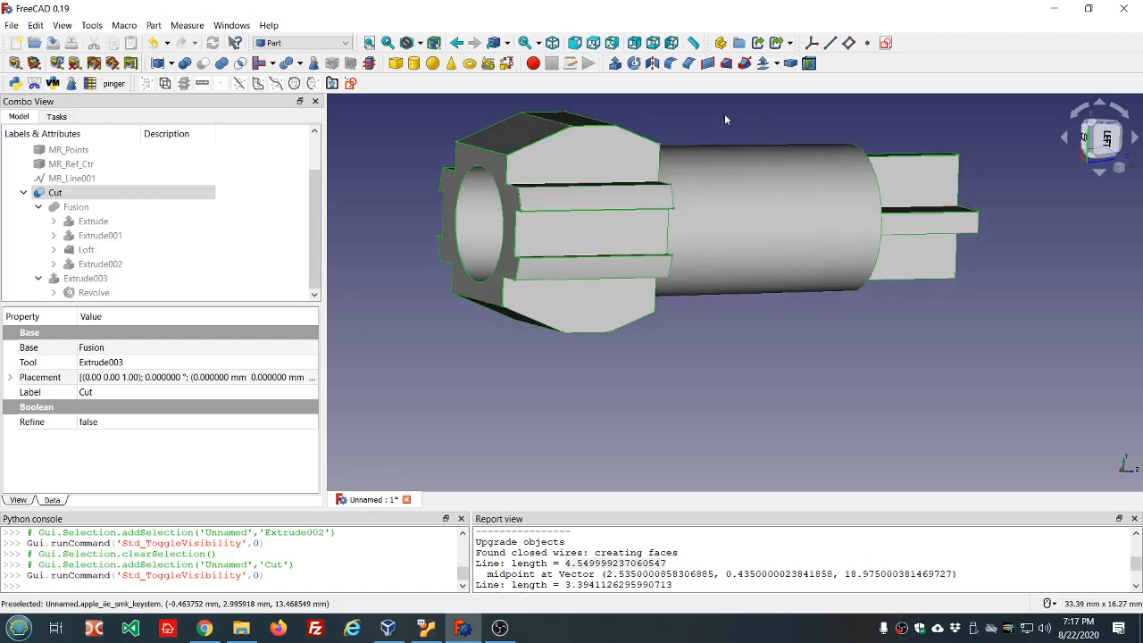
pyautogui.scroll(-1, 725, 114)
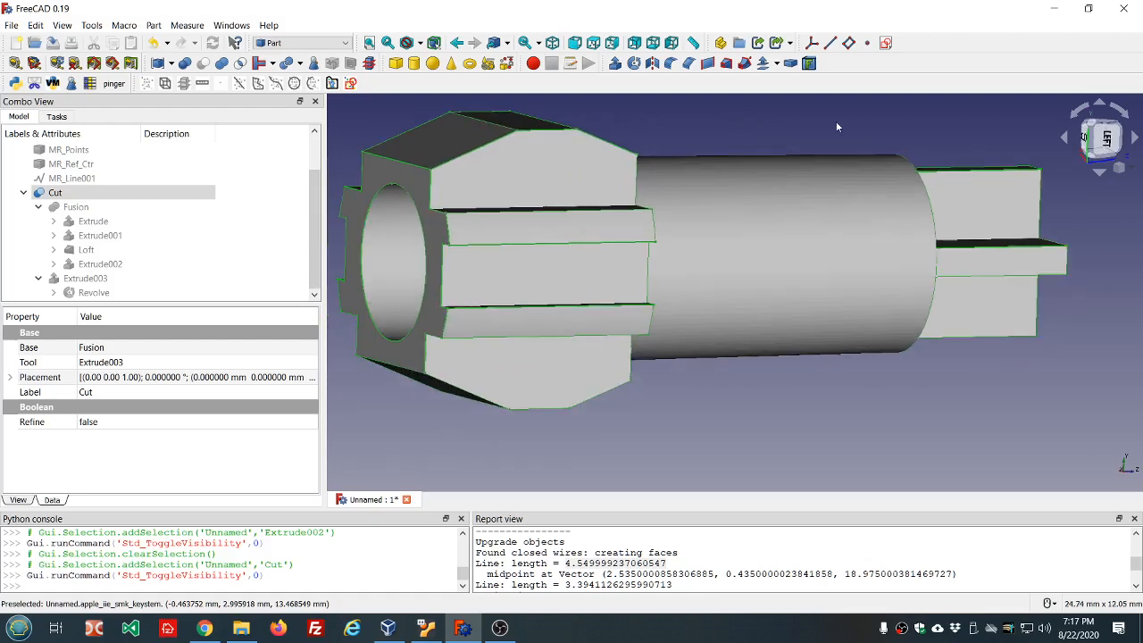
pyautogui.moveTo(358, 399); pyautogui.dragTo(578, 392, button='middle')
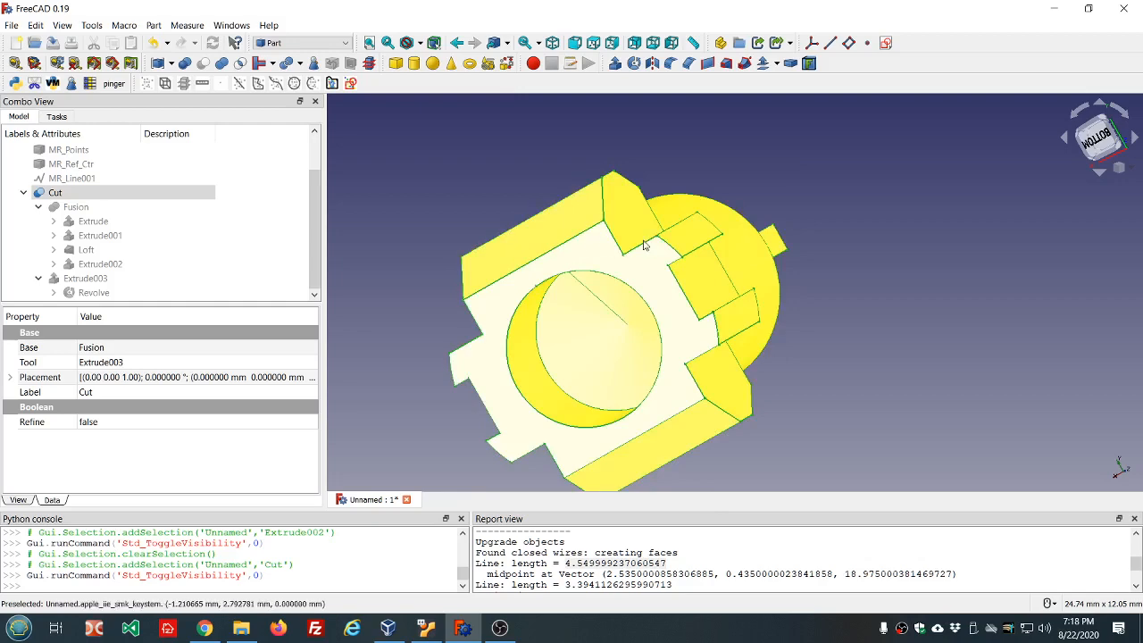
pyautogui.moveTo(1052, 418); pyautogui.dragTo(879, 409, button='middle')
pyautogui.moveTo(800, 129); pyautogui.dragTo(780, 135, button='middle')
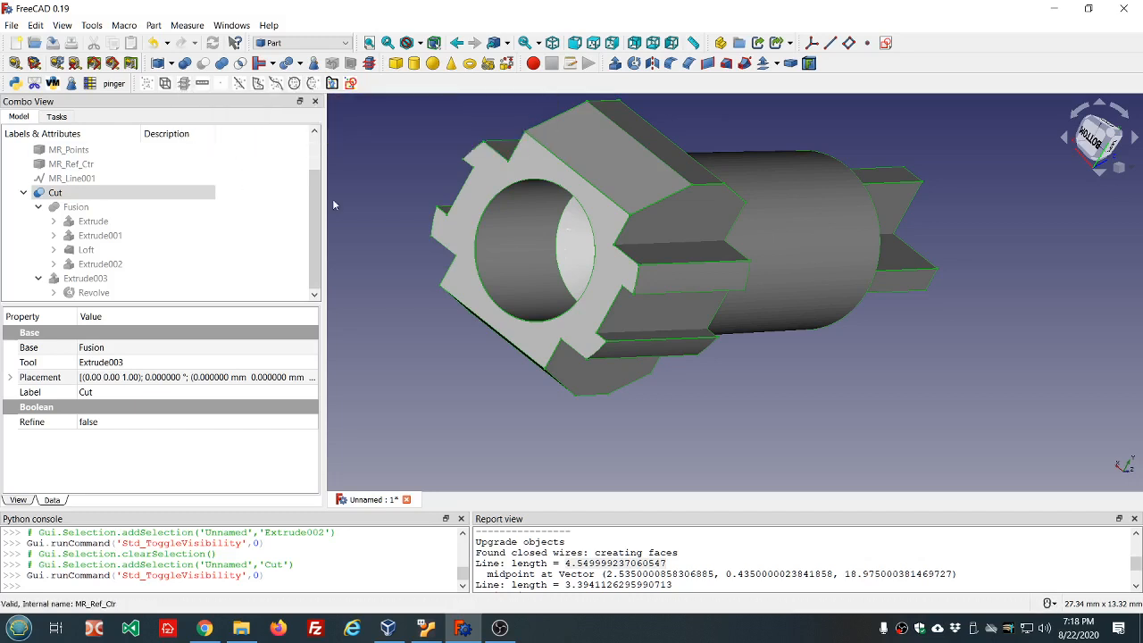
pyautogui.middleClick(356, 248)
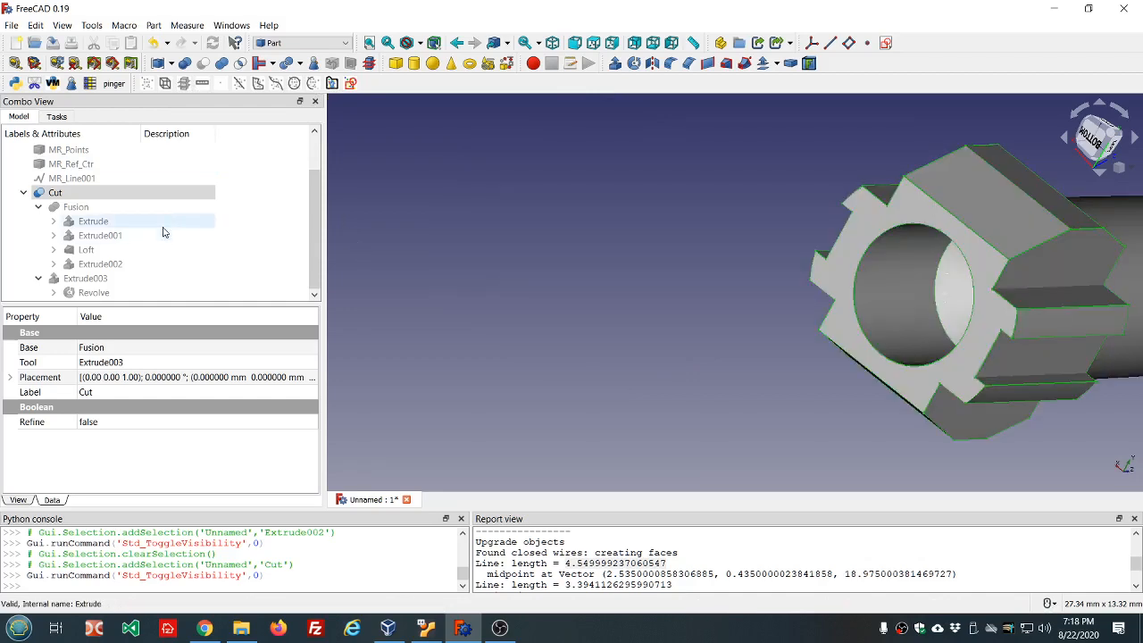
# Hide the Cut solid and select the apple_iie_smk_keystem mesh
pyautogui.scroll(1, 182, 218)
pyautogui.click(55, 234)
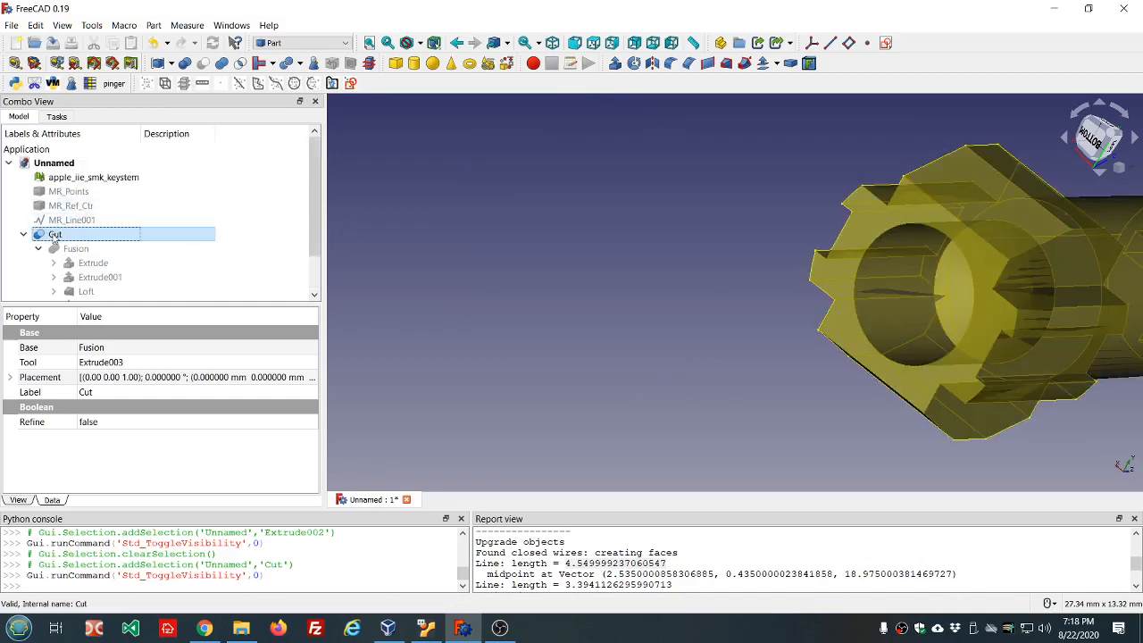
pyautogui.press('space')
pyautogui.click(94, 177)
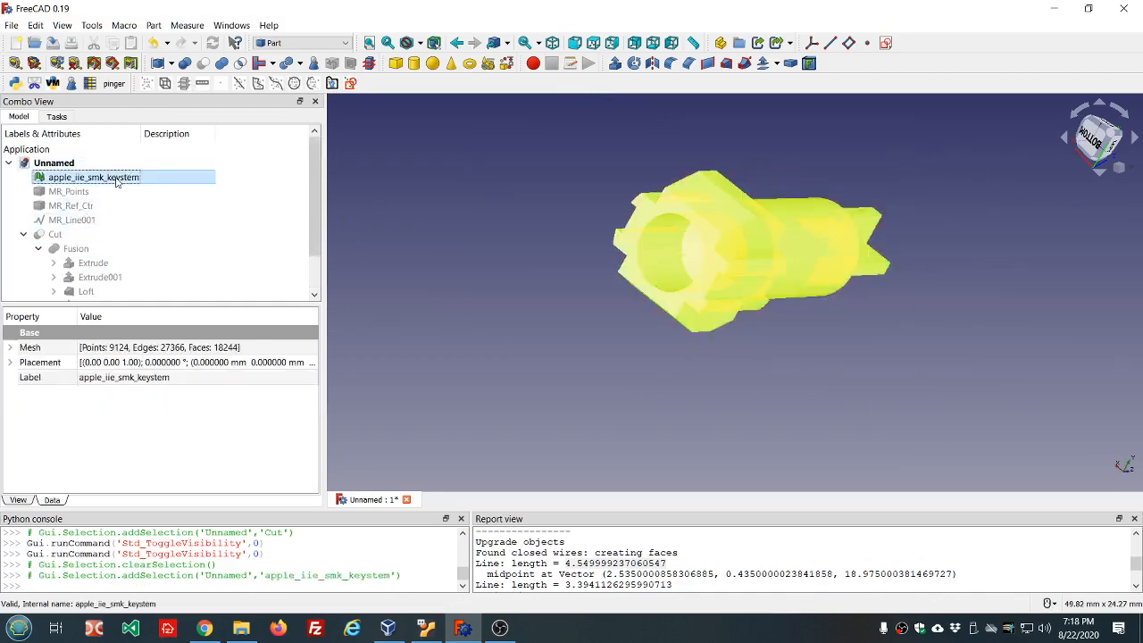
pyautogui.moveTo(785, 145)
pyautogui.mouseDown(button='middle')
pyautogui.moveTo(795, 148)
pyautogui.moveTo(790, 140)
pyautogui.mouseUp(button='middle')
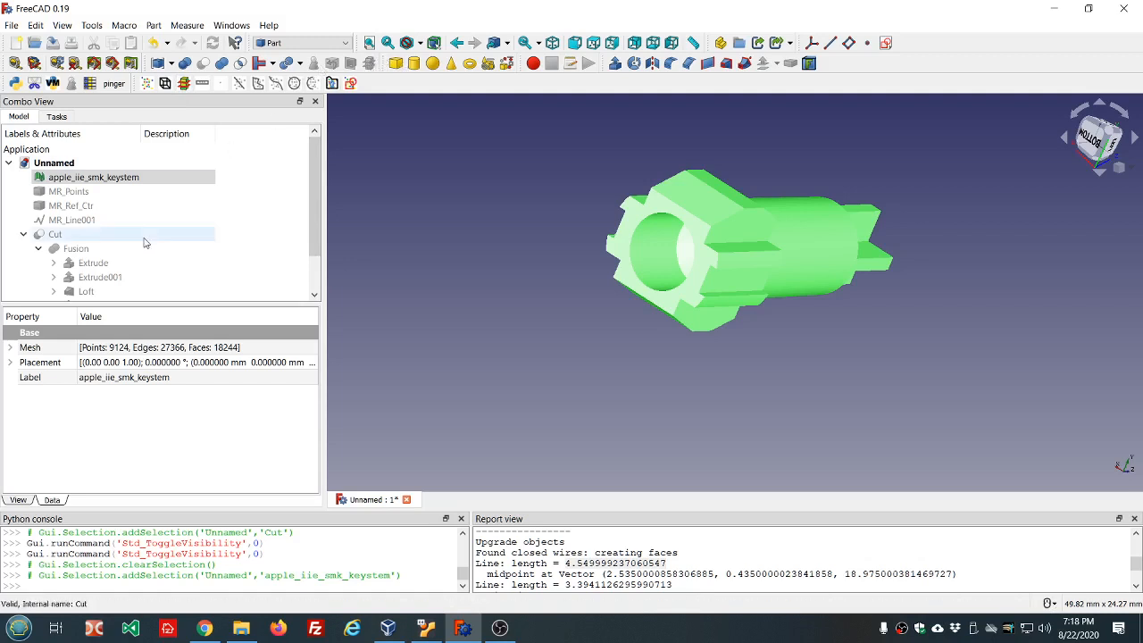
pyautogui.click(80, 235)
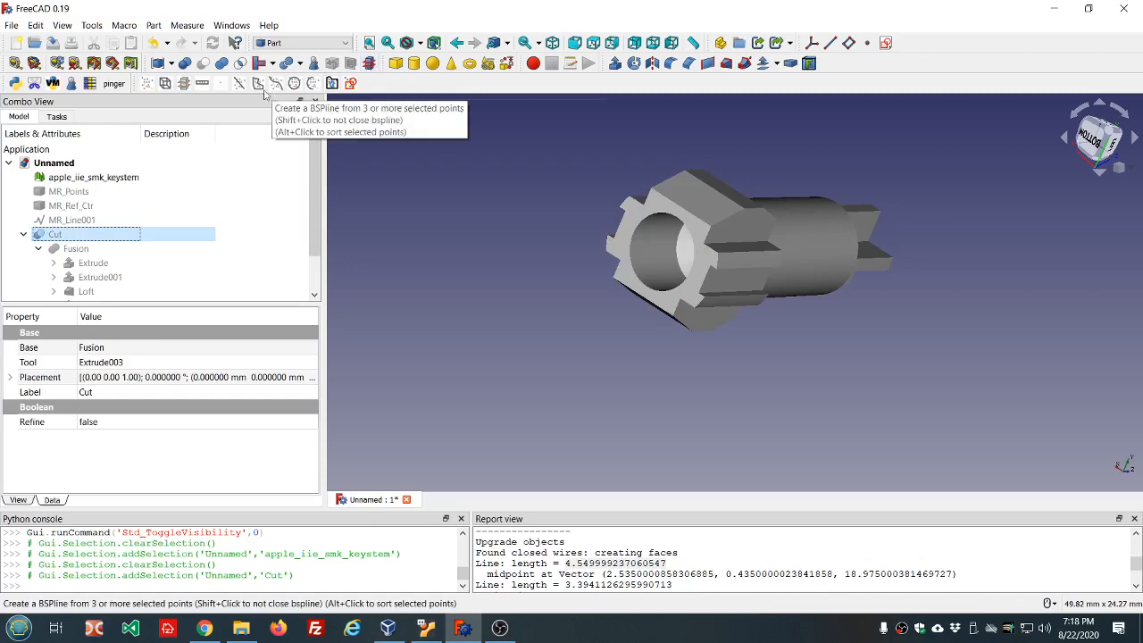
pyautogui.click(85, 177)
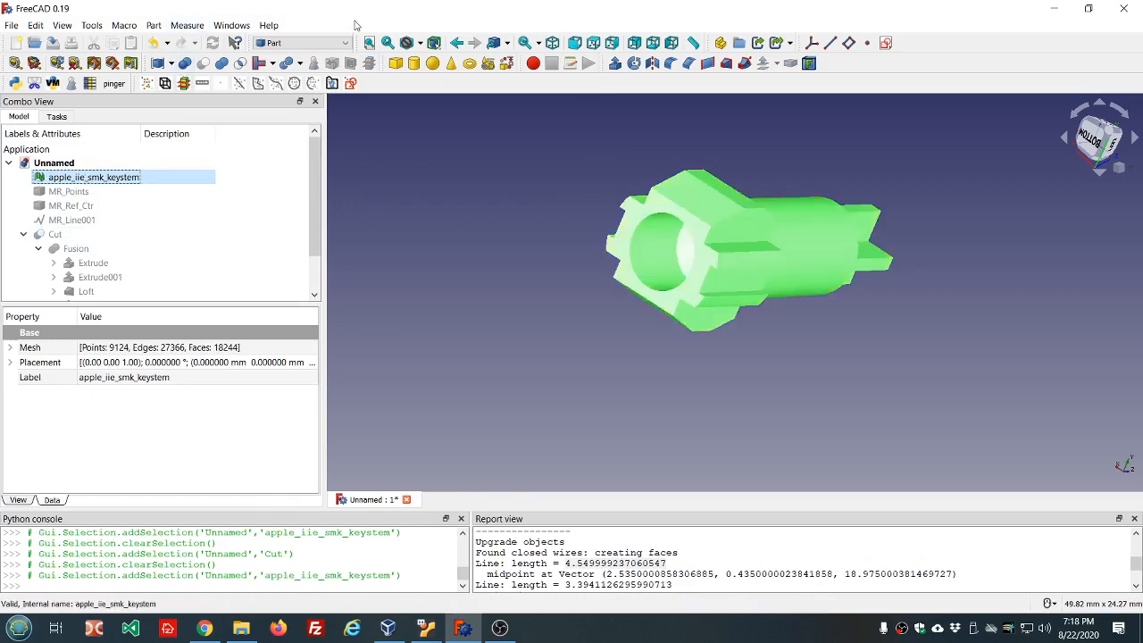
# Switch to the Mesh Design workbench, review its mesh cutting commands including Cross-sections, and clear the selection
pyautogui.click(303, 43)
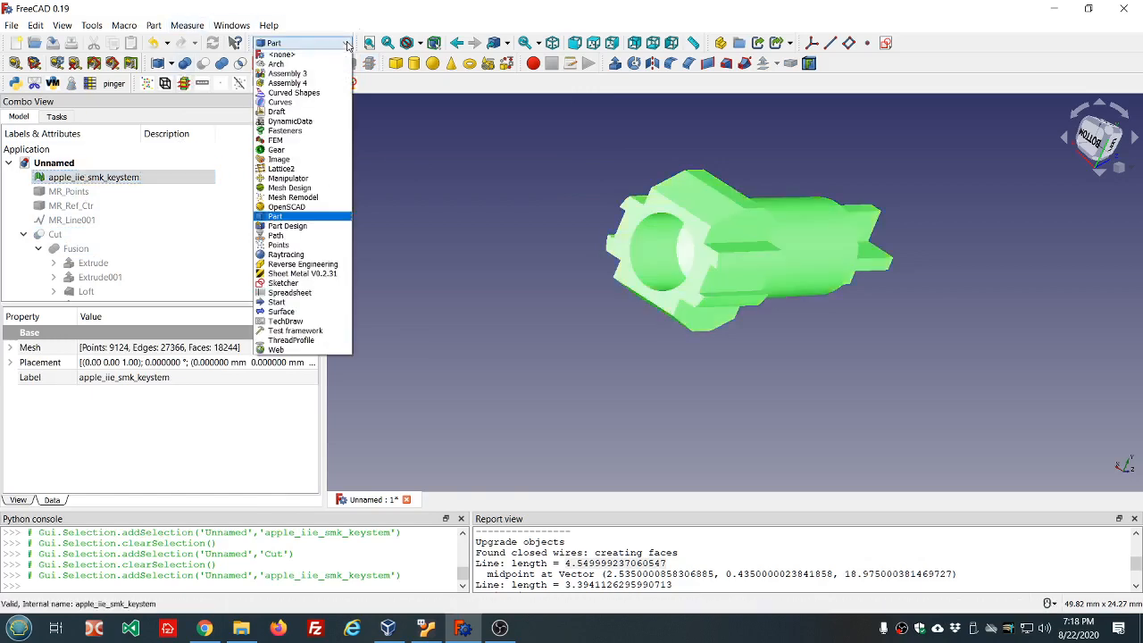
pyautogui.click(324, 188)
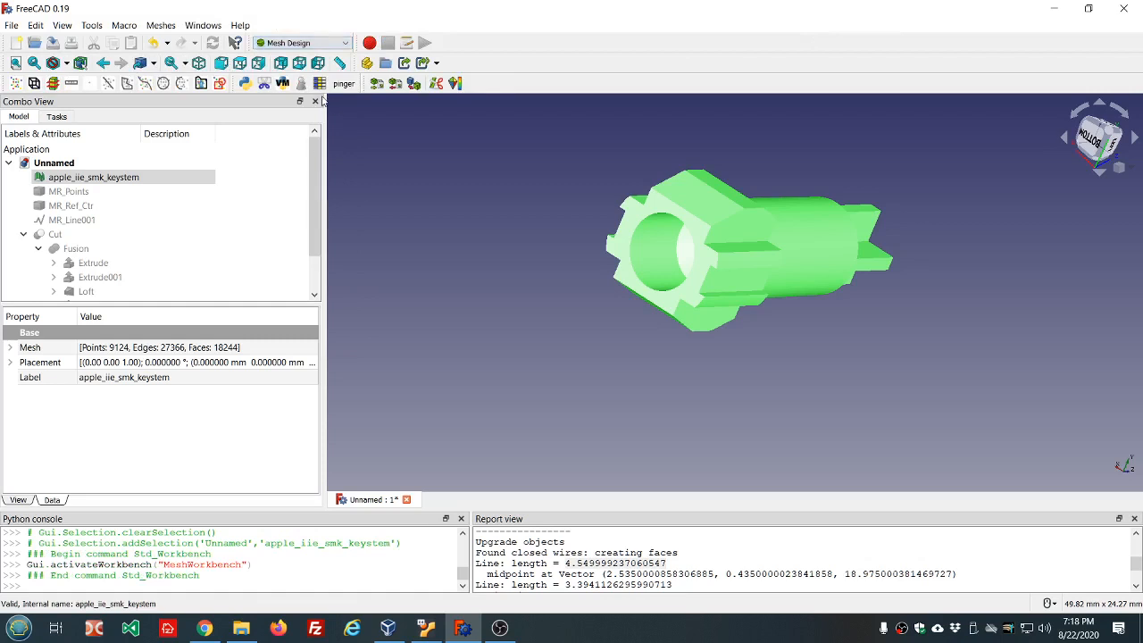
pyautogui.click(161, 26)
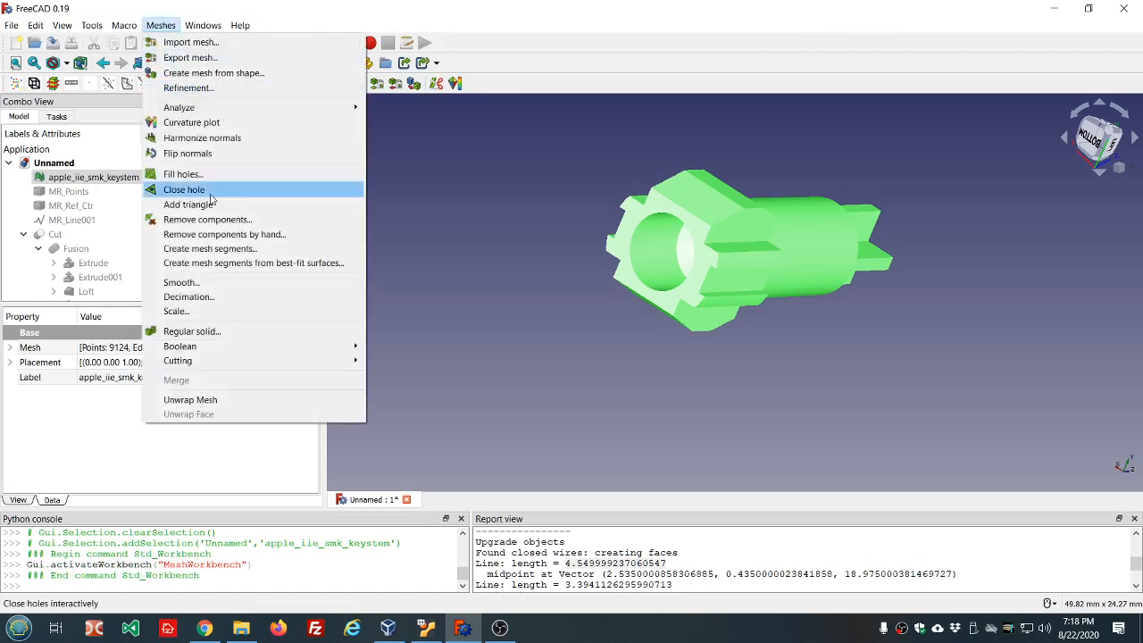
pyautogui.moveTo(224, 361)
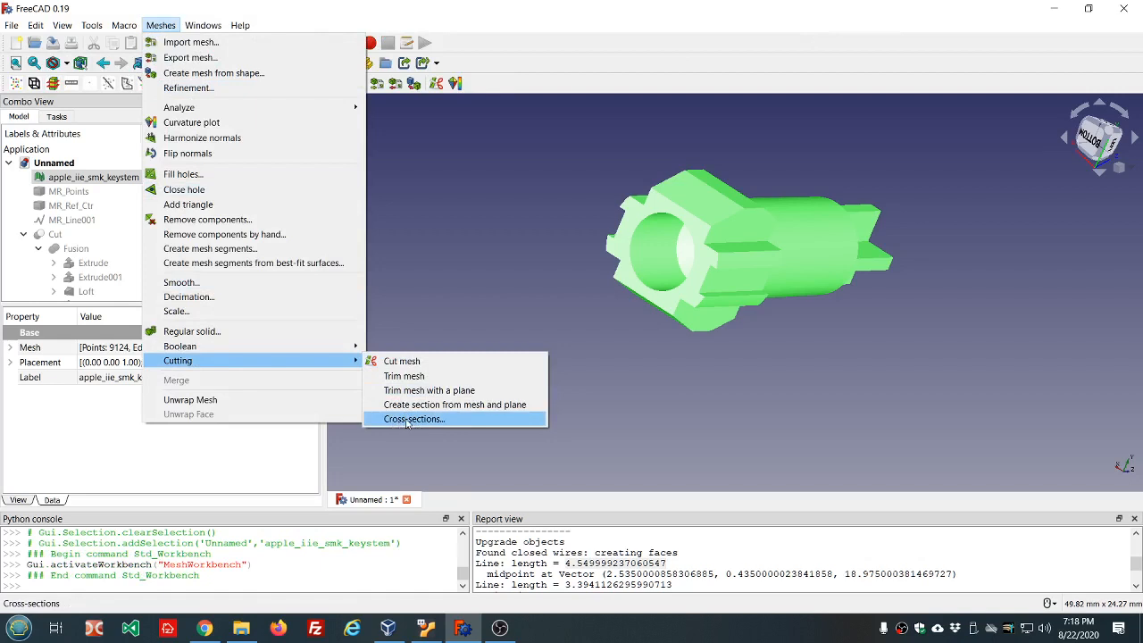
pyautogui.click(123, 149)
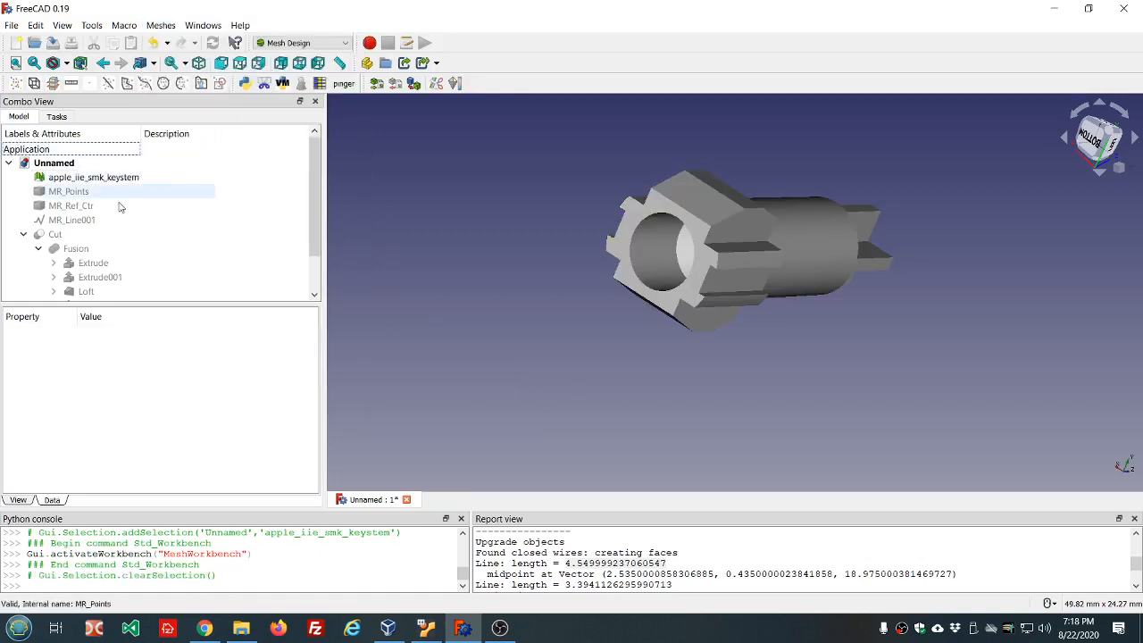
pyautogui.scroll(-1, 128, 231)
pyautogui.scroll(1, 130, 232)
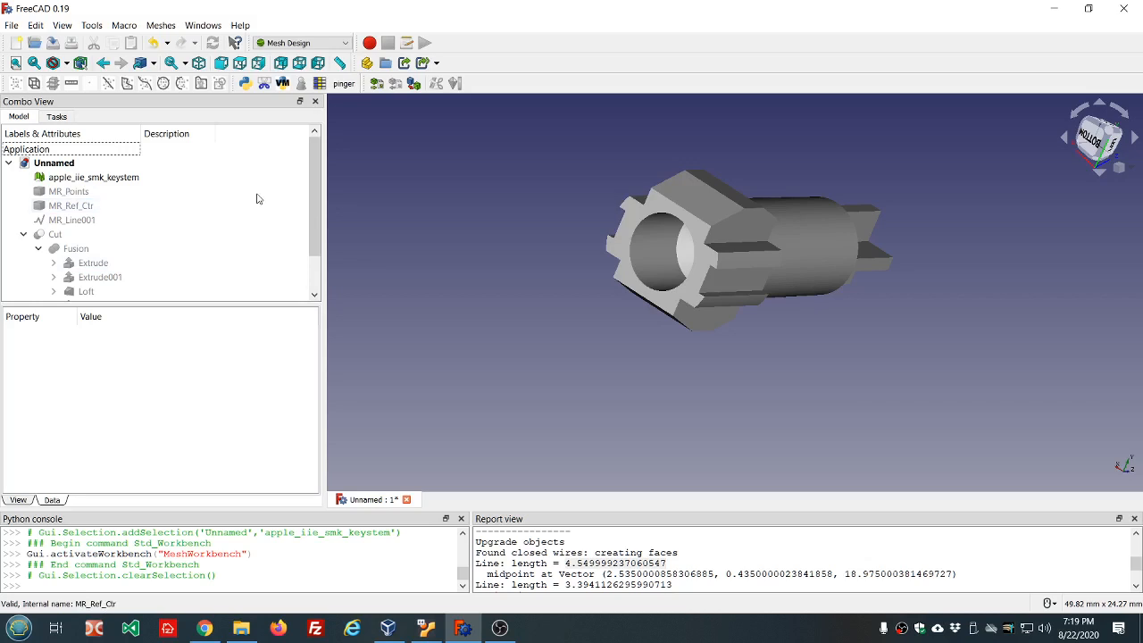
# Start cross-sections on the apple_iie_smk_keystem mesh, preview the XZ and YZ guiding planes, and choose the XY plane
pyautogui.click(116, 177)
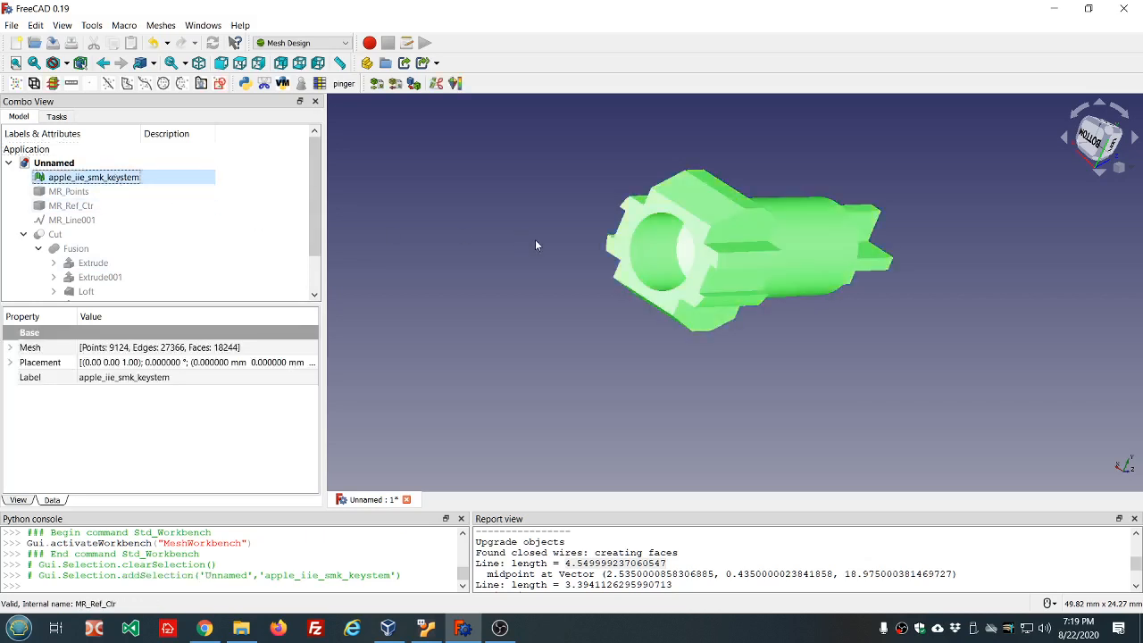
pyautogui.click(53, 83)
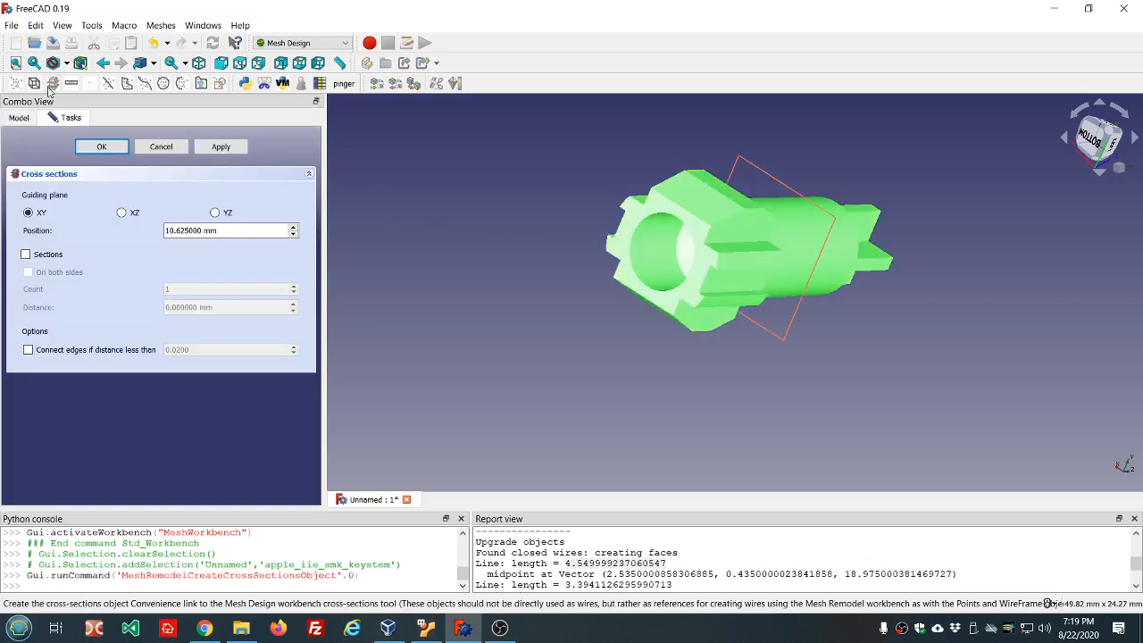
pyautogui.moveTo(732, 245); pyautogui.dragTo(623, 234, button='middle')
pyautogui.scroll(3, 724, 287)
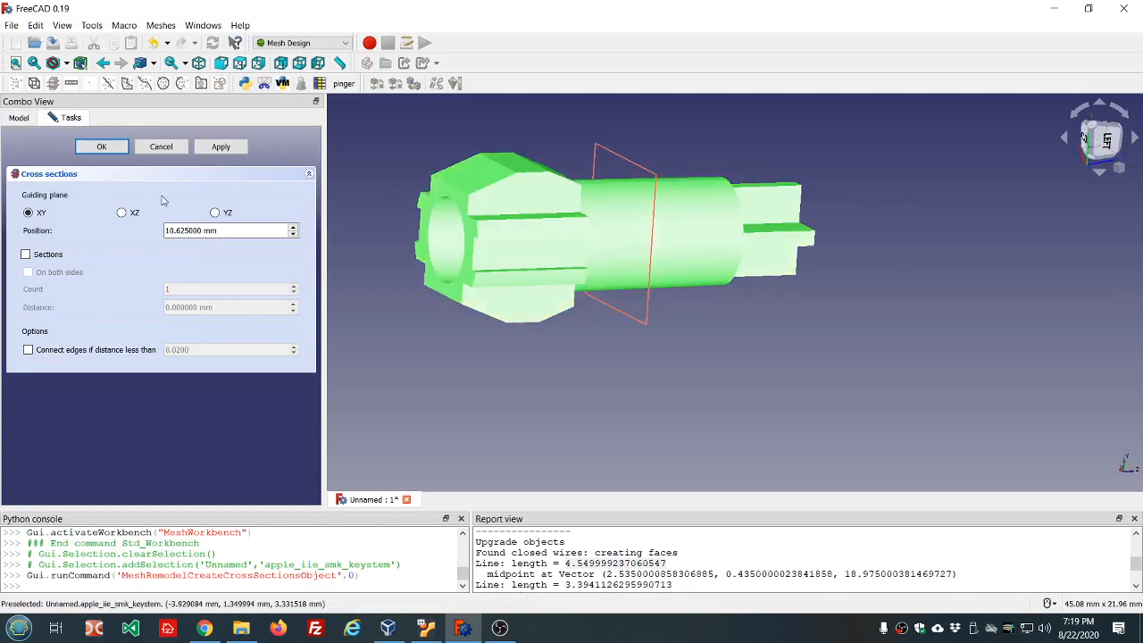
pyautogui.click(122, 214)
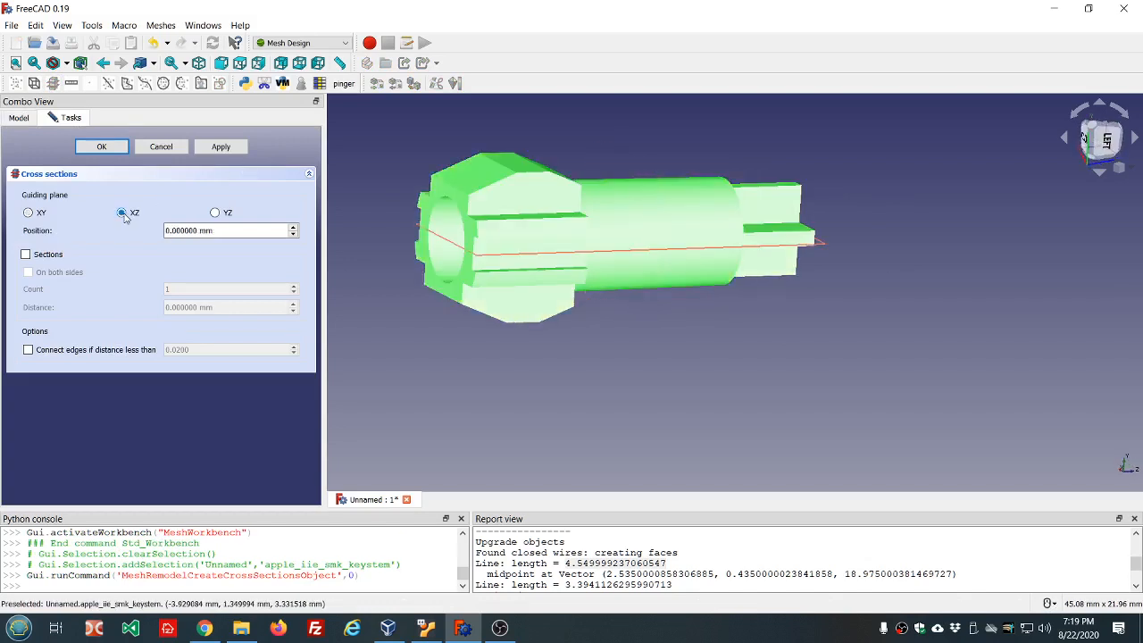
pyautogui.click(216, 214)
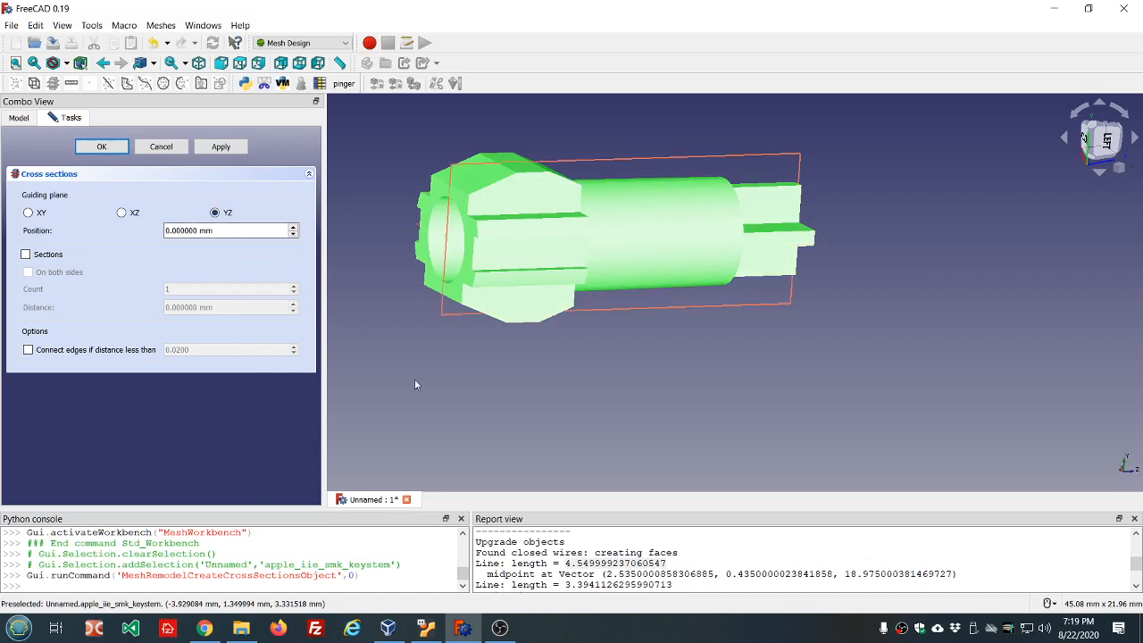
pyautogui.click(122, 214)
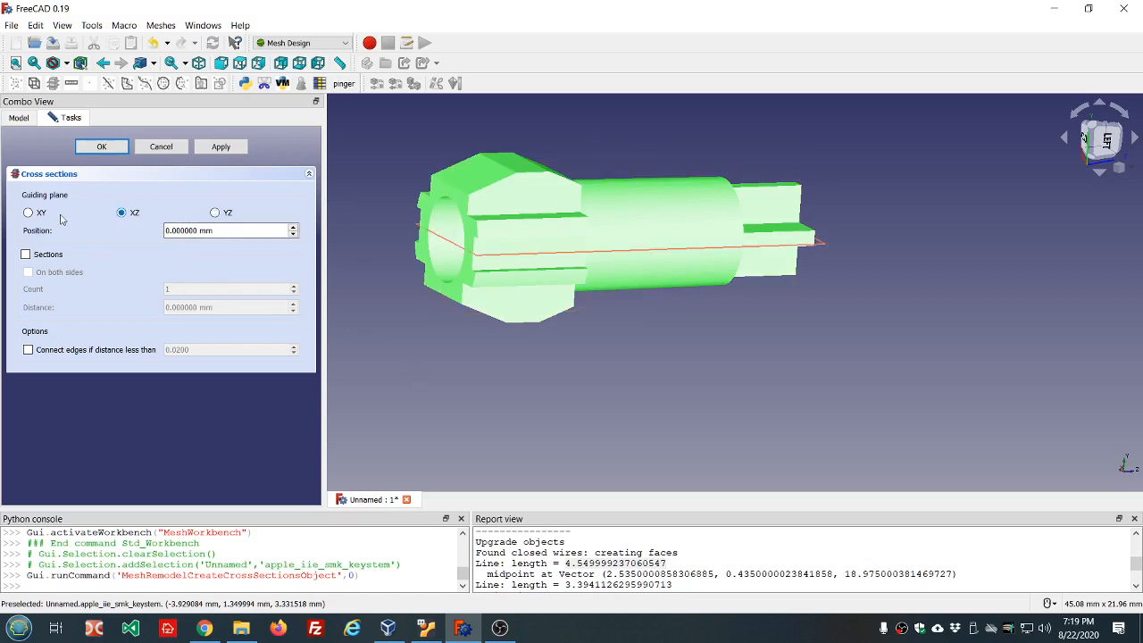
pyautogui.click(29, 214)
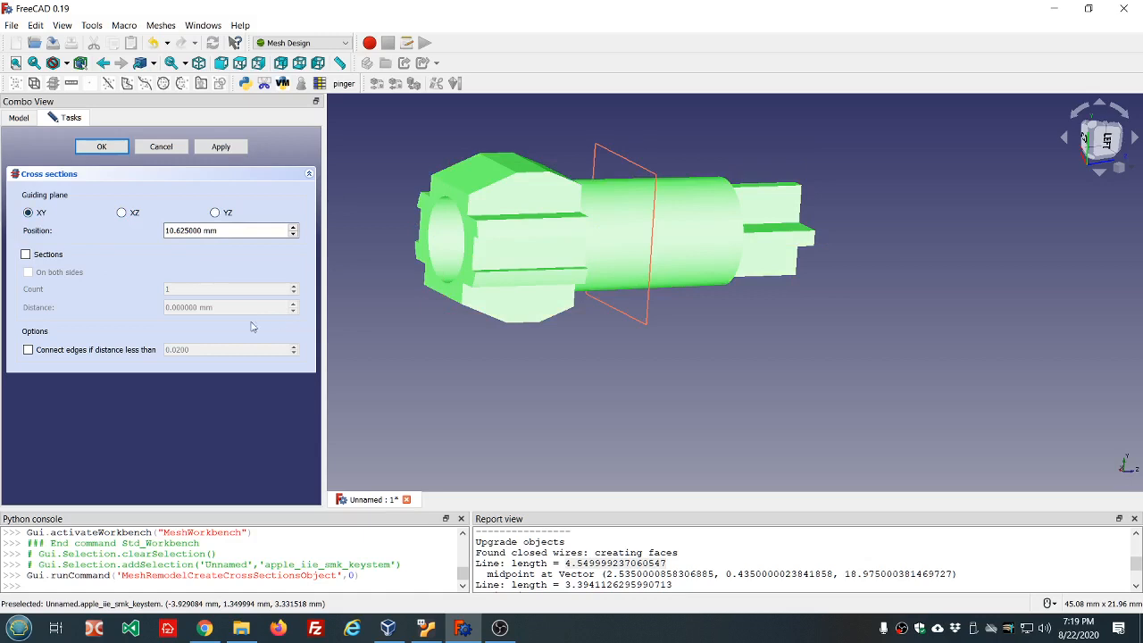
# Set the section plane's position to 3.625 mm, through the keyed end, and create the cross-section
pyautogui.scroll(-6, 251, 231)
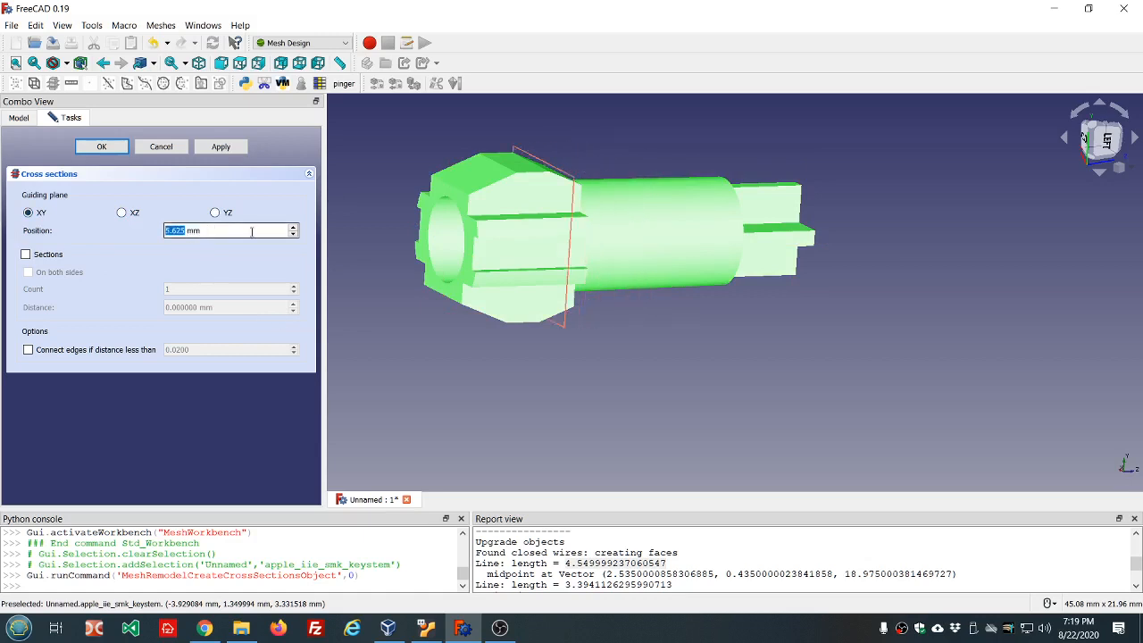
pyautogui.scroll(-1, 252, 231)
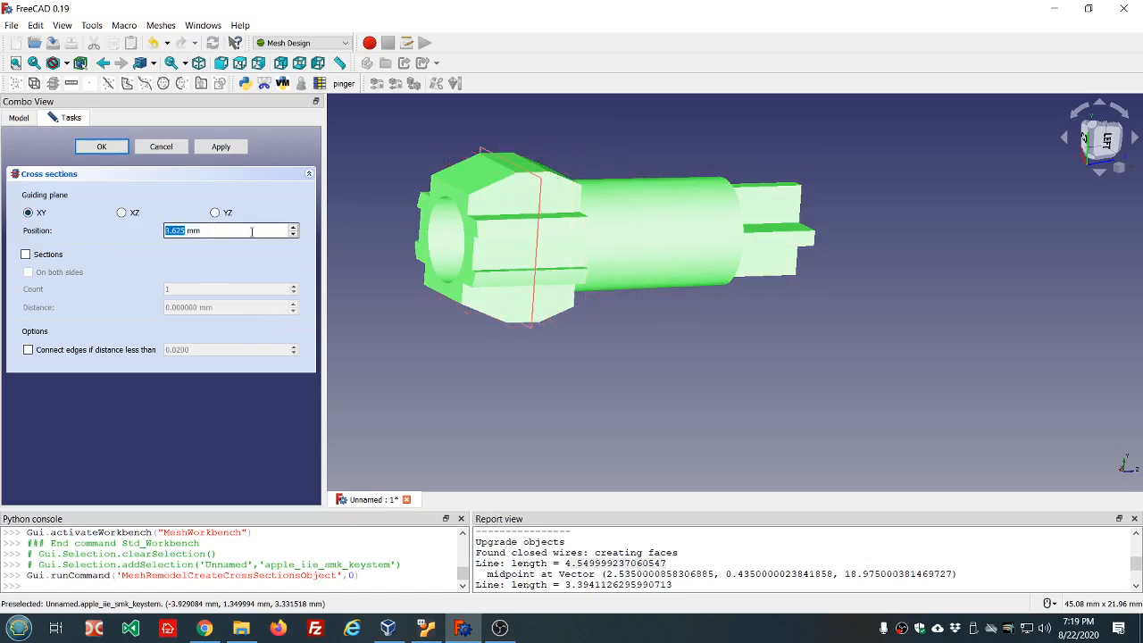
pyautogui.moveTo(356, 311); pyautogui.dragTo(568, 321, button='middle')
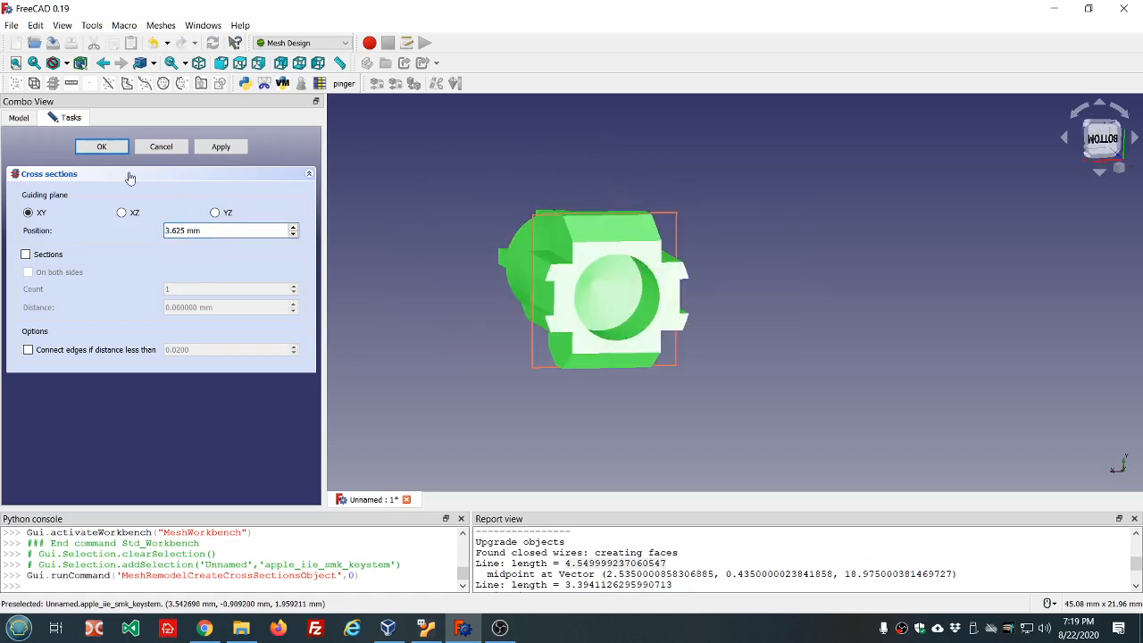
pyautogui.click(110, 150)
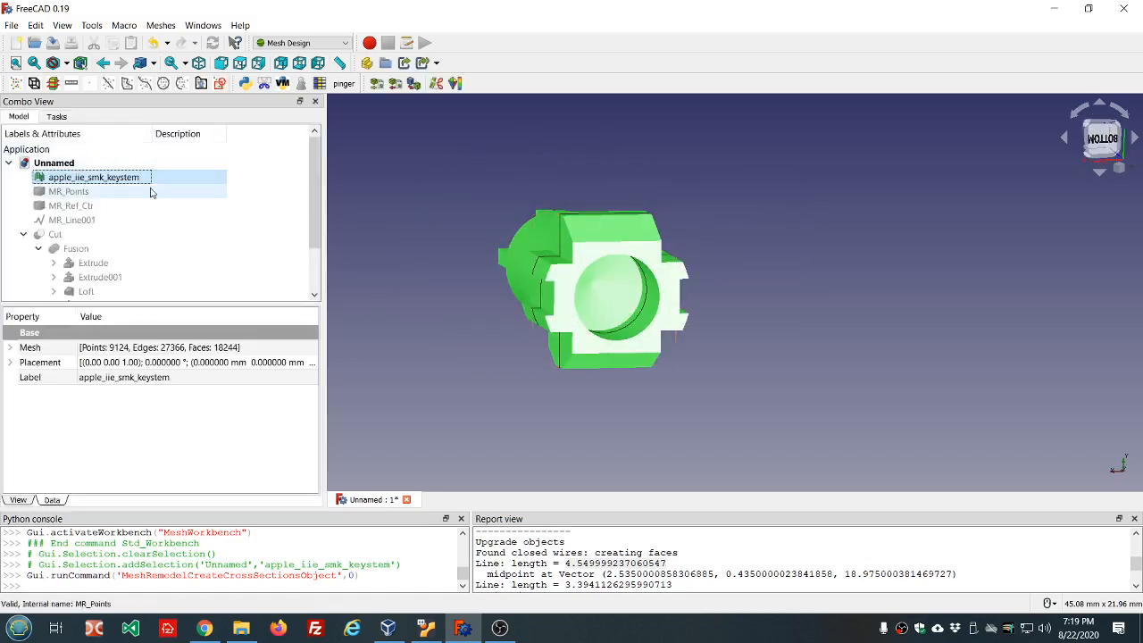
# Hide the apple_iie_smk_keystem mesh and examine the outline and bore circle of its cross-section
pyautogui.press('space')
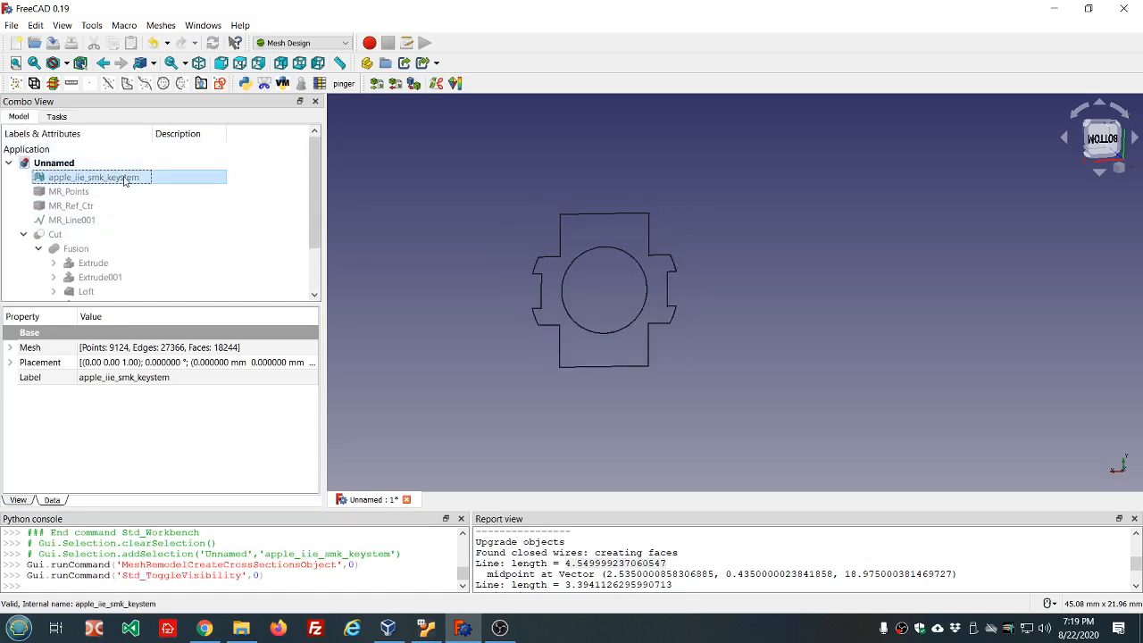
pyautogui.scroll(3, 599, 280)
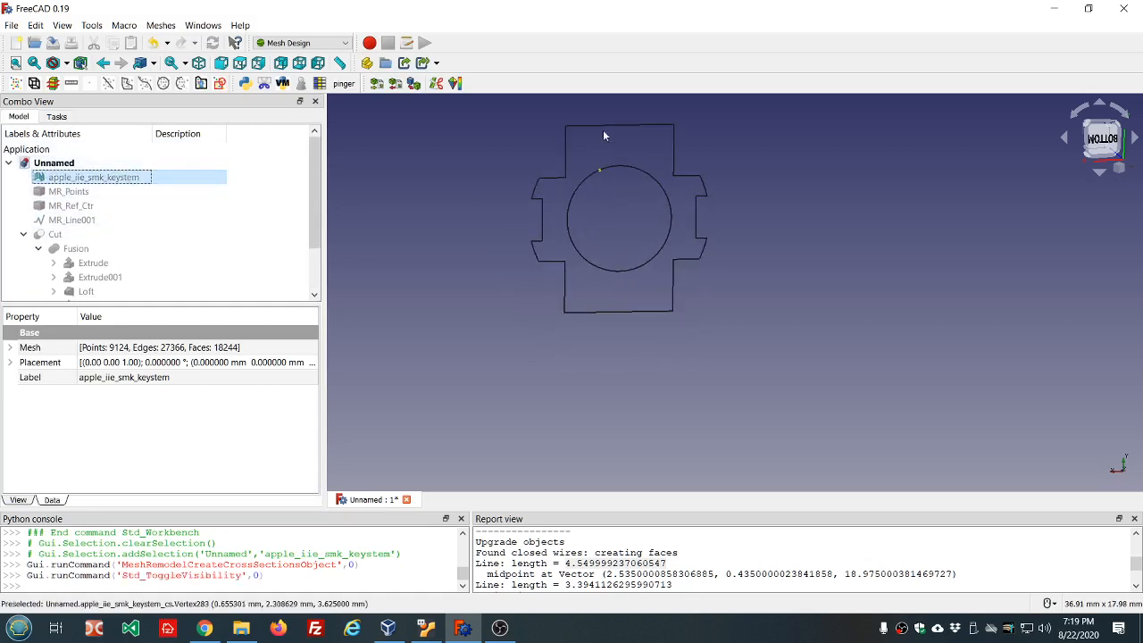
pyautogui.scroll(4, 604, 109)
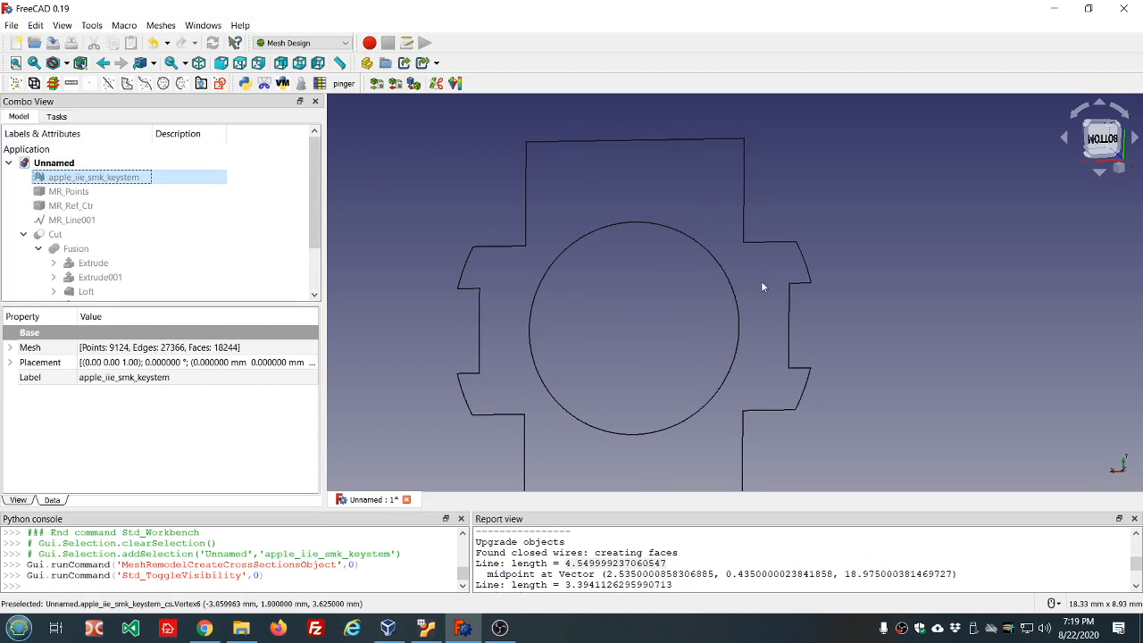
pyautogui.scroll(-1, 598, 269)
pyautogui.scroll(2, 574, 328)
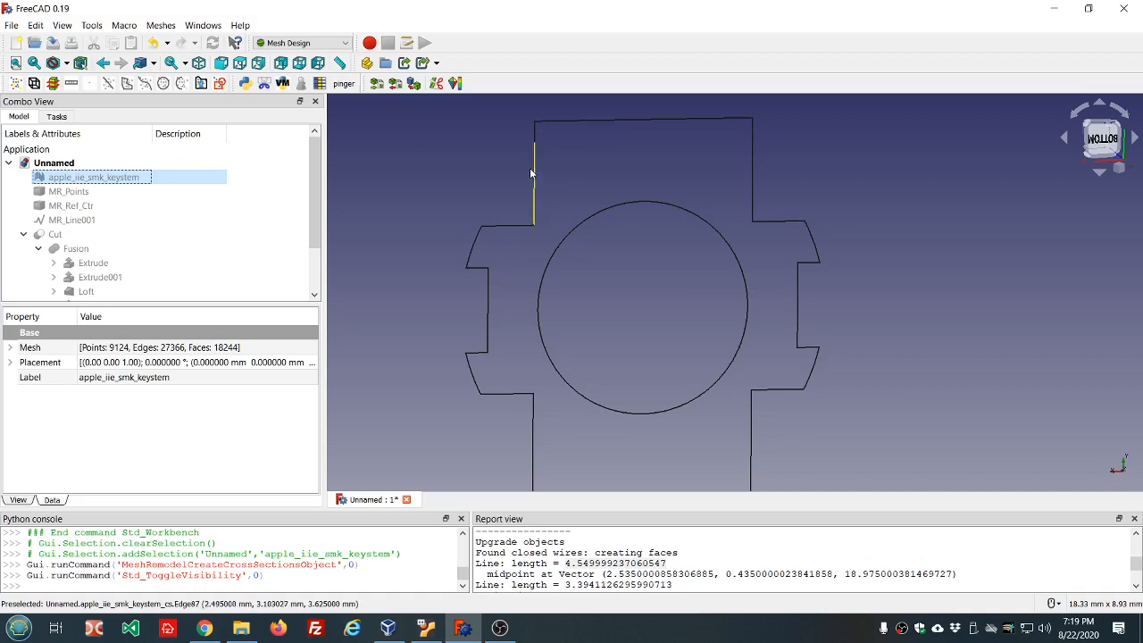
pyautogui.scroll(-2, 533, 171)
pyautogui.scroll(2, 597, 115)
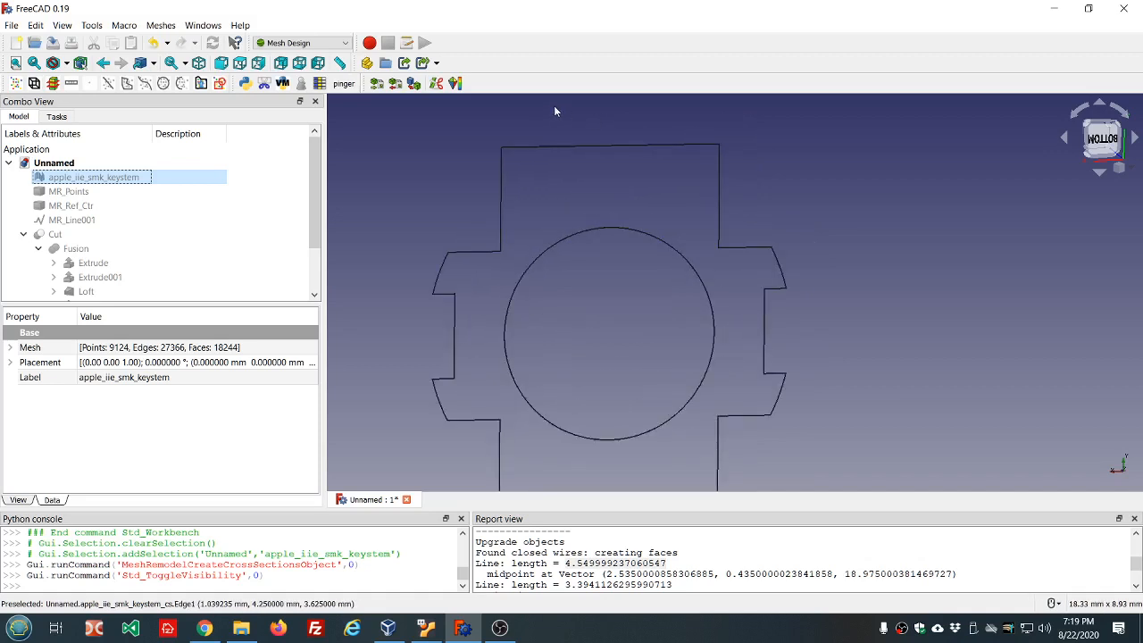
pyautogui.click(502, 149)
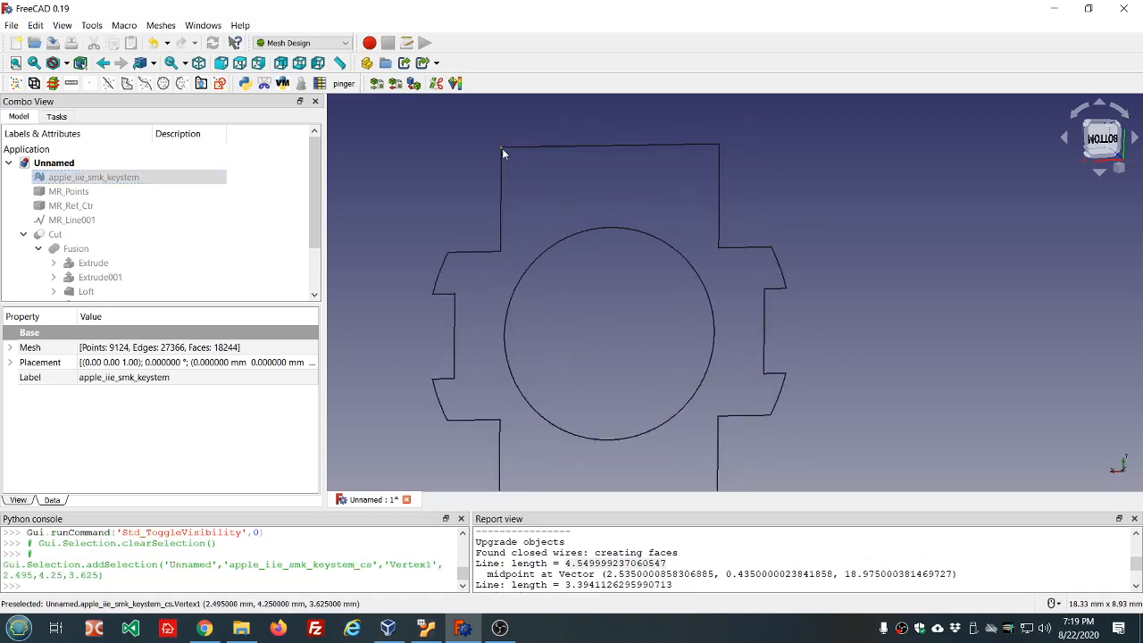
pyautogui.keyDown('ctrl'); pyautogui.click(722, 145); pyautogui.keyUp('ctrl')
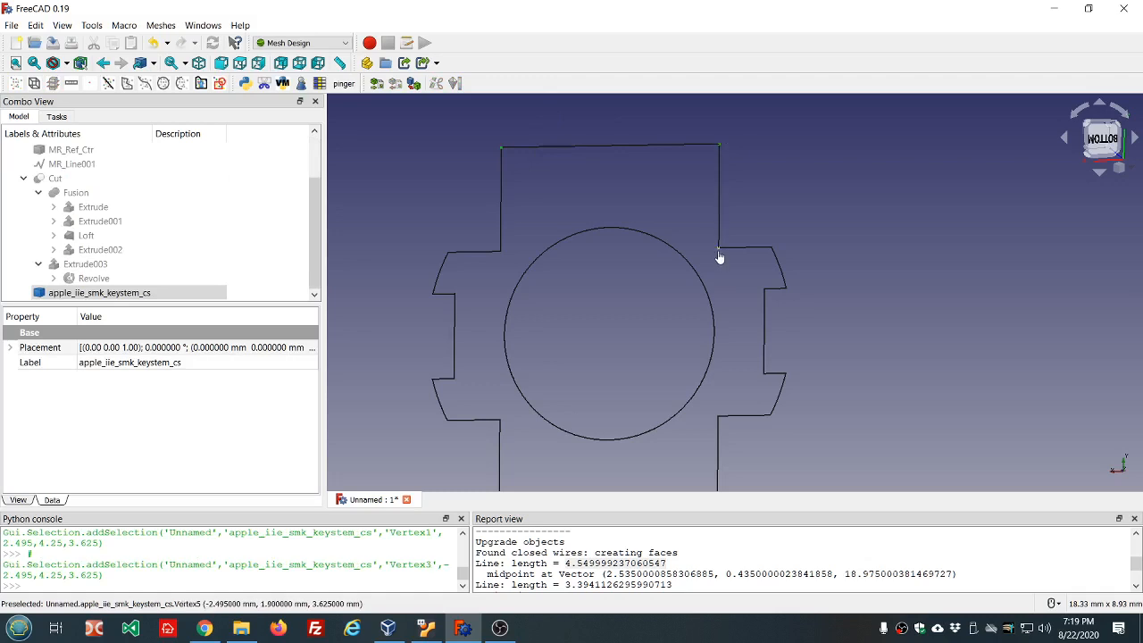
pyautogui.keyDown('ctrl'); pyautogui.click(720, 248); pyautogui.keyUp('ctrl')
pyautogui.keyDown('ctrl'); pyautogui.click(773, 248); pyautogui.keyUp('ctrl')
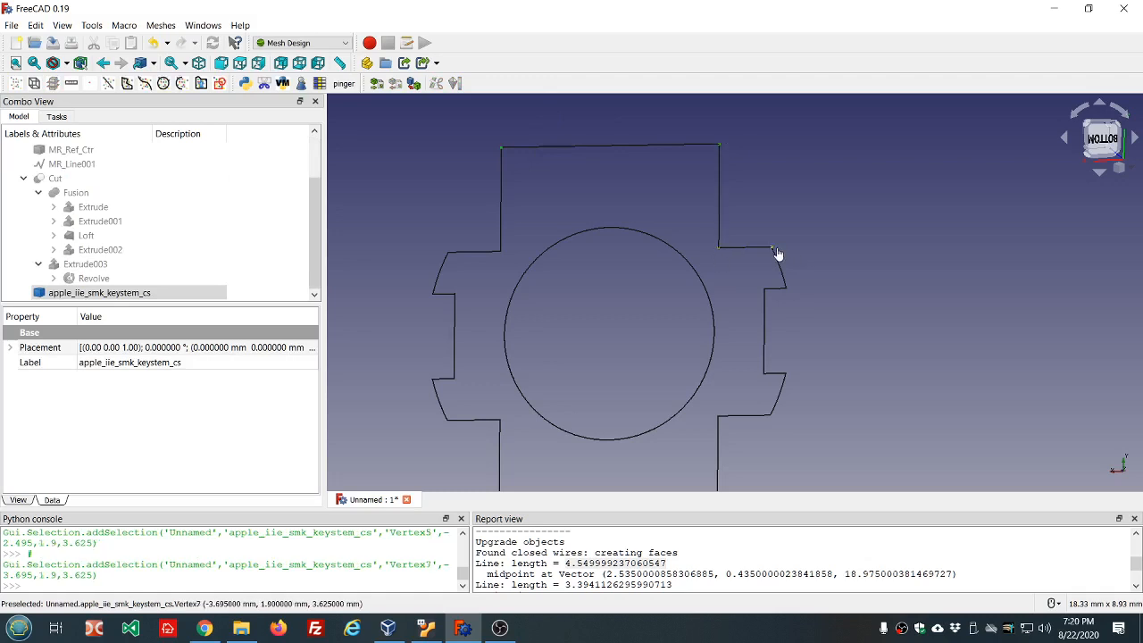
pyautogui.click(784, 254)
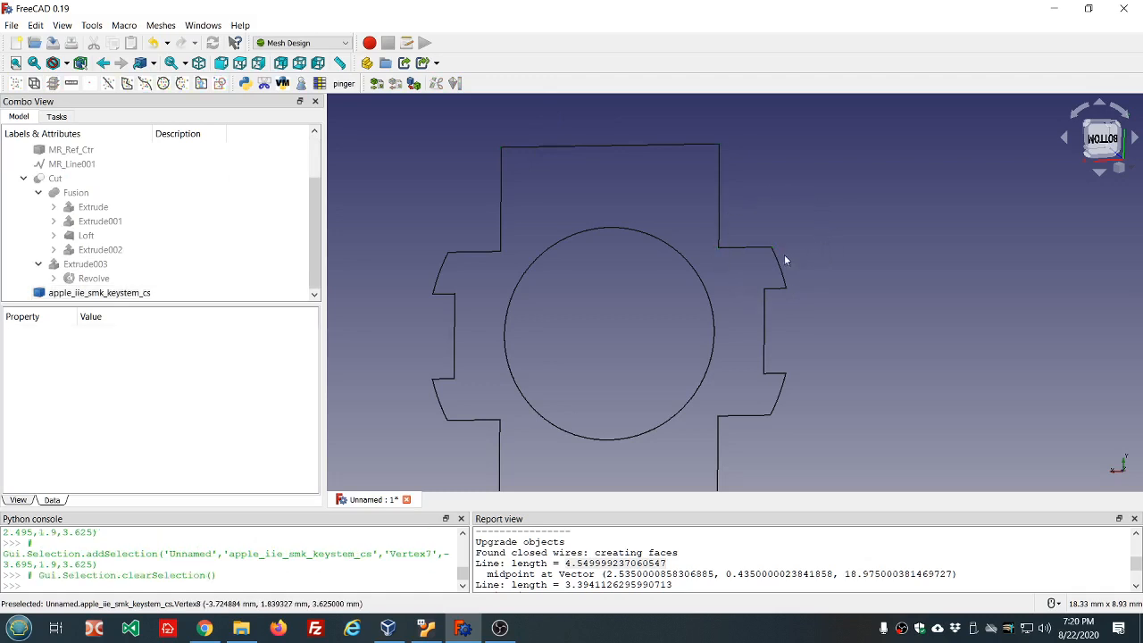
# Create an arc through three vertices of the upper-right curved tab edge on the cross-section outline
pyautogui.keyDown('ctrl'); pyautogui.click(773, 248); pyautogui.keyUp('ctrl')
pyautogui.keyDown('ctrl'); pyautogui.click(784, 286); pyautogui.keyUp('ctrl')
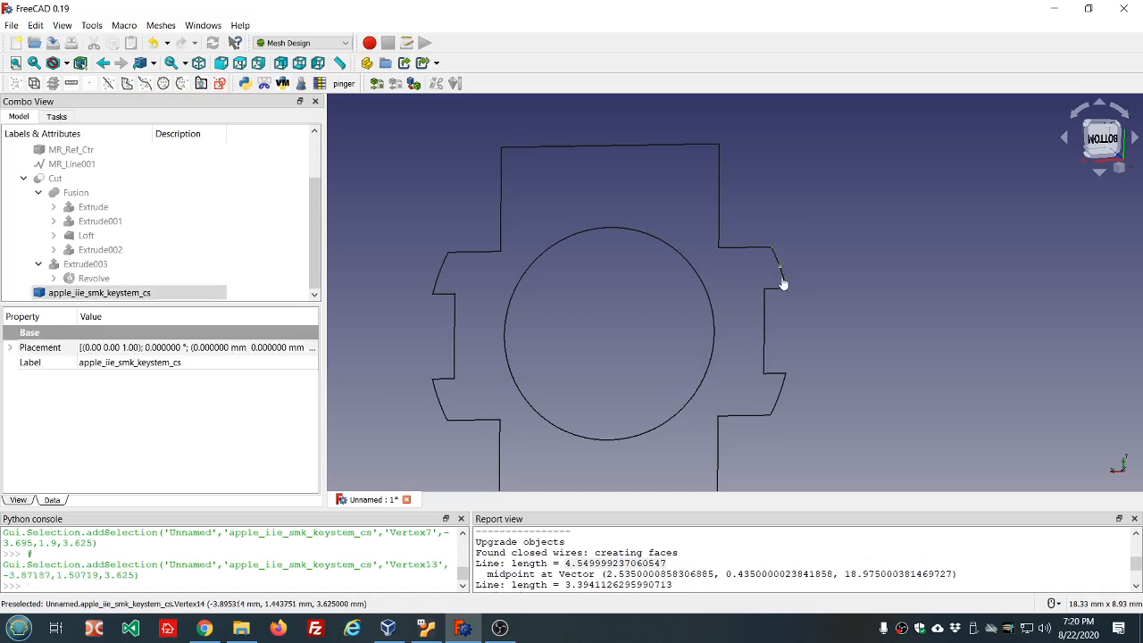
pyautogui.keyDown('ctrl'); pyautogui.click(789, 300); pyautogui.keyUp('ctrl')
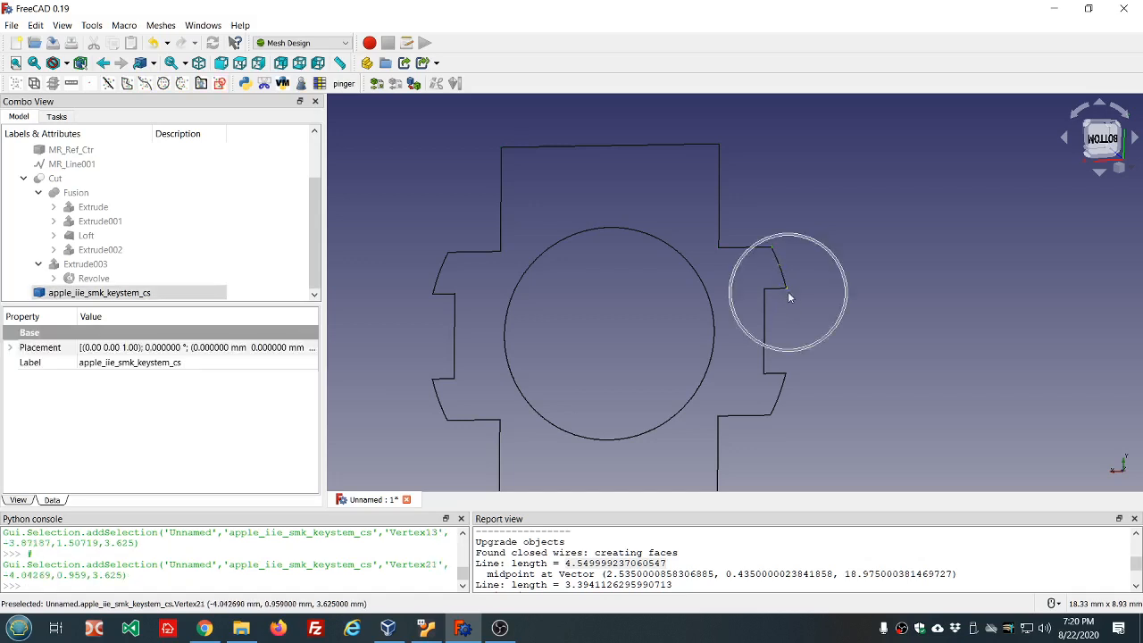
pyautogui.click(180, 83)
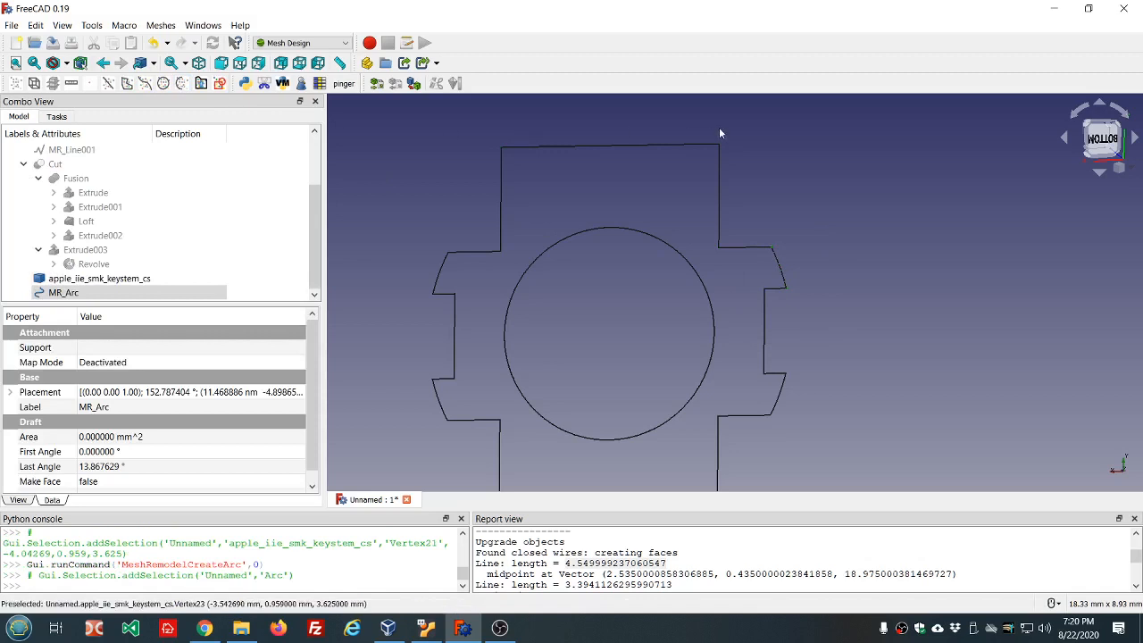
pyautogui.scroll(7, 820, 257)
pyautogui.scroll(-6, 737, 253)
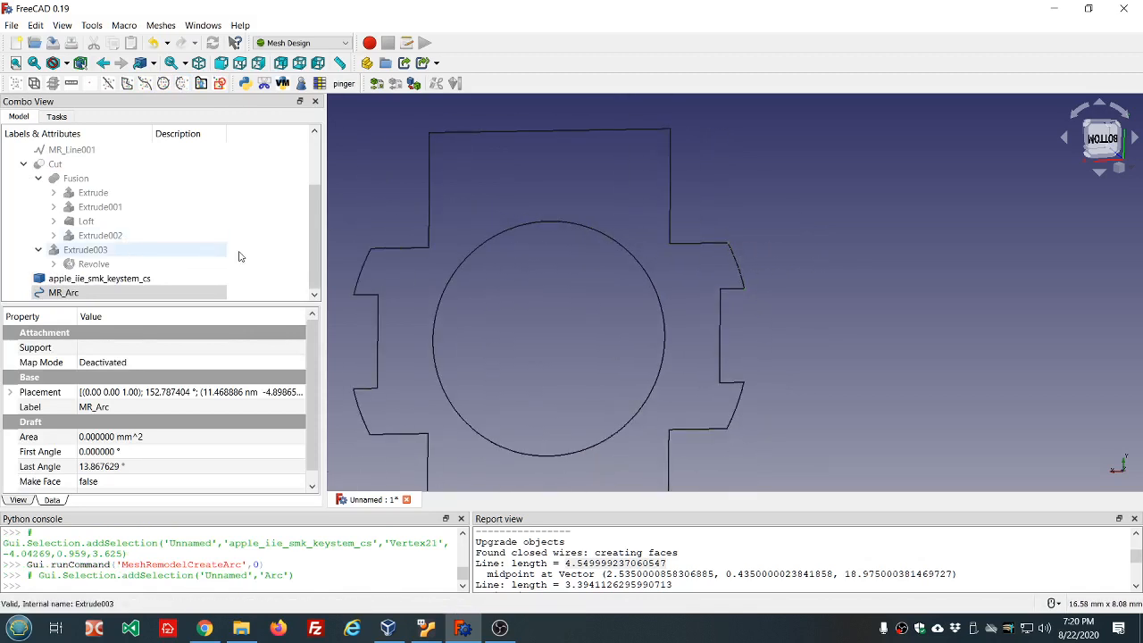
# Delete the traced arc, examine the remaining cross-section from an angle, and delete the apple_iie_smk_keystem_cs object
pyautogui.click(78, 295)
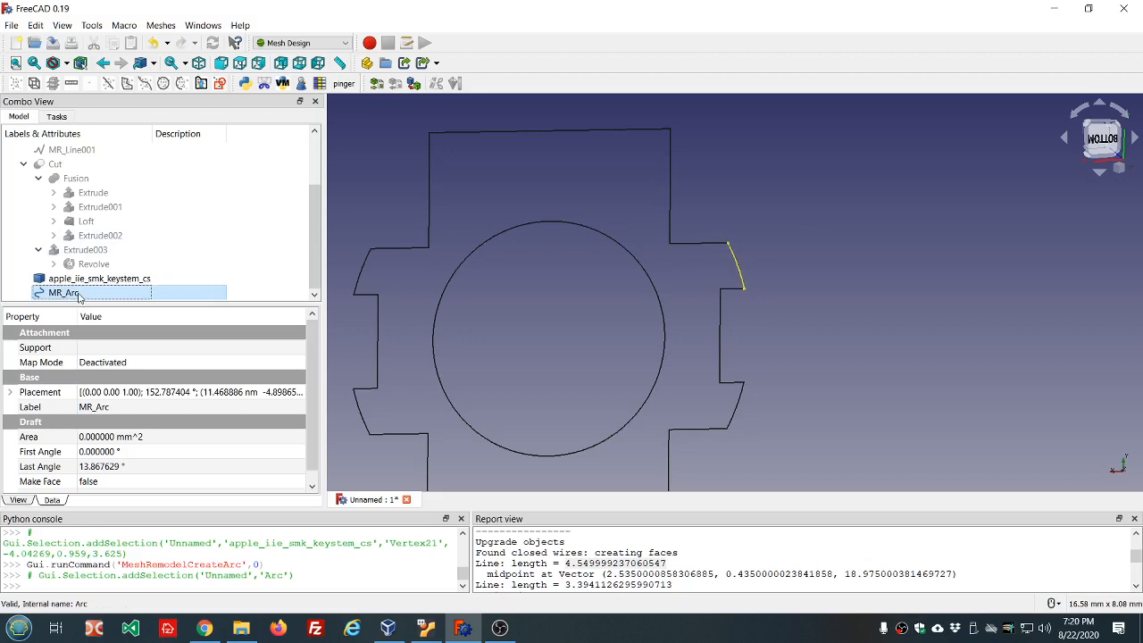
pyautogui.press('Delete')
pyautogui.click(90, 293)
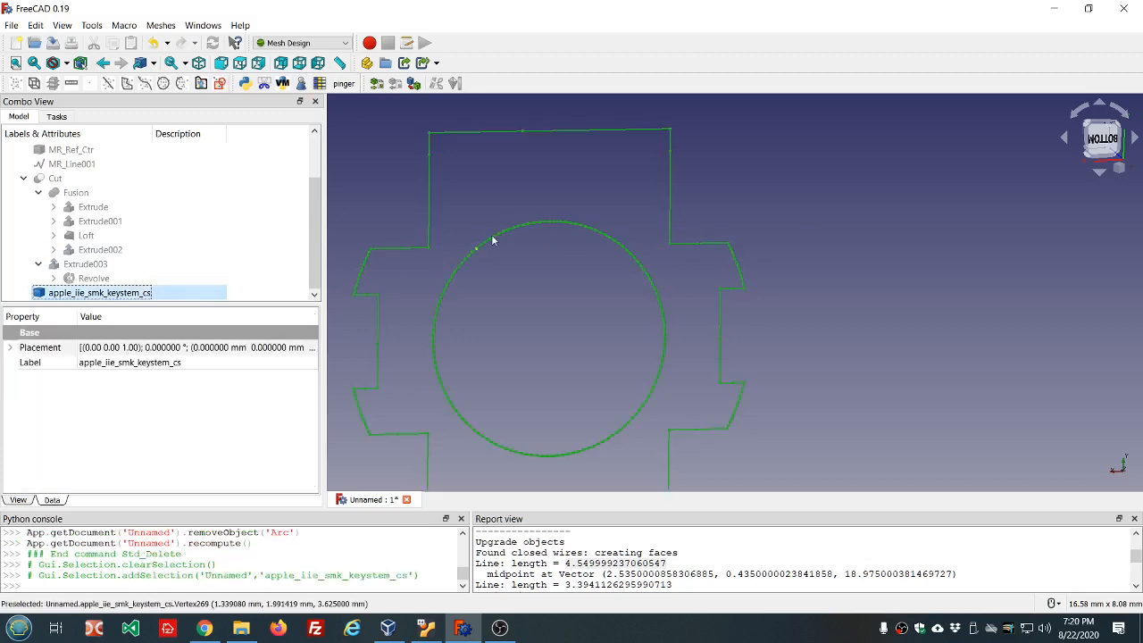
pyautogui.scroll(-3, 386, 241)
pyautogui.moveTo(386, 242); pyautogui.dragTo(473, 237, button='middle')
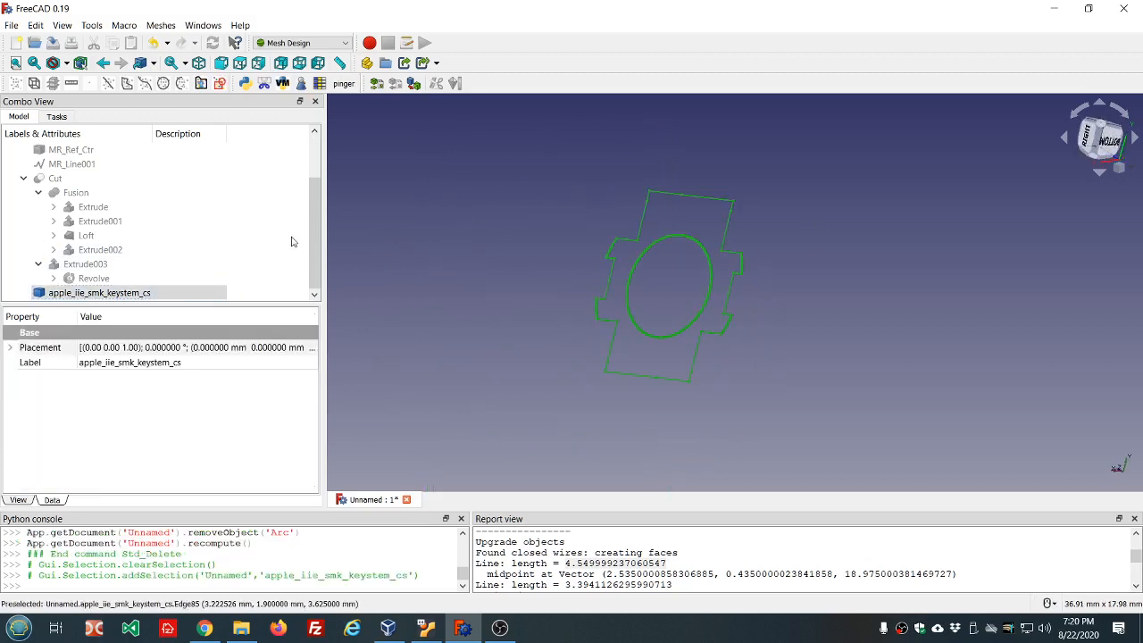
pyautogui.press('5')
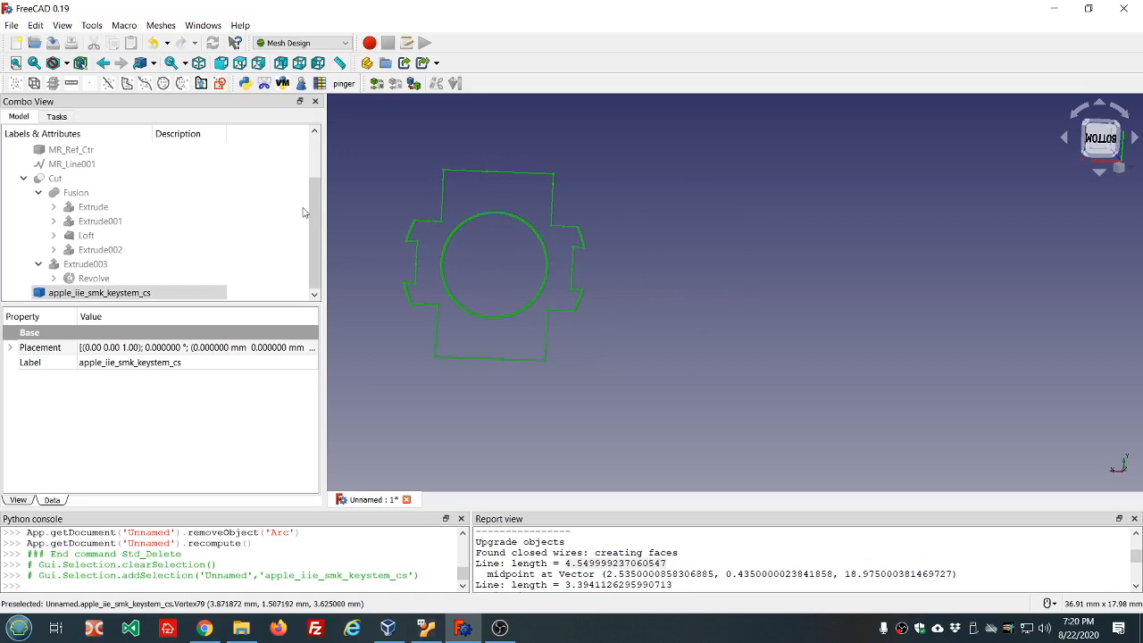
pyautogui.scroll(2, 257, 221)
pyautogui.scroll(-2, 185, 263)
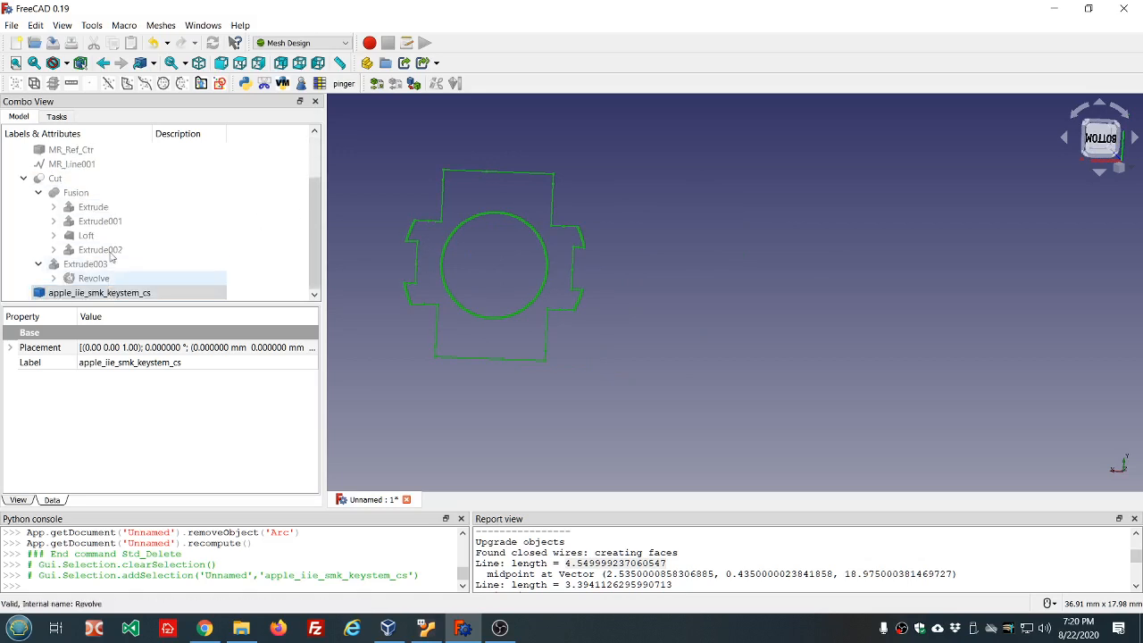
pyautogui.scroll(2, 165, 215)
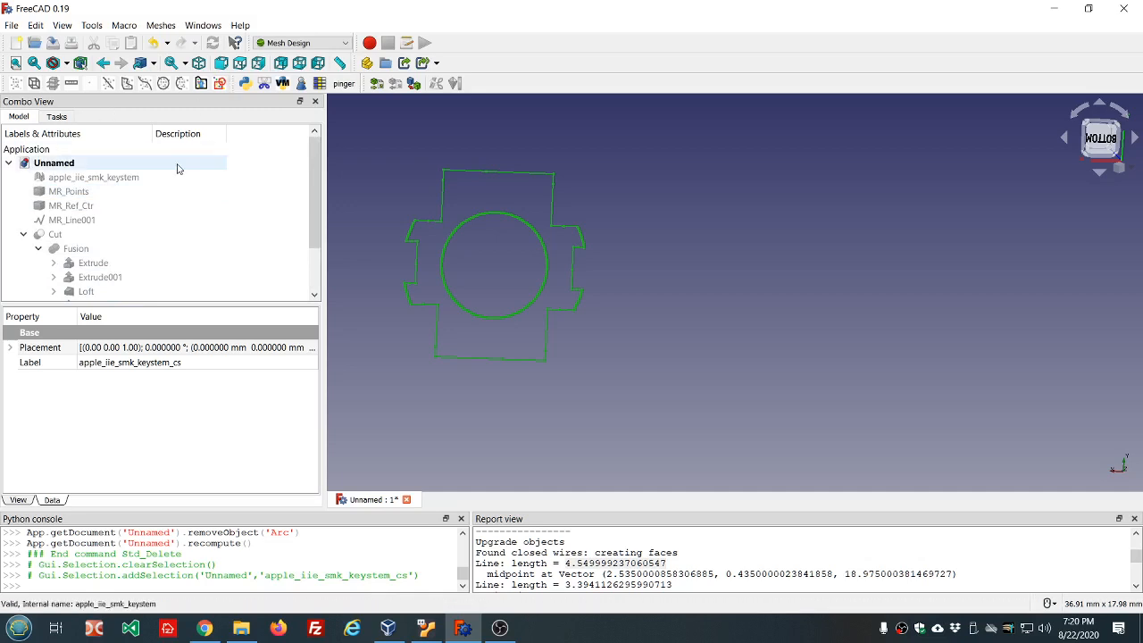
pyautogui.scroll(-2, 176, 169)
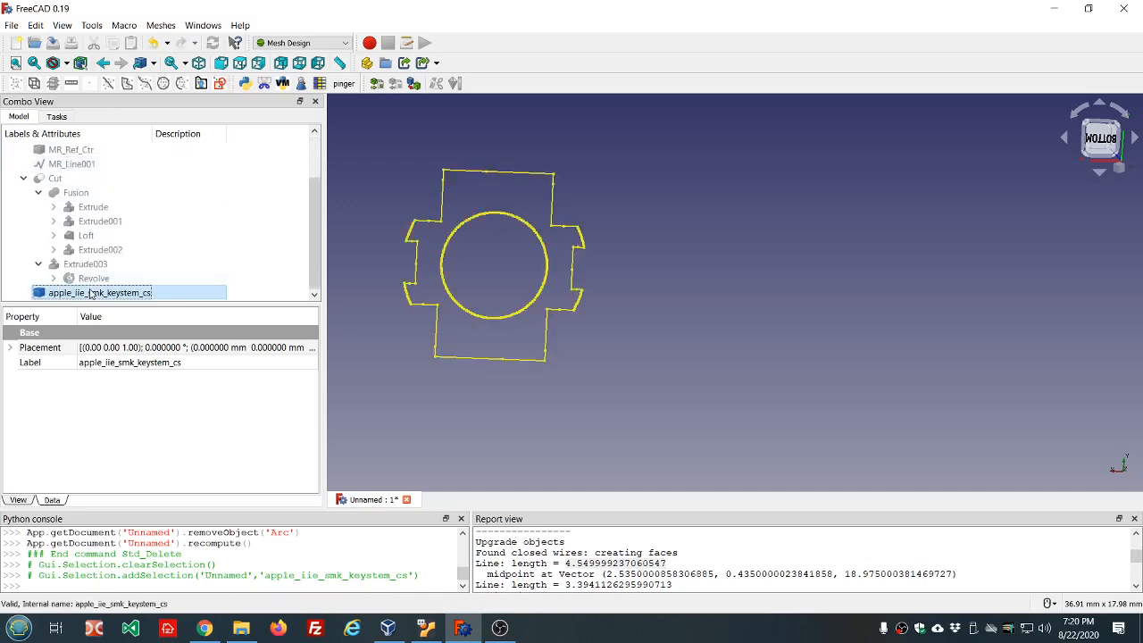
pyautogui.press('Delete')
# Show the MR_Points cloud and examine the cylindrical bore points from the rear
pyautogui.scroll(2, 125, 203)
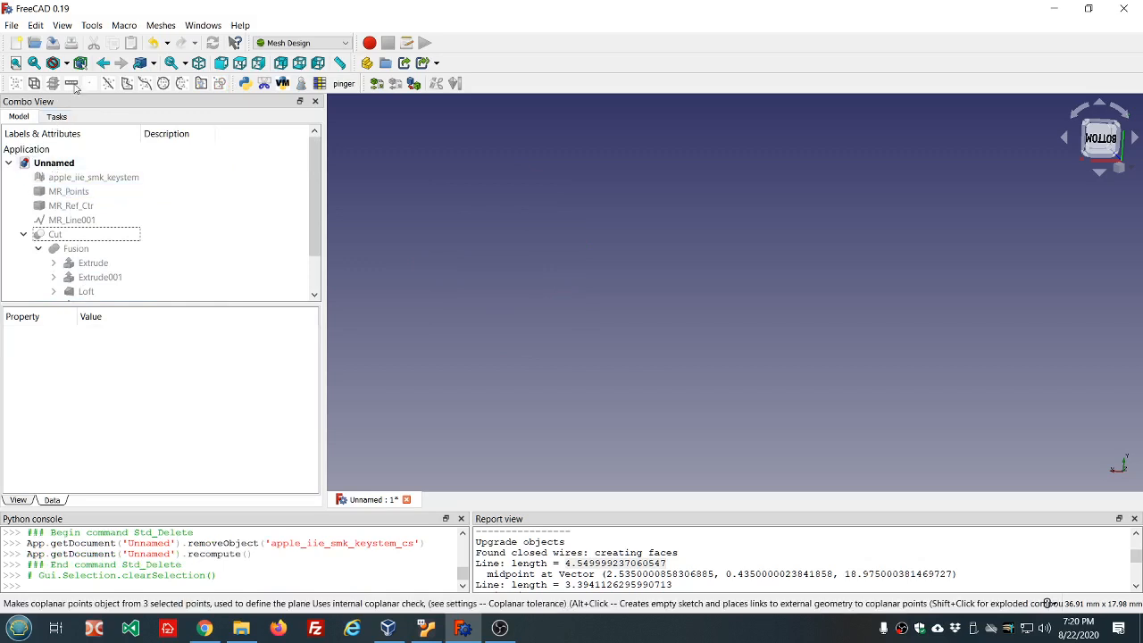
pyautogui.click(87, 191)
pyautogui.press('space')
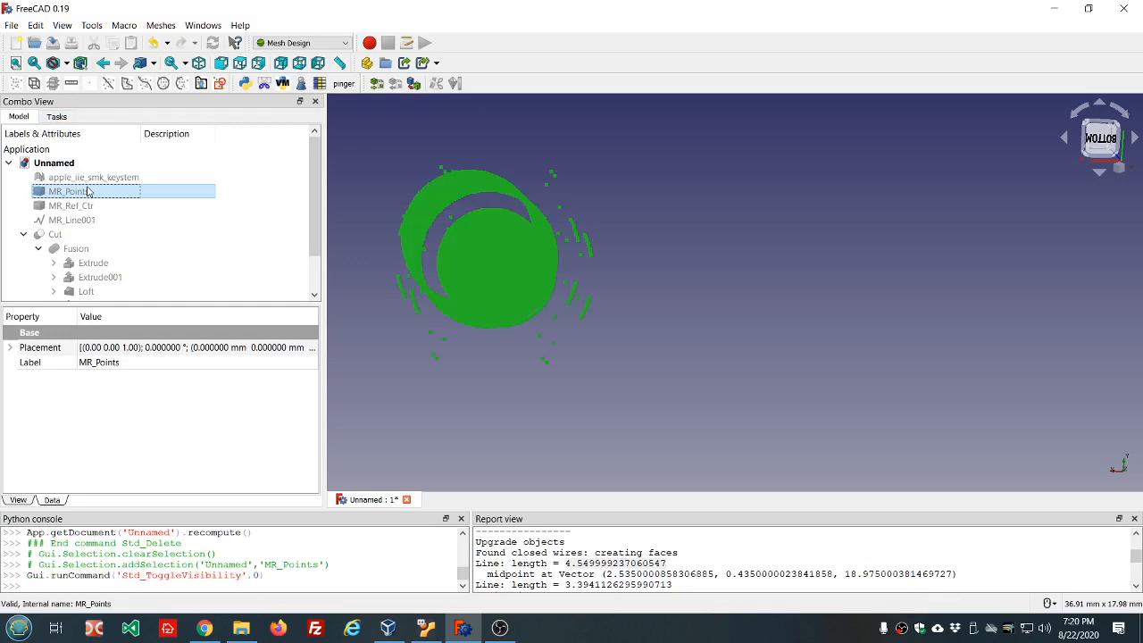
pyautogui.click(589, 420)
pyautogui.moveTo(649, 417); pyautogui.dragTo(536, 434, button='middle')
pyautogui.scroll(-4, 620, 300)
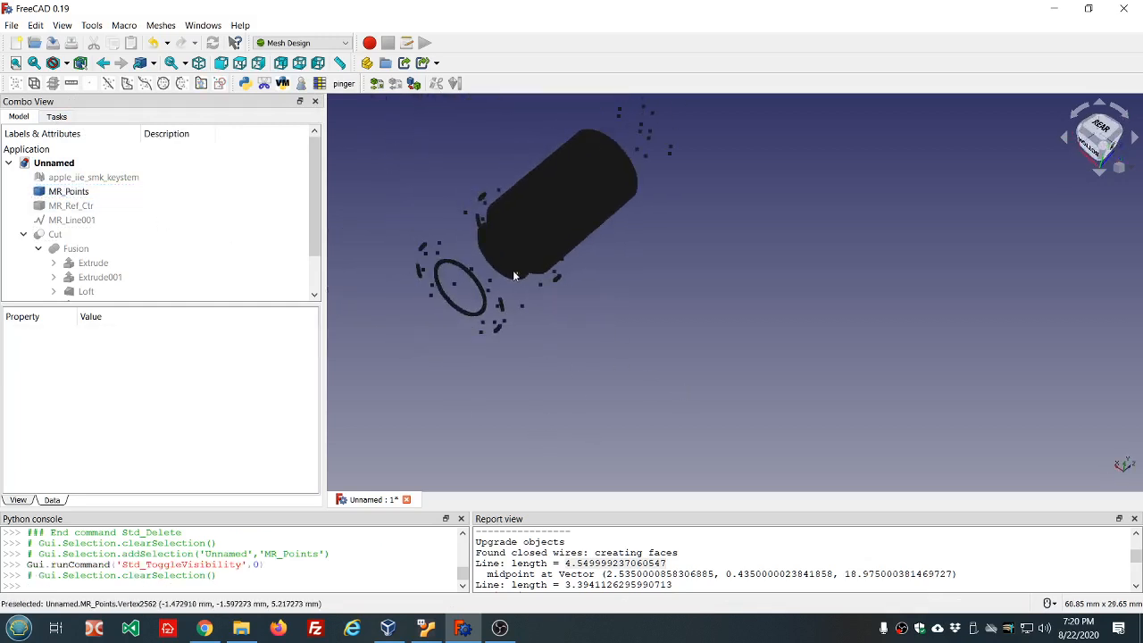
pyautogui.scroll(7, 556, 217)
pyautogui.moveTo(684, 248); pyautogui.dragTo(561, 229, button='middle')
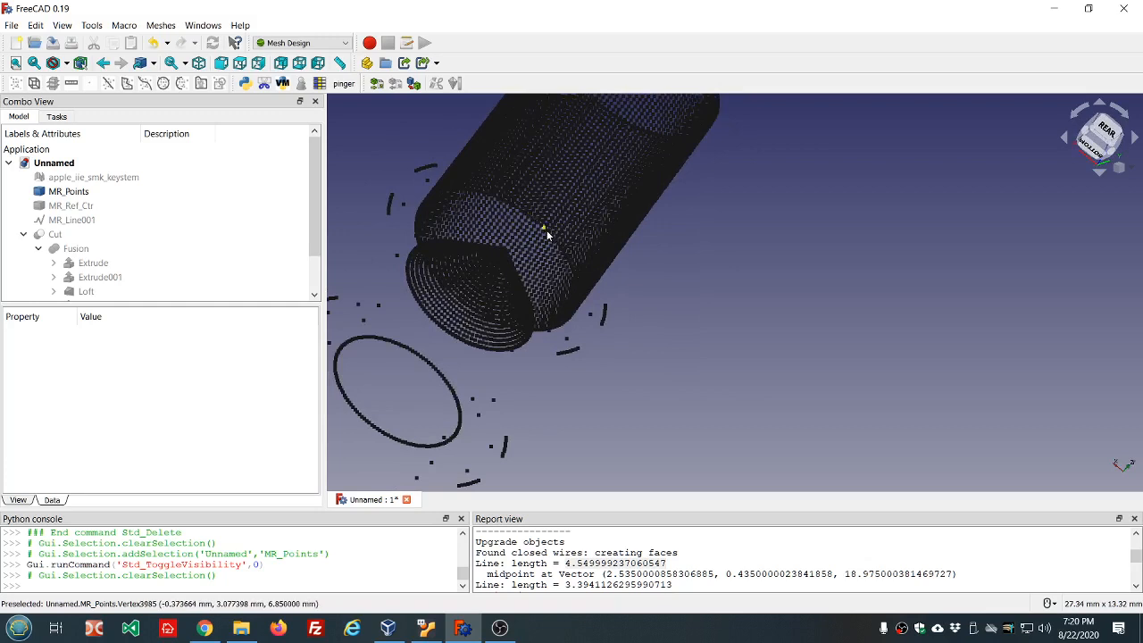
# Create a coplanar points object from three MR_Points vertices on the bore ring at Z = 6.85 mm
pyautogui.click(543, 230)
pyautogui.keyDown('ctrl'); pyautogui.click(494, 196); pyautogui.keyUp('ctrl')
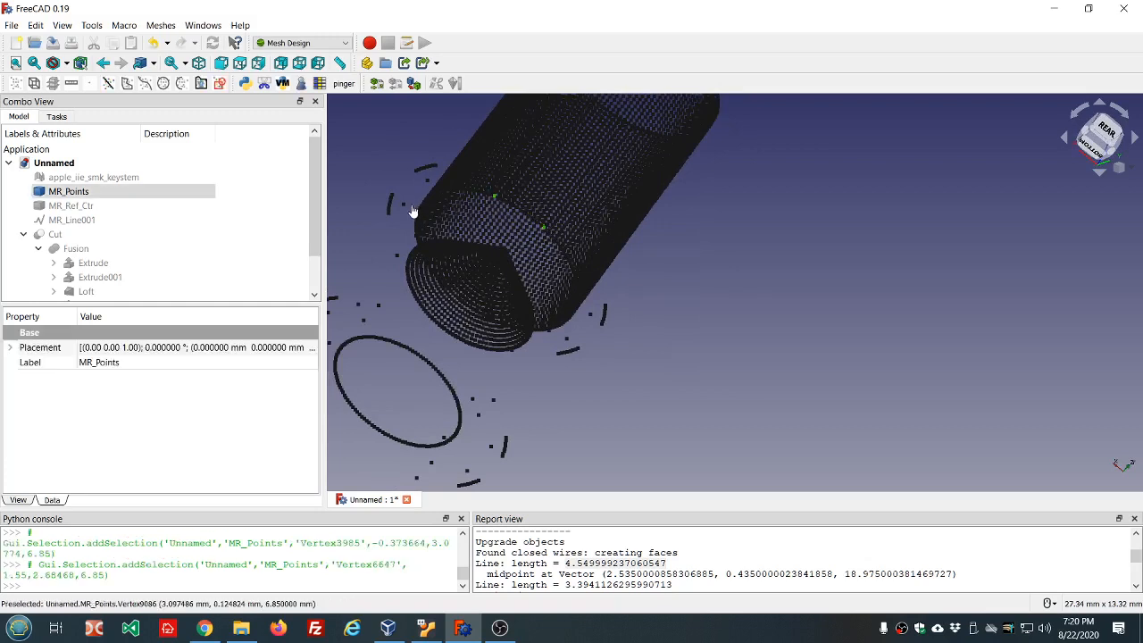
pyautogui.keyDown('ctrl'); pyautogui.click(543, 332); pyautogui.keyUp('ctrl')
pyautogui.moveTo(653, 362); pyautogui.dragTo(572, 362, button='middle')
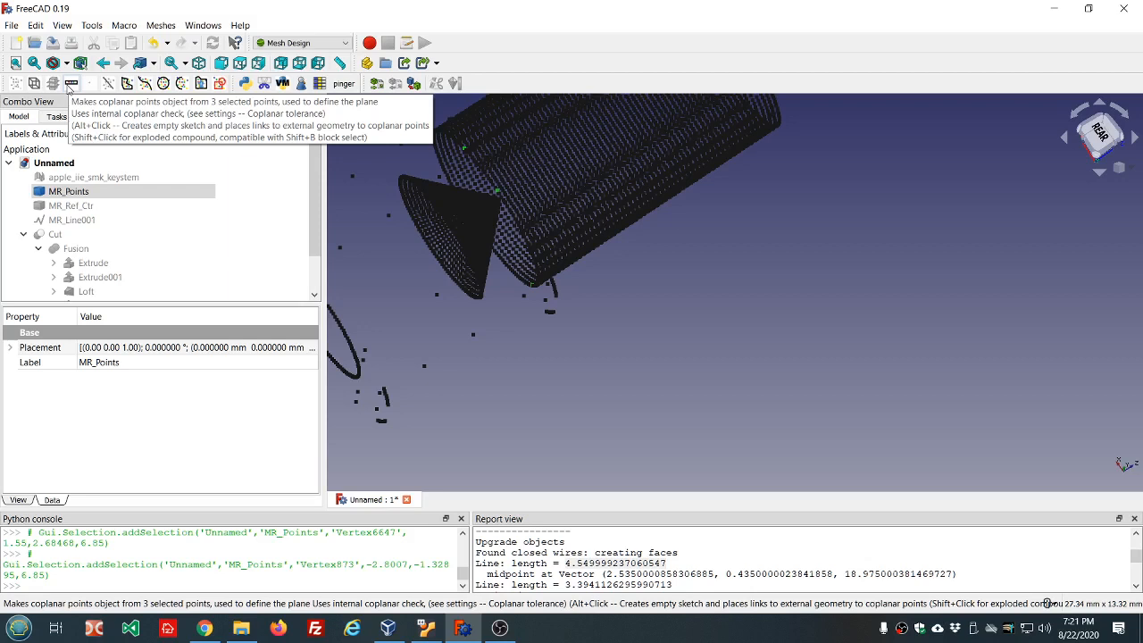
pyautogui.click(71, 83)
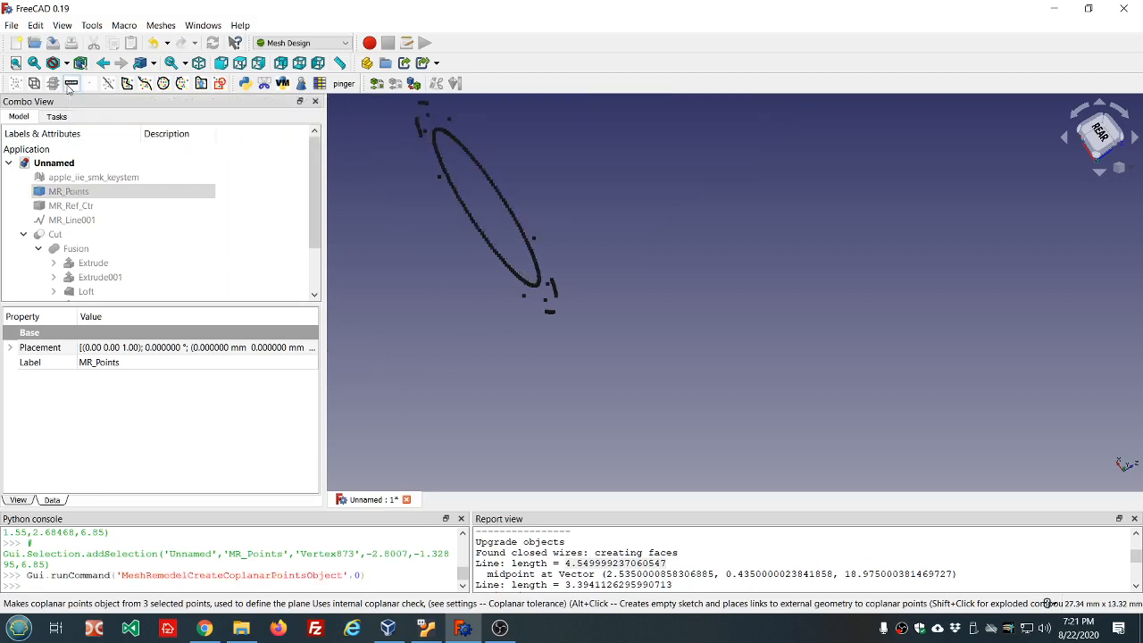
pyautogui.moveTo(448, 257); pyautogui.dragTo(622, 272, button='middle')
pyautogui.scroll(-3, 622, 268)
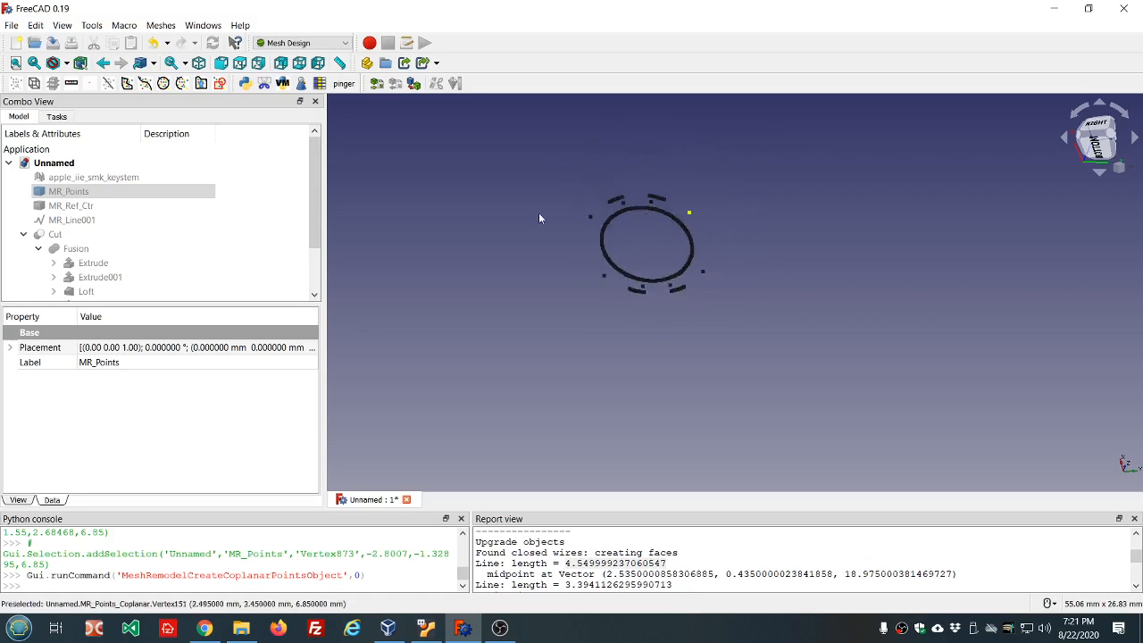
# Show and hide MR_Points again to compare the full cloud with the extracted coplanar points
pyautogui.click(106, 195)
pyautogui.press('space')
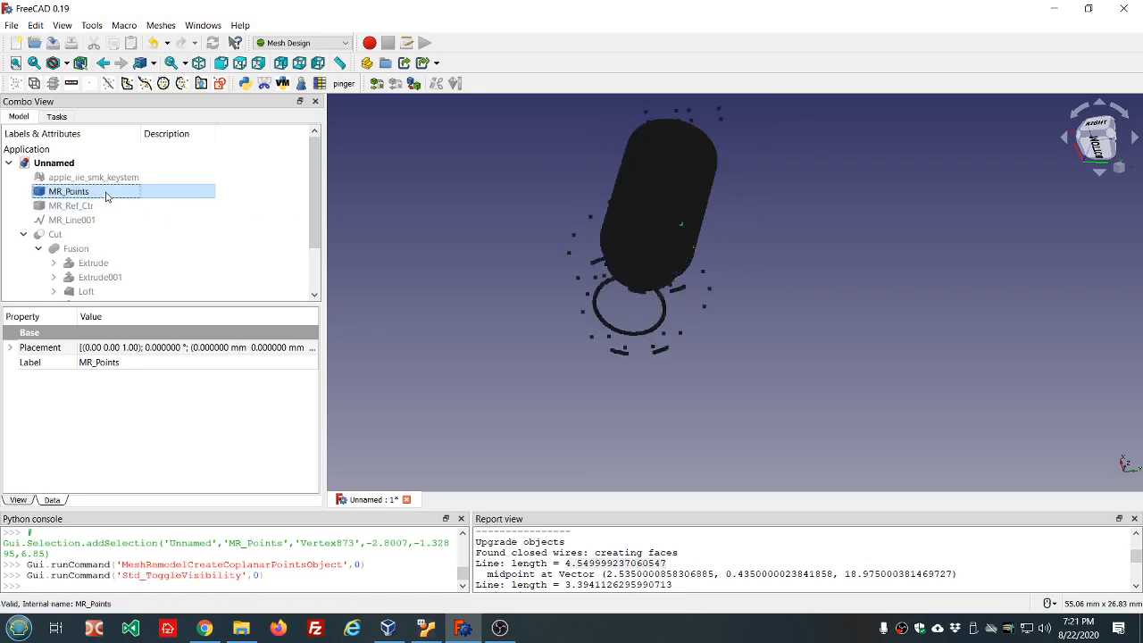
pyautogui.press('space')
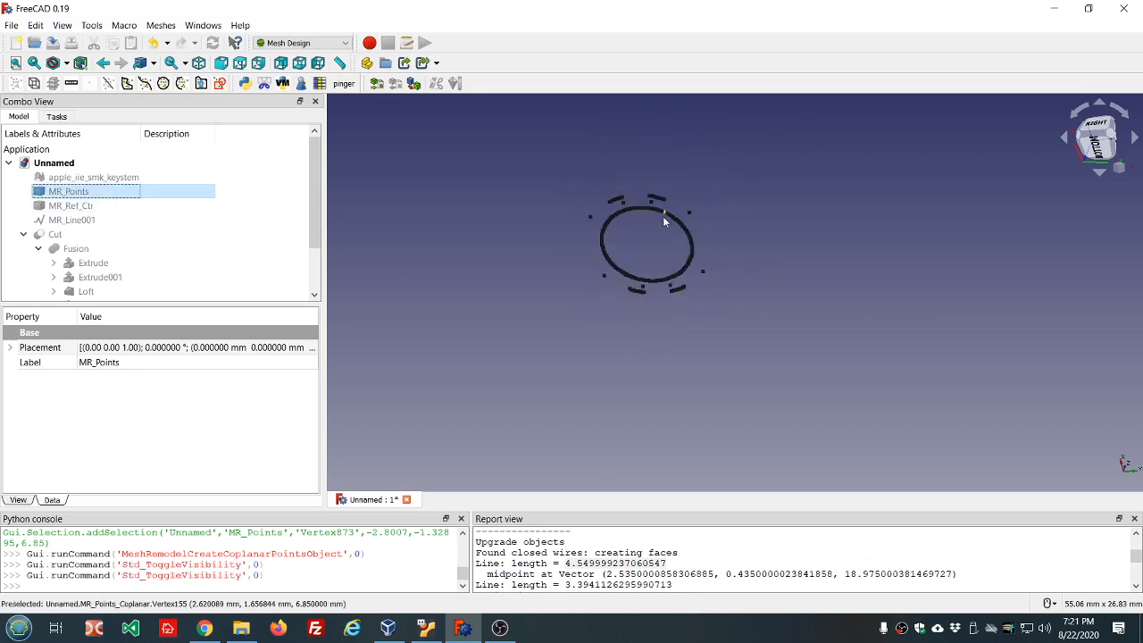
pyautogui.scroll(2, 626, 201)
pyautogui.scroll(3, 650, 202)
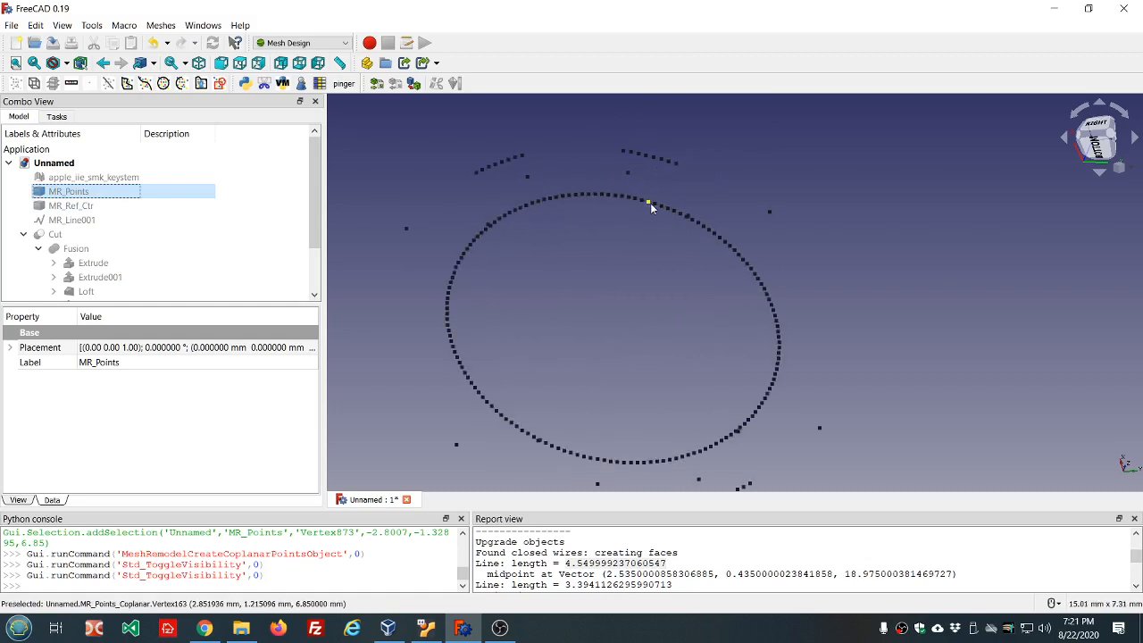
pyautogui.click(649, 202)
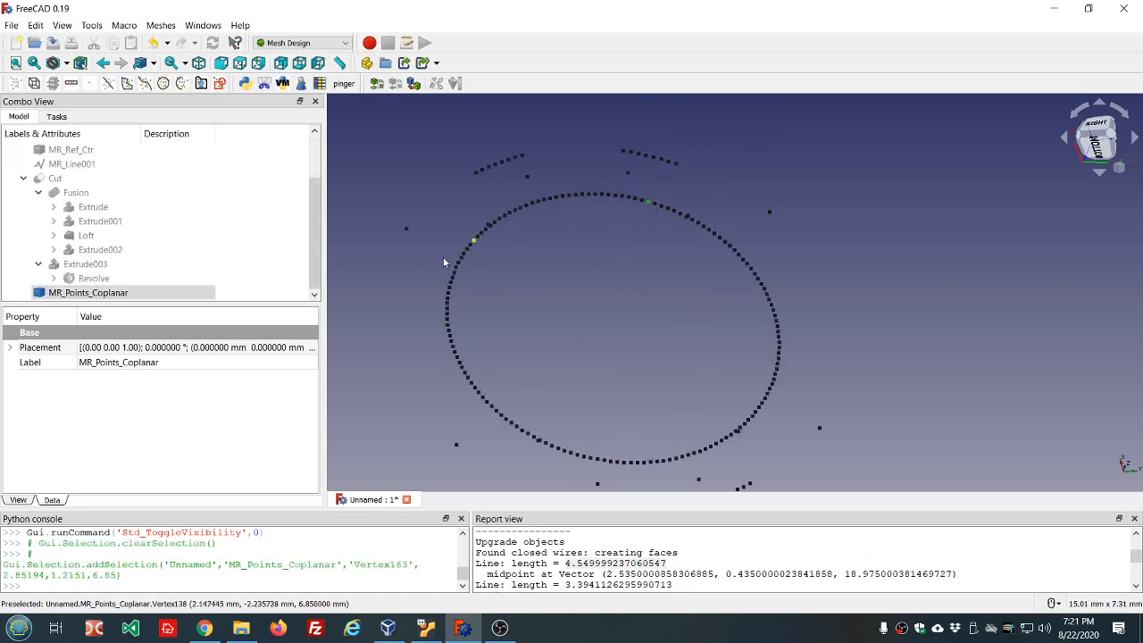
pyautogui.keyDown('ctrl'); pyautogui.click(451, 339); pyautogui.keyUp('ctrl')
pyautogui.keyDown('ctrl'); pyautogui.click(687, 455); pyautogui.keyUp('ctrl')
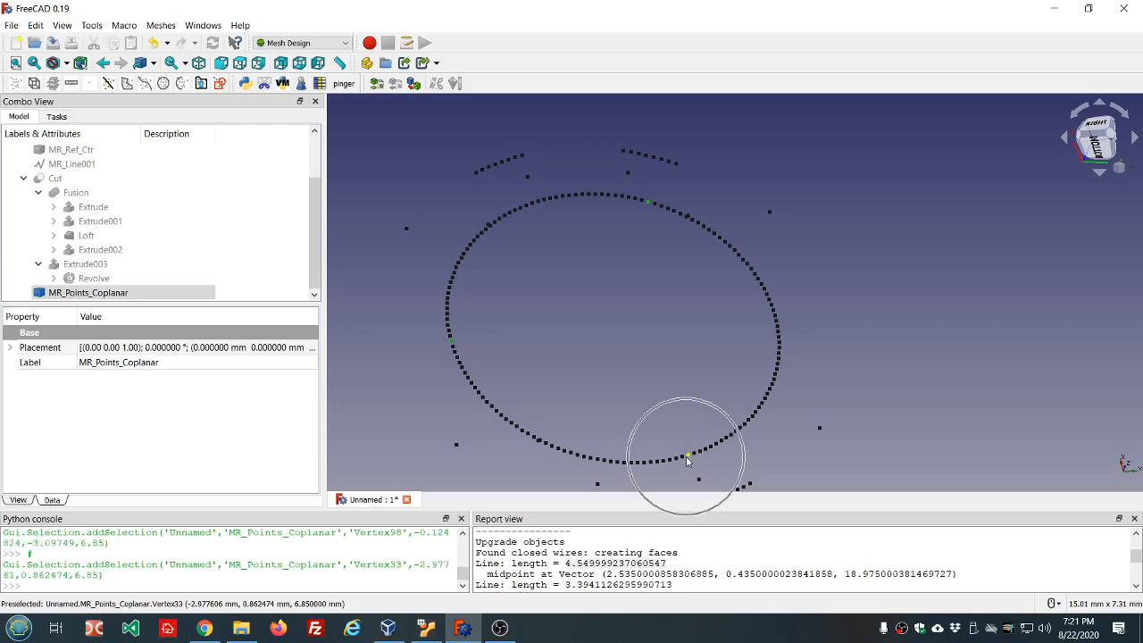
pyautogui.click(225, 163)
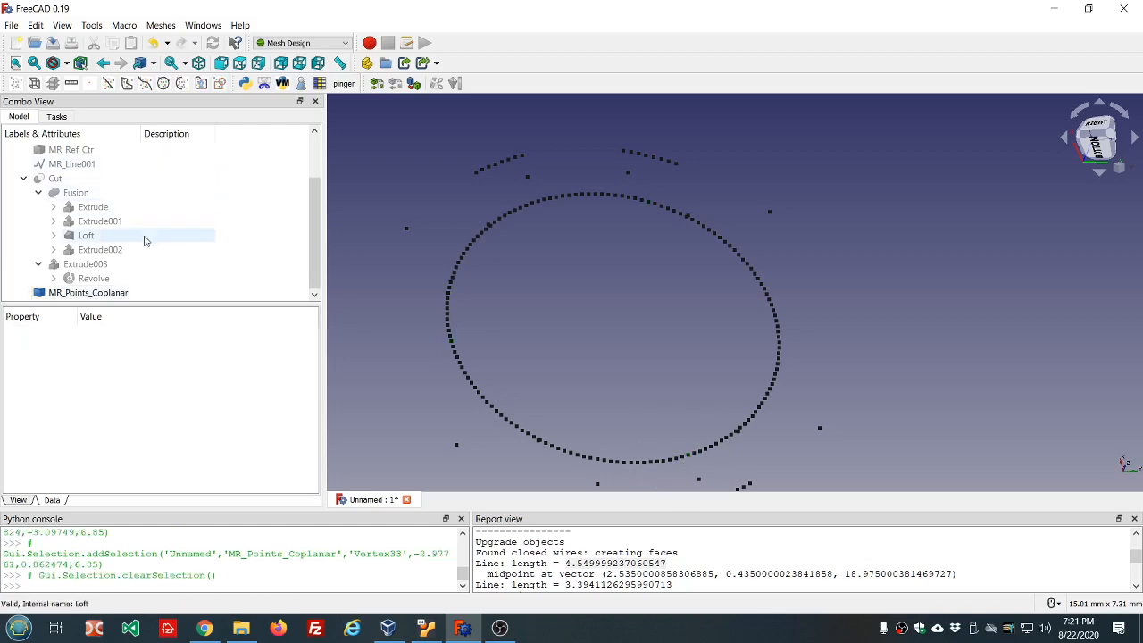
# Show MR_Points instead of the coplanar points and select two vertices of the Z = 6.85 mm ring, one from each side
pyautogui.click(109, 293)
pyautogui.press('space')
pyautogui.scroll(2, 153, 222)
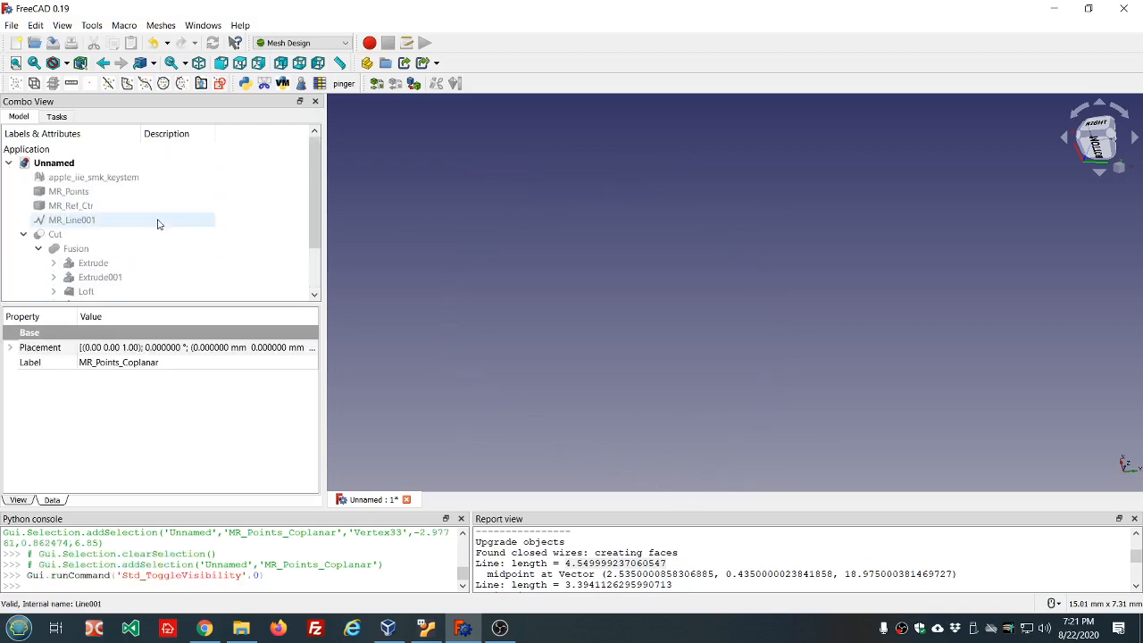
pyautogui.click(85, 193)
pyautogui.press('space')
pyautogui.scroll(-3, 387, 229)
pyautogui.moveTo(481, 236); pyautogui.dragTo(589, 243, button='middle')
pyautogui.click(589, 232)
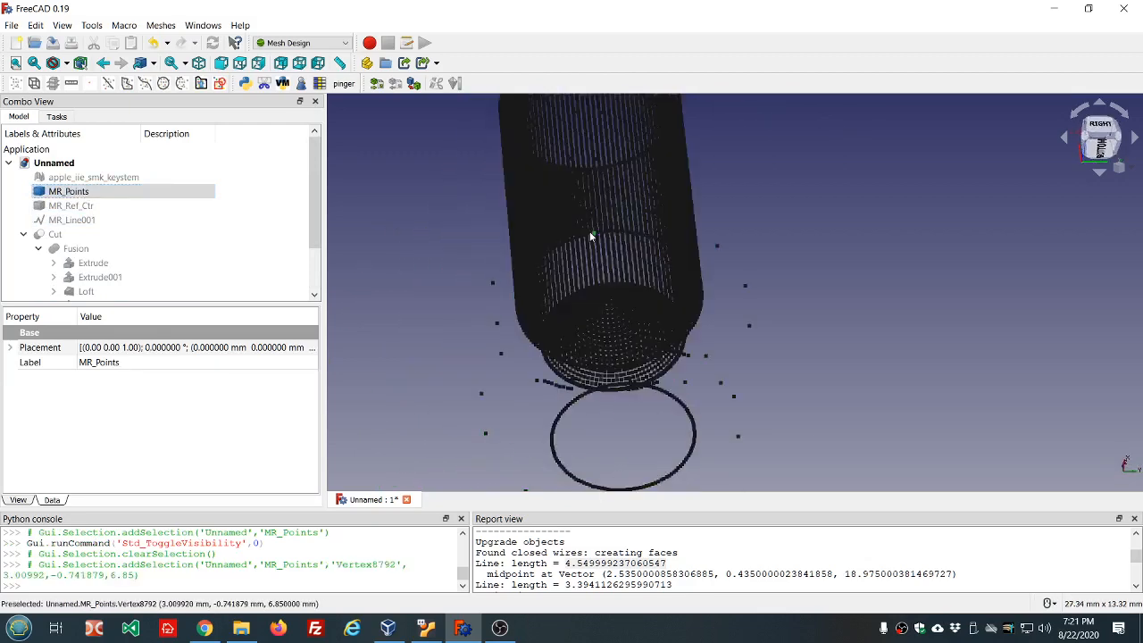
pyautogui.moveTo(768, 315); pyautogui.dragTo(729, 301, button='middle')
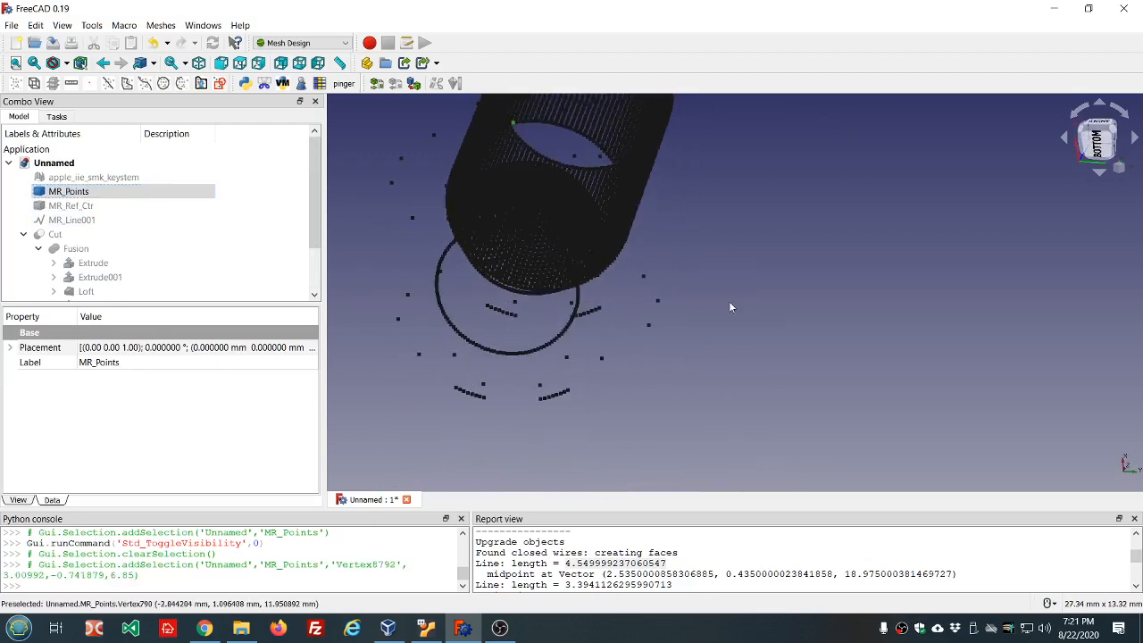
pyautogui.keyDown('ctrl'); pyautogui.click(627, 231); pyautogui.keyUp('ctrl')
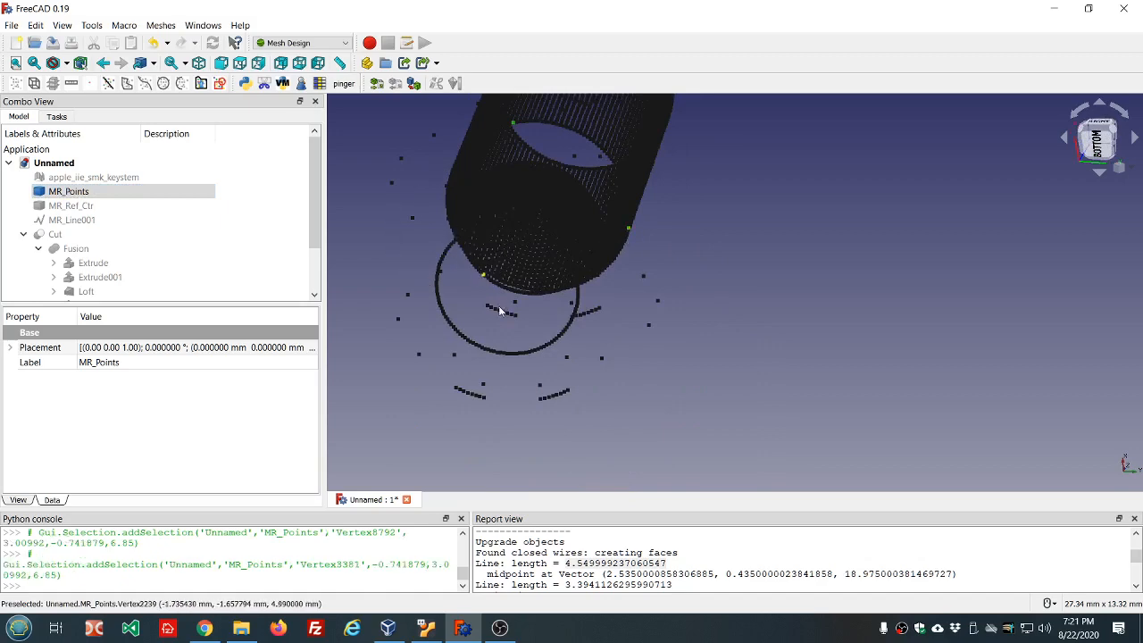
pyautogui.moveTo(500, 310); pyautogui.dragTo(704, 290, button='middle')
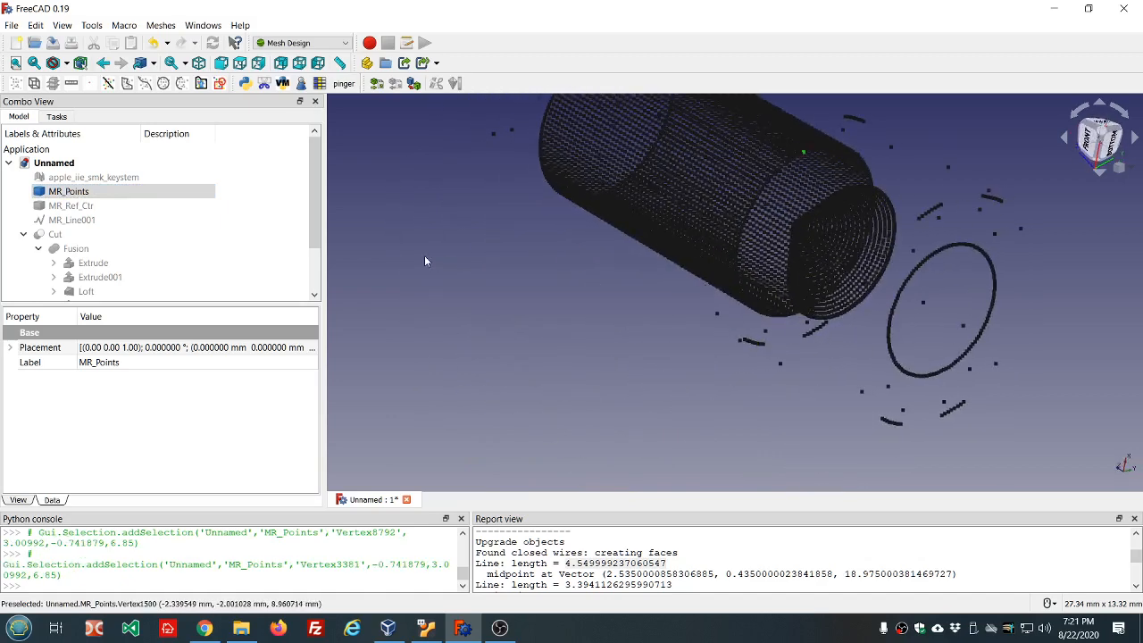
# Hide MR_Points, show MR_Points_Coplanar again, and examine its circle and surrounding profile points face-on
pyautogui.press('space')
pyautogui.scroll(-2, 176, 223)
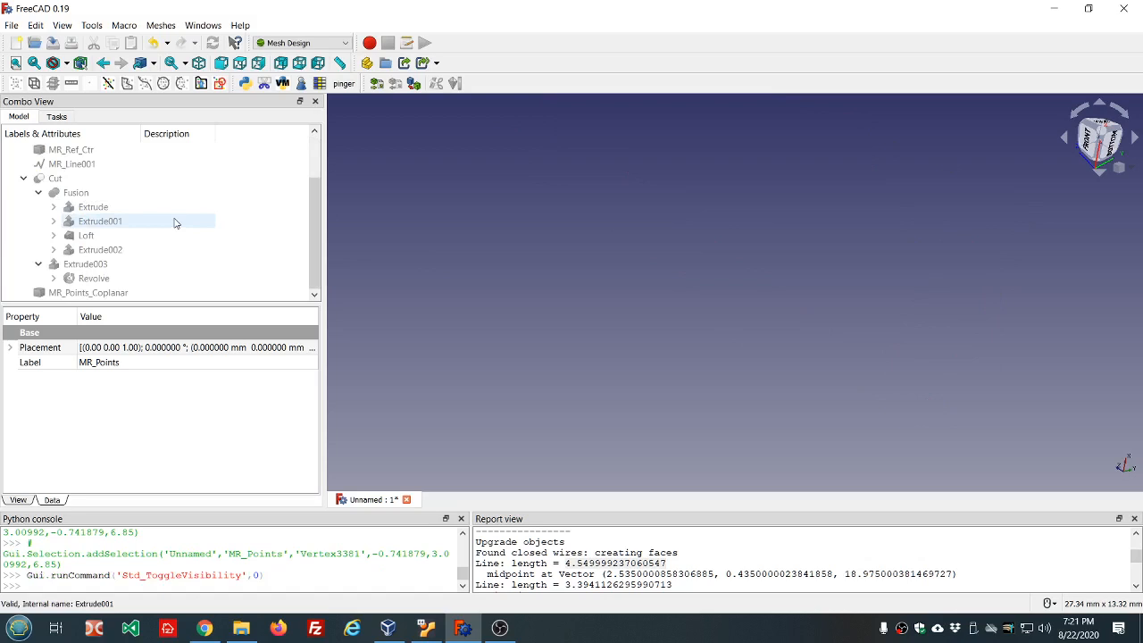
pyautogui.click(94, 292)
pyautogui.press('space')
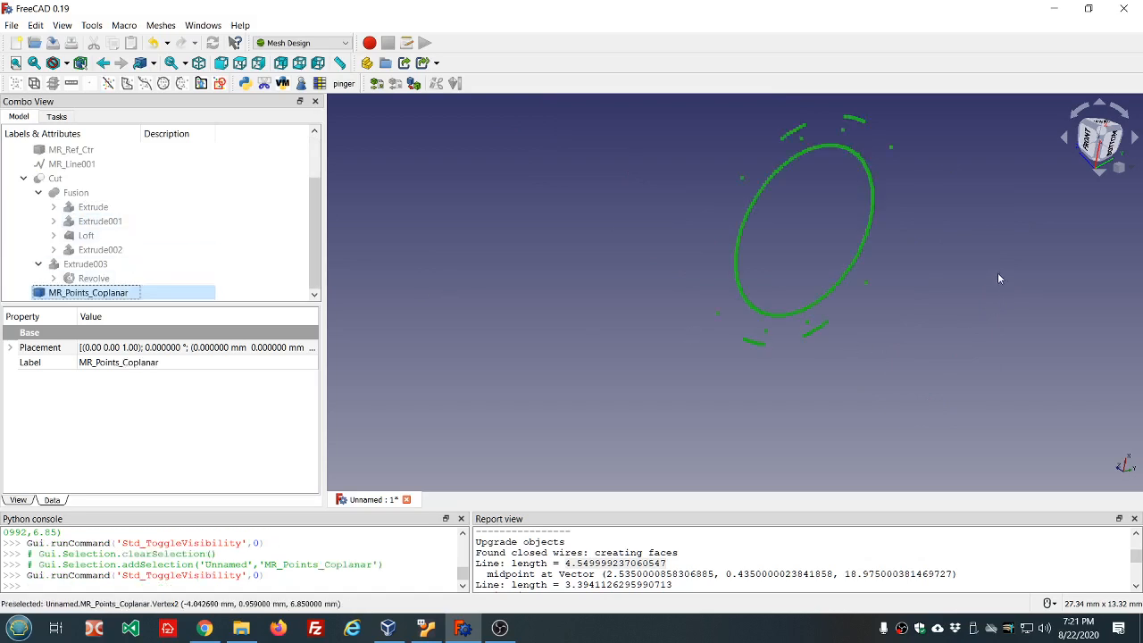
pyautogui.press('5')
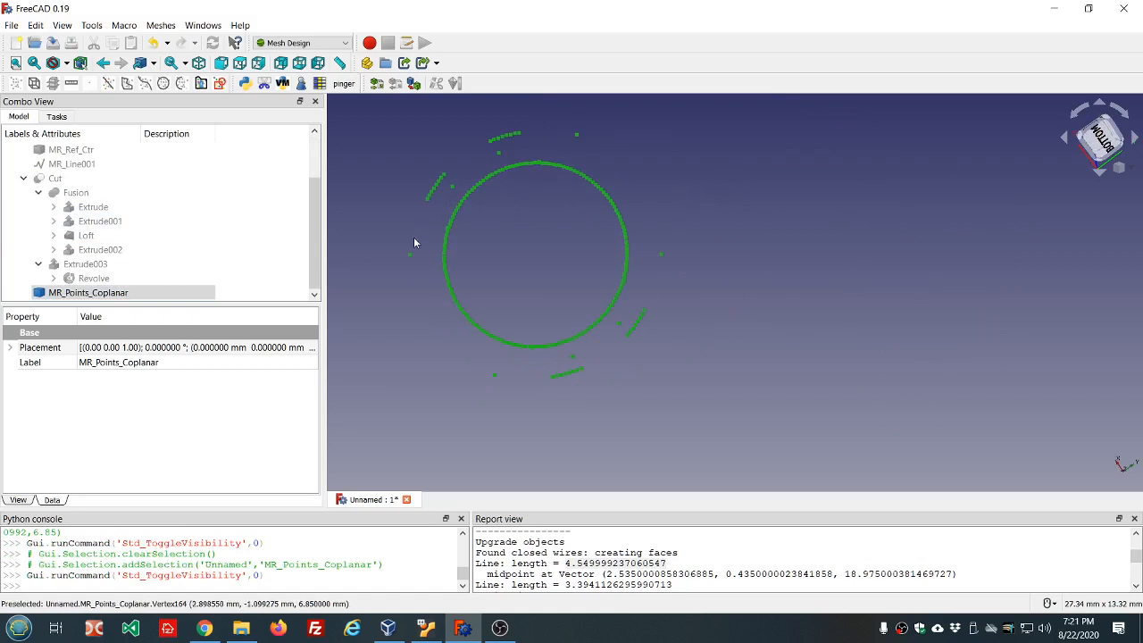
pyautogui.scroll(3, 453, 231)
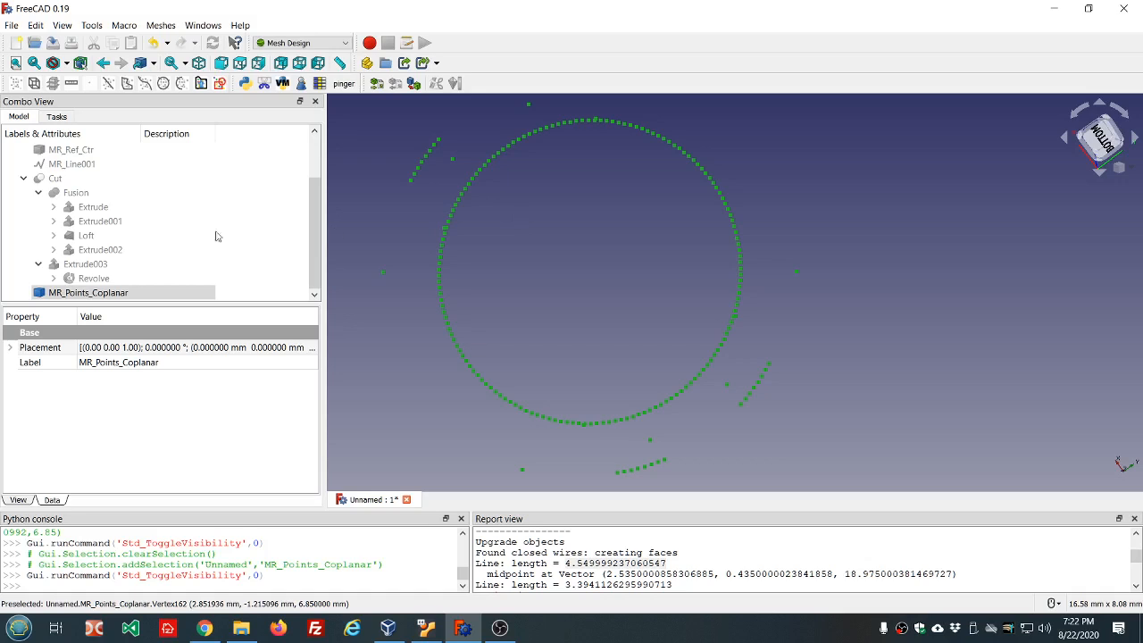
# Delete the MR_Points_Coplanar object
pyautogui.click(96, 280)
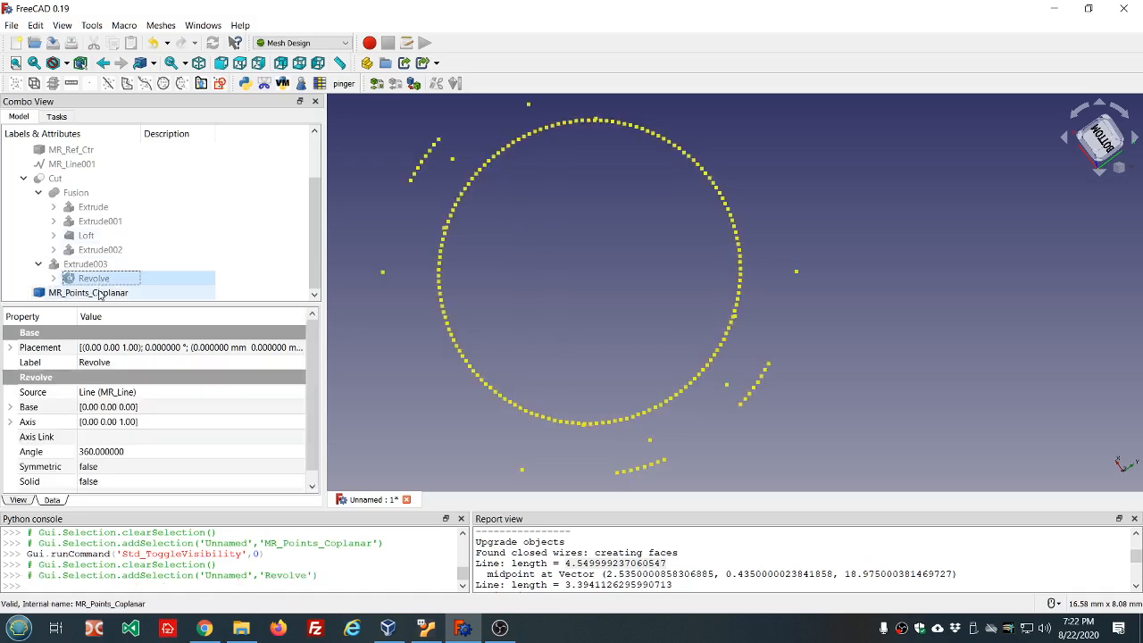
pyautogui.click(98, 294)
pyautogui.press('Delete')
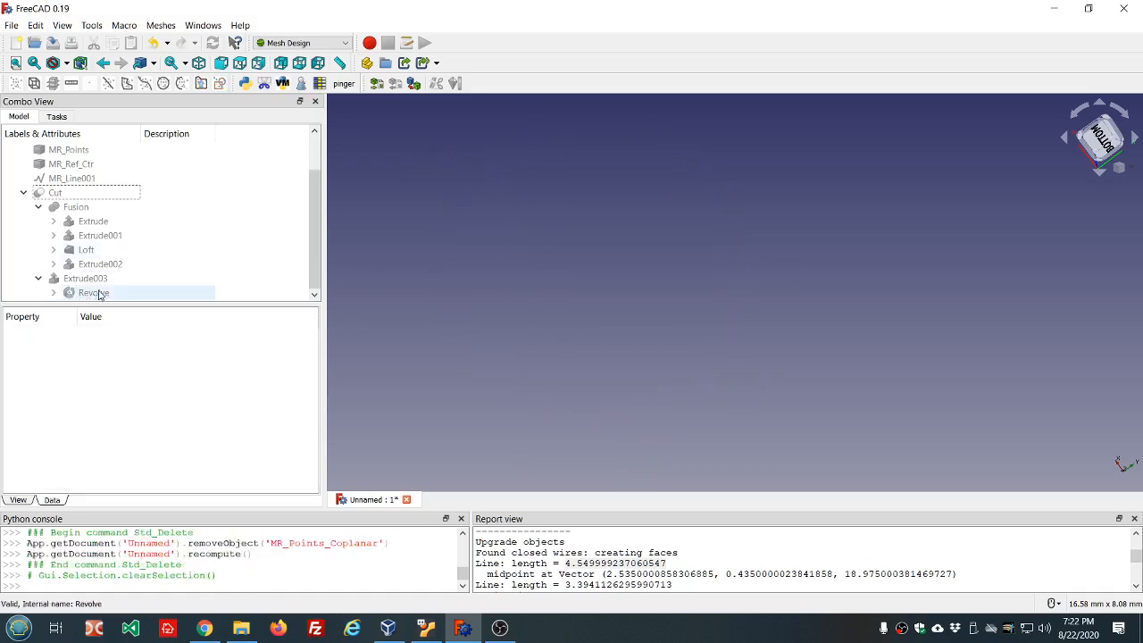